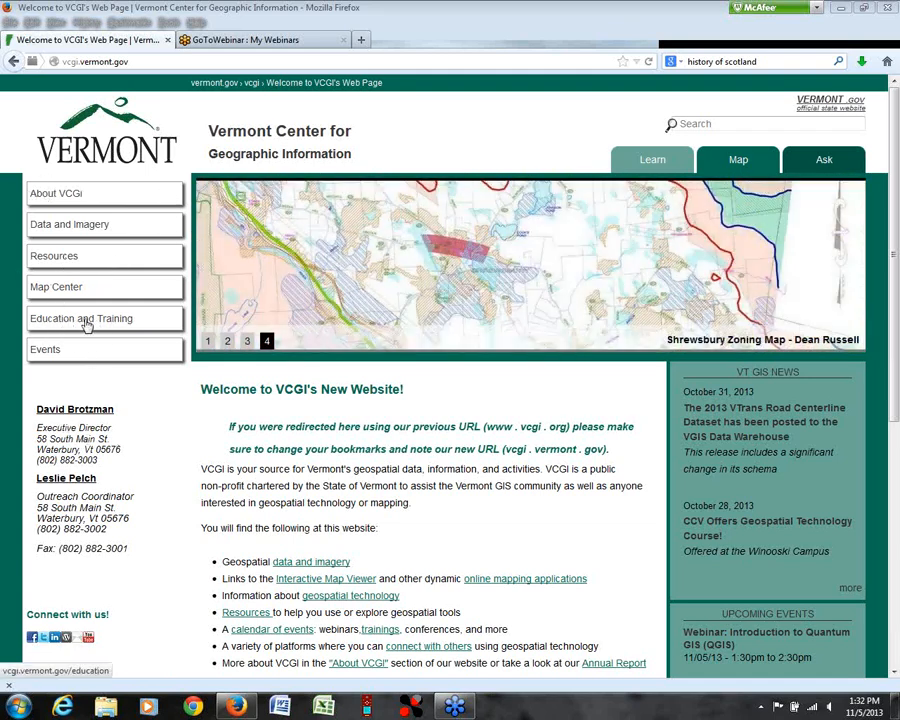
Step: Open the VCGI Training Opportunities page under Education and Training and examine the 2013 Intro to GIS/GPS/QGIS workbook materials
left_click(68, 320)
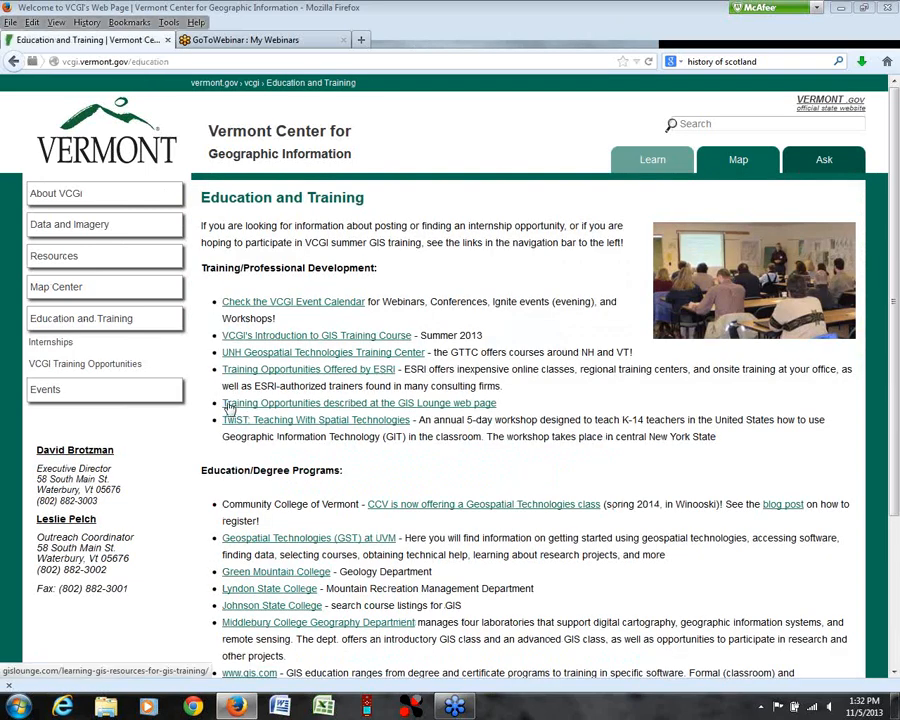
left_click(75, 368)
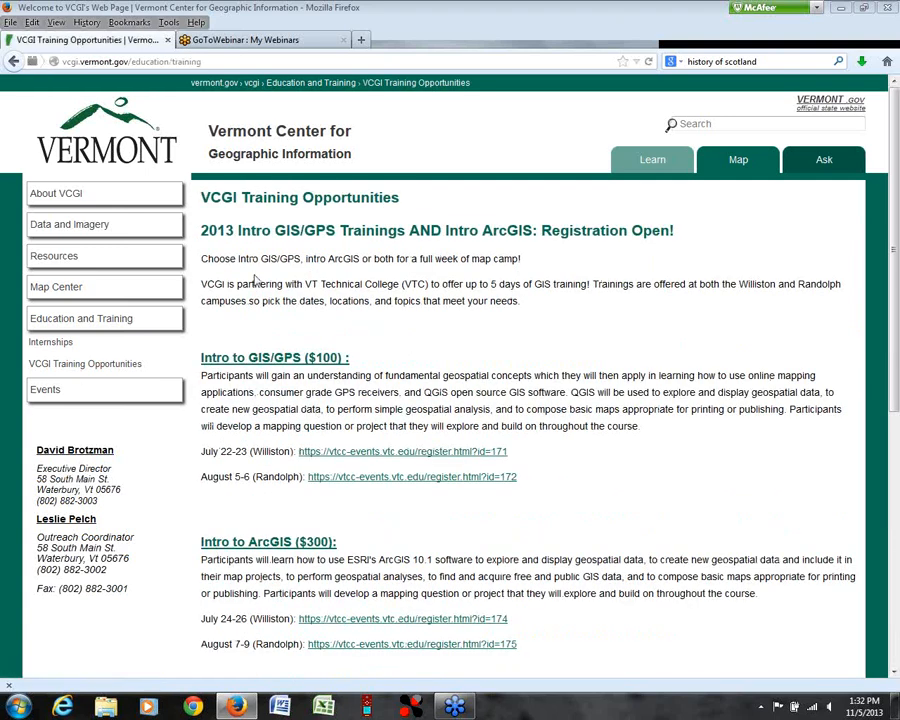
left_click(894, 673)
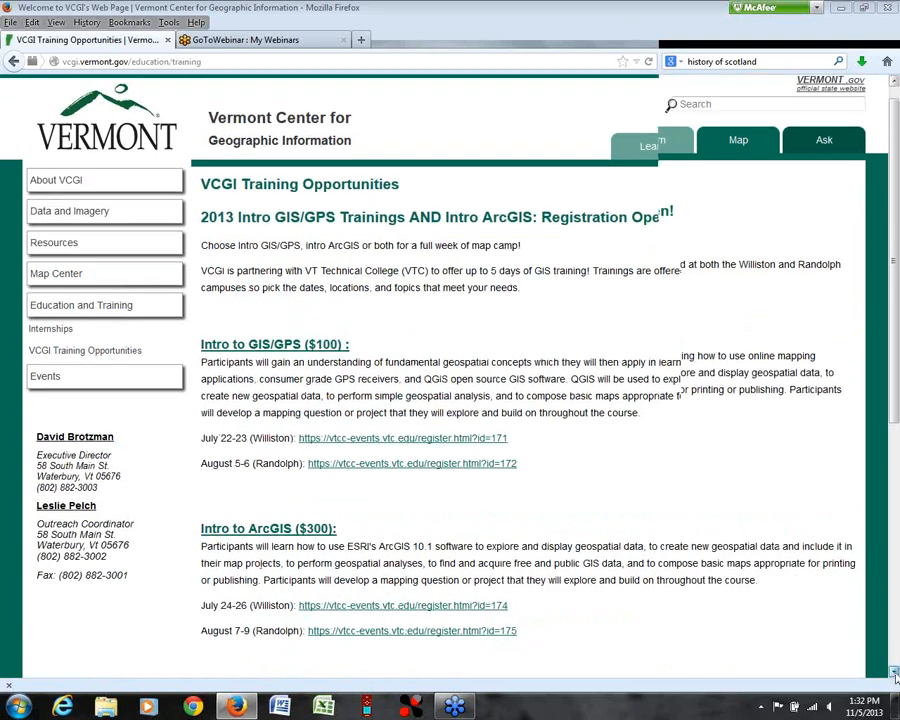
scroll(894, 673, "down", 6)
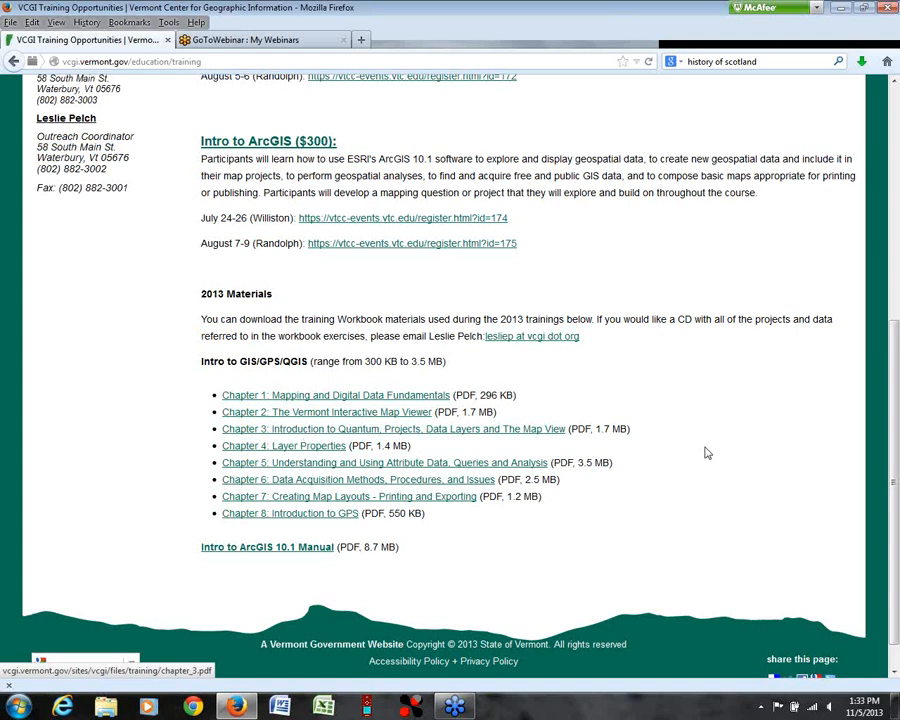
scroll(897, 513, "down", 1)
scroll(897, 513, "up", 1)
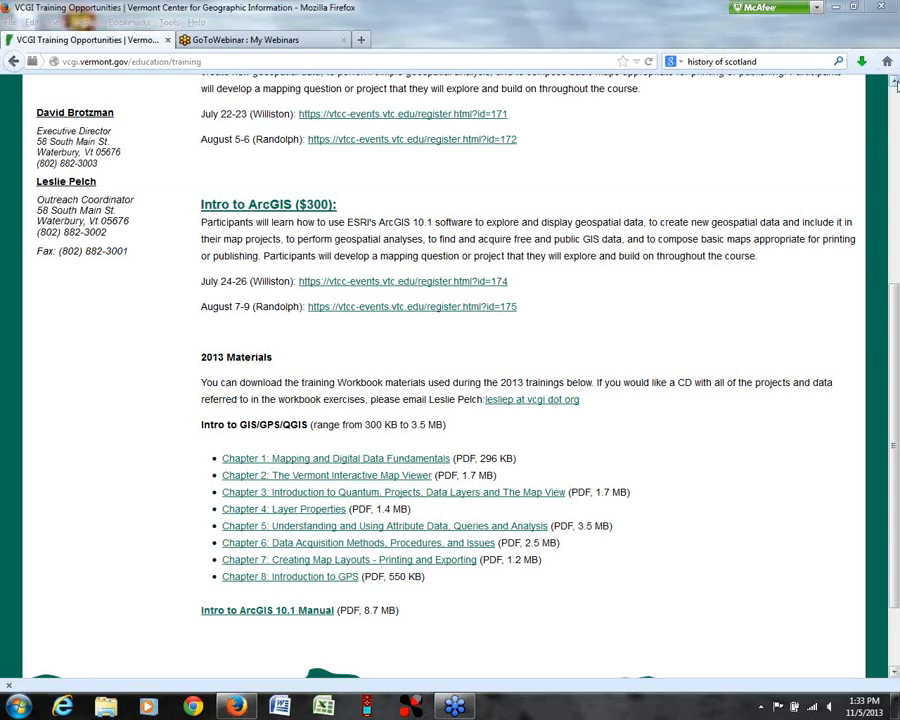
scroll(895, 85, "up", 5)
scroll(895, 85, "up", 2)
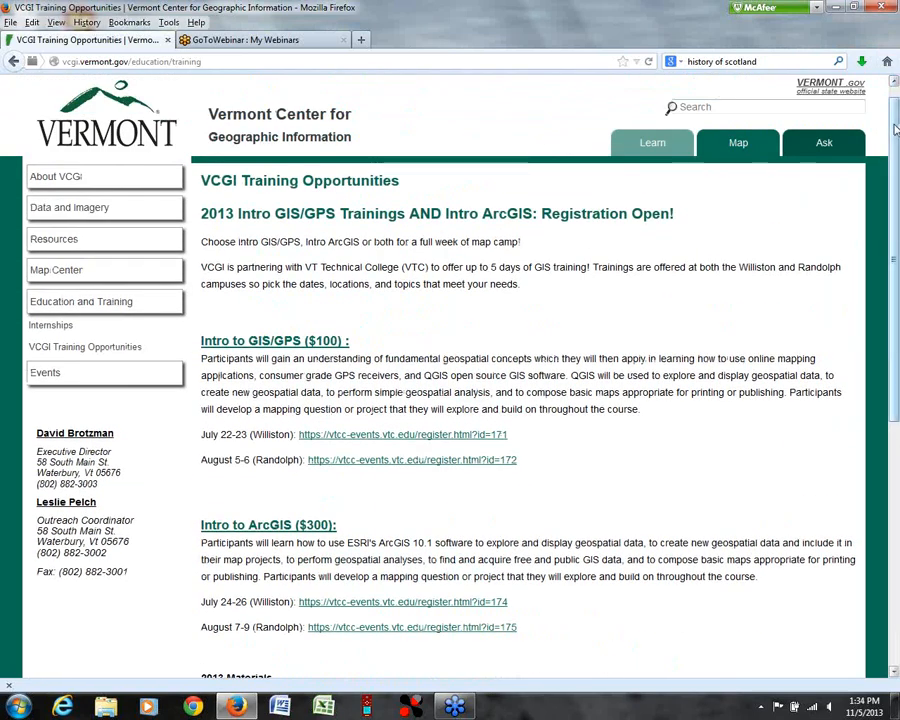
scroll(895, 85, "up", 1)
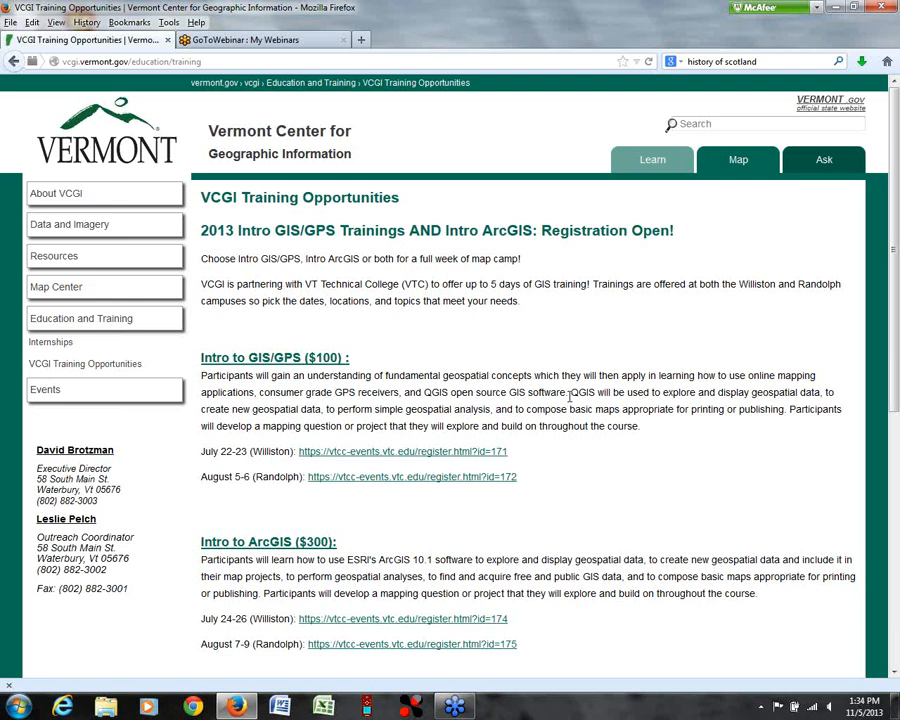
Step: Return to the VCGI home page and open the upcoming event "Webinar: Quantum GIS Data Acquisition and Transformation"
left_click(224, 126)
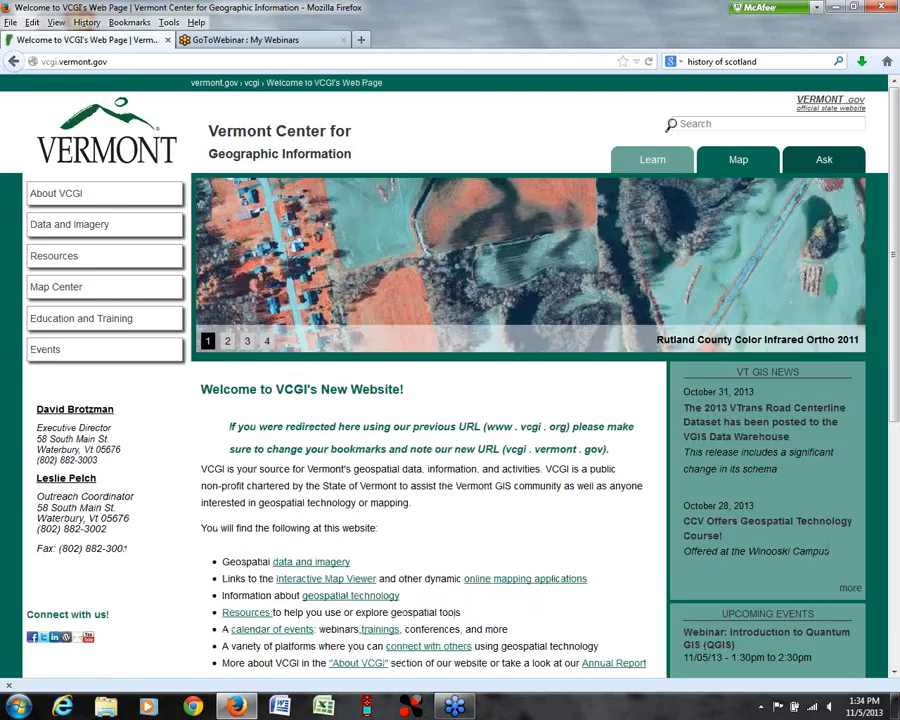
scroll(896, 675, "down", 4)
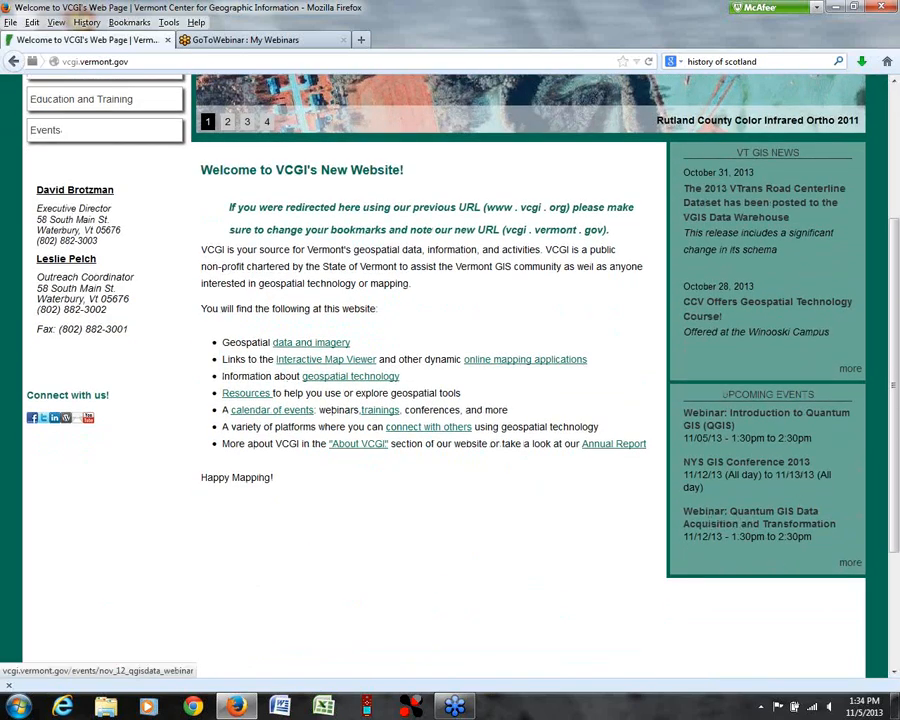
left_click(733, 518)
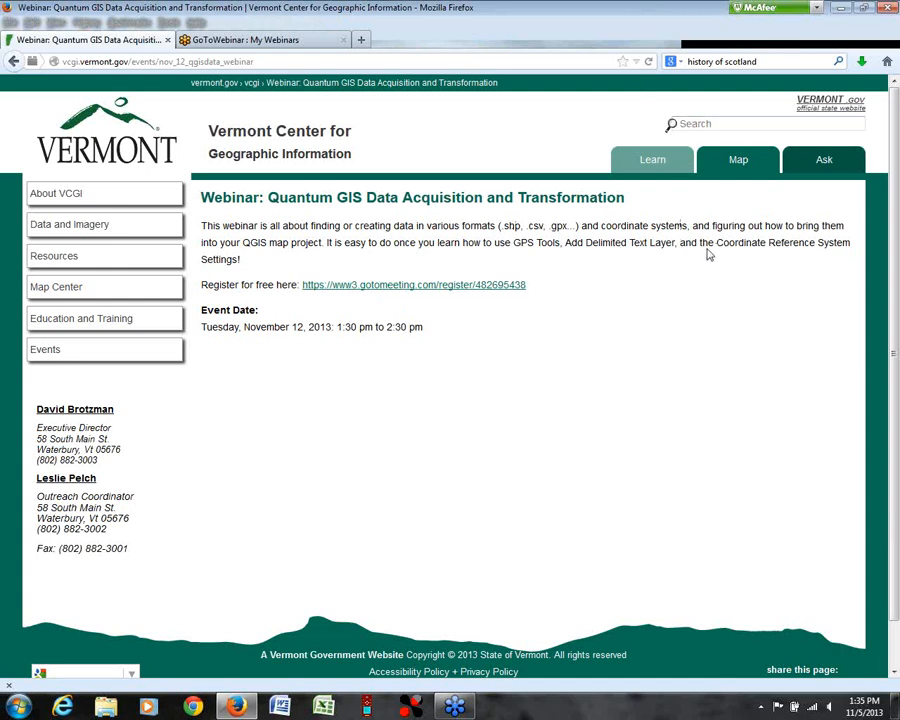
Step: Minimize the browser and launch Quantum GIS Desktop from its desktop shortcut
left_click(838, 8)
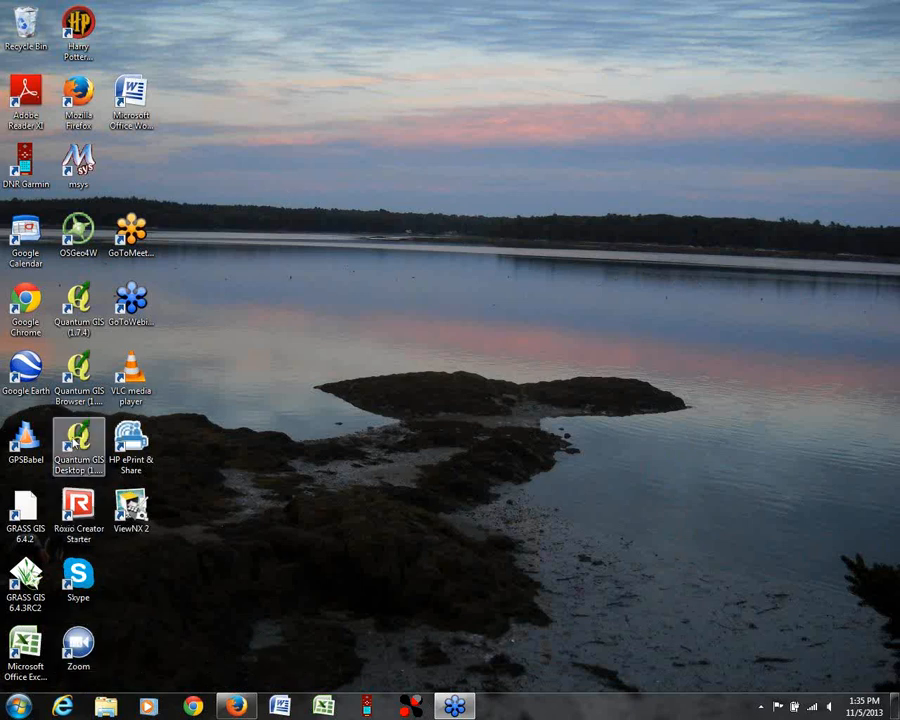
double_click(75, 441)
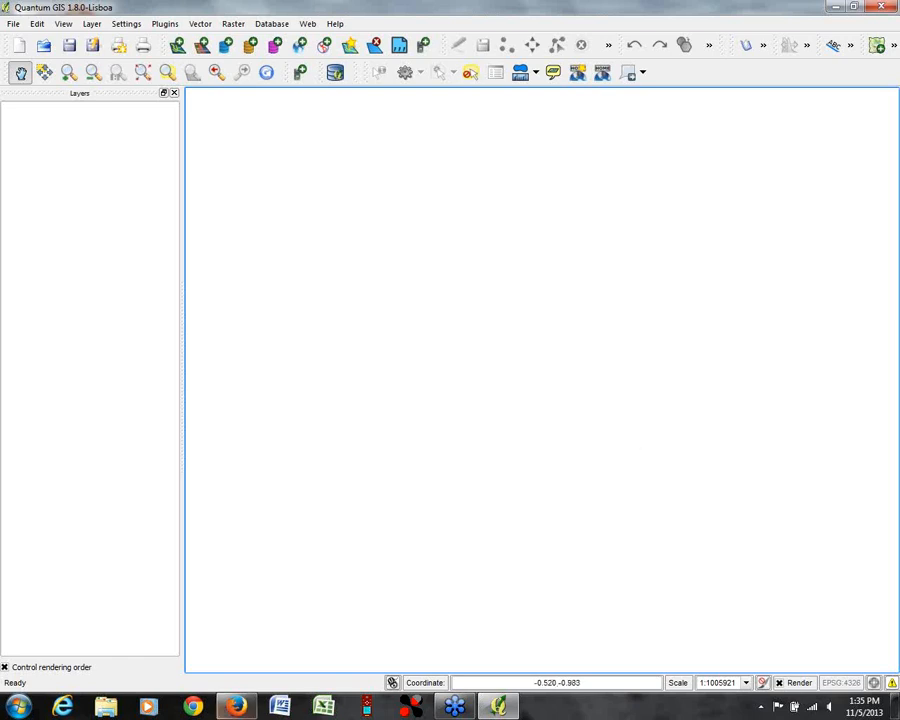
Step: Switch to Firefox, view the QGIS download page at qgis.org, and return to Quantum GIS
left_click(235, 707)
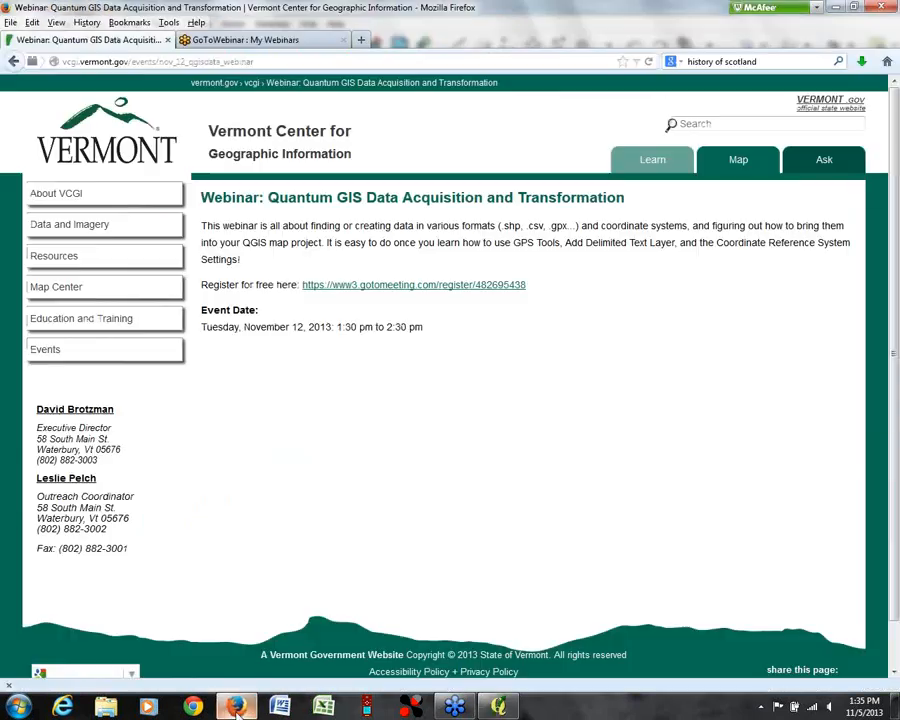
left_click(160, 62)
type("qgis.org/")
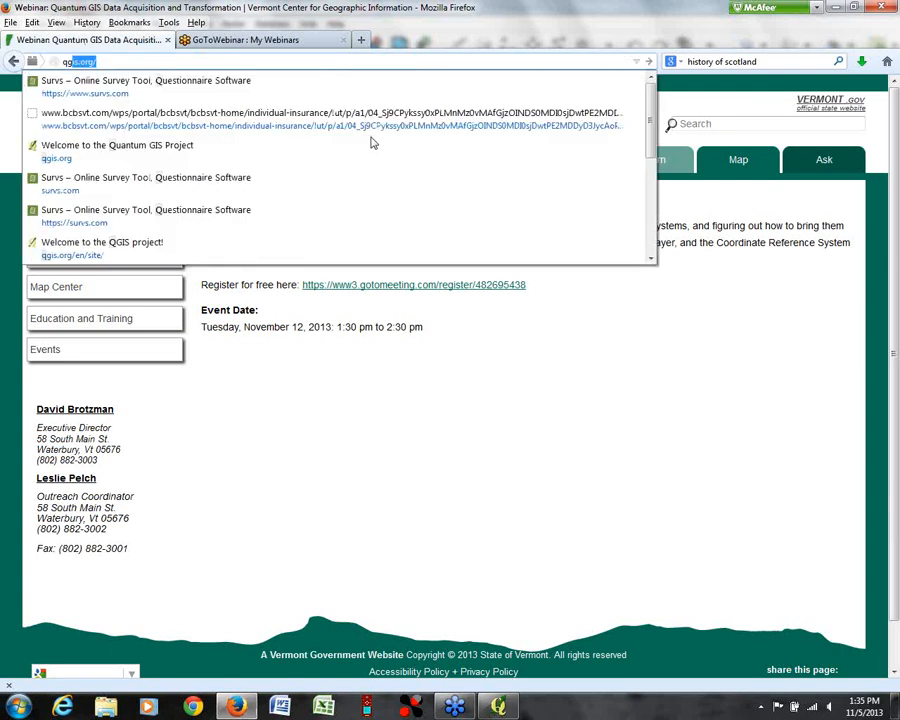
key("Return")
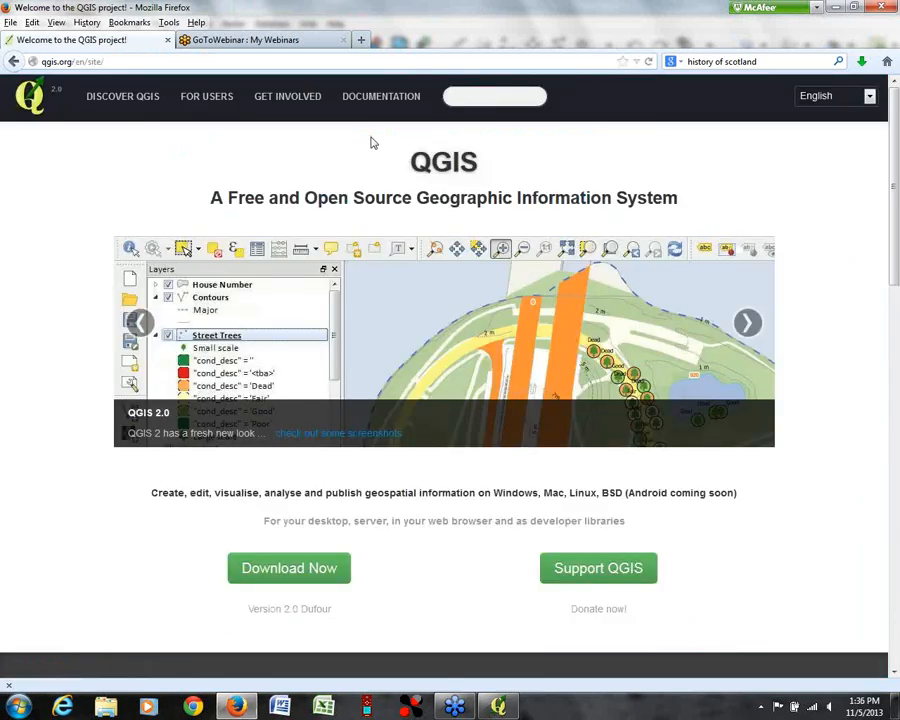
left_click(250, 574)
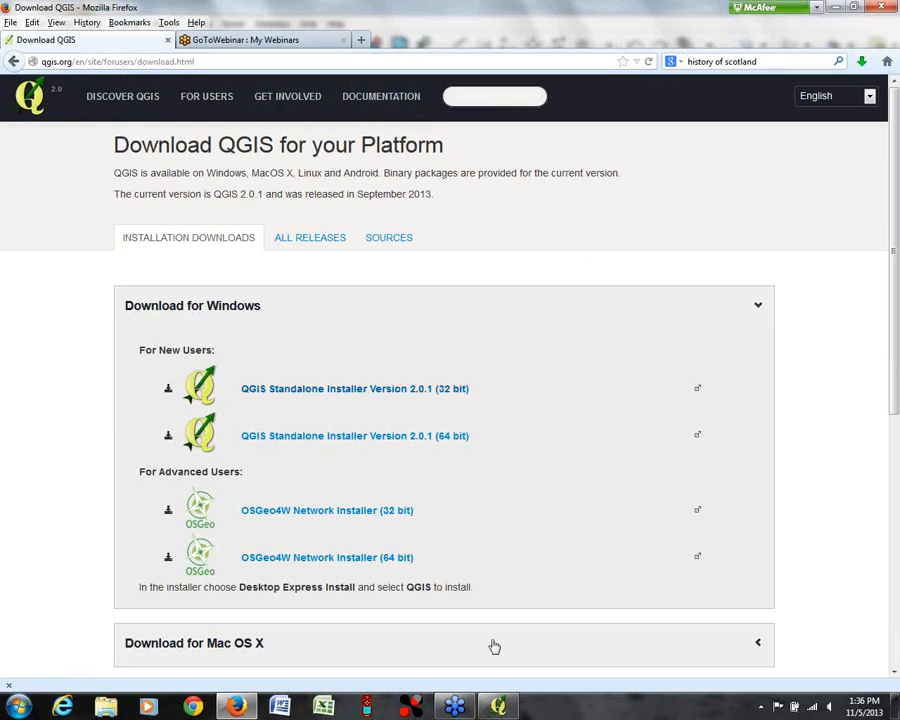
left_click(498, 706)
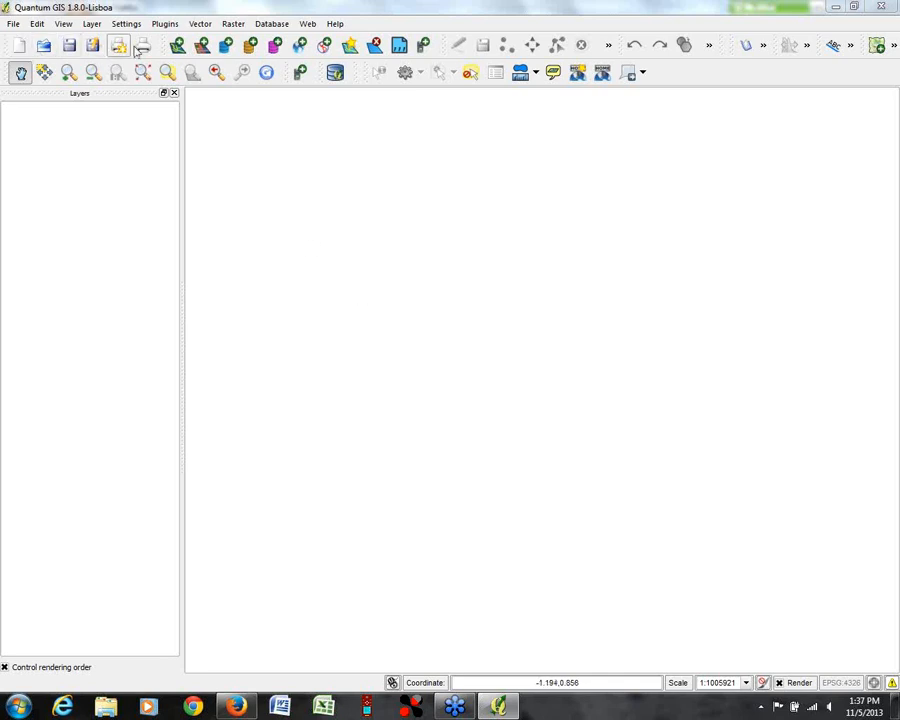
left_click(67, 73)
left_click(95, 76)
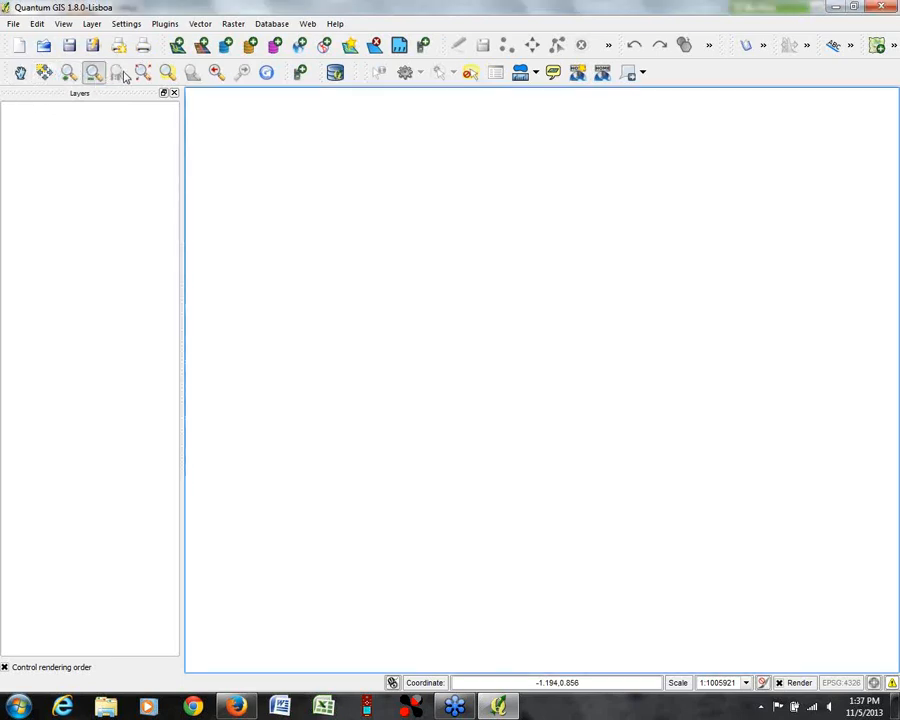
left_click(67, 74)
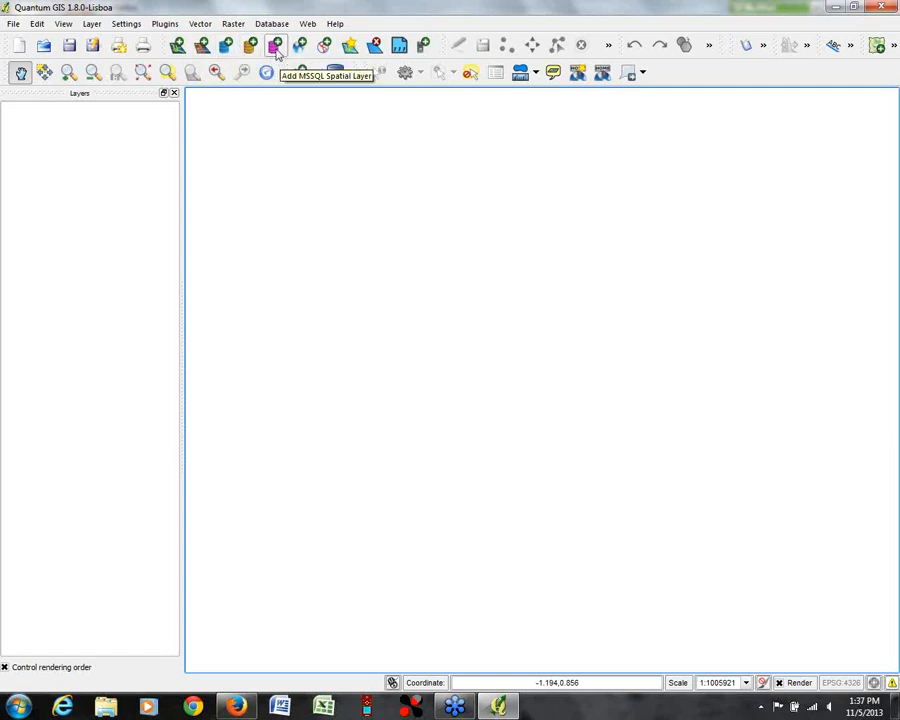
left_click(15, 24)
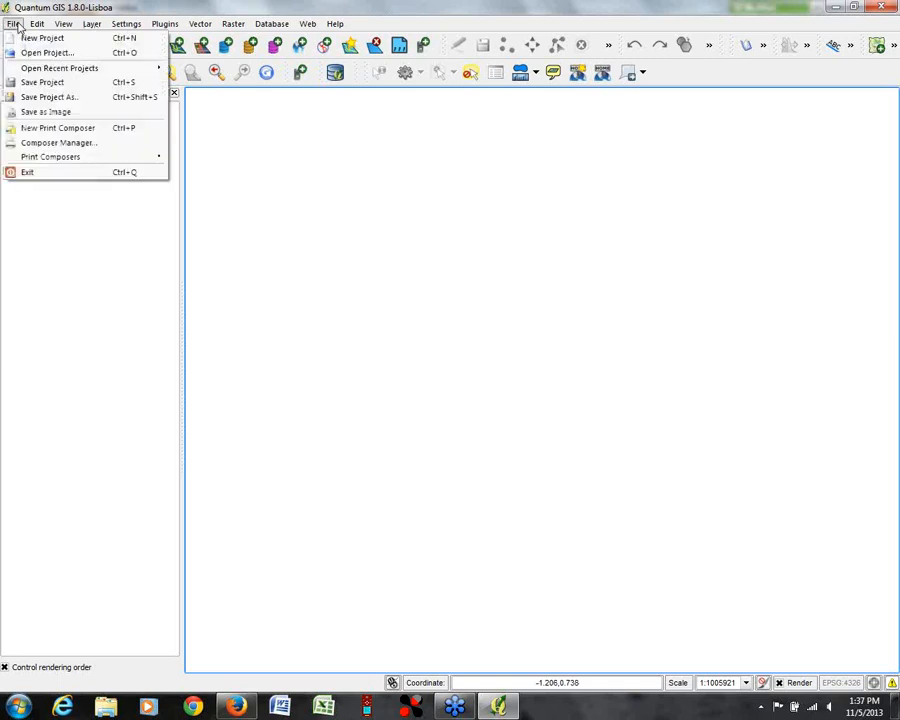
left_click(15, 24)
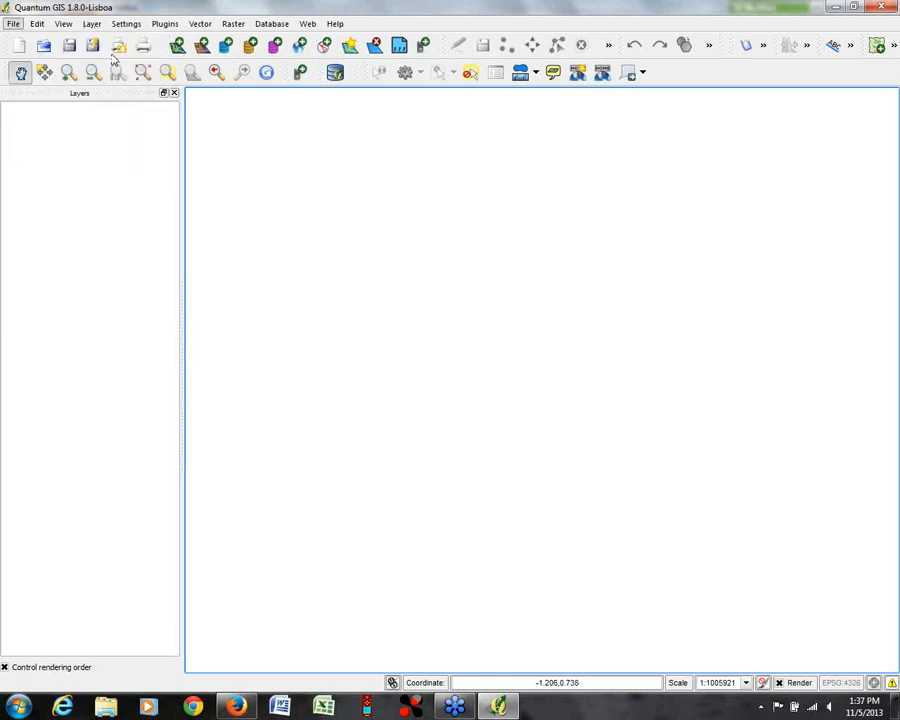
Step: Enable on-the-fly CRS transformation in the project properties and select the recently used NAD83 / Vermont system (EPSG:32145)
left_click(166, 24)
mouse_move(126, 24)
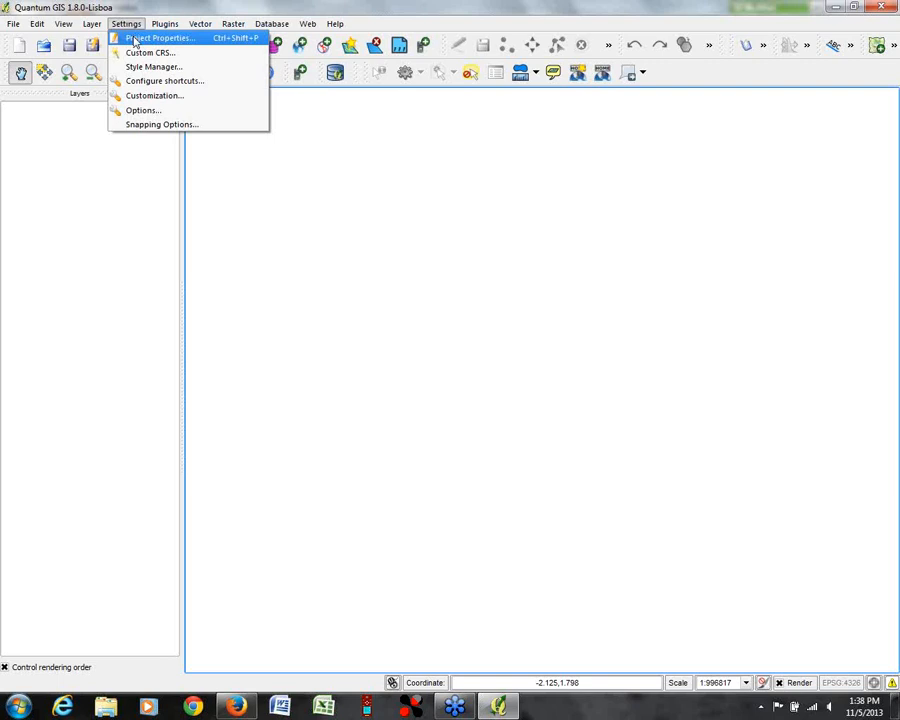
left_click(136, 39)
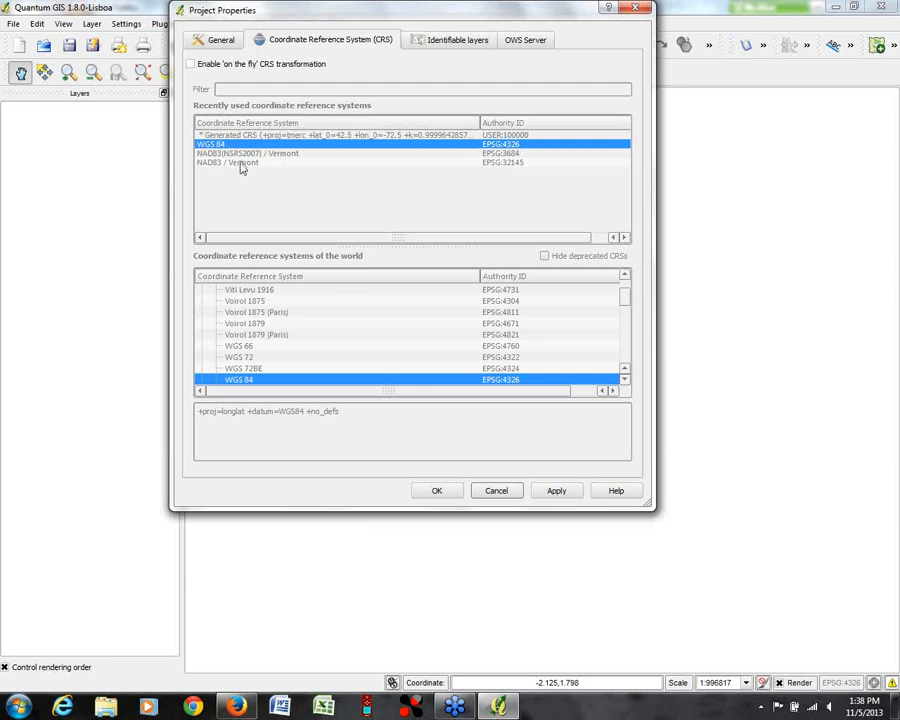
left_click(189, 64)
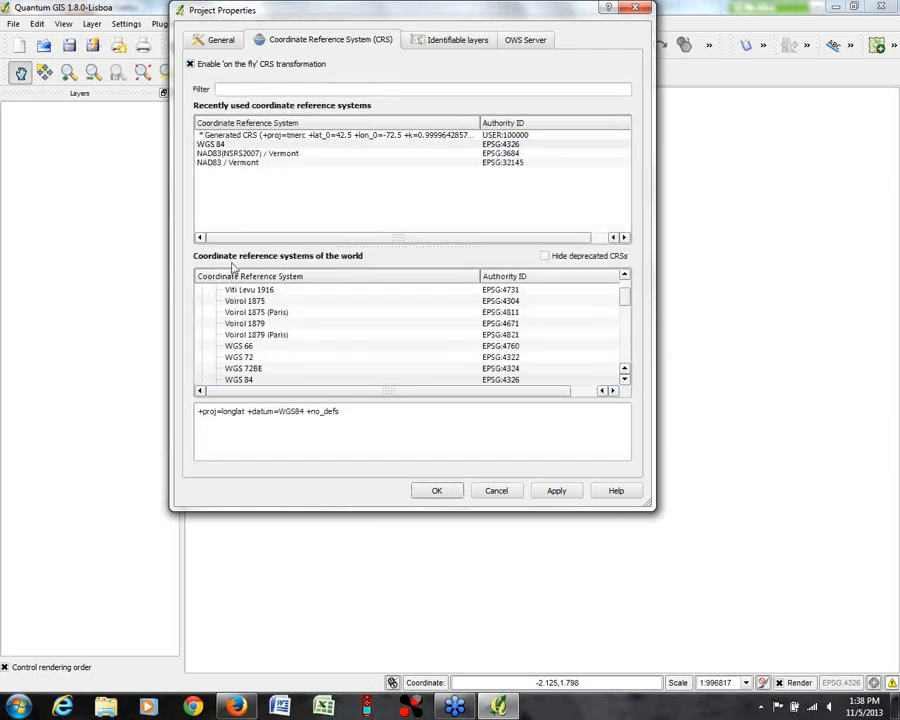
left_click(234, 163)
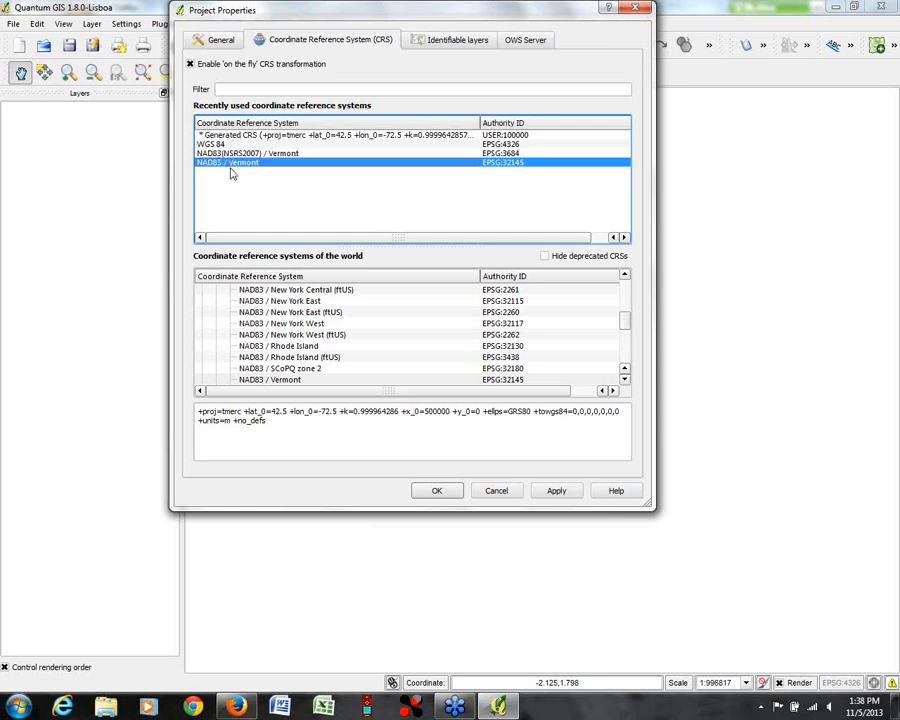
Step: Filter the coordinate reference systems by "vermont" and select NAD83 / Vermont (EPSG:32145) among the world's systems
left_click(245, 89)
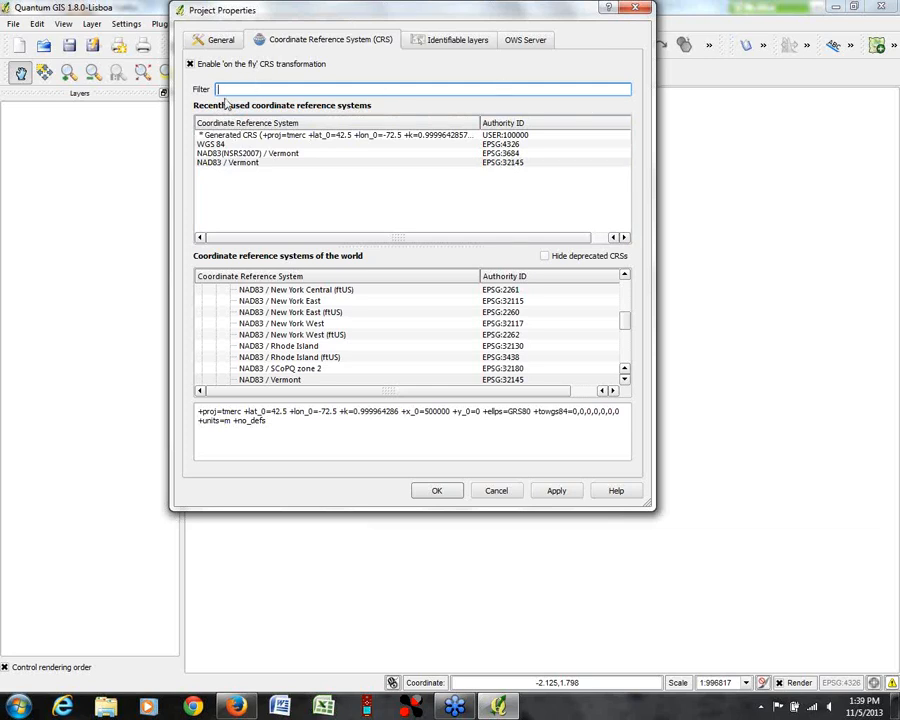
type("vermont")
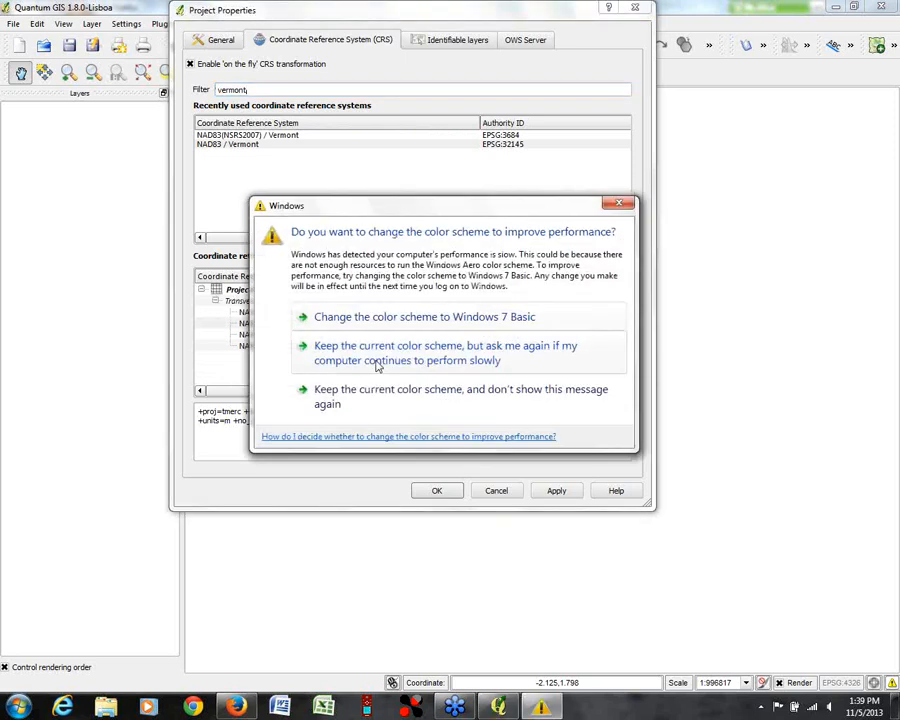
left_click(619, 203)
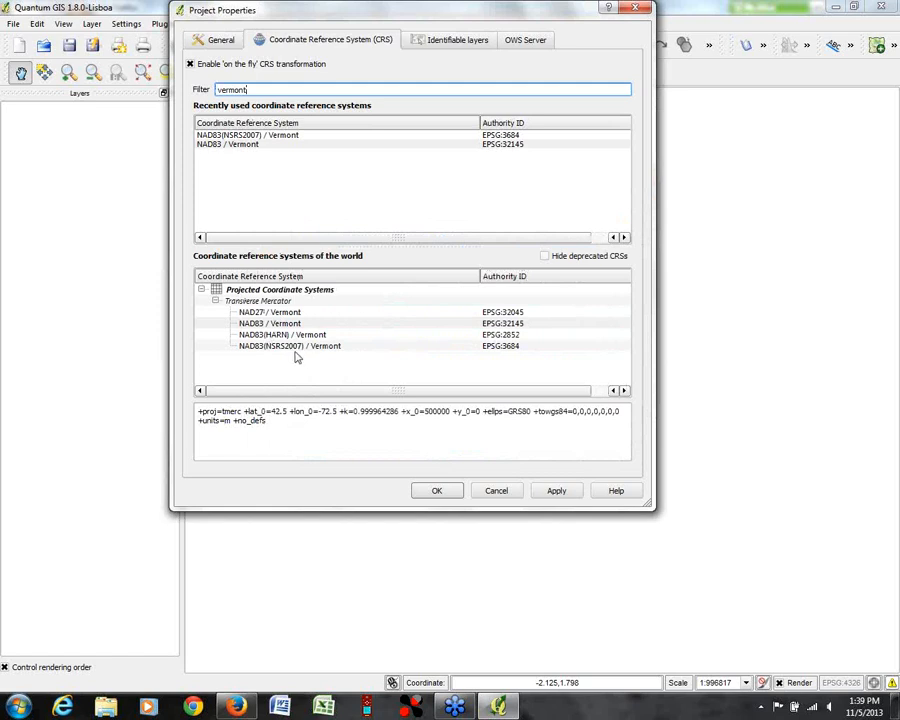
left_click(247, 325)
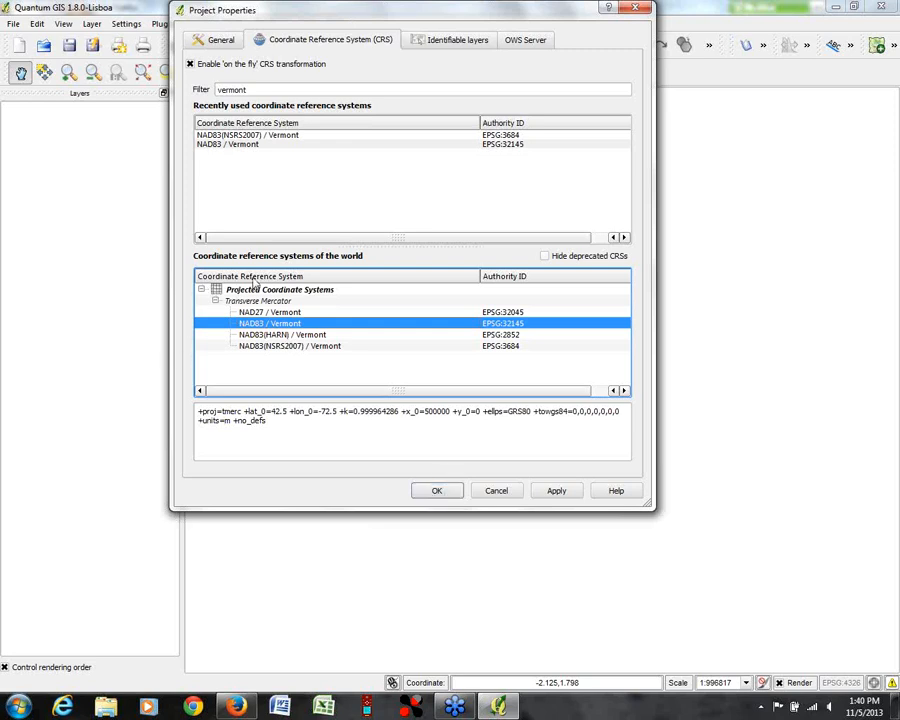
Step: Toggle on-the-fly transformation off and back on, permanently dismiss the Windows color-scheme prompt, and confirm NAD83 / Vermont as the project's CRS
left_click(189, 64)
left_click(190, 64)
left_click(190, 64)
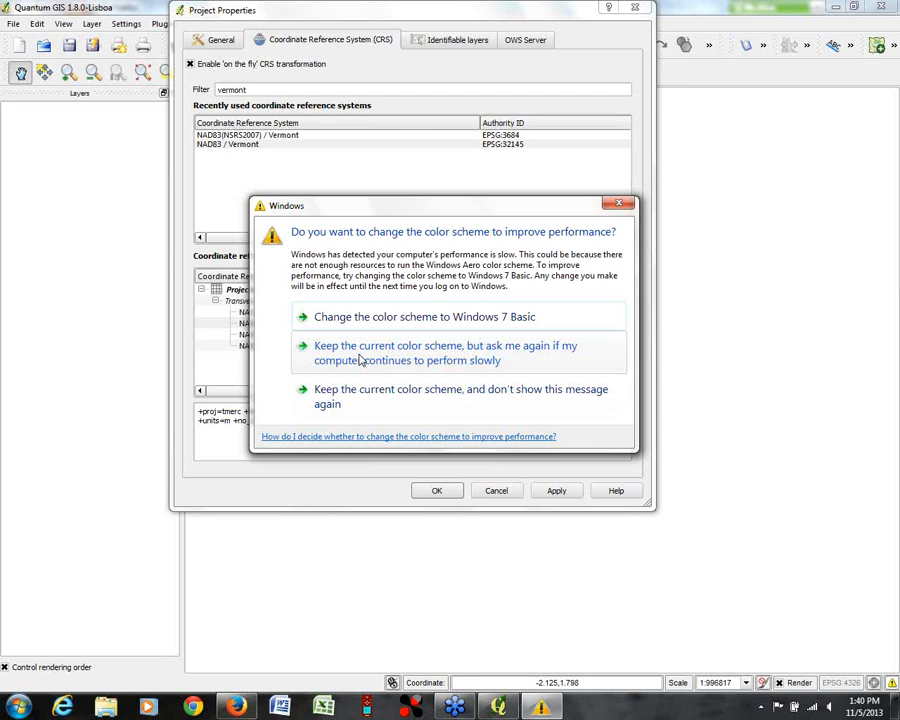
left_click(316, 397)
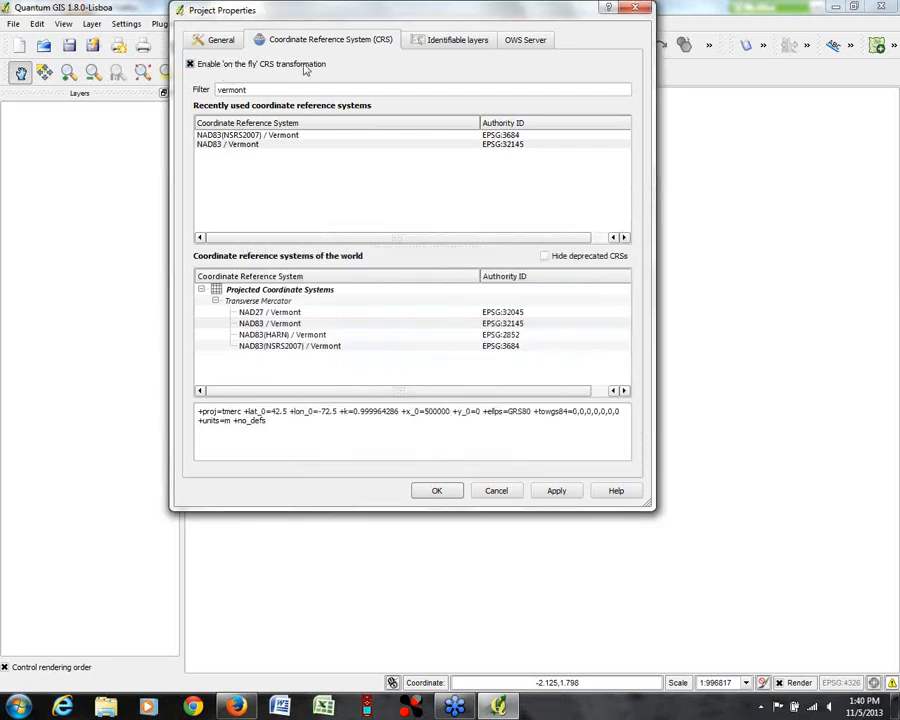
left_click(226, 145)
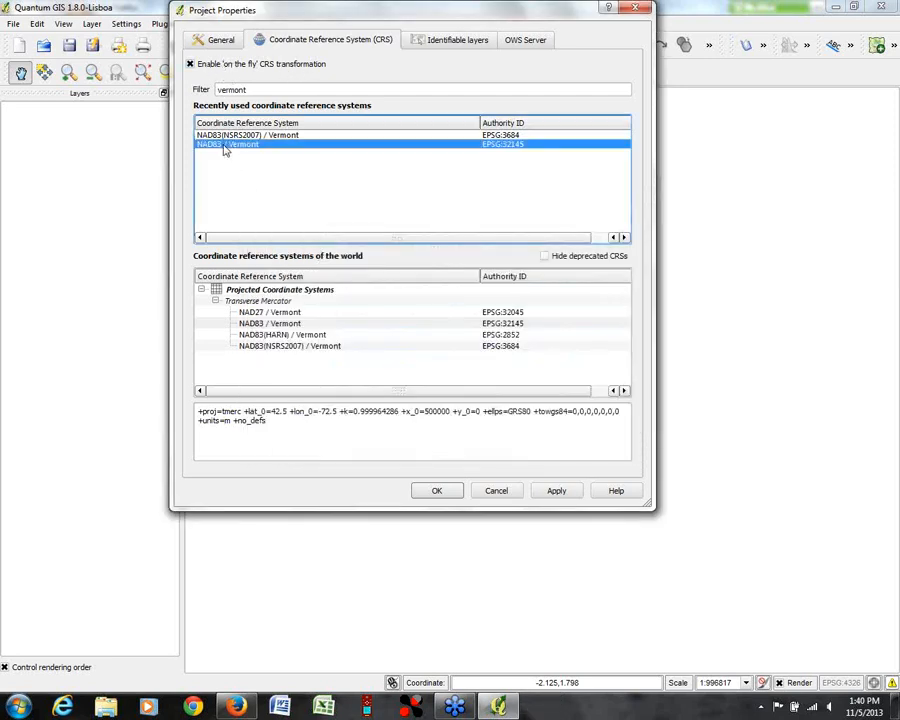
left_click(434, 491)
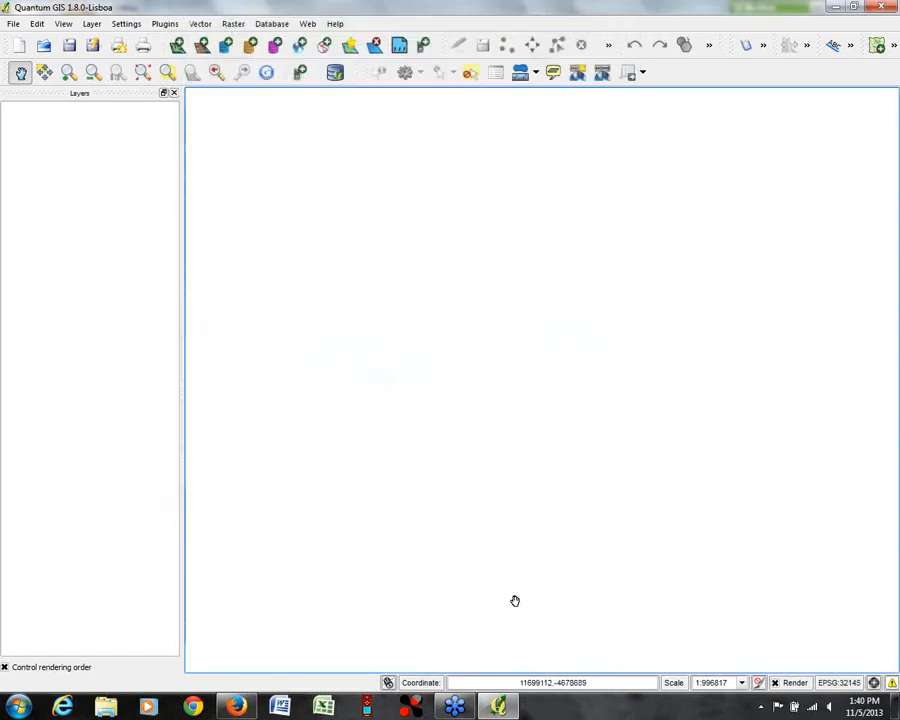
Step: Filter the project's coordinate reference systems by EPSG code 32145, select NAD83 / Vermont, and confirm the project properties
left_click(126, 23)
left_click(140, 38)
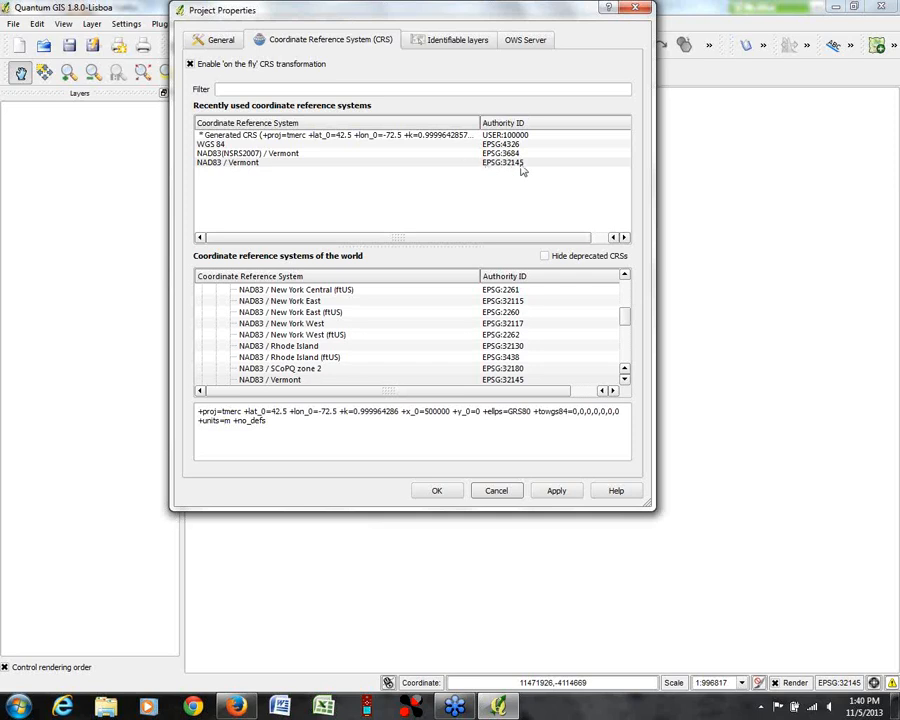
left_click(264, 90)
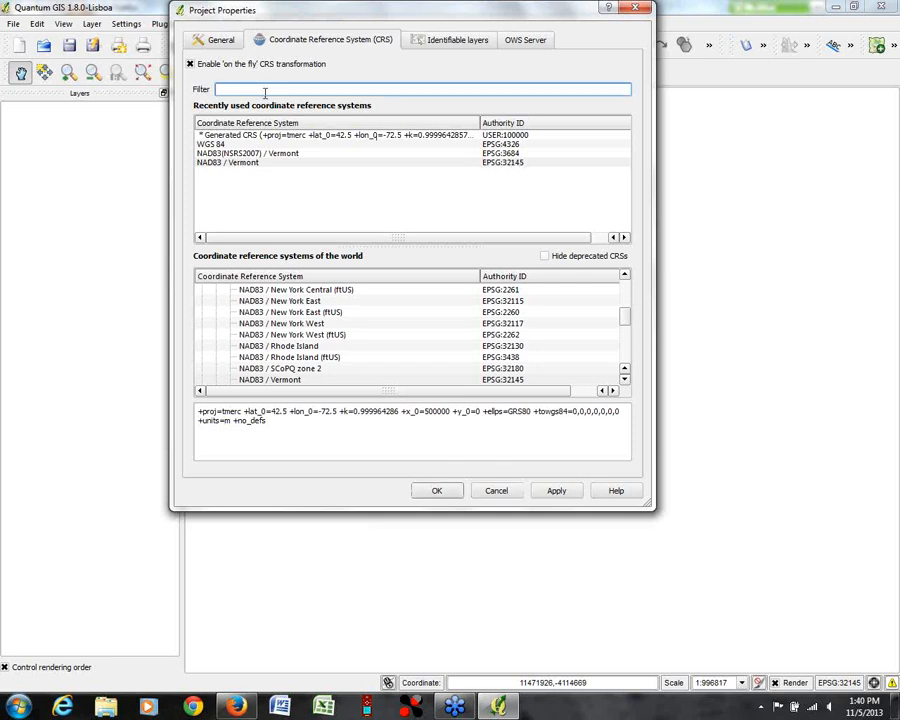
type("32143")
key("BackSpace")
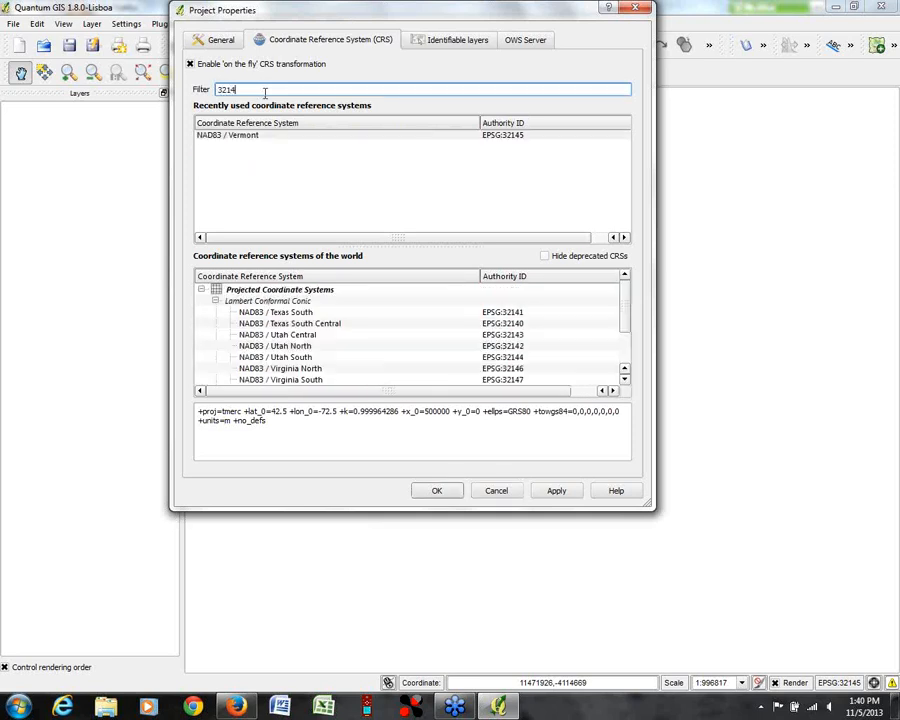
type("5")
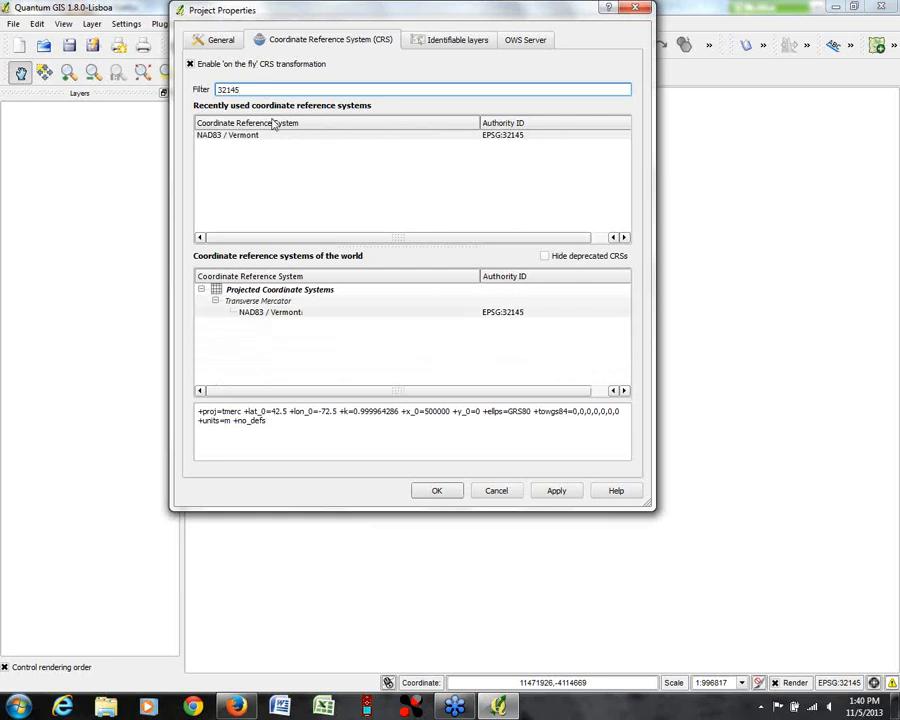
left_click(519, 314)
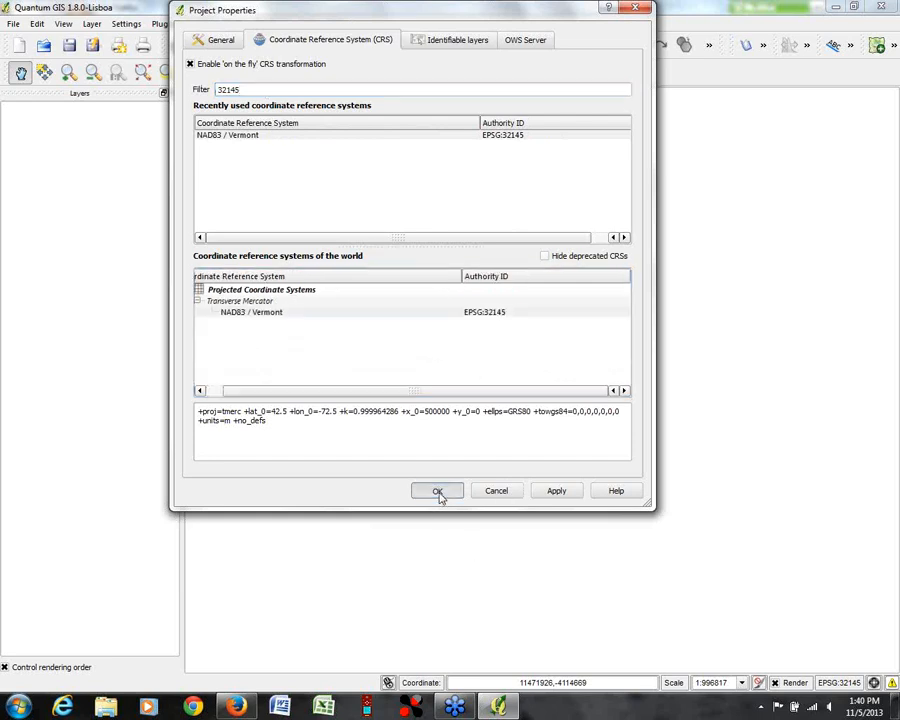
left_click(437, 492)
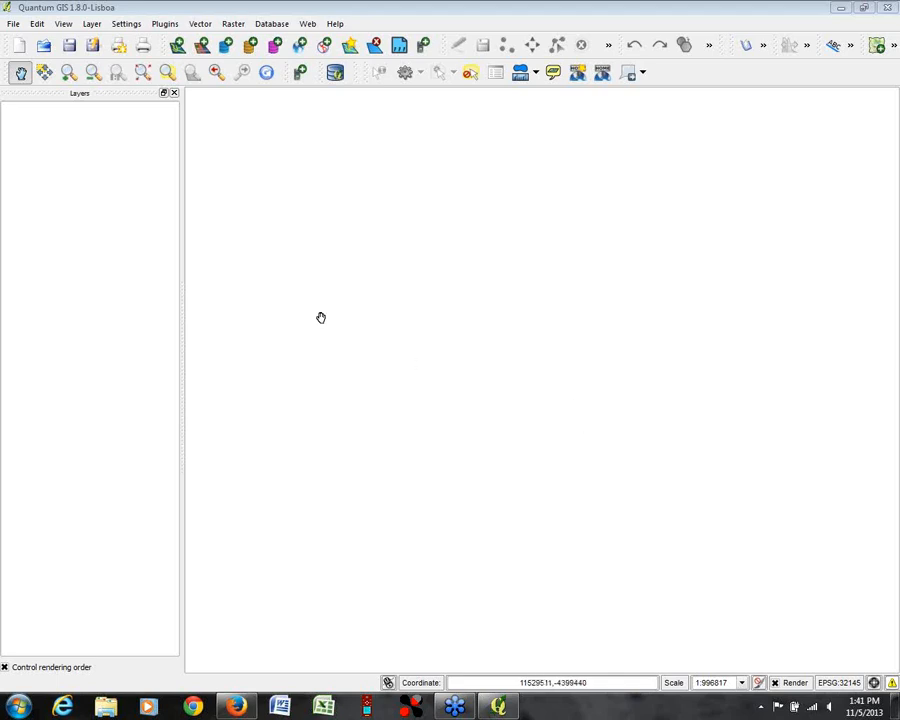
Step: Reopen the project's CRS settings, search the coordinate reference systems for "utm", and clear the filter
left_click(126, 23)
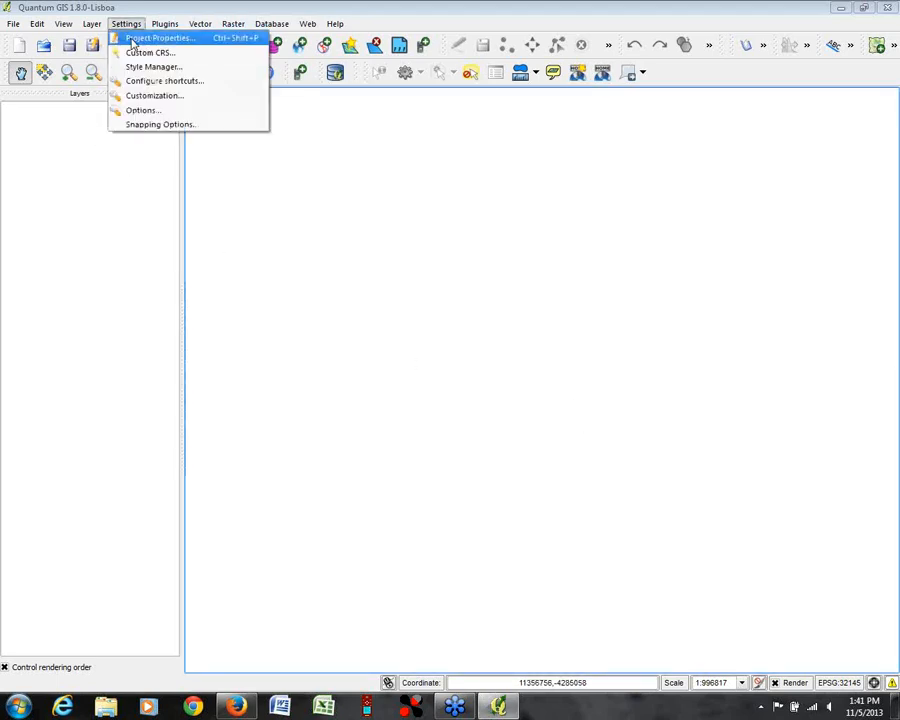
left_click(150, 36)
left_click(263, 89)
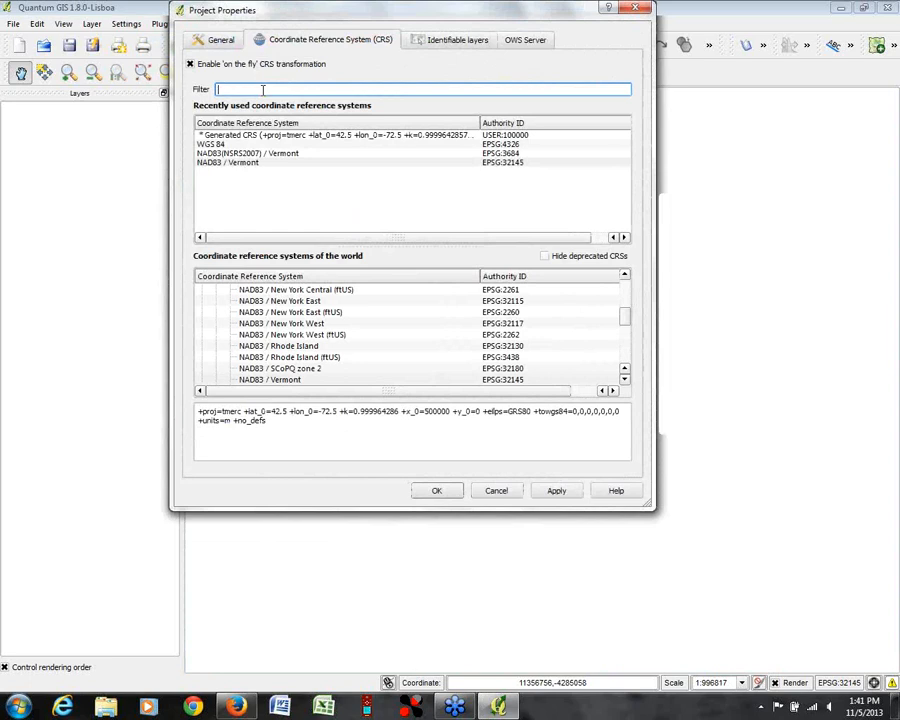
type("utm")
key("BackSpace")
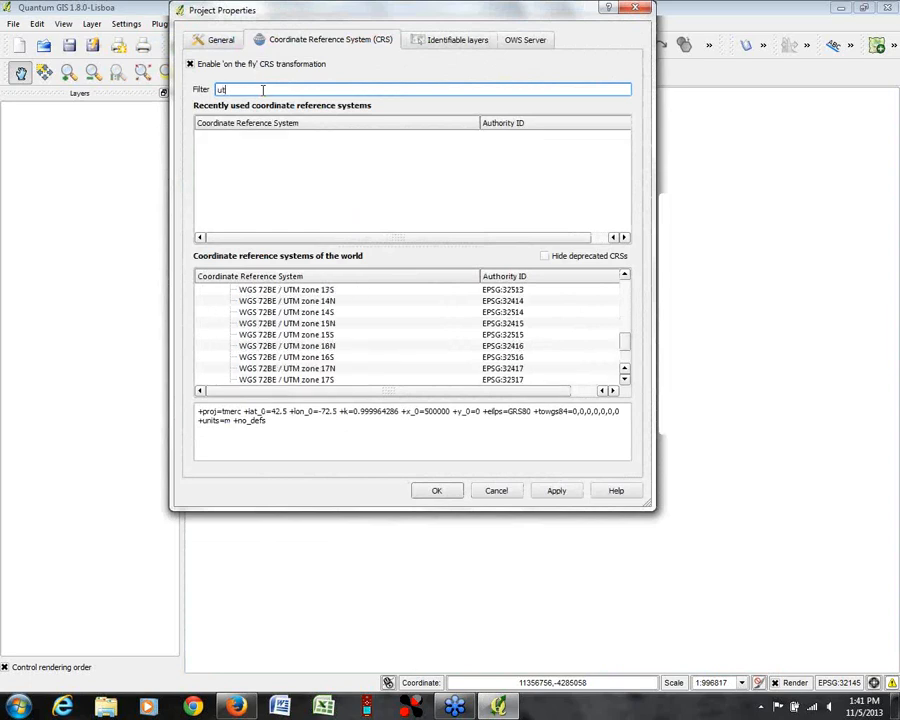
key("BackSpace")
key("BackSpace")
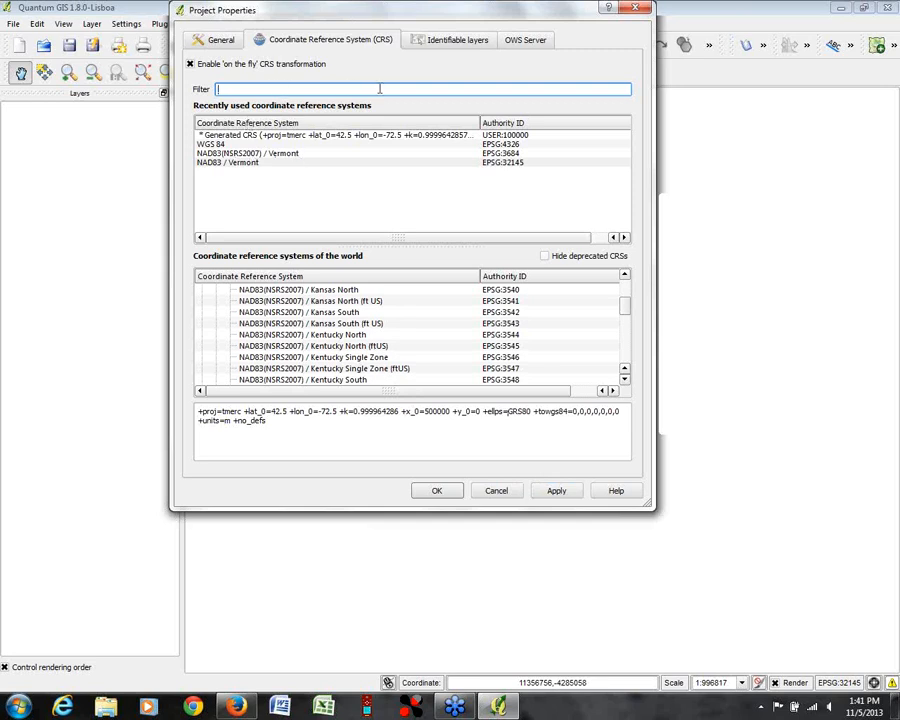
Step: Filter the CRS list by "new hampshire", inspect the NAD83 / New Hampshire and NAD83 / New Hampshire (ftUS) definitions, and cancel the project properties
type("new hampshire")
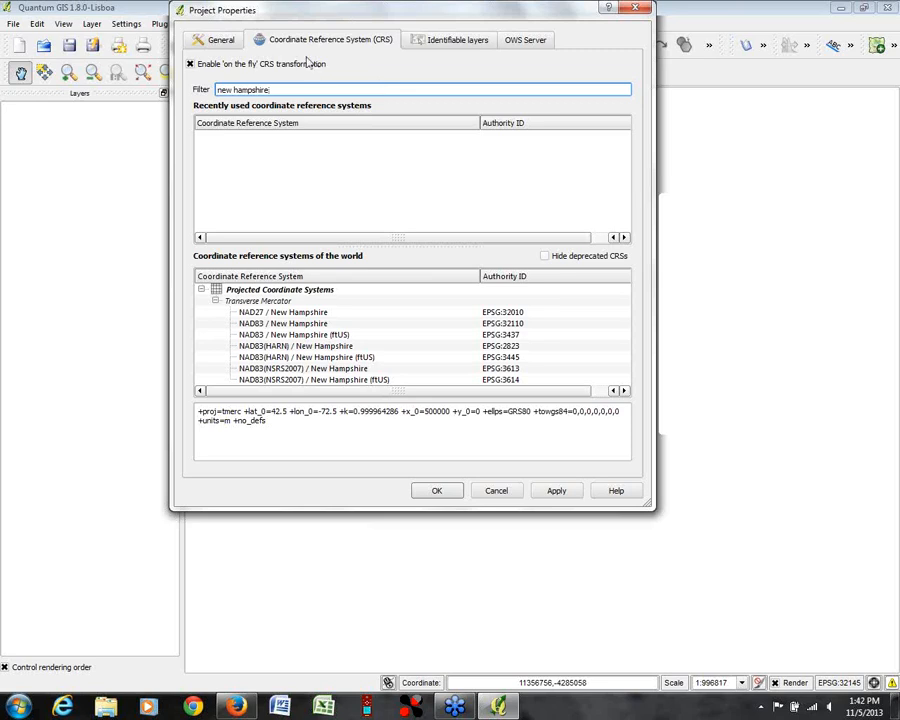
left_click(266, 323)
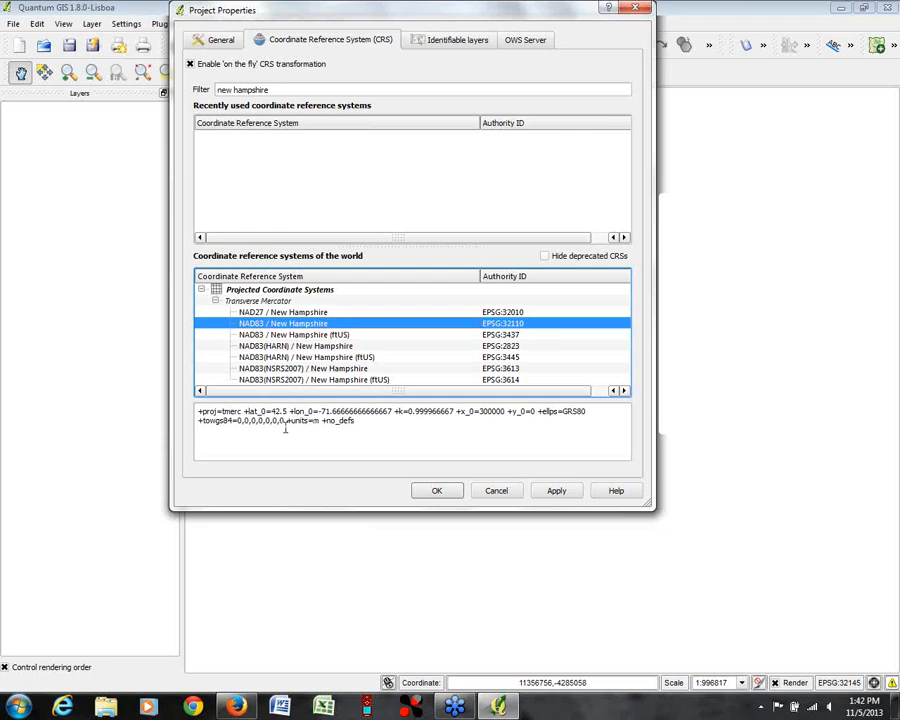
left_click(335, 334)
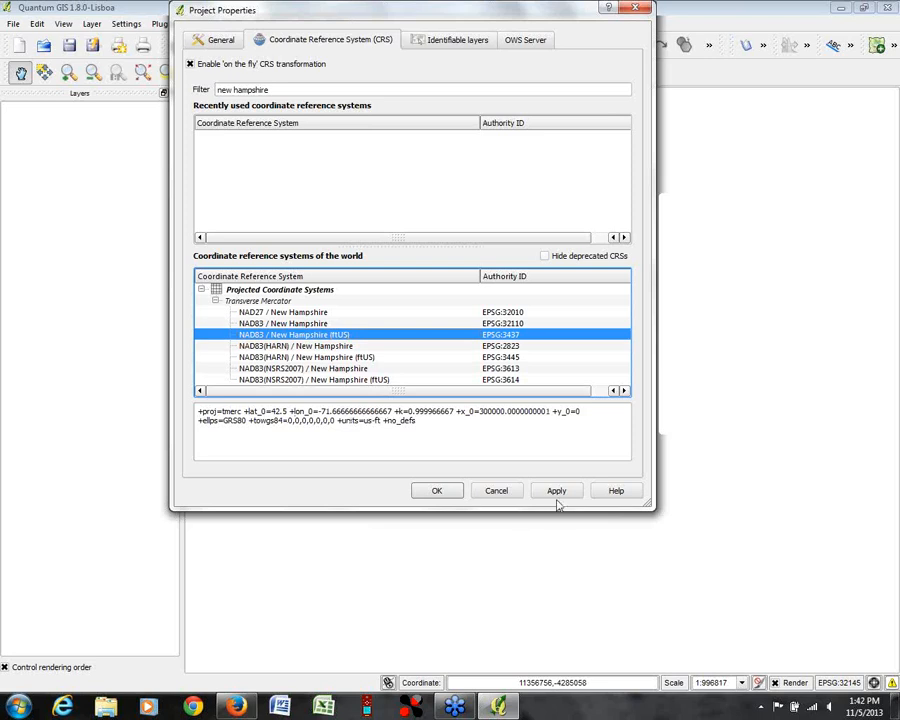
left_click(504, 494)
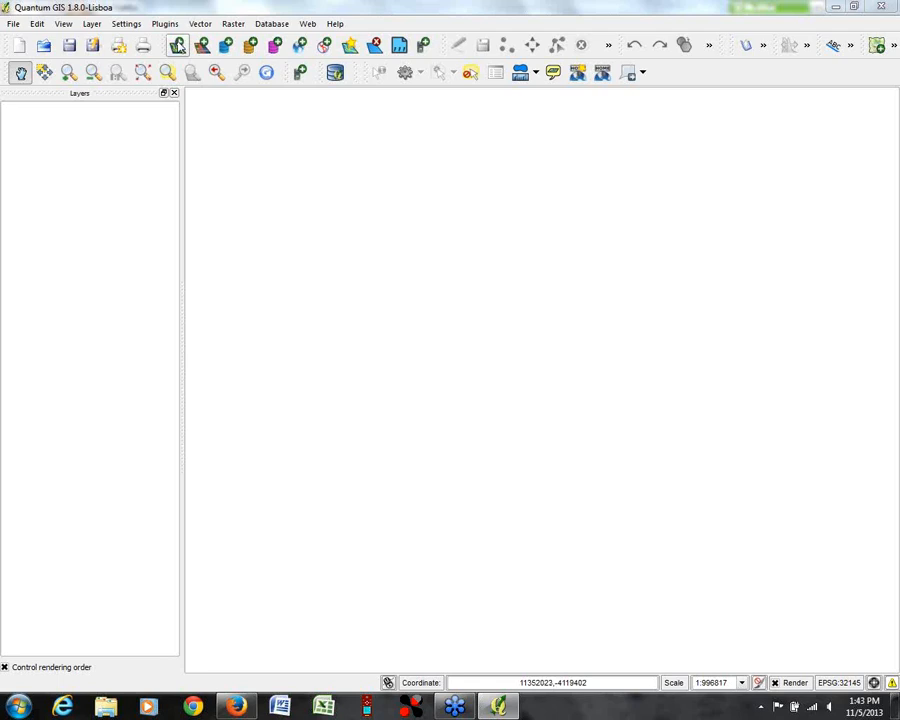
Step: Add the town boundaries shapefile BOUNDARY_TWNBNDS_POLY.shp from C:\INTROGIS\DATA as a vector layer
scroll(237, 149, "down", 2)
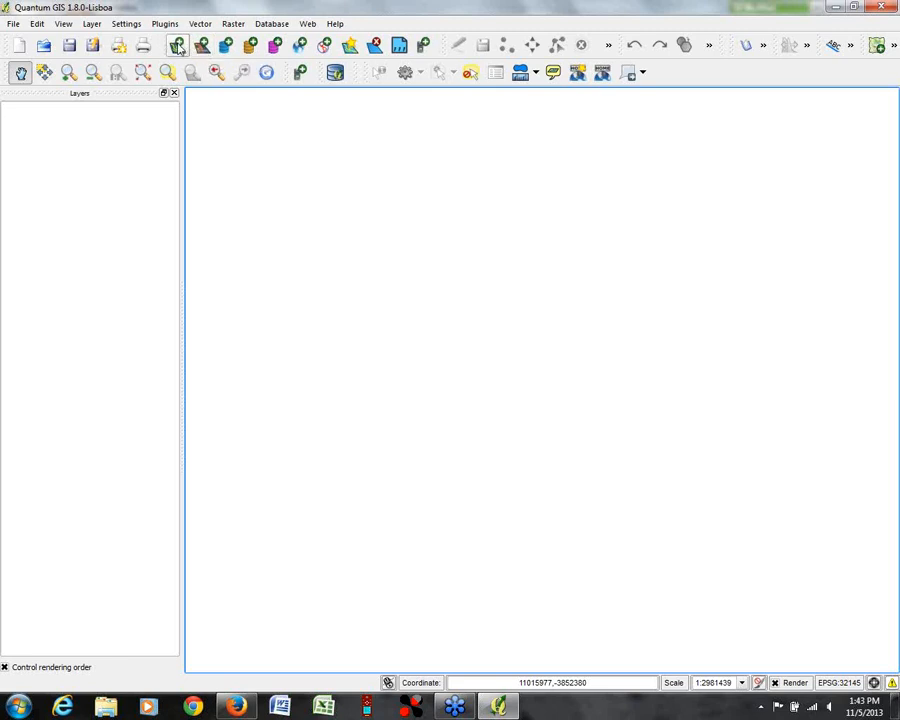
left_click(177, 47)
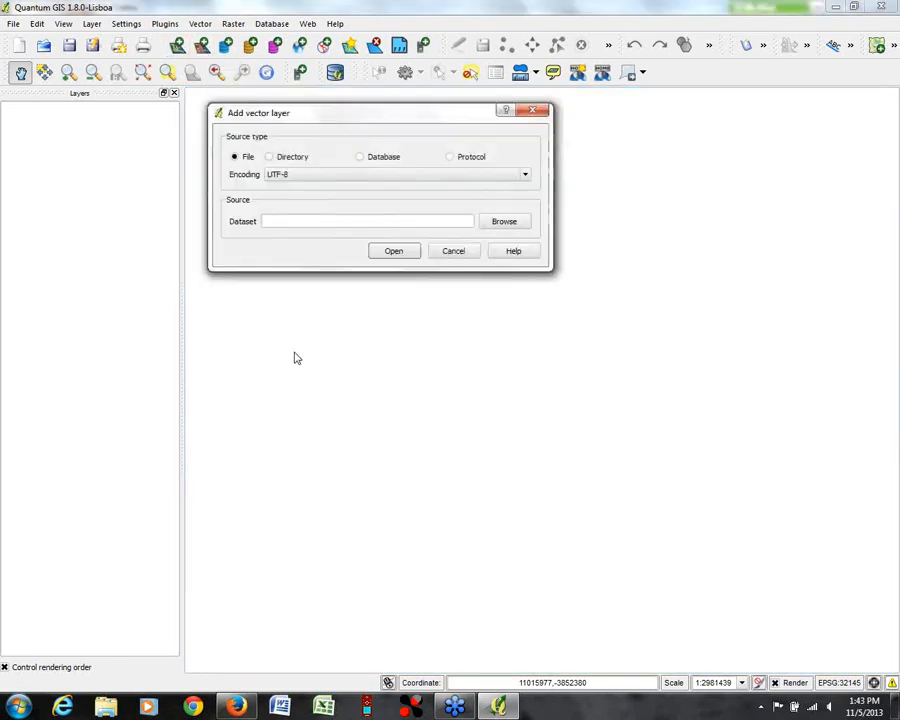
left_click(505, 223)
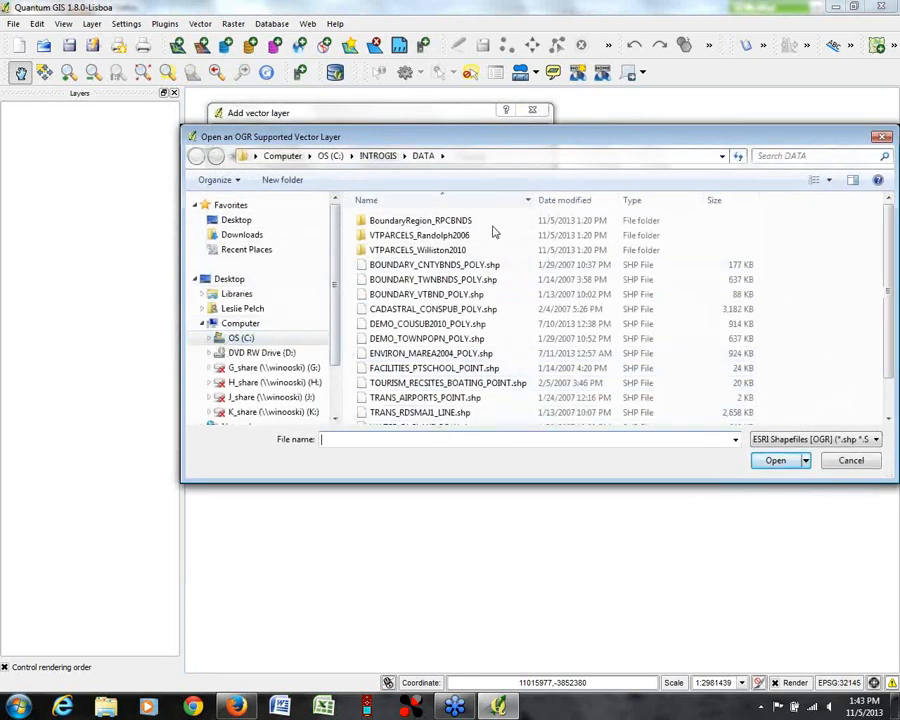
left_click_drag(673, 140, 607, 71)
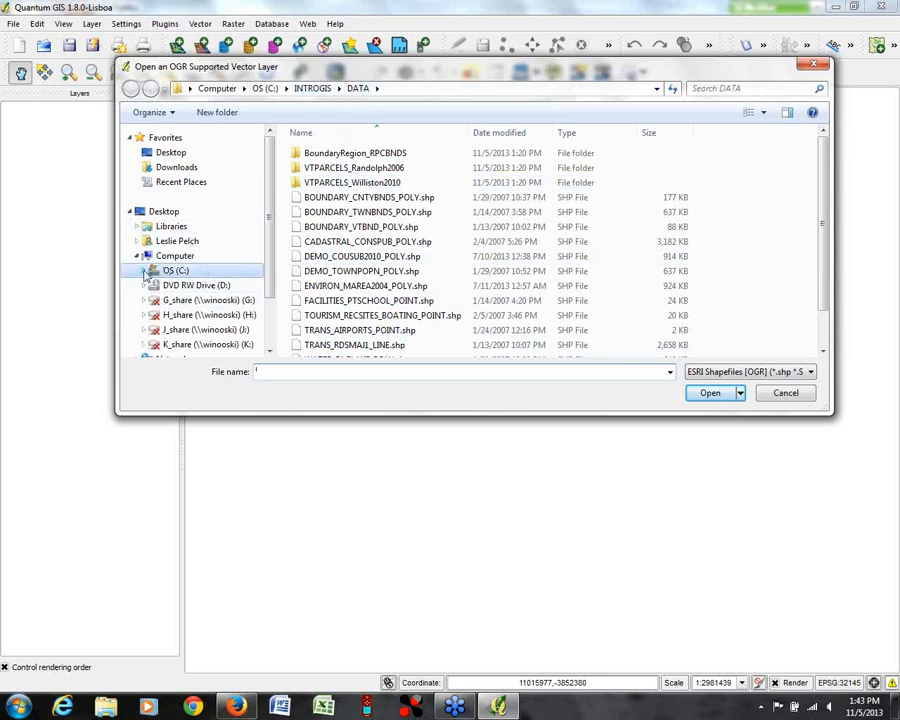
left_click(145, 271)
left_click(151, 322)
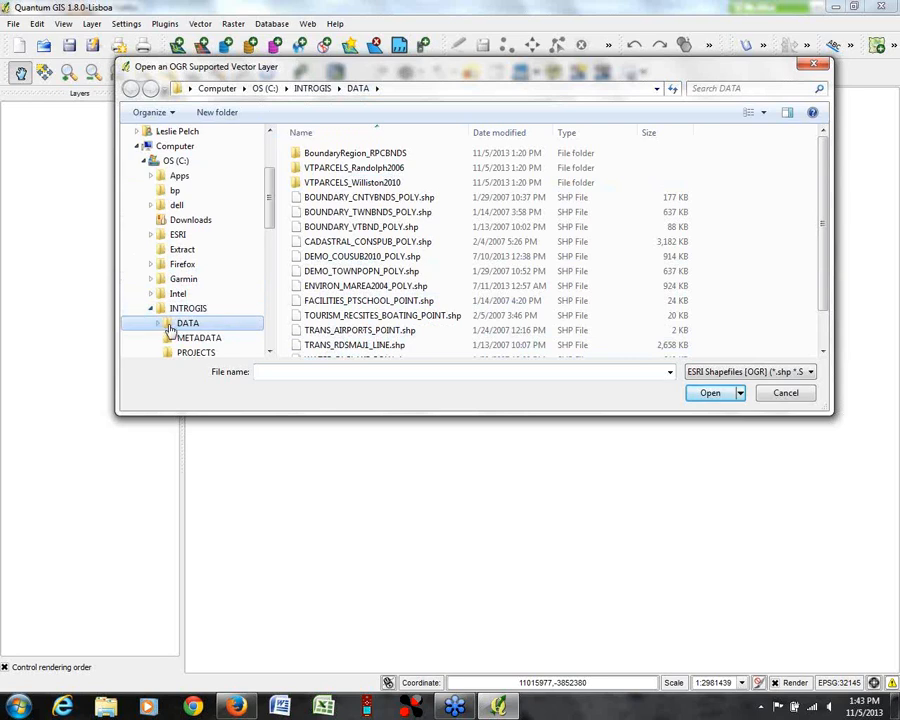
left_click(345, 212)
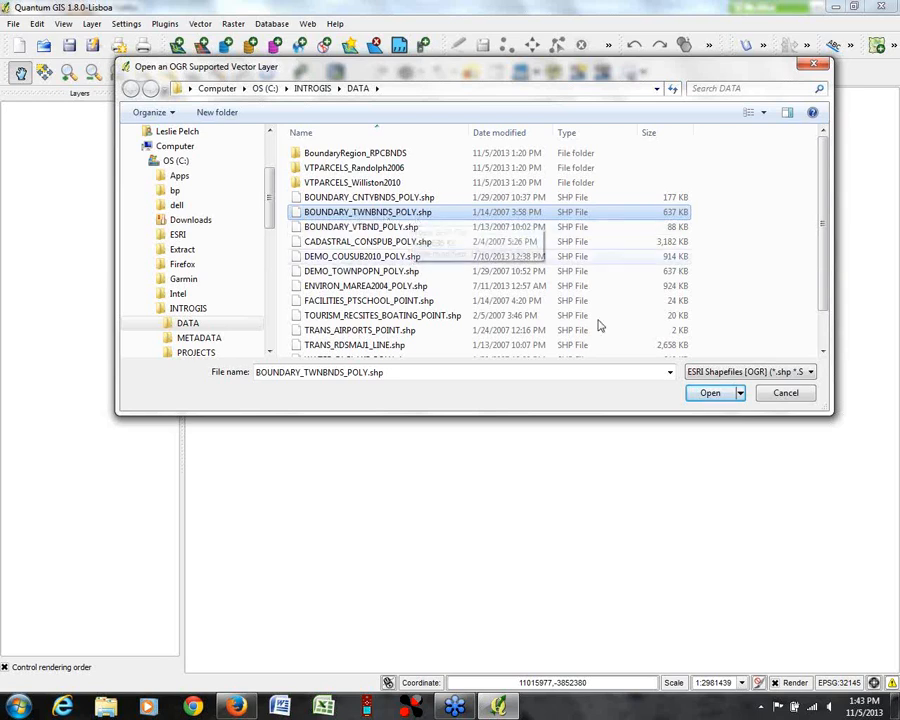
left_click(712, 394)
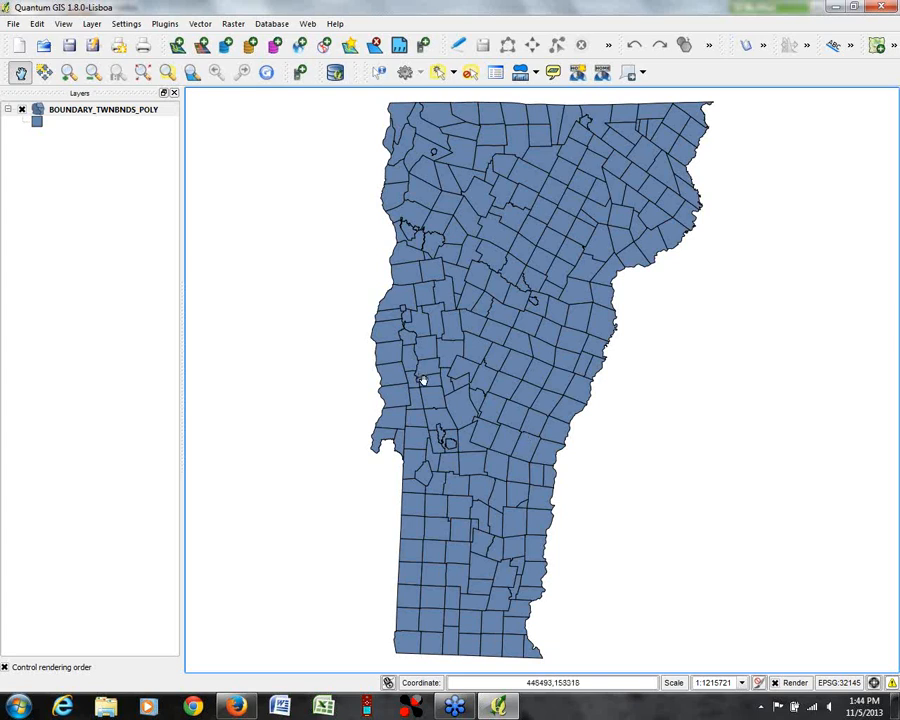
Step: Add the major roads shapefile TRANS_RDSMAJ1_LINE.shp from the same DATA folder as a vector layer
left_click(177, 45)
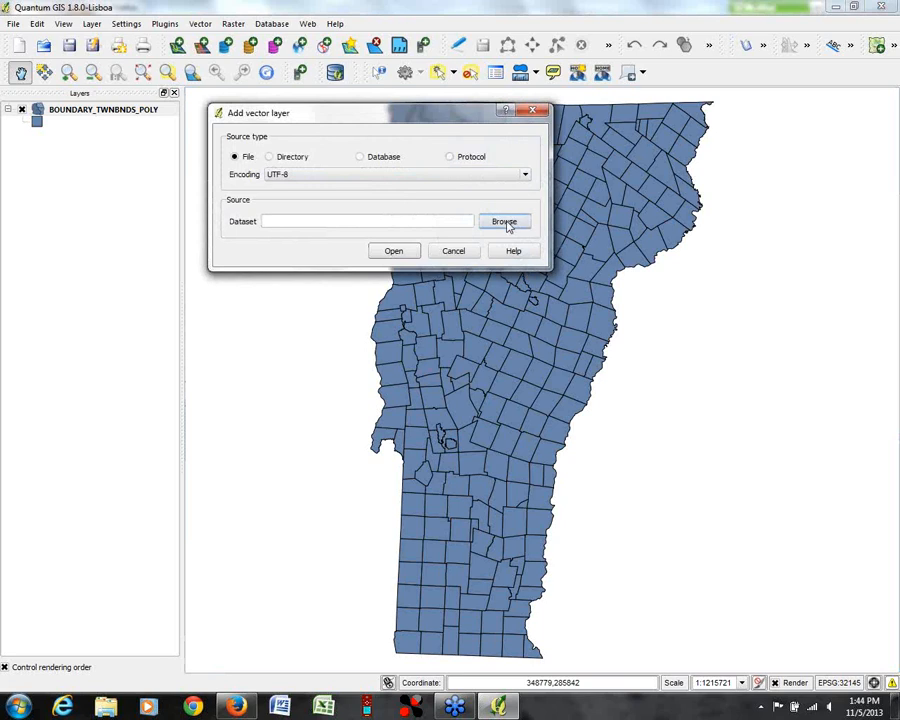
left_click(505, 222)
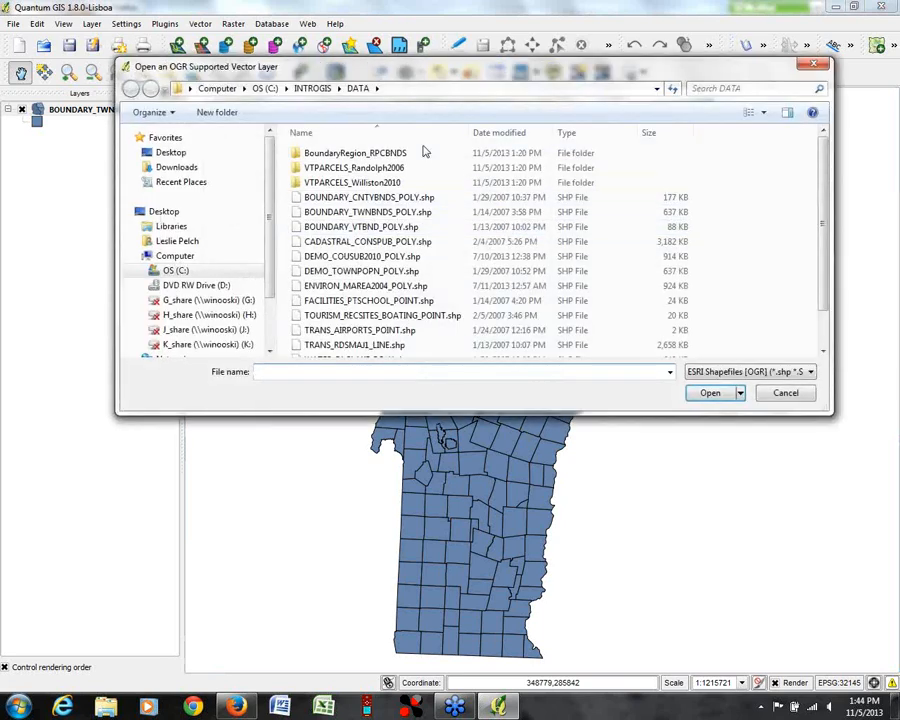
scroll(820, 226, "down", 1)
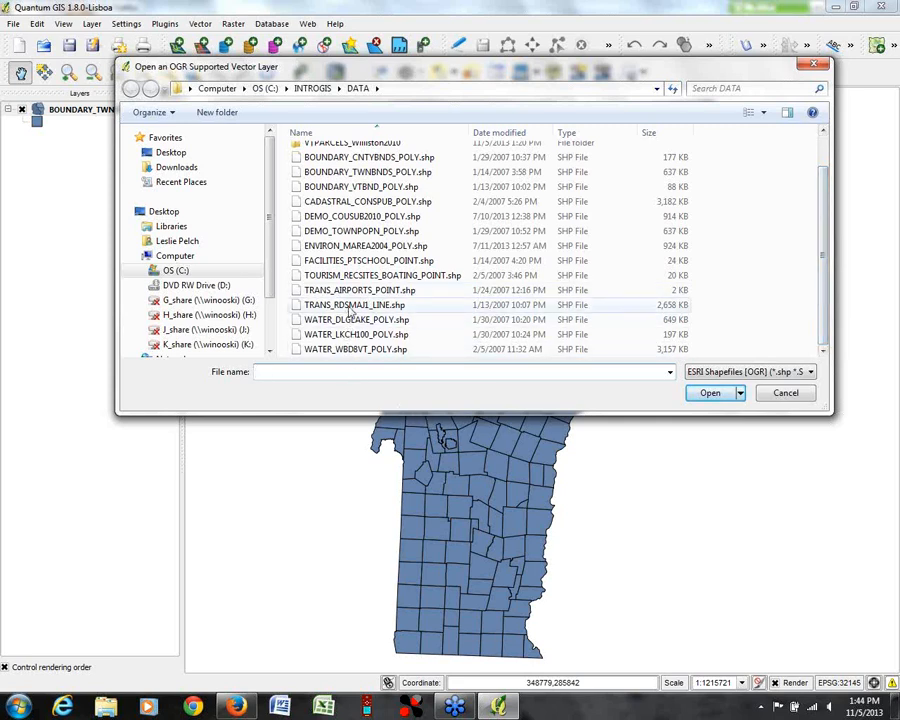
left_click(333, 305)
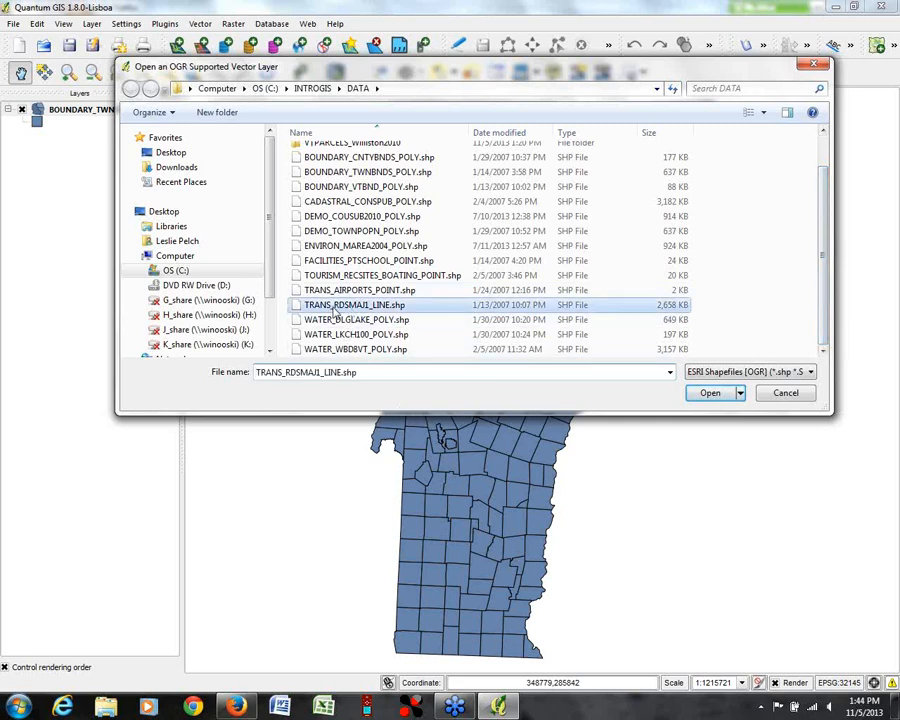
left_click(709, 394)
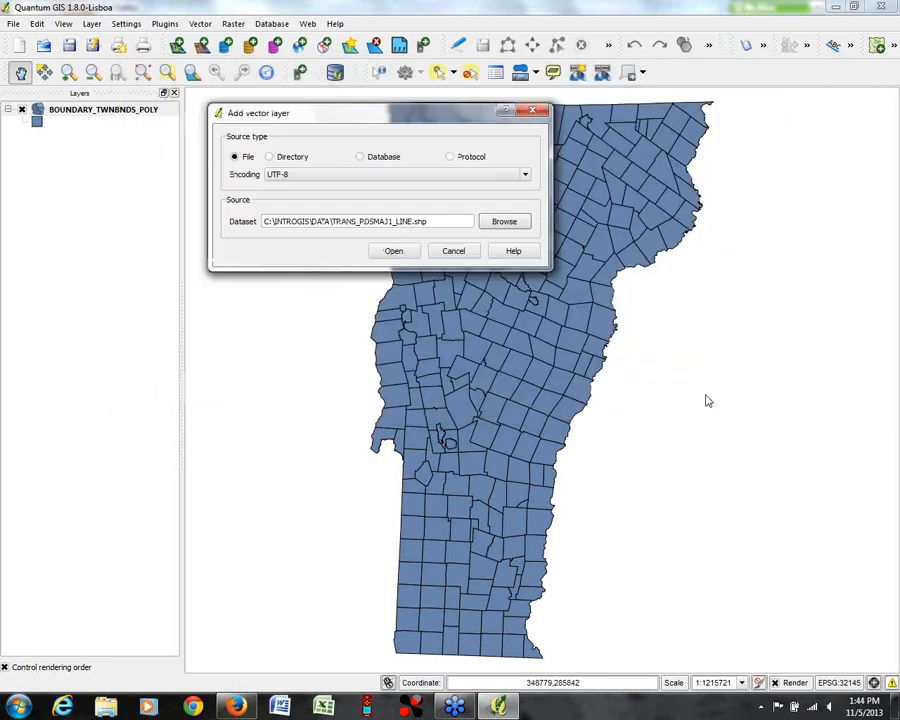
left_click(393, 251)
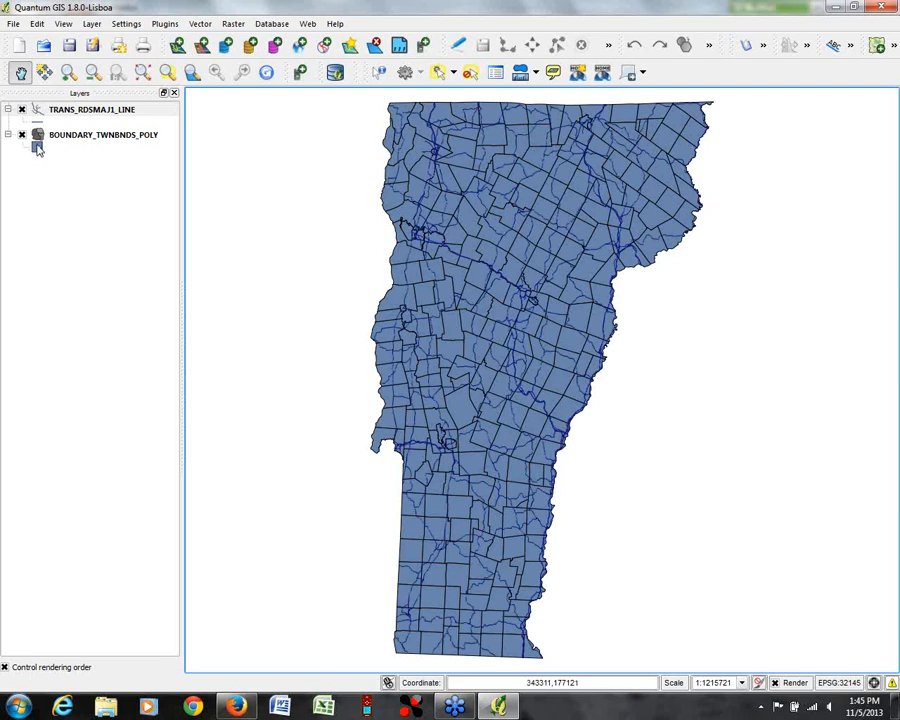
Step: Change the BOUNDARY_TWNBNDS_POLY layer's fill color to light orange and confirm its layer properties
double_click(37, 146)
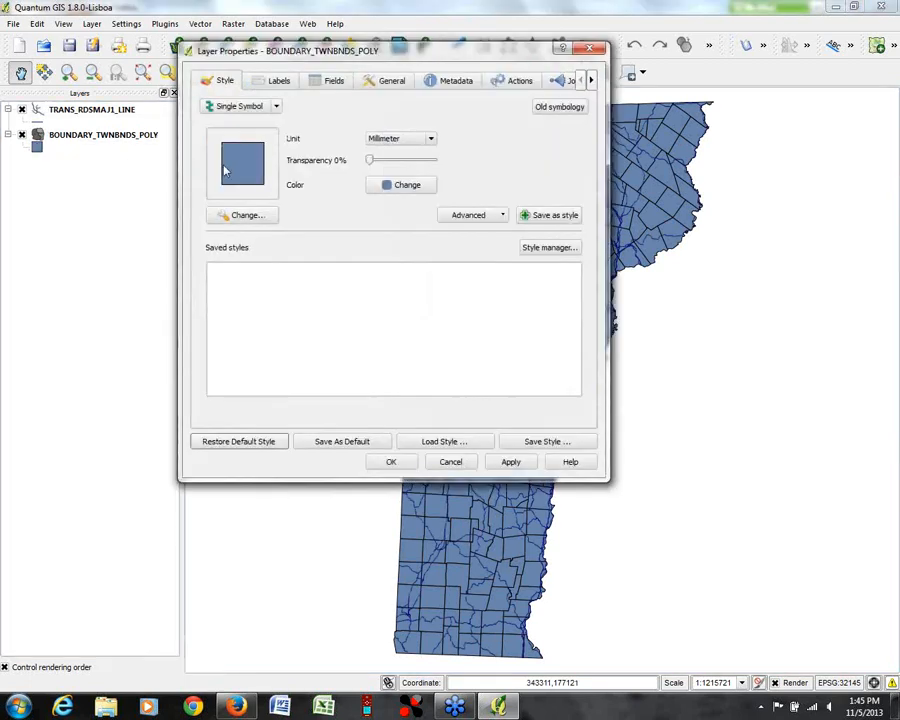
left_click(393, 192)
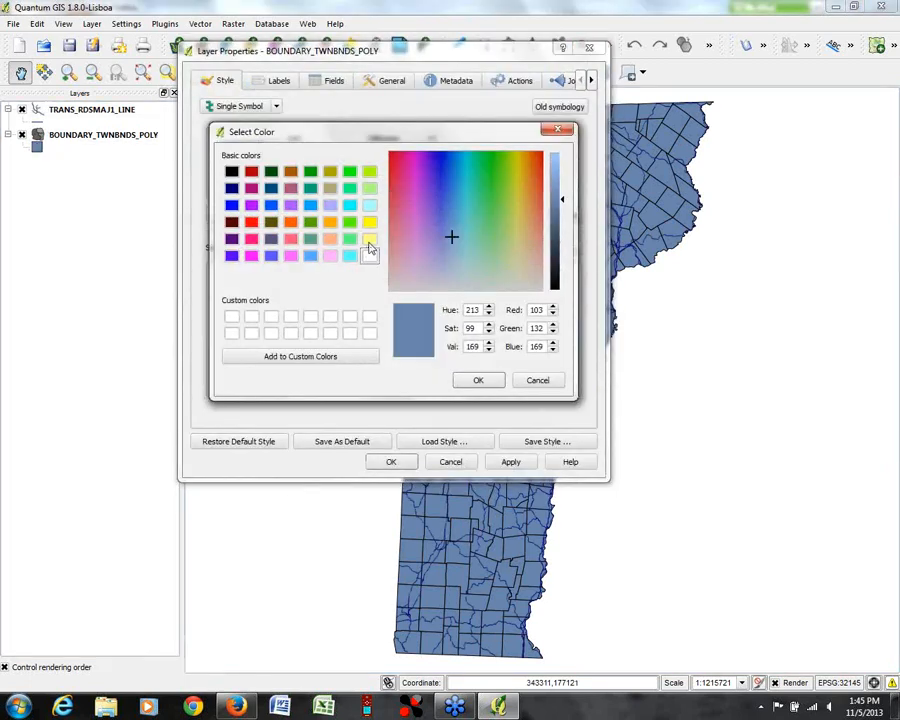
left_click(330, 255)
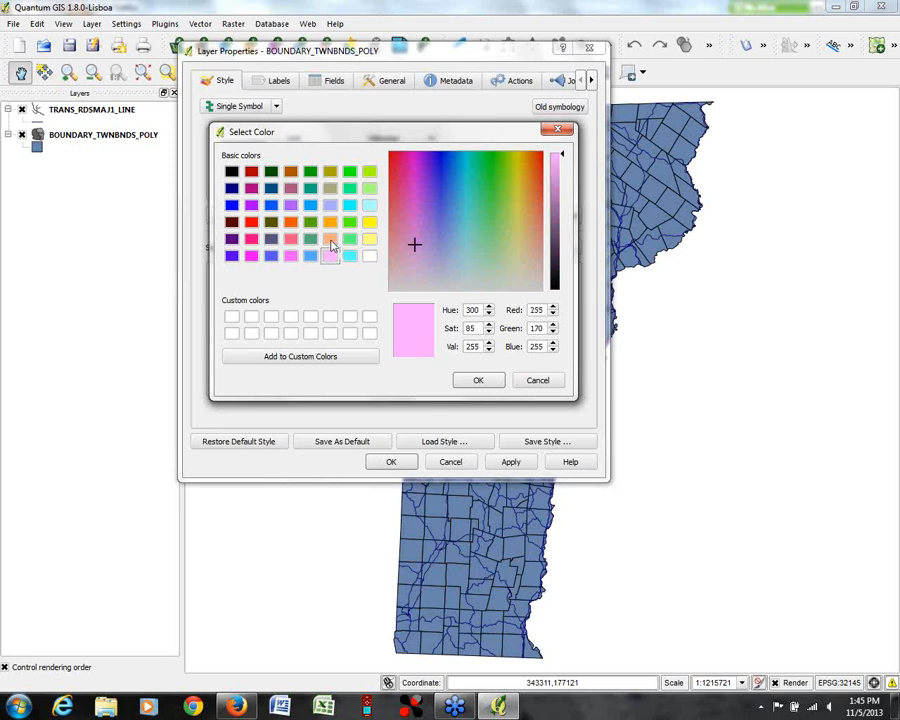
left_click(330, 239)
left_click(472, 379)
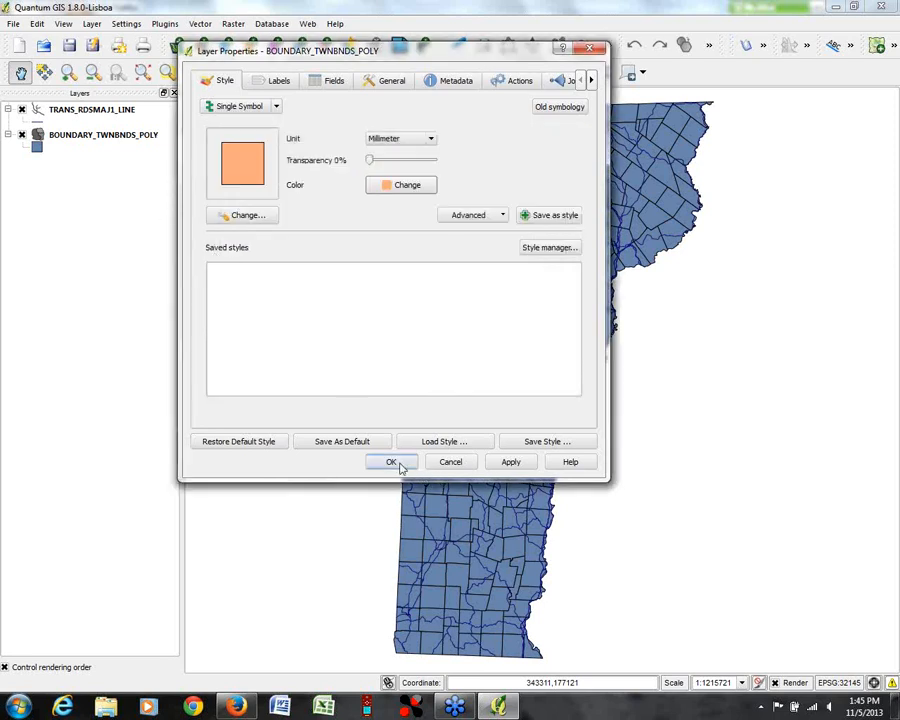
left_click(399, 464)
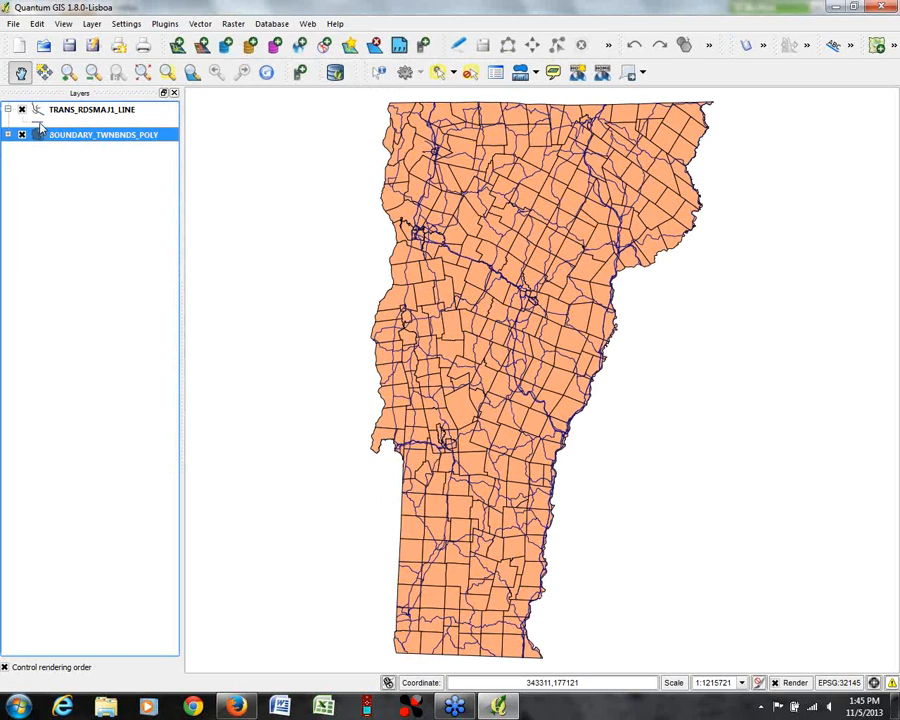
Step: Change the TRANS_RDSMAJ1_LINE layer's line color to bright blue, increase its line width, and confirm the layer properties
double_click(40, 118)
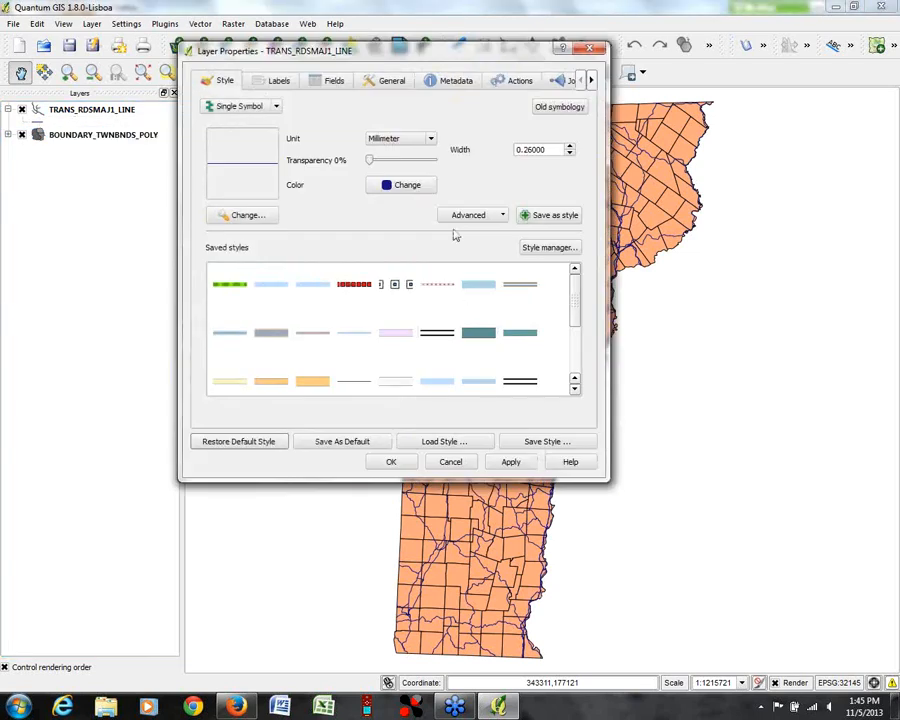
left_click(404, 184)
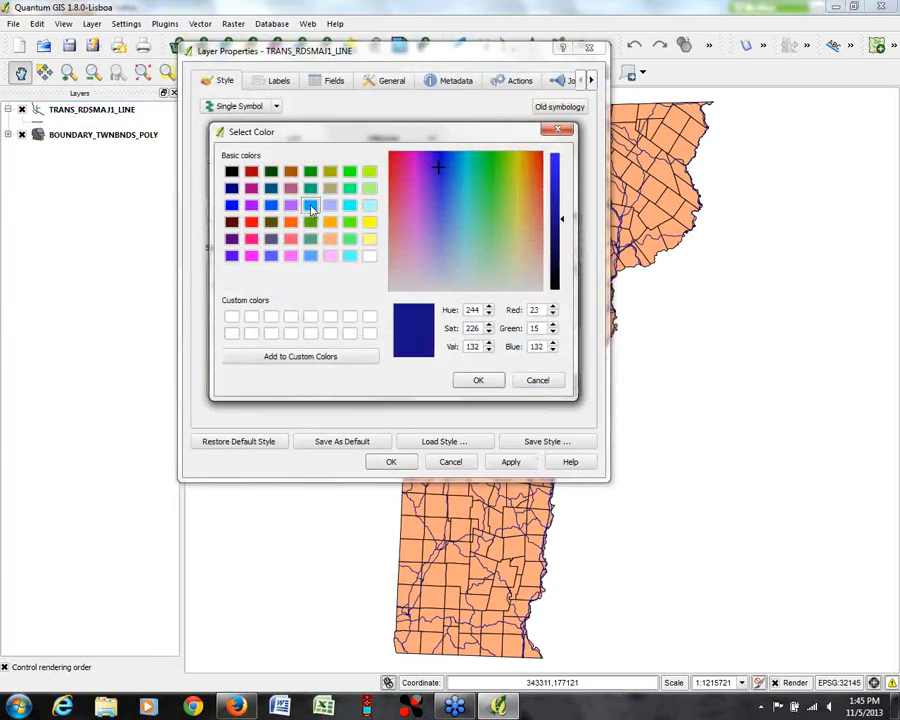
left_click(311, 205)
left_click(470, 379)
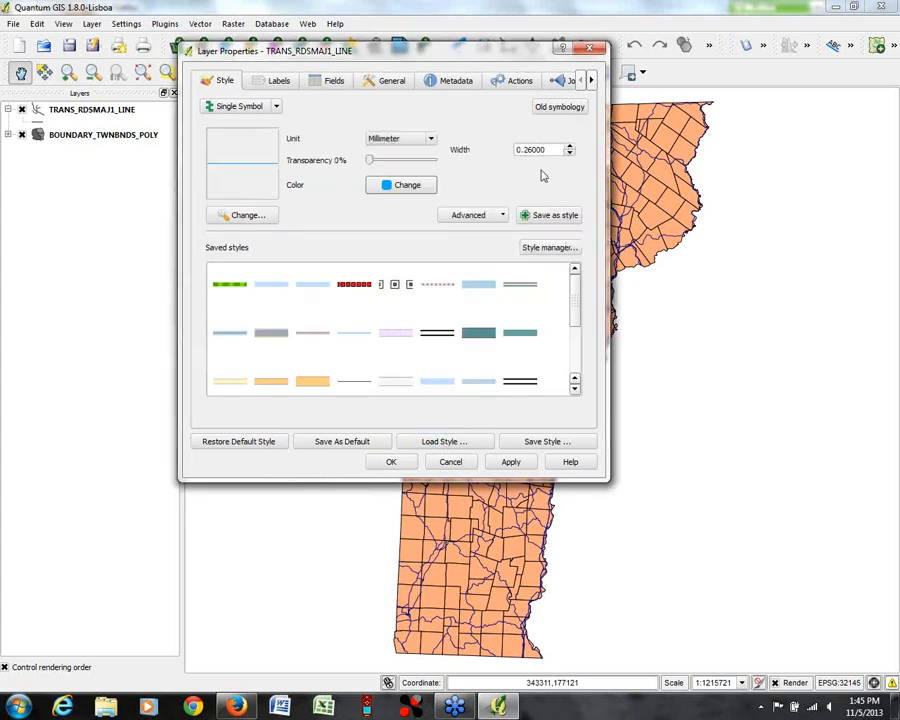
left_click(570, 146)
left_click(391, 461)
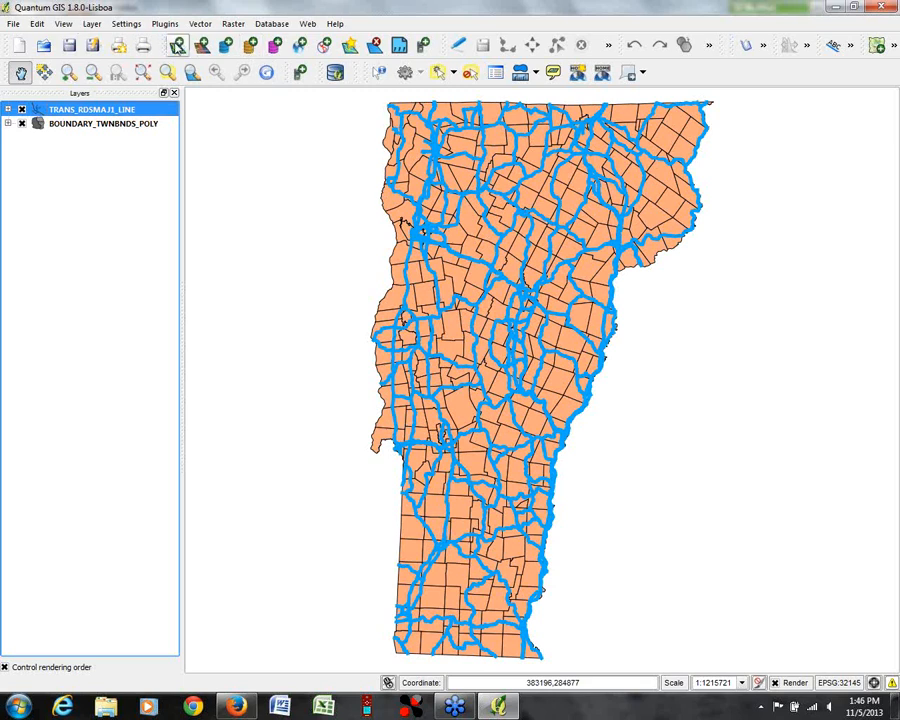
Step: Add the schools shapefile FACILITIES_PTSCHOOL_POINT.shp from C:\INTROGIS\DATA as a vector layer
left_click(92, 25)
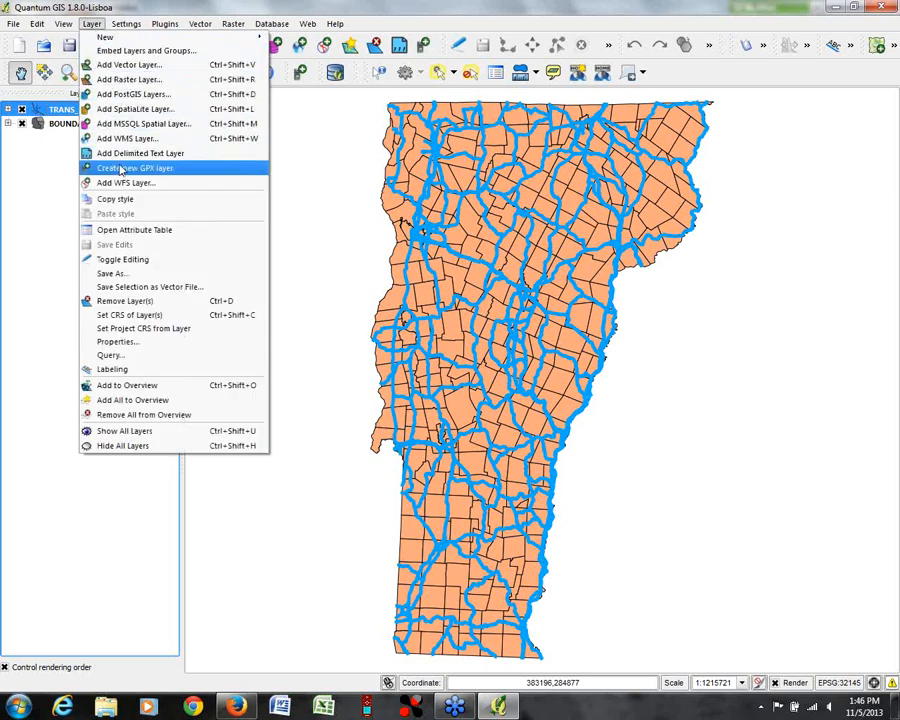
left_click(128, 65)
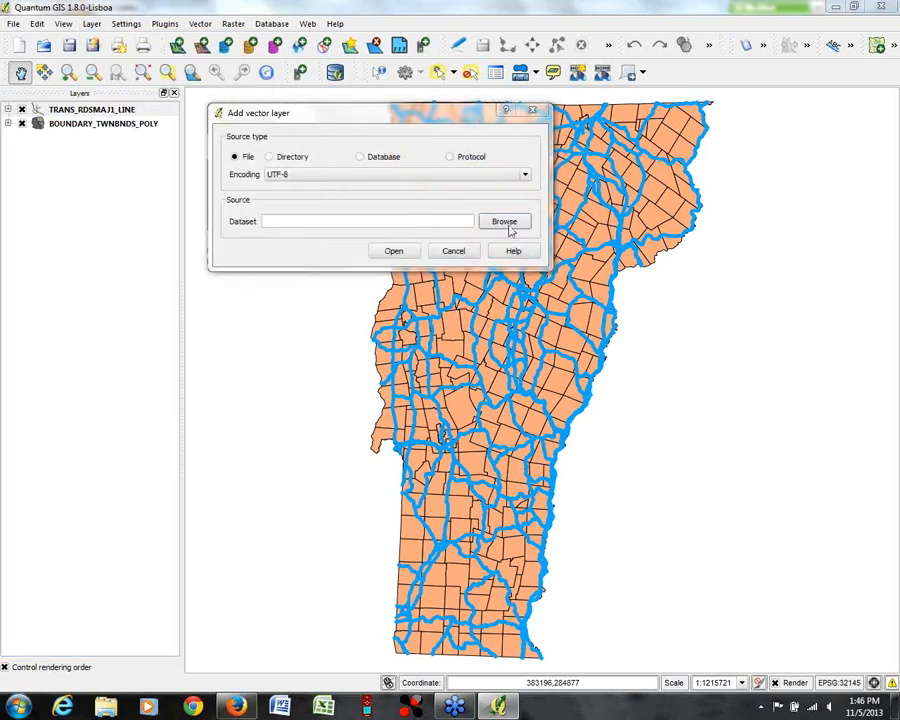
left_click(505, 222)
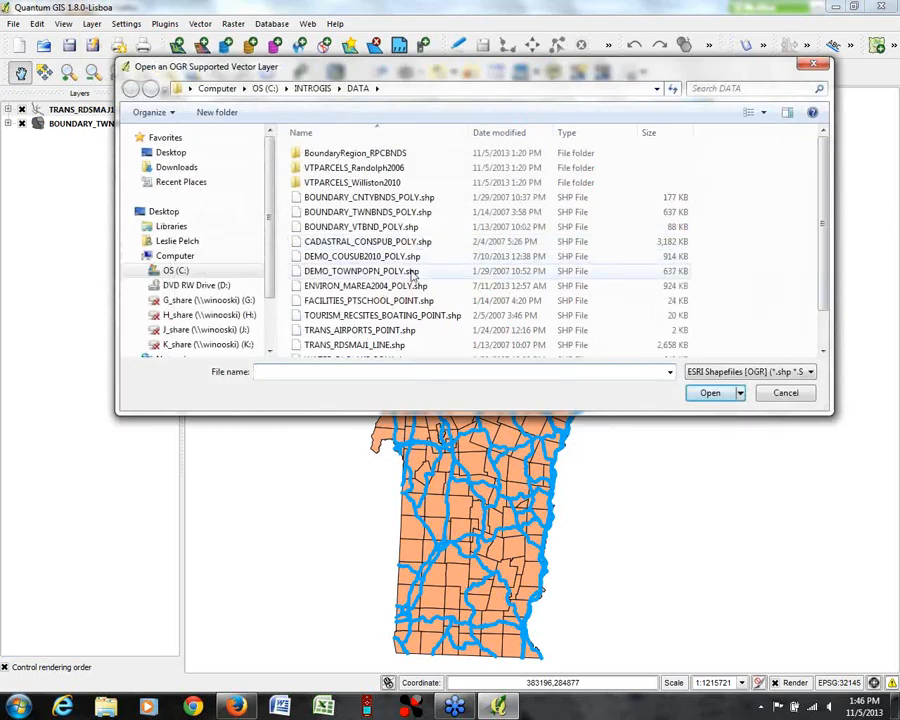
left_click(351, 302)
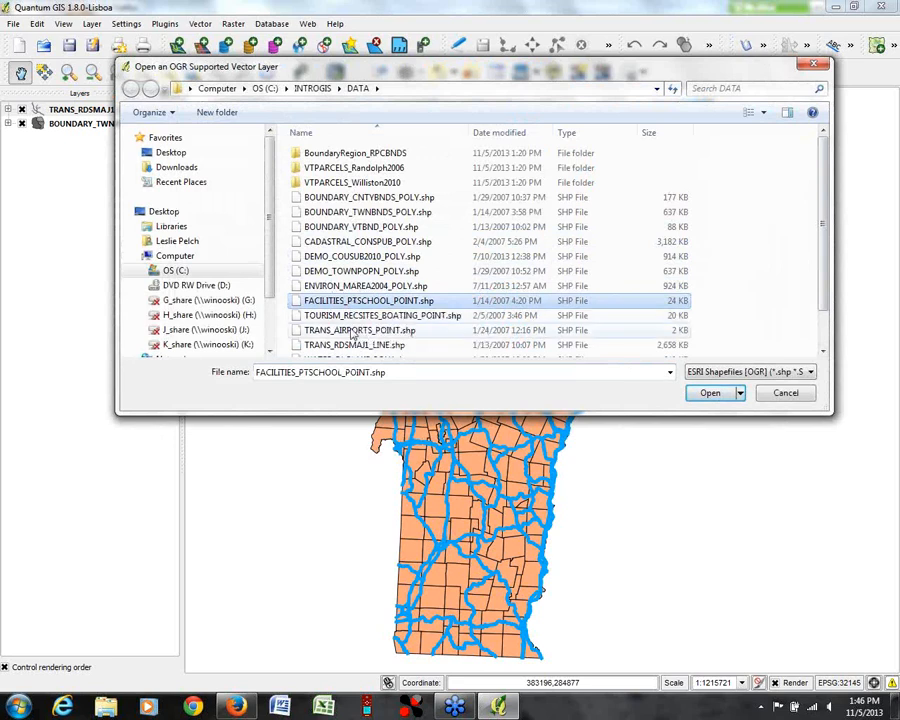
left_click(710, 394)
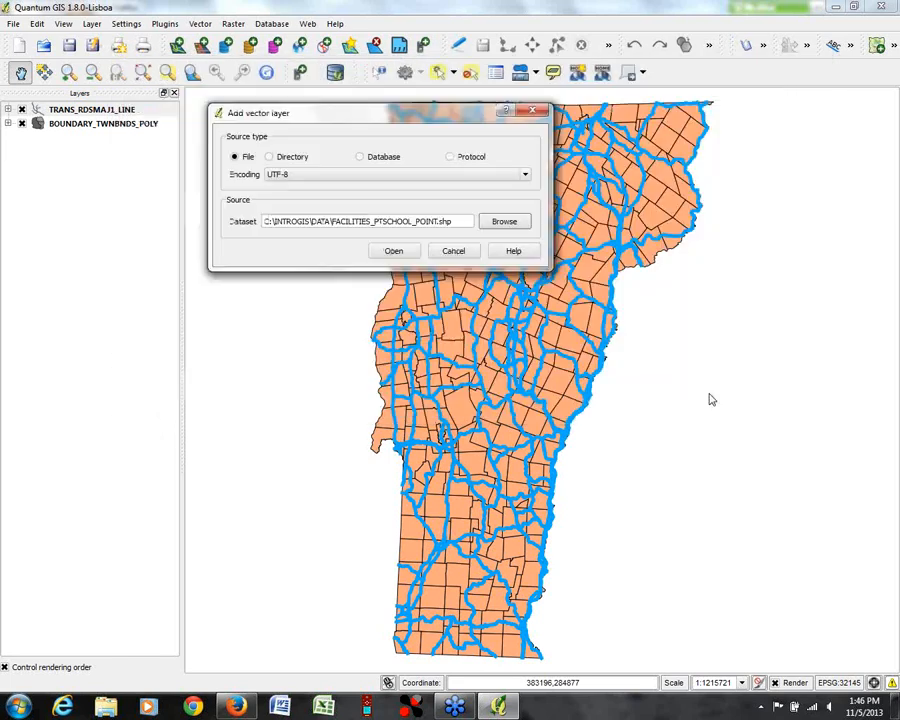
left_click(393, 251)
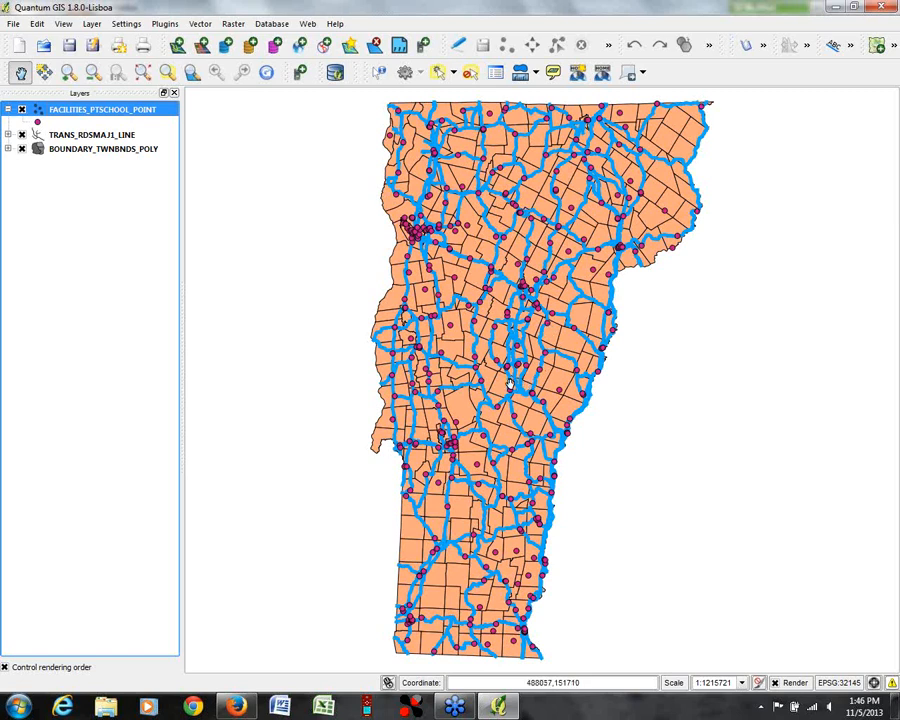
Step: Change the FACILITIES_PTSCHOOL_POINT layer's marker color to yellow and confirm its layer properties
double_click(37, 122)
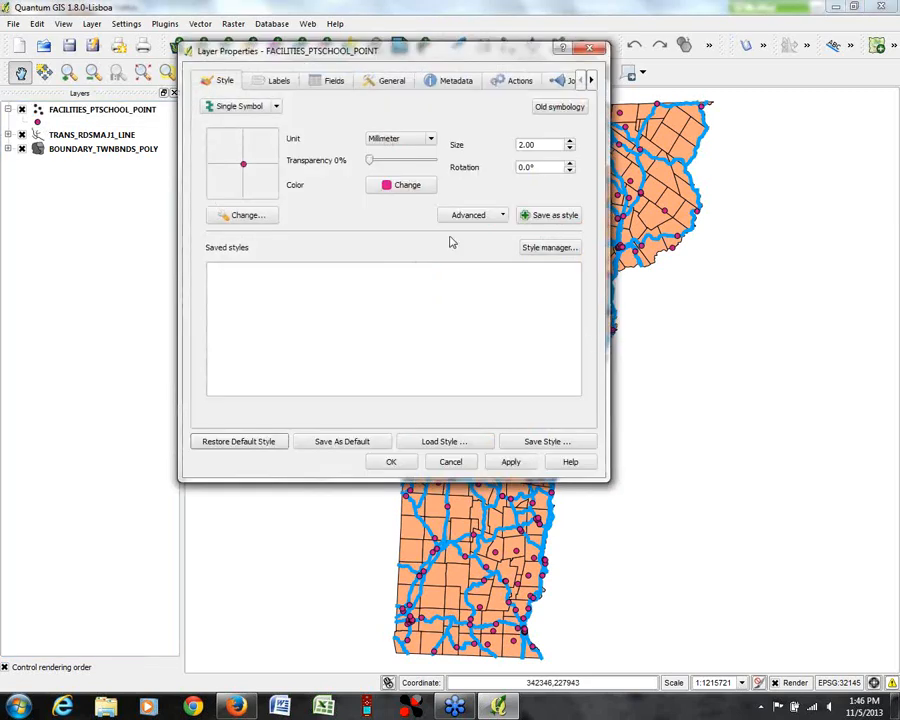
left_click(408, 186)
left_click(369, 222)
left_click(476, 381)
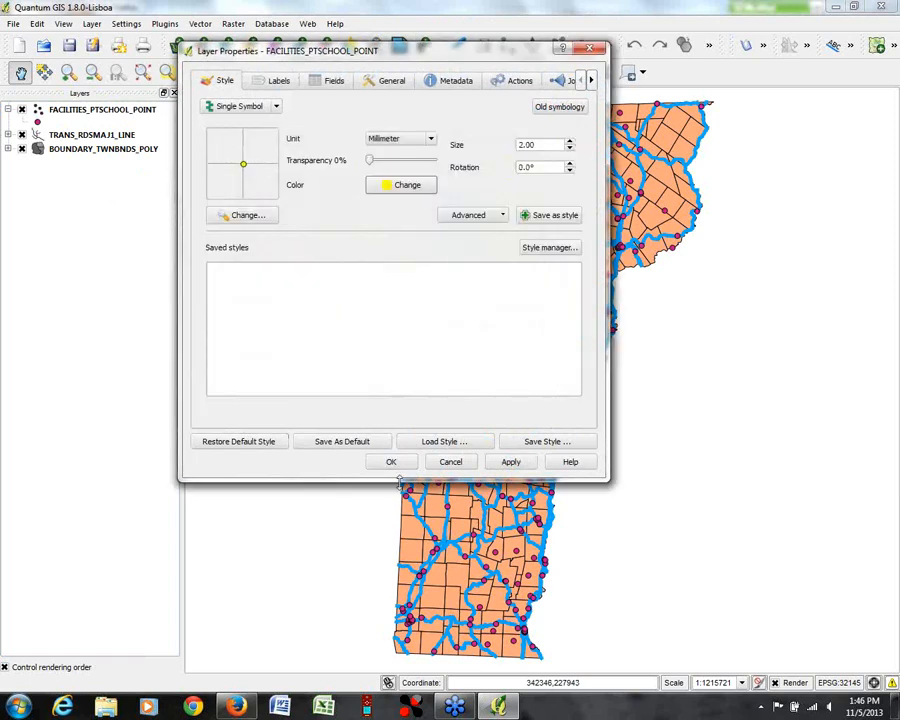
left_click(396, 462)
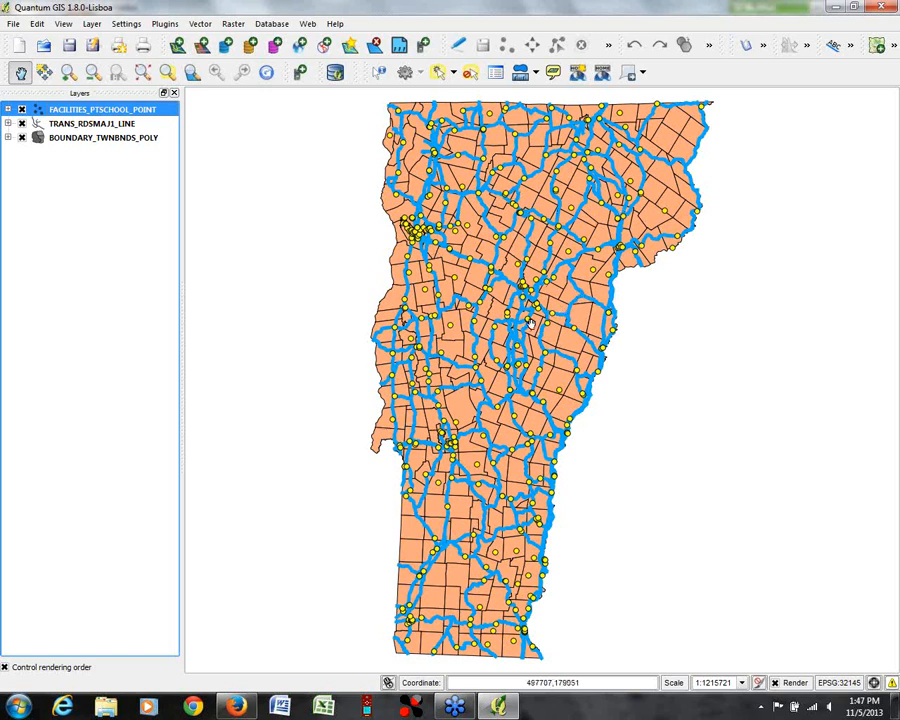
Step: Add the JP2 orthophotos VT_140156_20120413, VT_140160_20120413, VT_144156_20120413 and VT_144160_20120413 from the DATA folder as raster layers
left_click(202, 47)
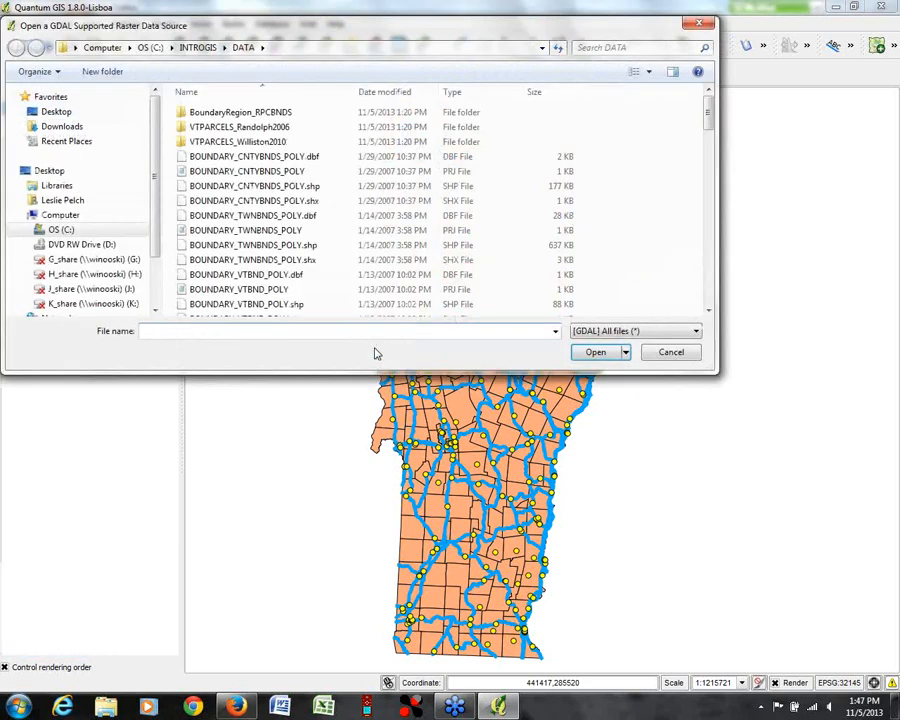
left_click_drag(709, 118, 709, 268)
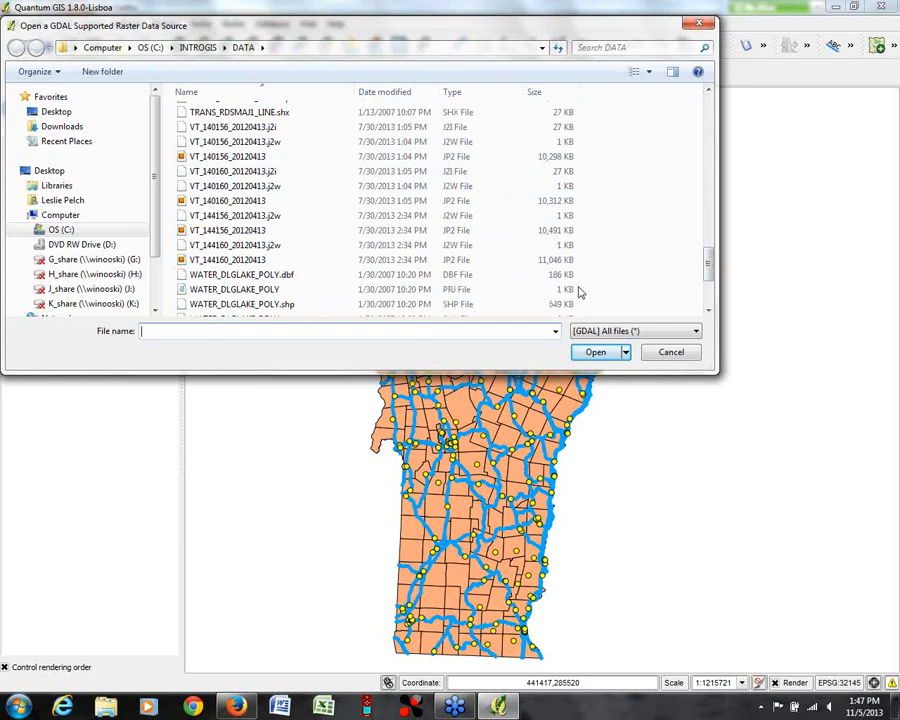
left_click(213, 158)
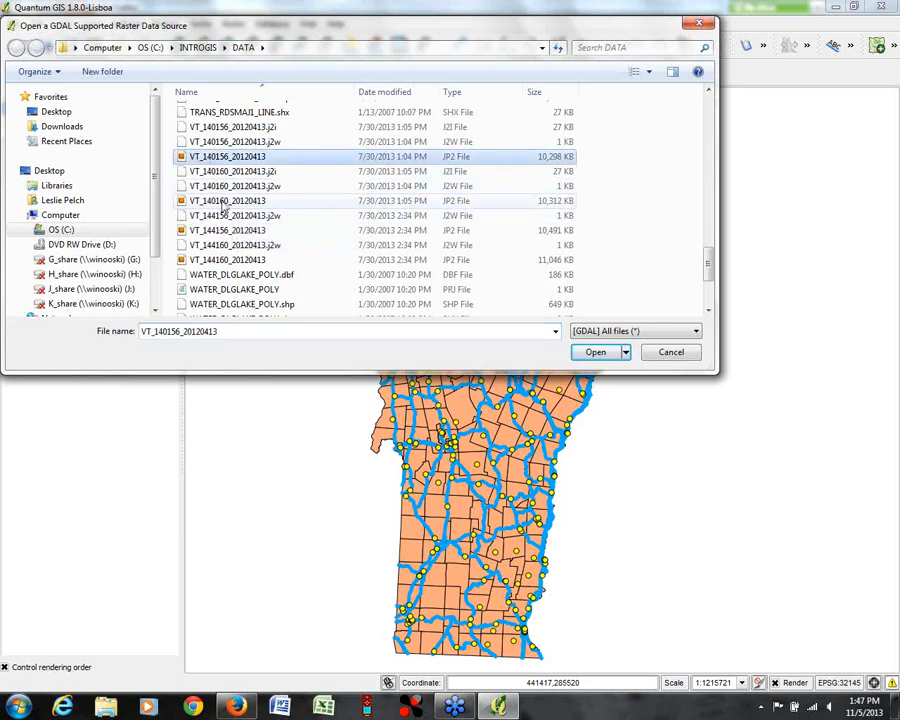
left_click(225, 202, "ctrl")
left_click(226, 230, "ctrl")
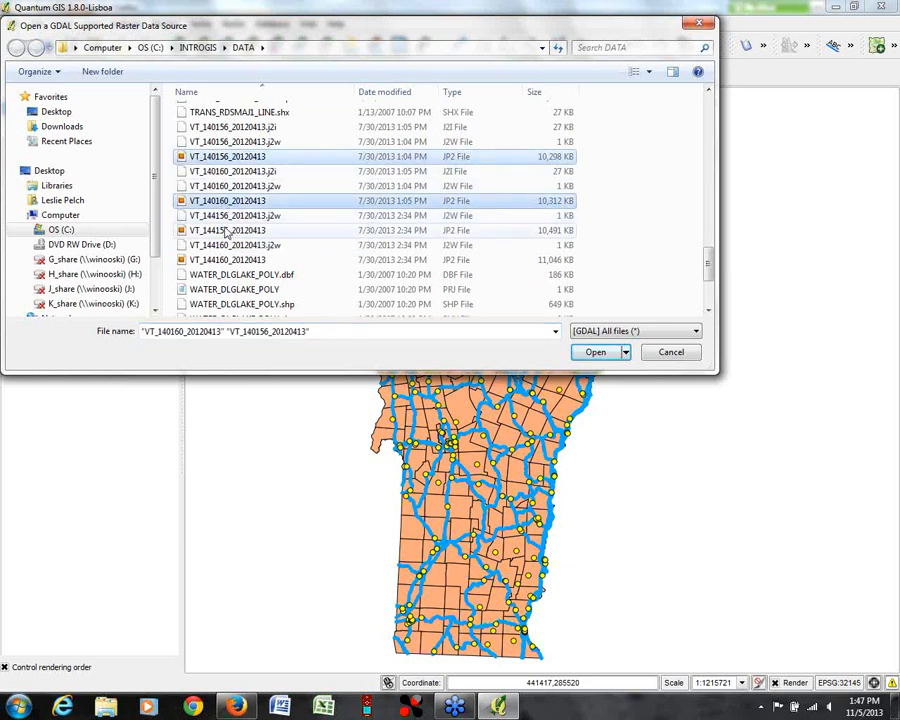
left_click(228, 260, "ctrl")
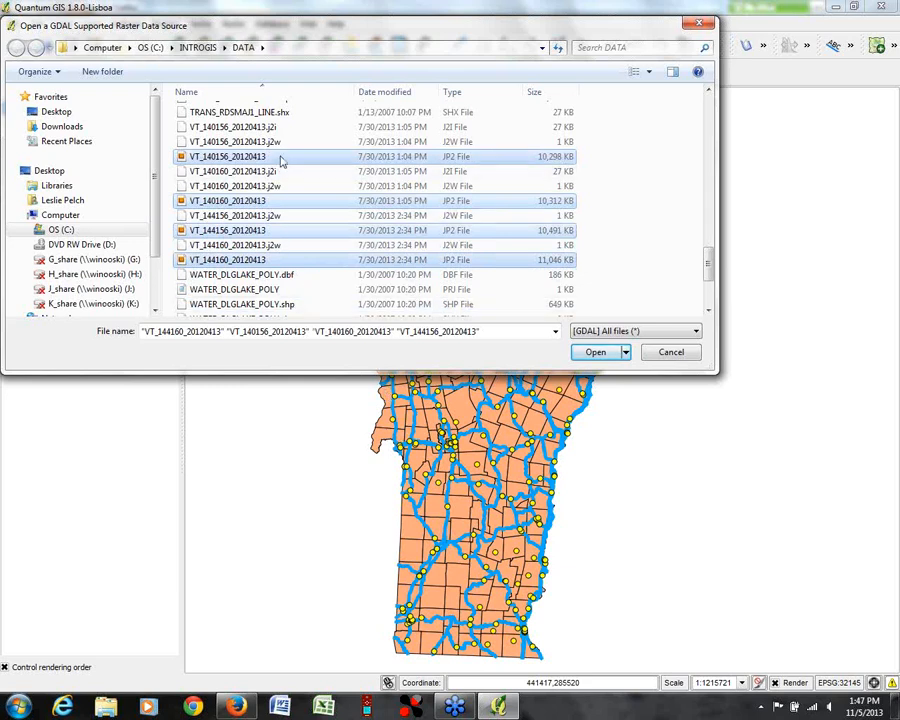
left_click(592, 356)
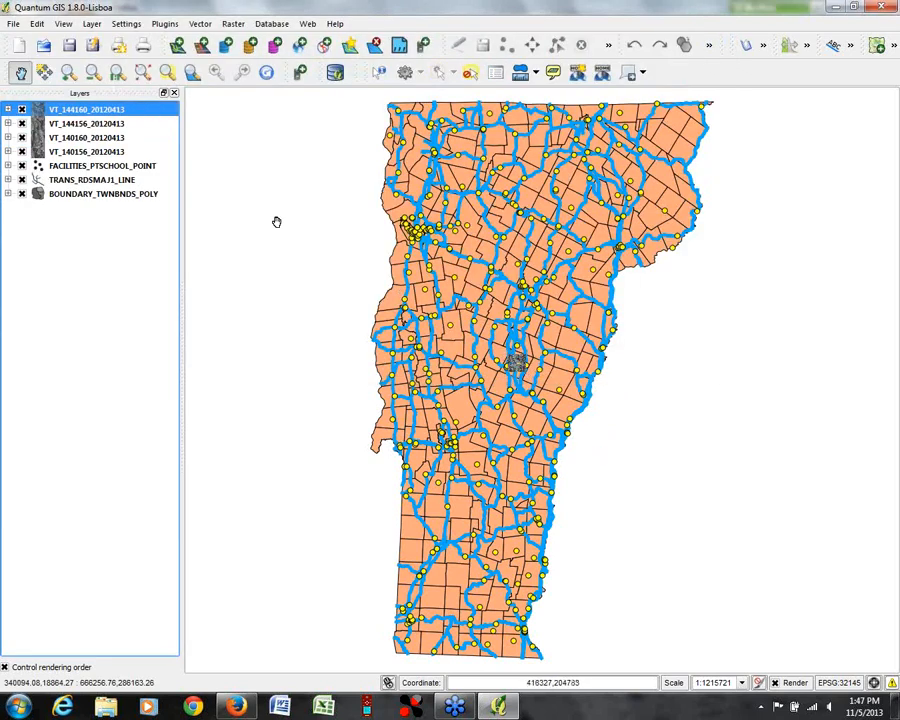
Step: Examine the orthophotos up close, from the tile block to the campus buildings and down to individual pixels
left_click(68, 73)
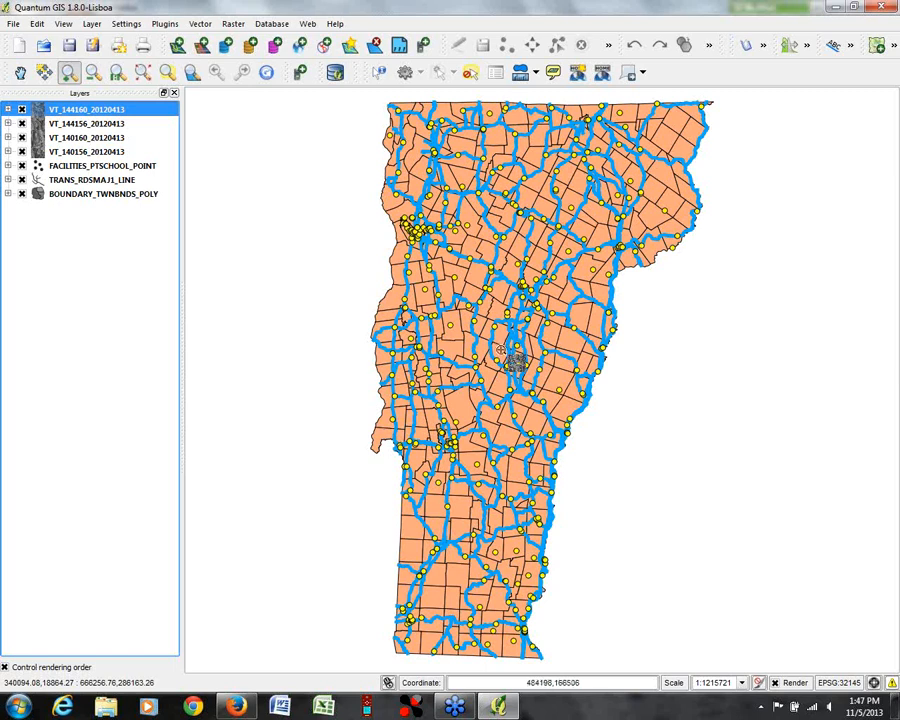
left_click(502, 352)
left_click_drag(527, 371, 539, 379)
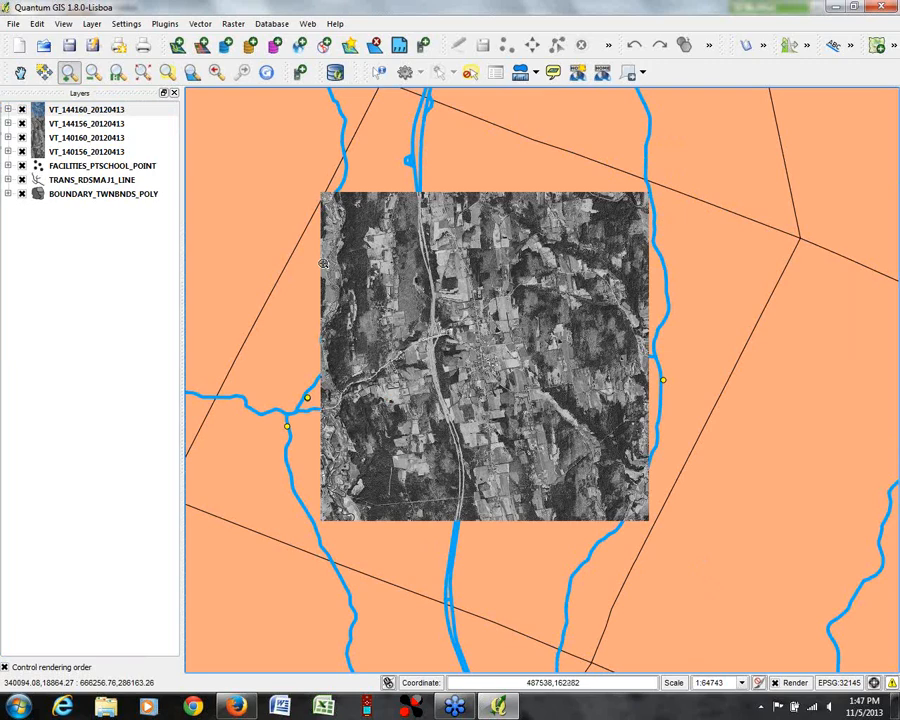
left_click_drag(455, 314, 540, 400)
left_click_drag(430, 358, 601, 563)
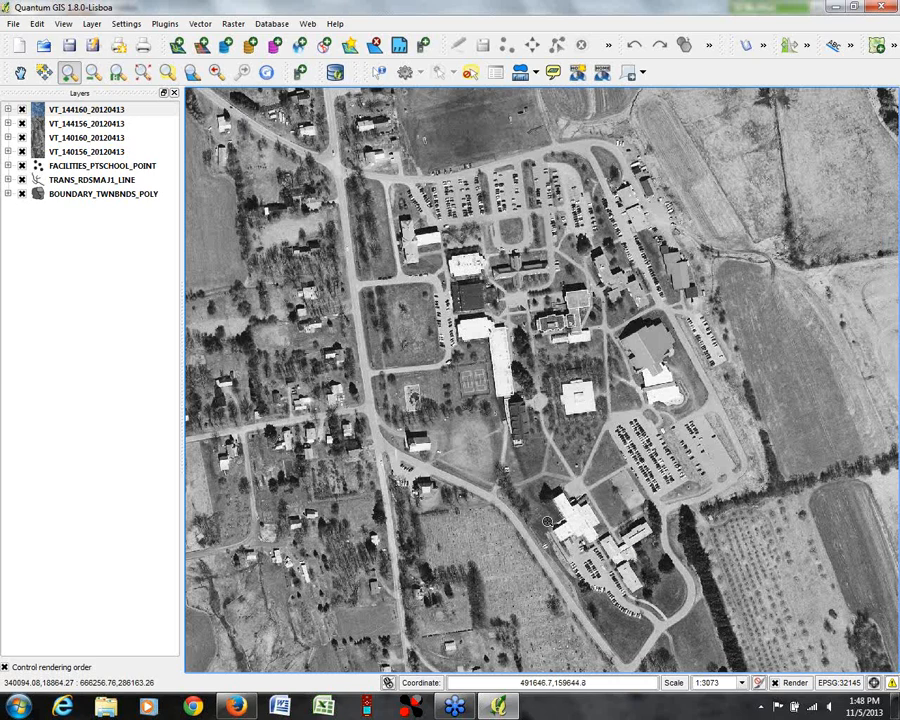
left_click_drag(460, 281, 526, 354)
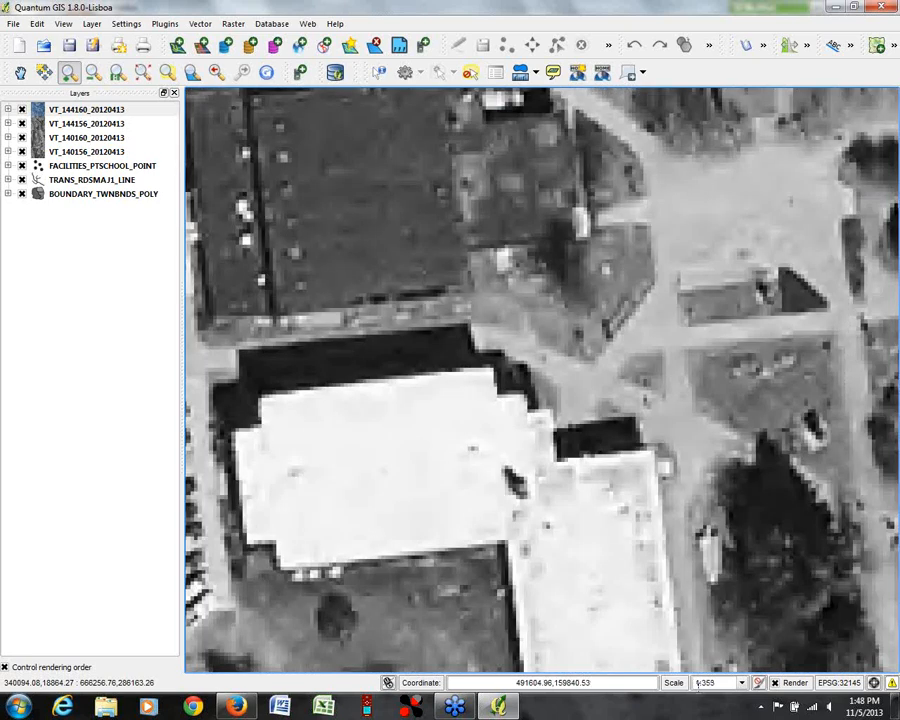
left_click_drag(437, 305, 663, 468)
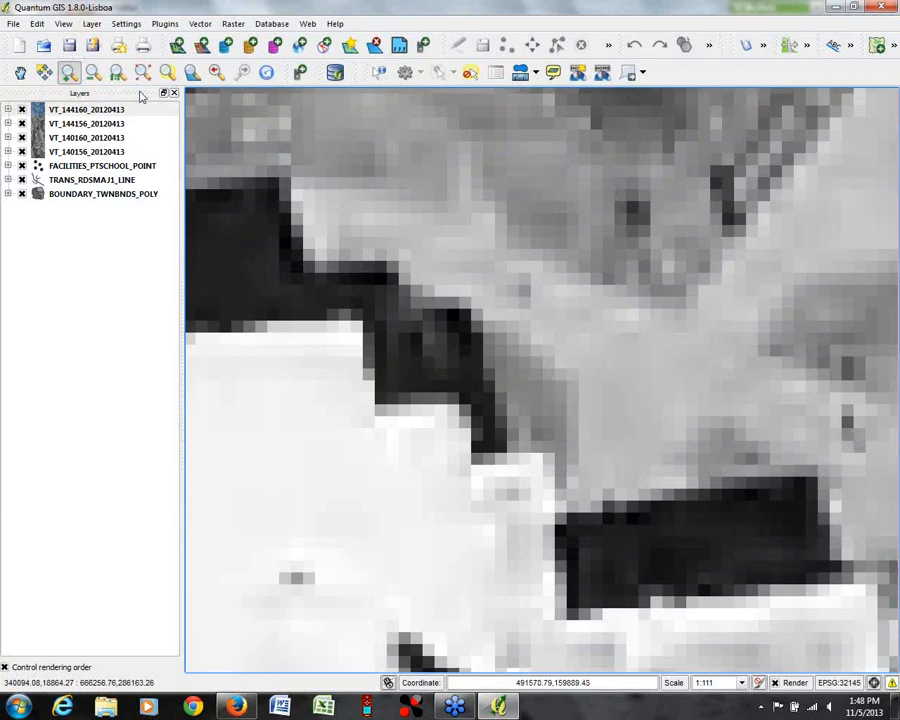
Step: View the full extent of the VT_144160_20120413 orthophoto and its position among the neighboring tiles
right_click(55, 112)
left_click(70, 116)
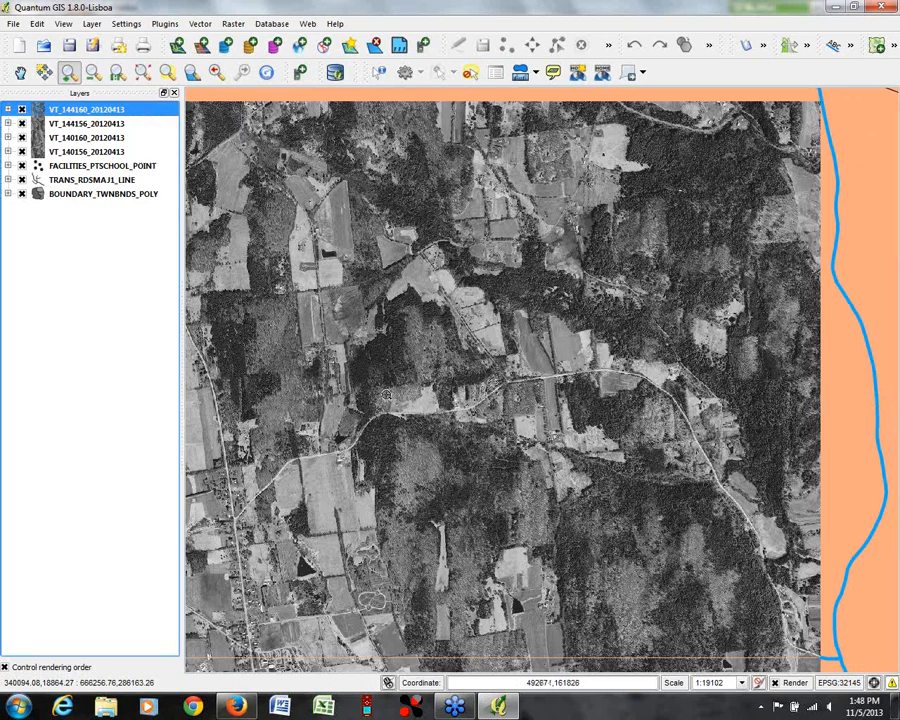
left_click(93, 72)
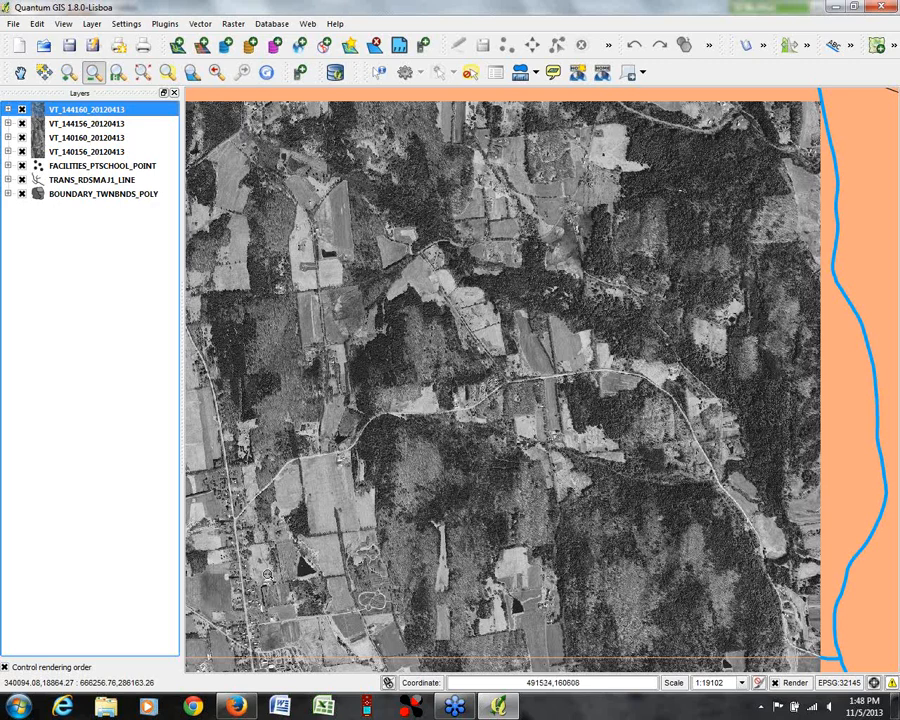
left_click(368, 492)
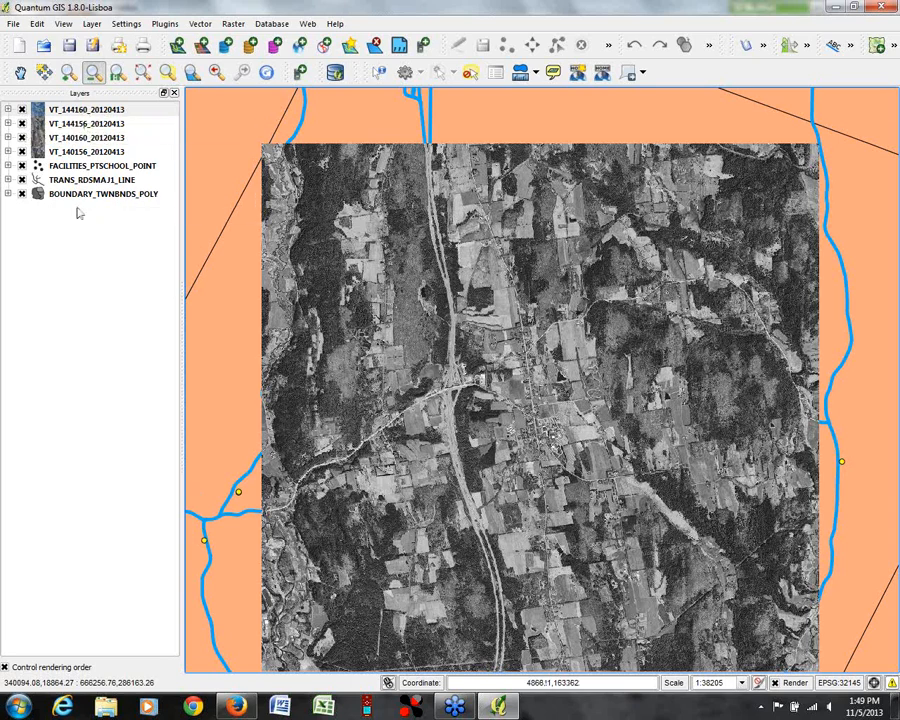
Step: Hide the four orthophoto layers, FACILITIES_PTSCHOOL_POINT and BOUNDARY_TWNBNDS_POLY, leaving only the major roads layer displayed
left_click(22, 109)
left_click(22, 123)
left_click(22, 137)
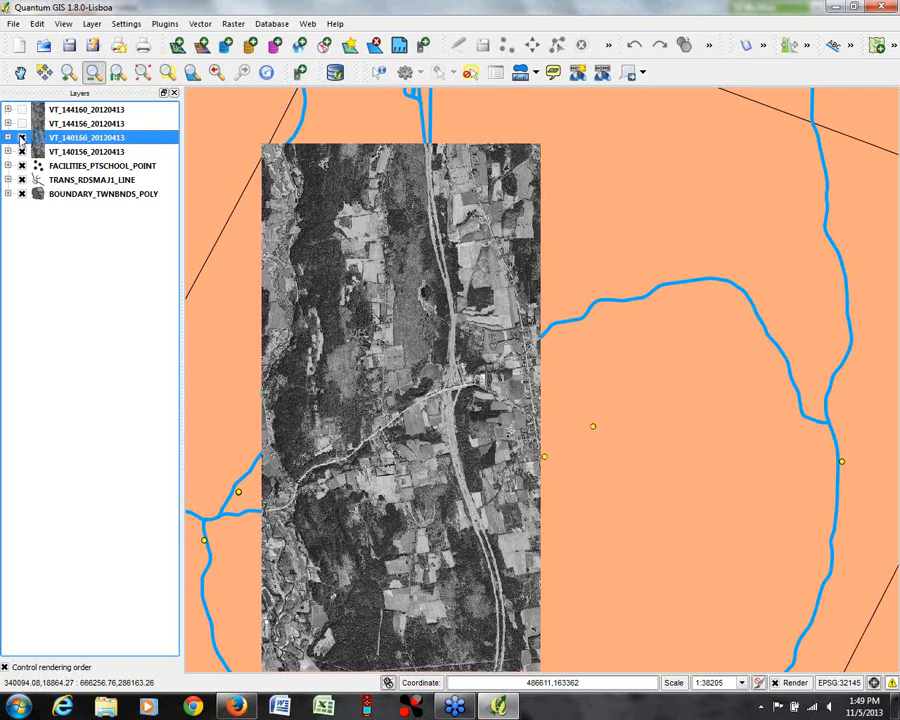
left_click(22, 151)
left_click(22, 151)
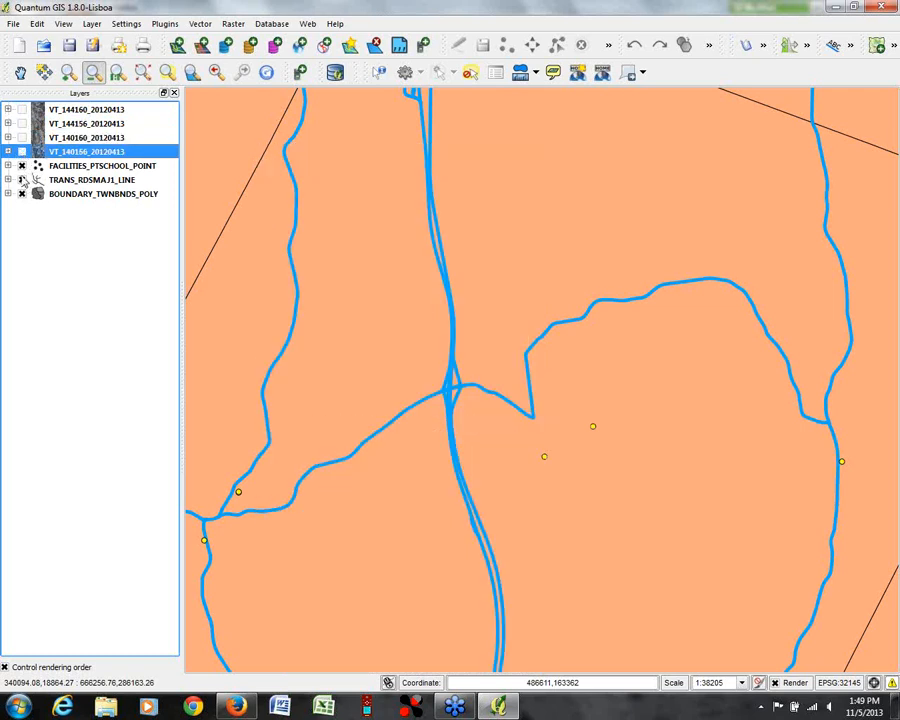
left_click(22, 165)
left_click(22, 193)
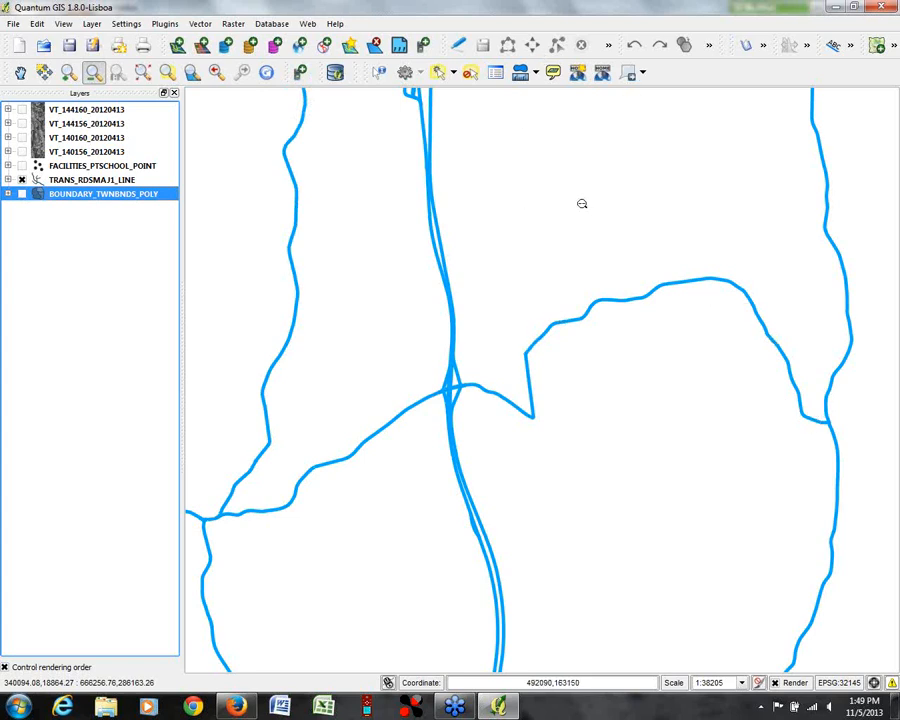
Step: Turn the BOUNDARY_TWNBNDS_POLY layer and all four orthophoto layers back on
left_click(22, 194)
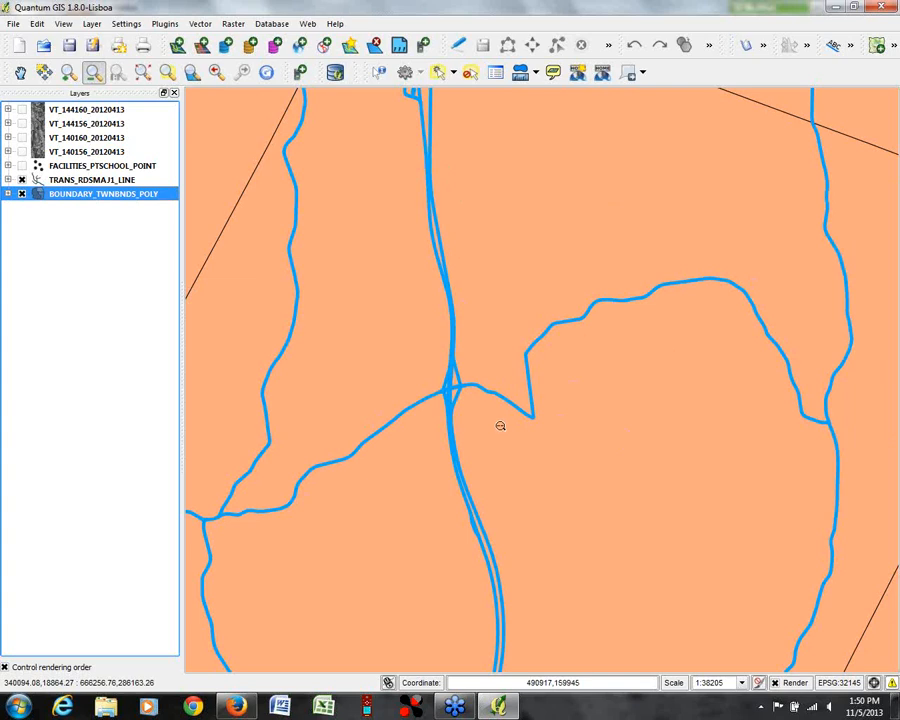
left_click(22, 151)
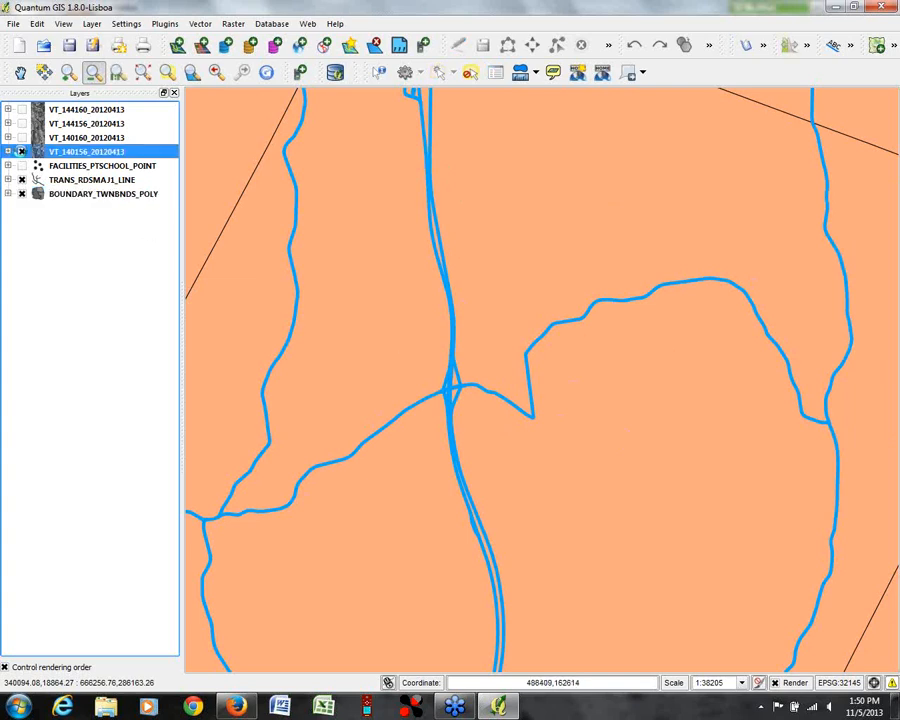
left_click(22, 137)
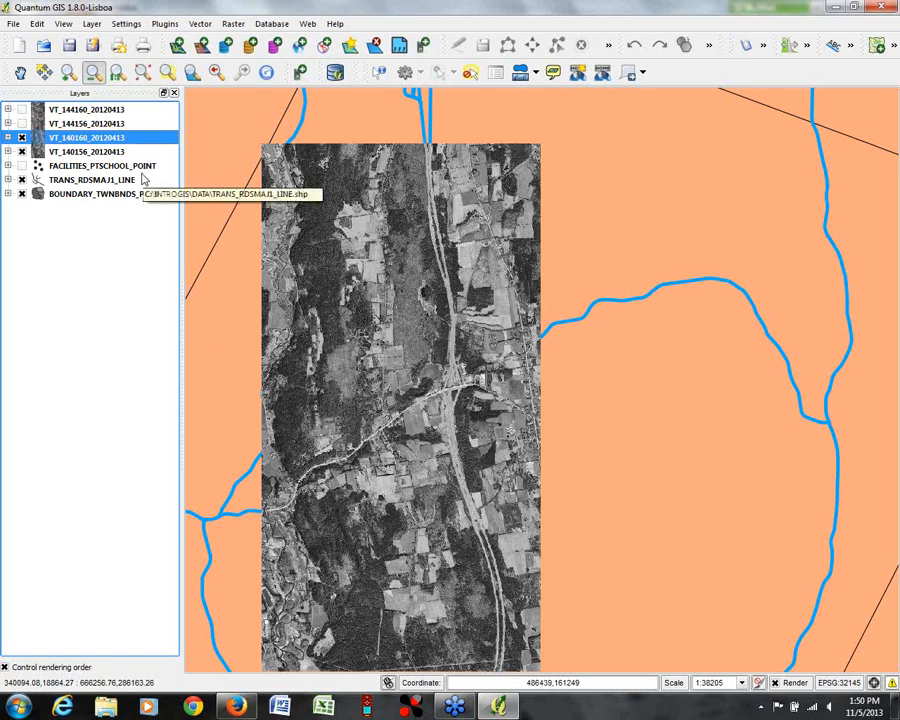
left_click(22, 123)
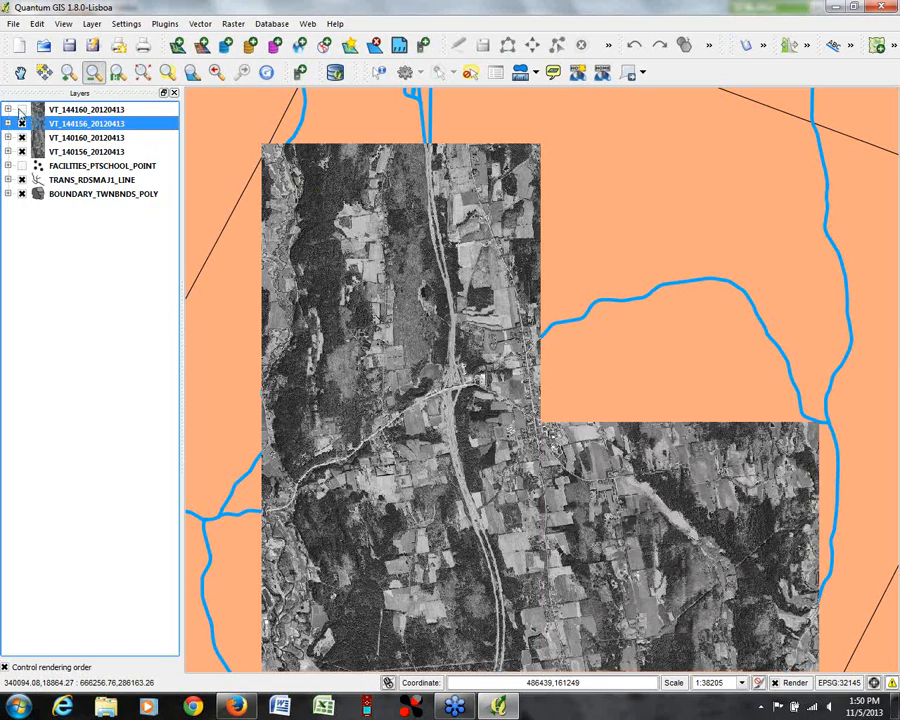
left_click(22, 109)
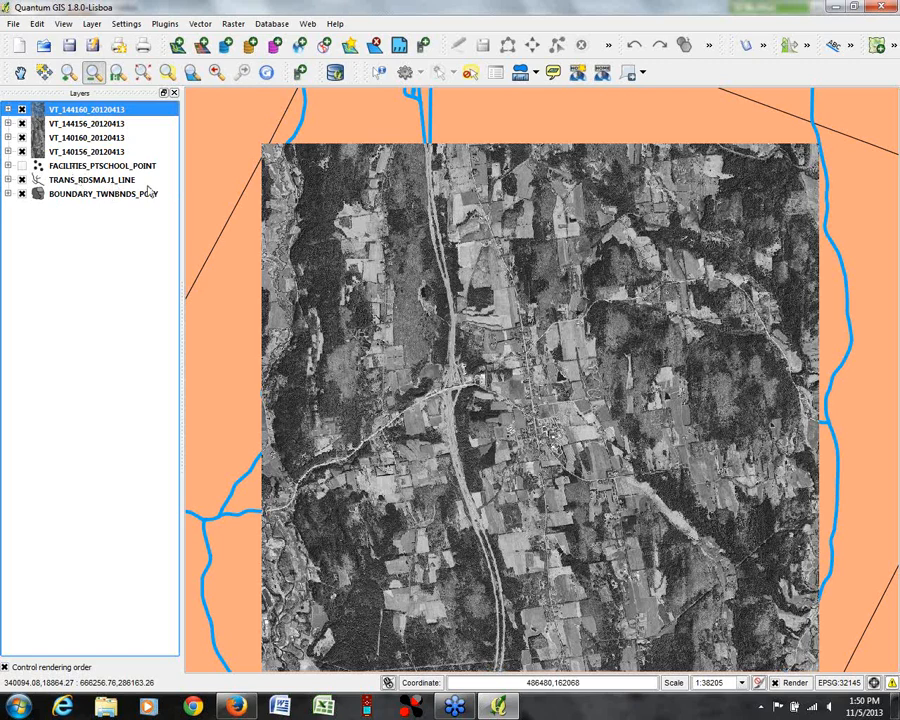
Step: Move TRANS_RDSMAJ1_LINE and FACILITIES_PTSCHOOL_POINT above the orthophotos in the layer order and turn the school points on
left_click_drag(77, 186, 87, 107)
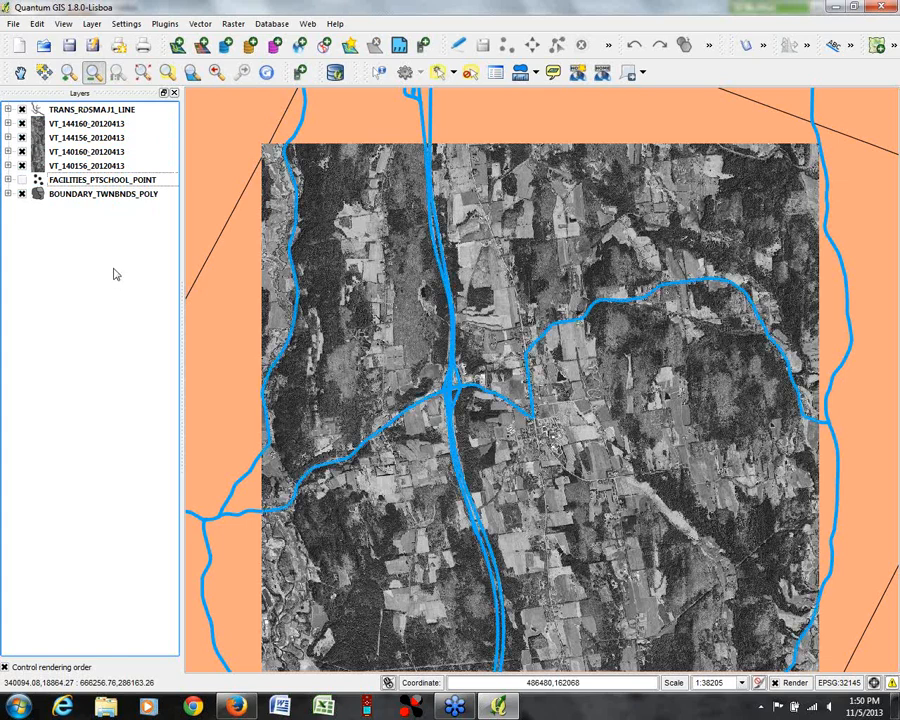
left_click_drag(57, 180, 60, 117)
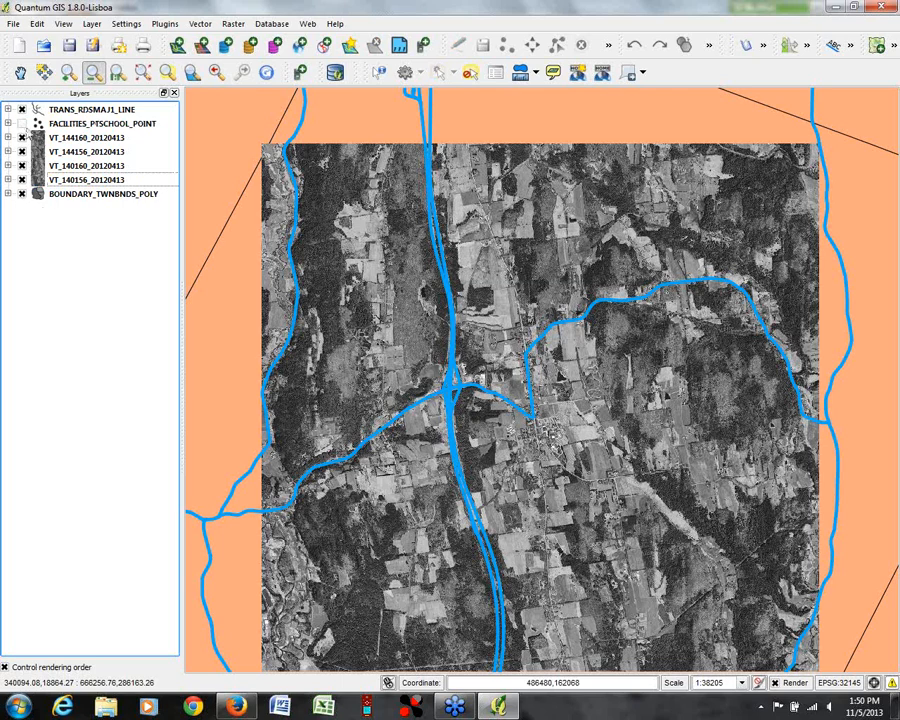
left_click(22, 123)
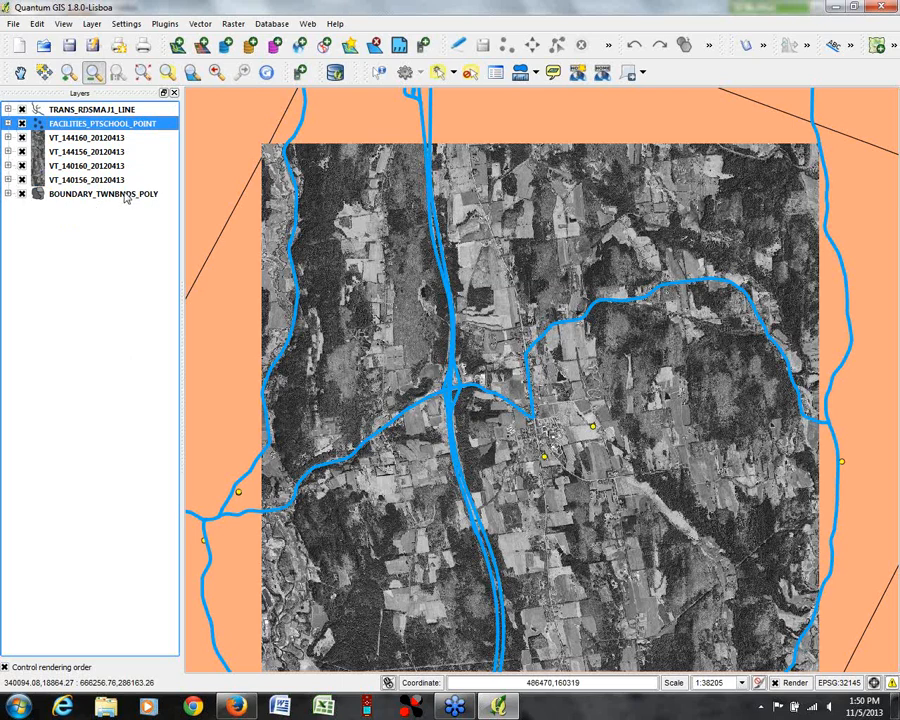
Step: Move BOUNDARY_TWNBNDS_POLY to the top of the layer order and back below the orthophotos, and toggle TRANS_RDSMAJ1_LINE off and on
left_click(69, 199)
left_click_drag(69, 199, 67, 110)
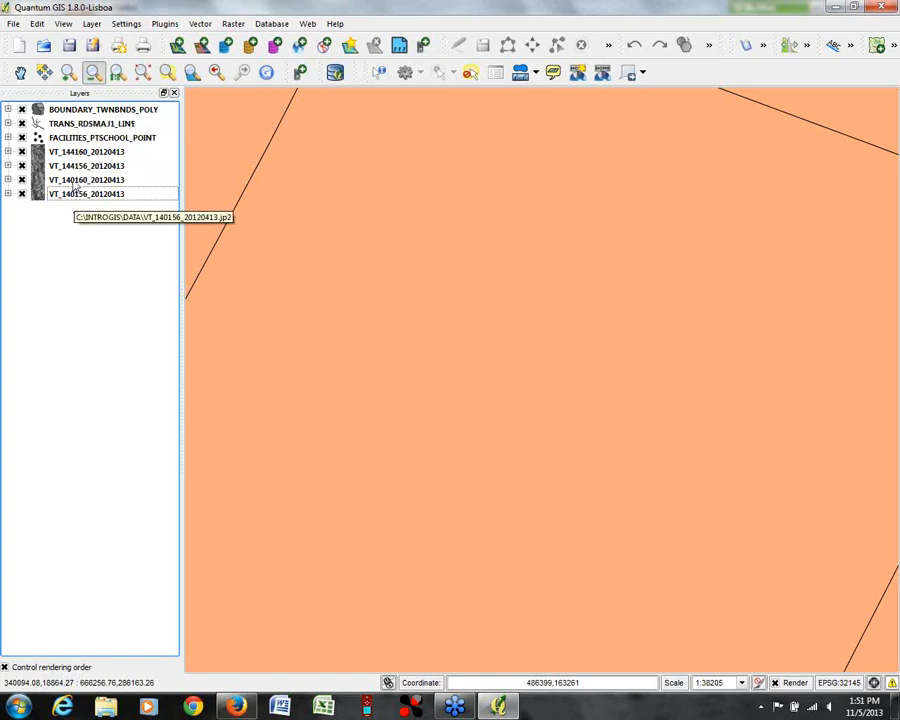
left_click_drag(69, 115, 74, 196)
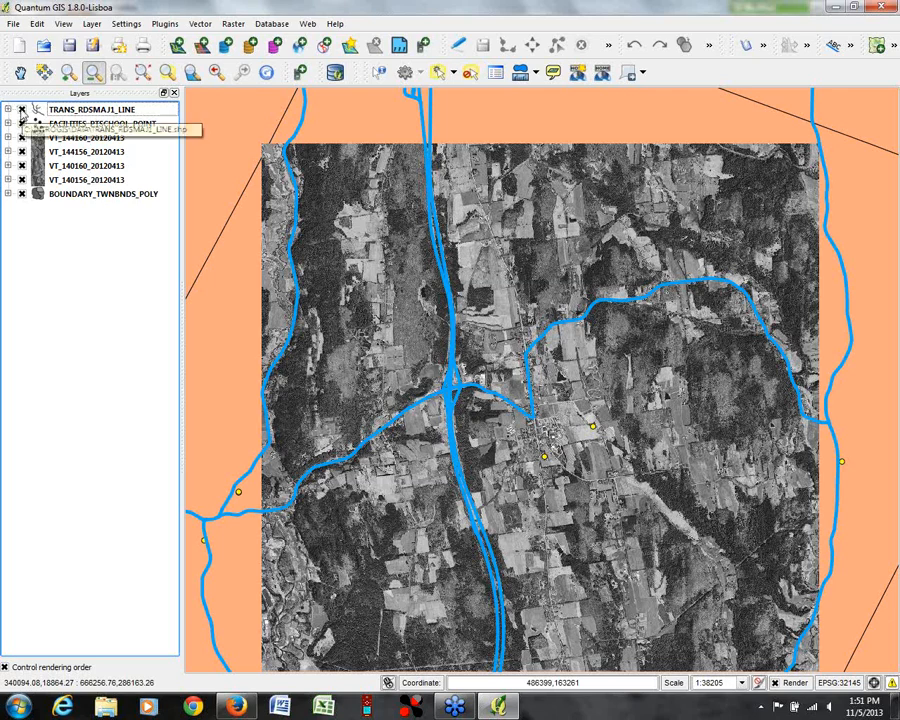
left_click(22, 109)
left_click(22, 109)
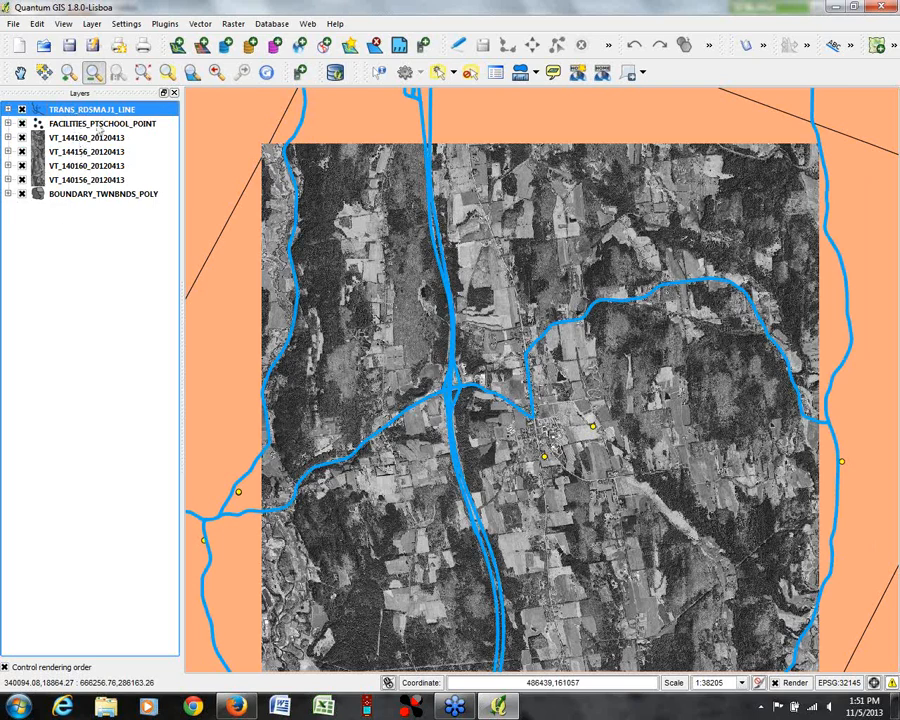
Step: Review the commands available for the FACILITIES_PTSCHOOL_POINT layer without applying any
left_click(90, 124)
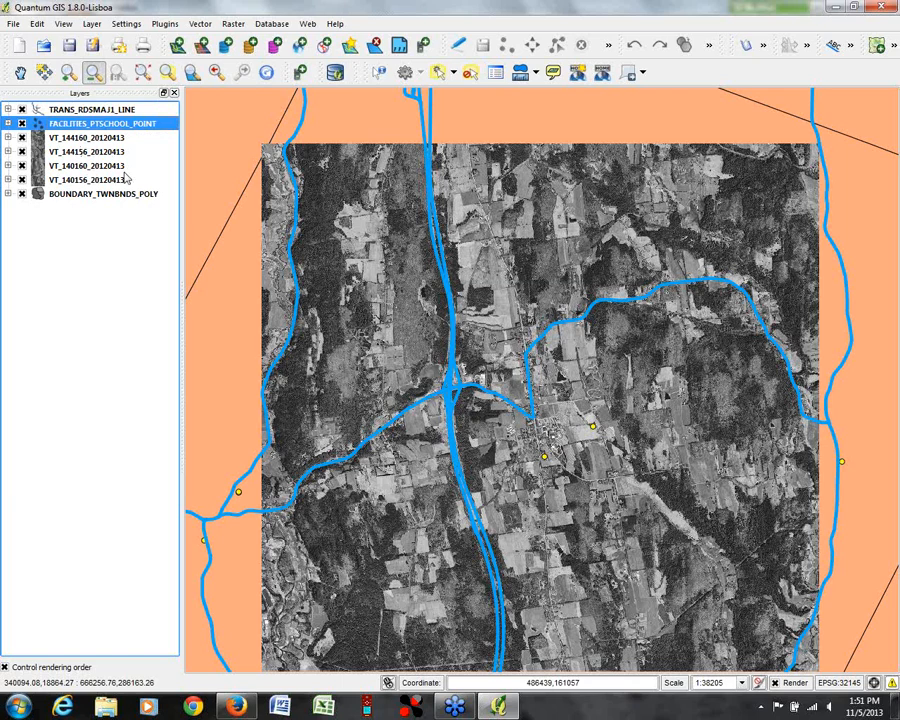
mouse_move(78, 127)
left_mouse_down()
mouse_move(86, 203)
mouse_move(76, 116)
left_mouse_up()
left_click(90, 124)
right_click(91, 125)
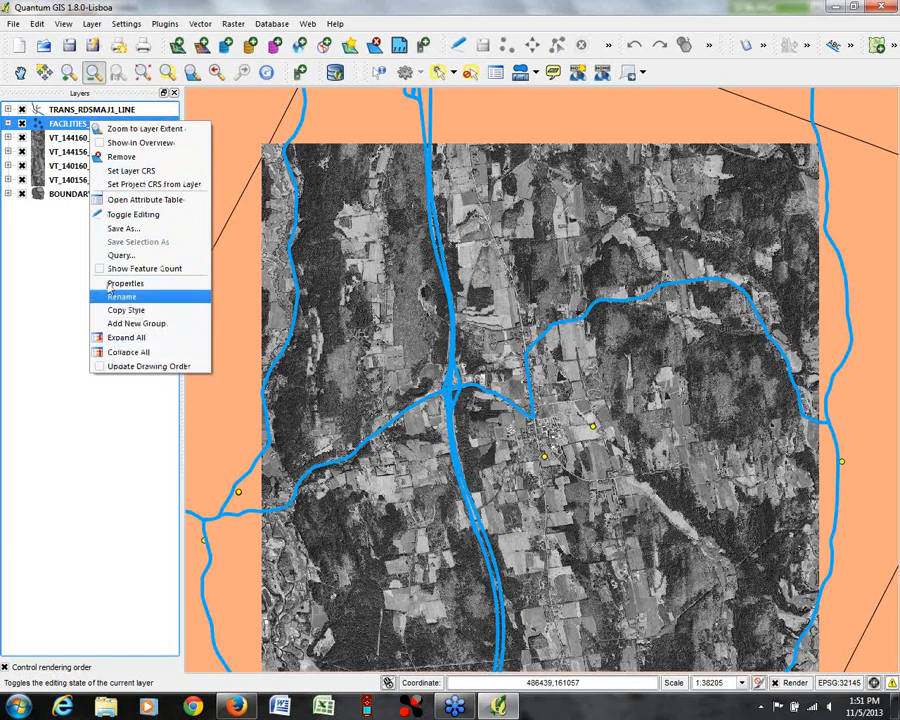
left_click(36, 274)
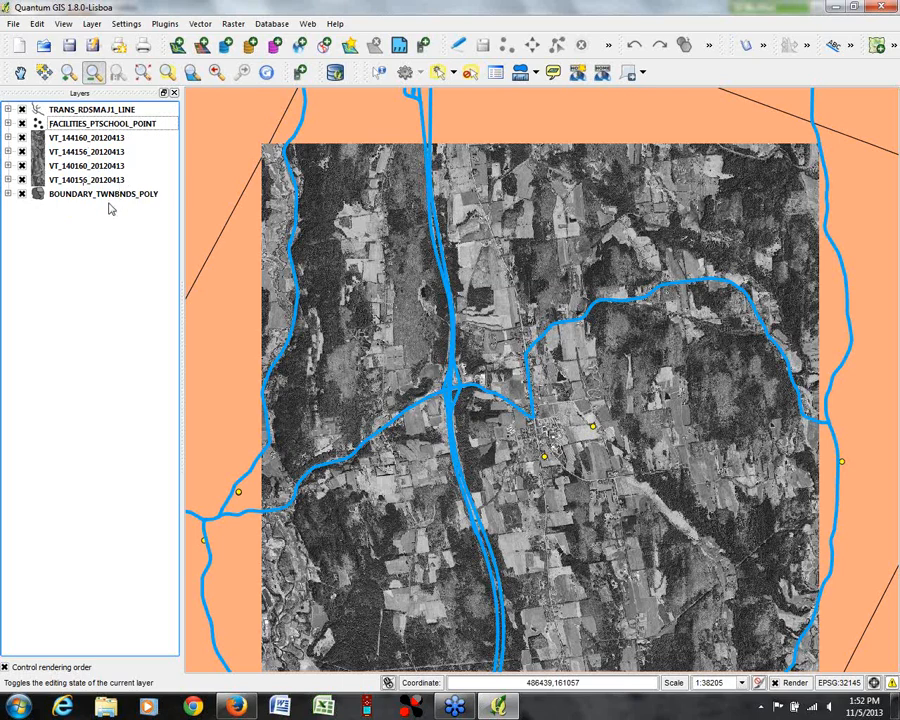
Step: Hide the BOUNDARY_TWNBNDS_POLY layer and show it again
left_click(22, 194)
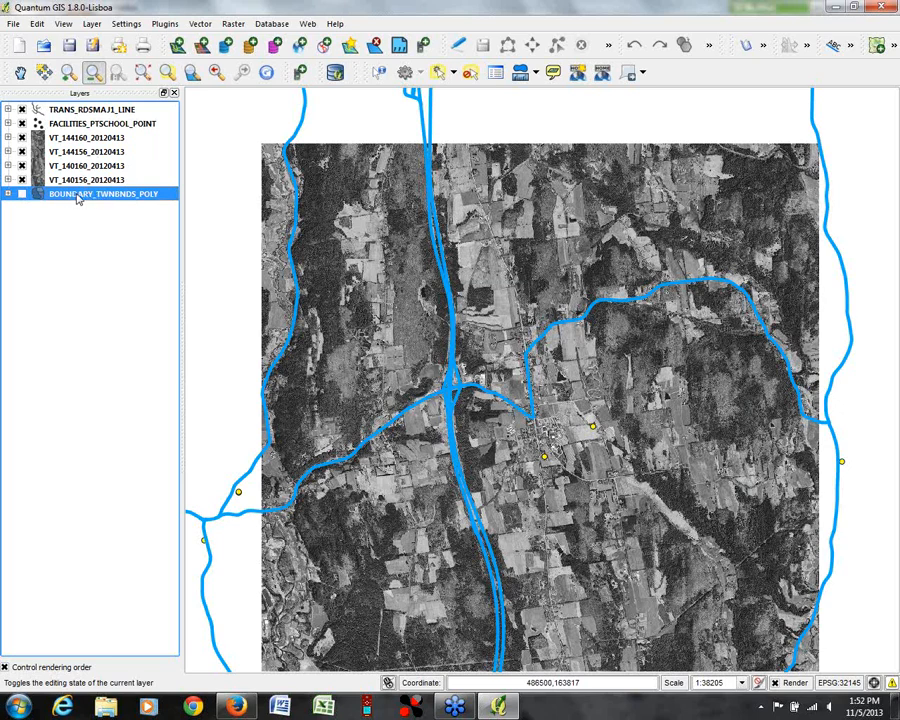
left_click(22, 193)
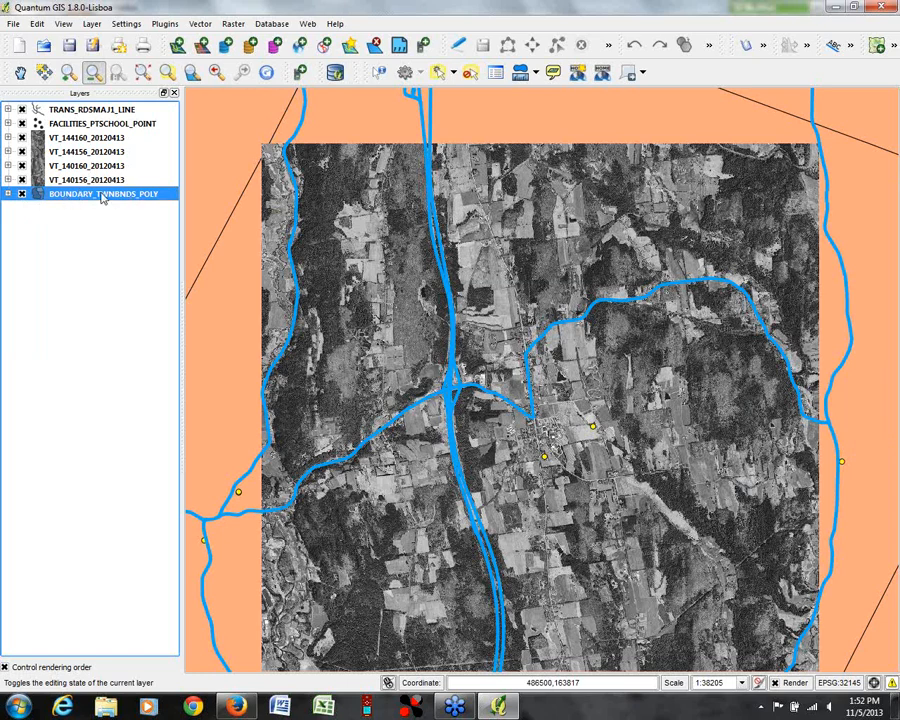
Step: View the full extent of BOUNDARY_TWNBNDS_POLY, followed by the full extent of the VT_144160_20120413 orthophoto
right_click(82, 196)
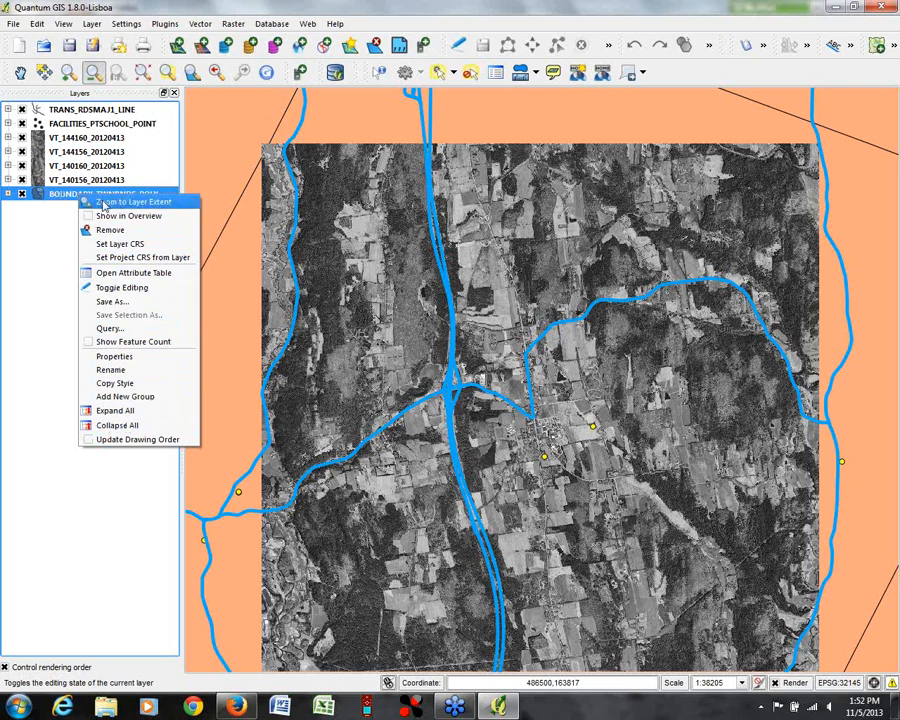
left_click(137, 204)
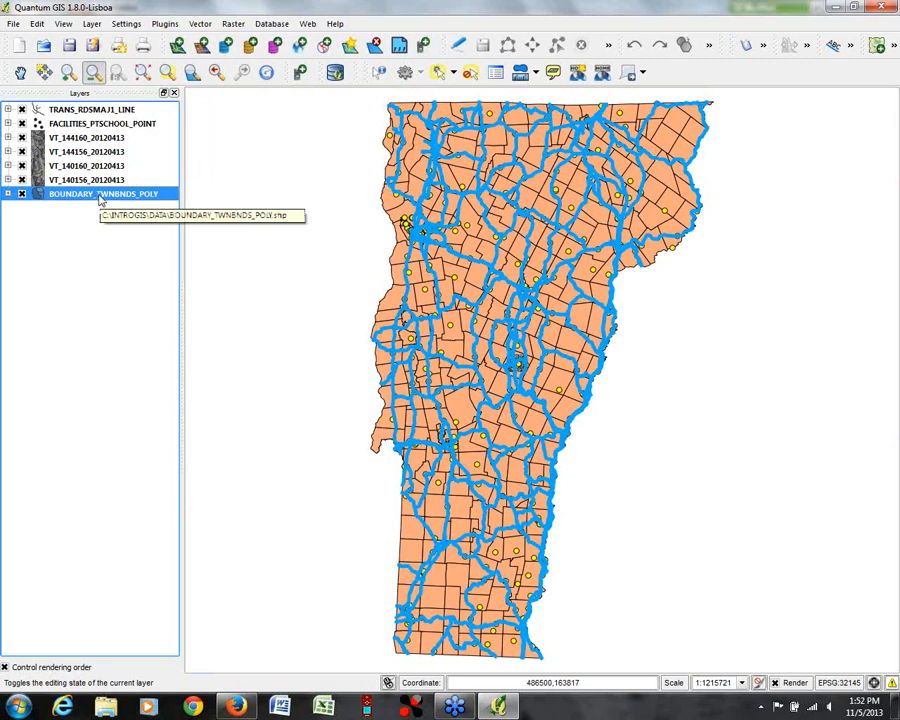
left_click(85, 140)
right_click(86, 143)
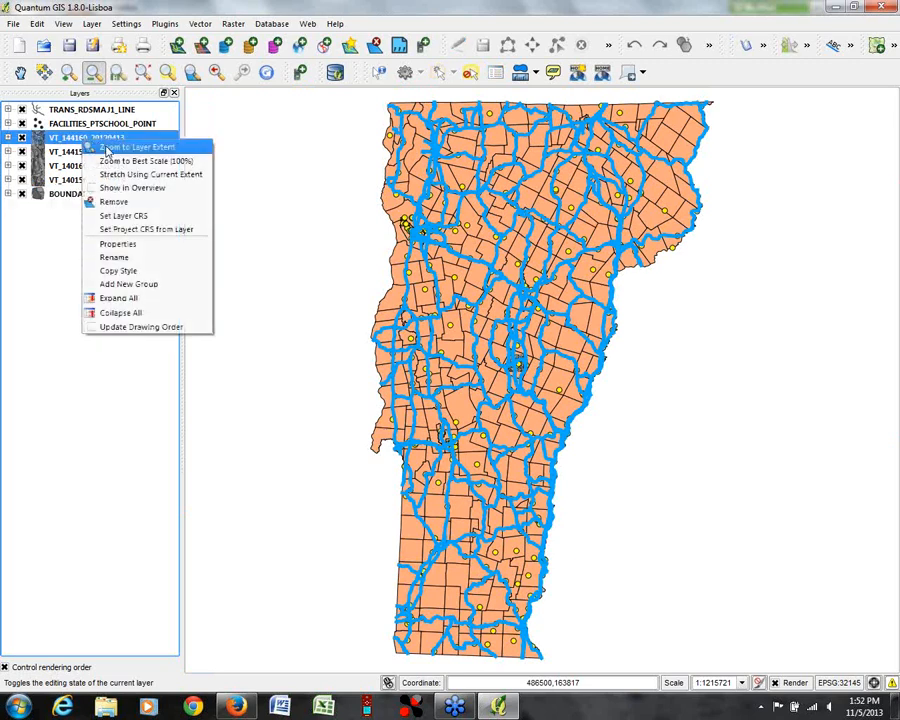
left_click(130, 146)
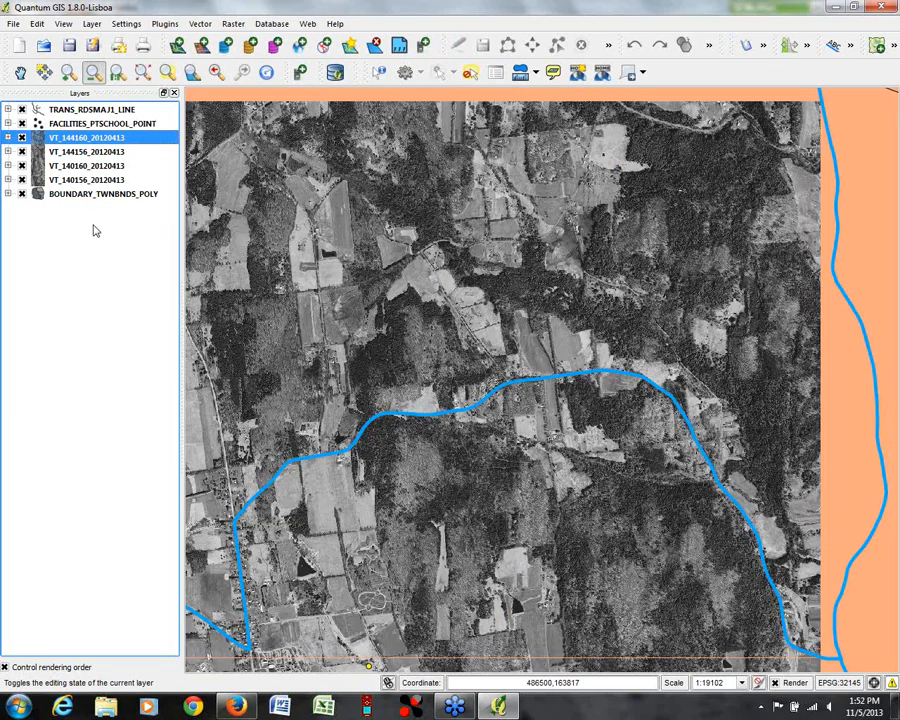
Step: Remove the BOUNDARY_TWNBNDS_POLY layer from the project
left_click(79, 196)
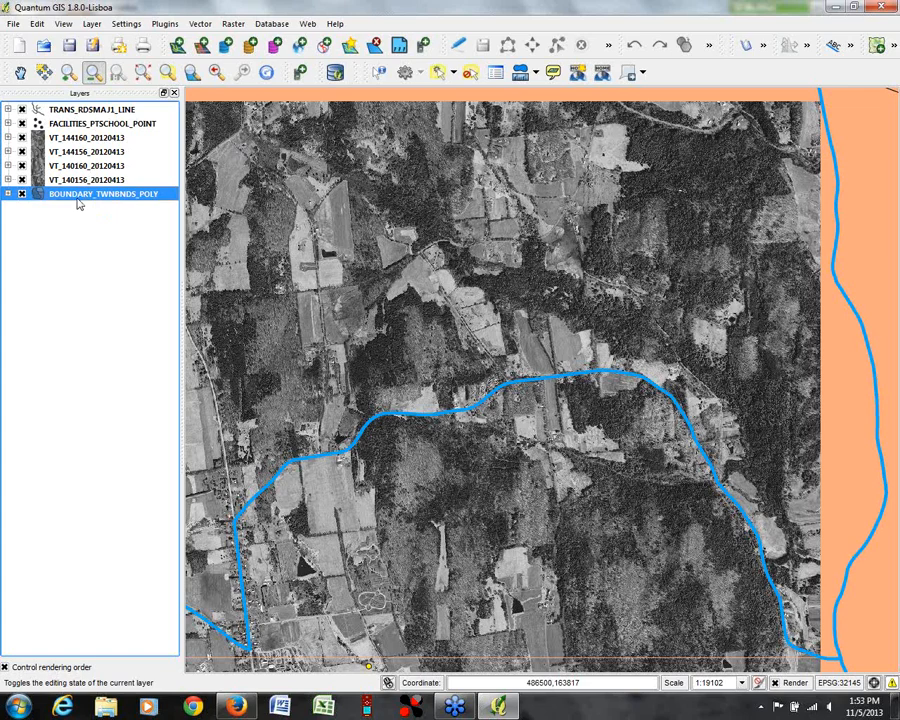
right_click(80, 195)
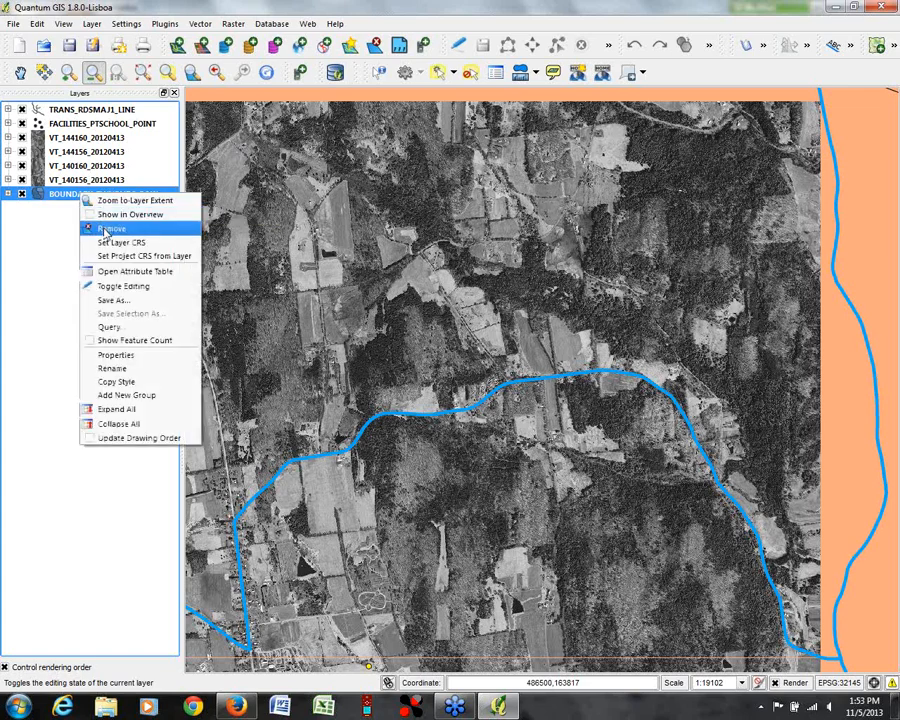
left_click(110, 229)
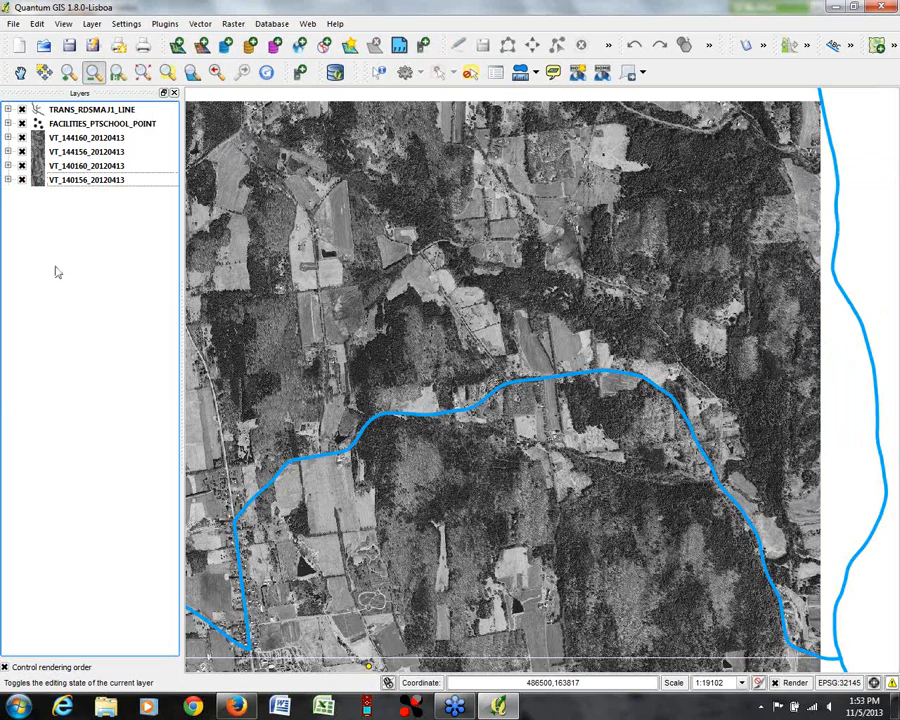
Step: Change the FACILITIES_PTSCHOOL_POINT symbol color to the basic light cyan (red 170, green 255, blue 255) and view more of the school points
left_click(7, 123)
double_click(100, 123)
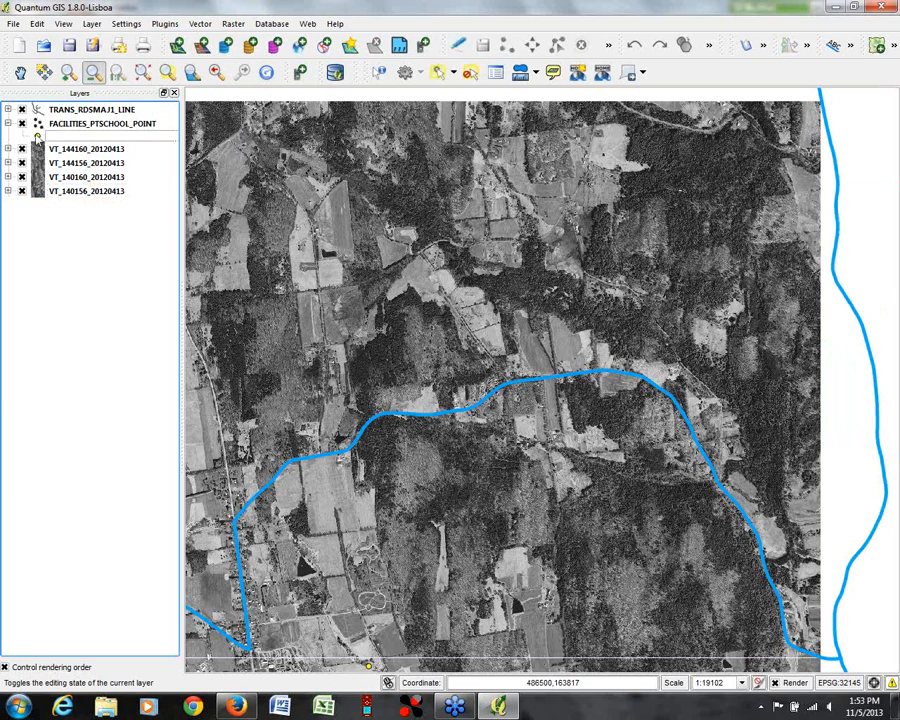
left_click(405, 190)
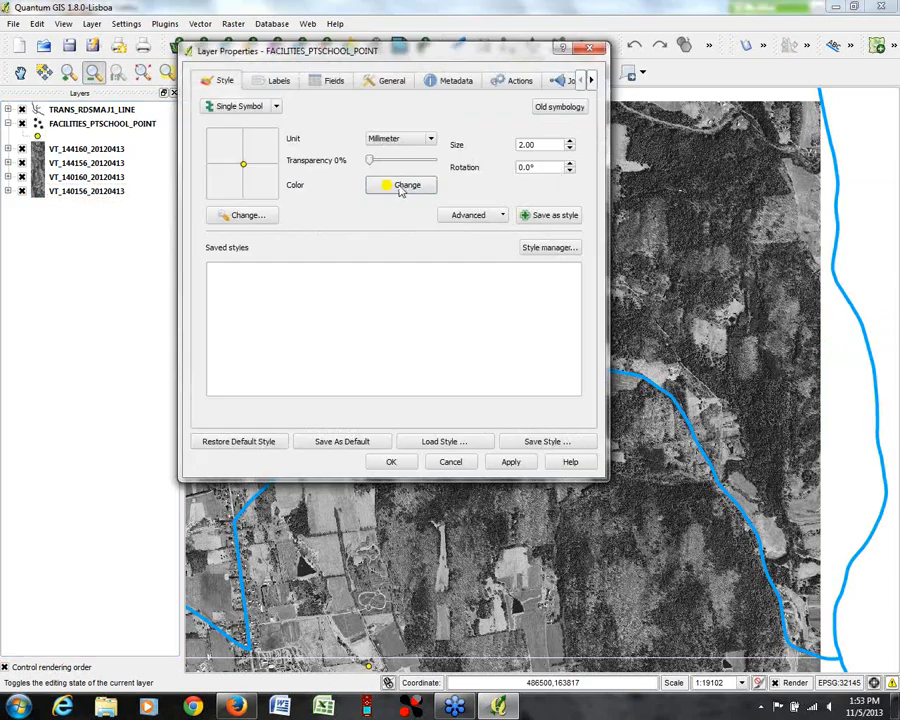
left_click(370, 207)
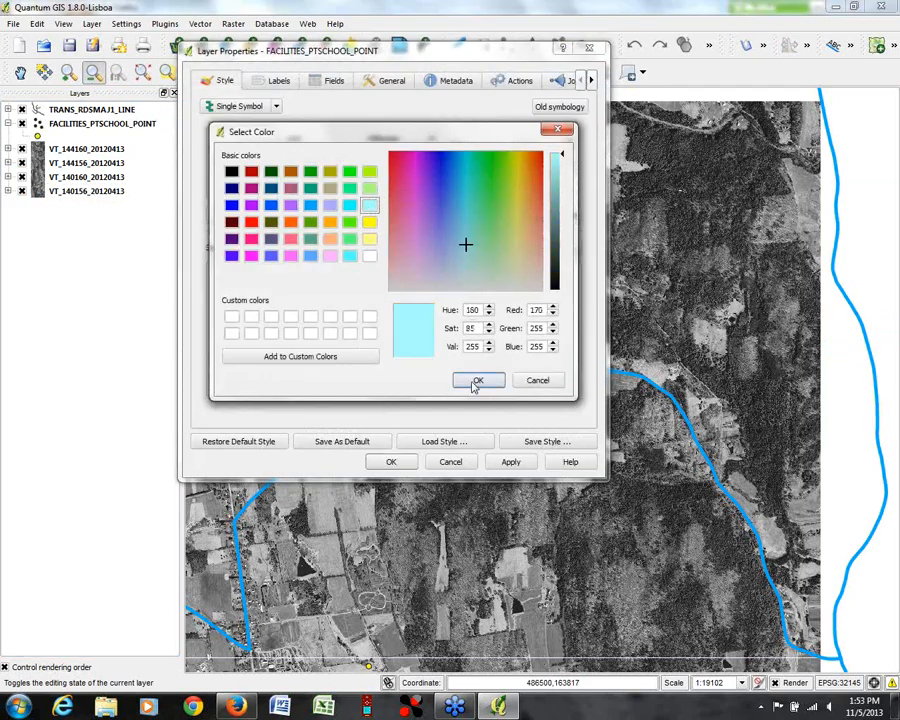
left_click(476, 381)
left_click(403, 462)
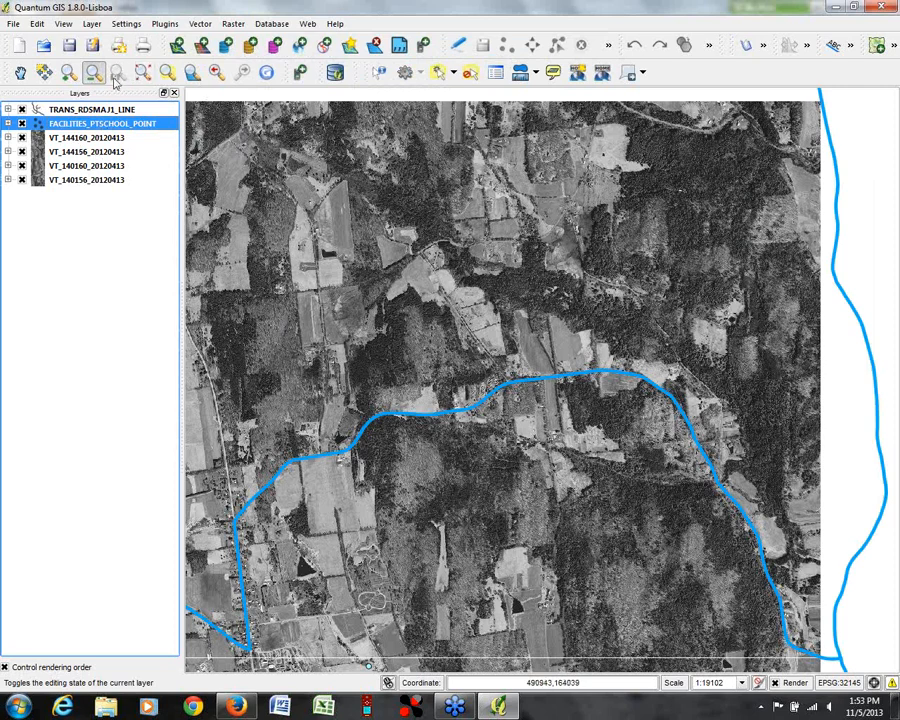
left_click(93, 73)
left_click(535, 488)
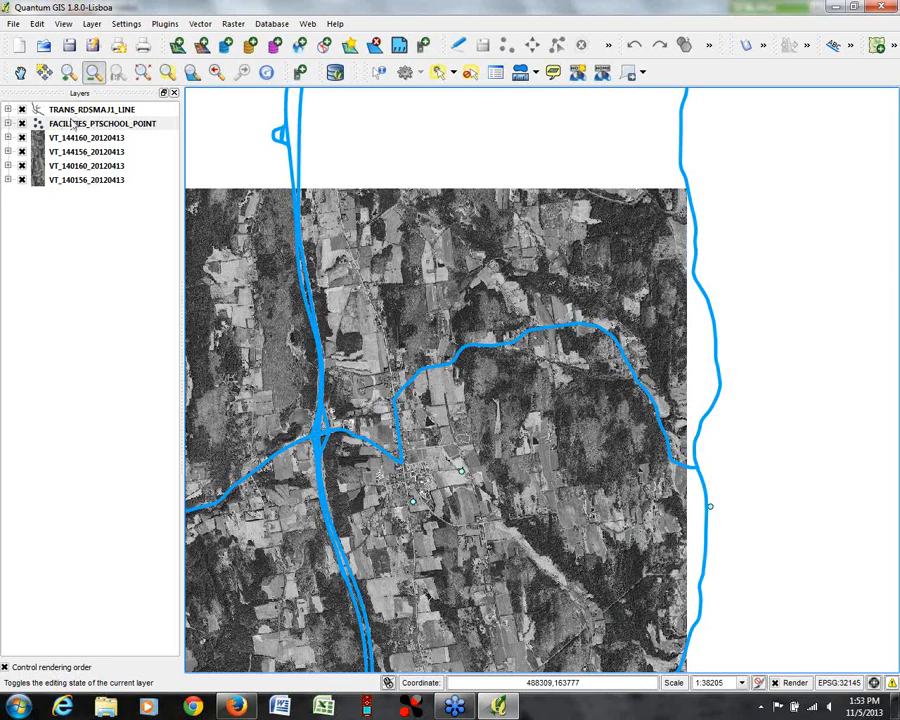
Step: Save the project as qgis_webinar in the INTROGIS PROJECTS folder
left_click(69, 47)
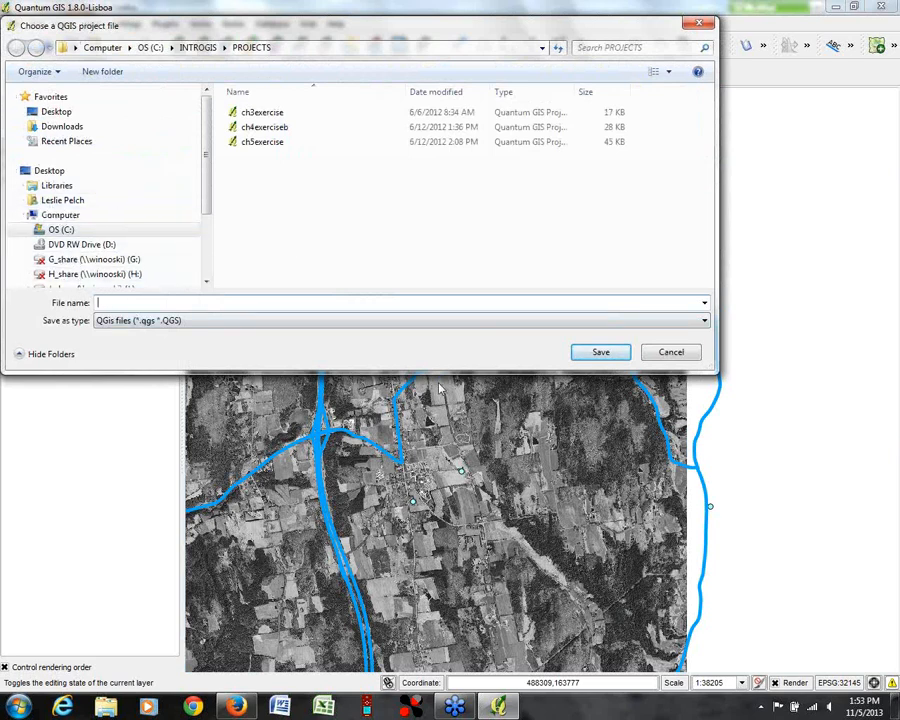
type("qgis_webinar")
left_click(600, 352)
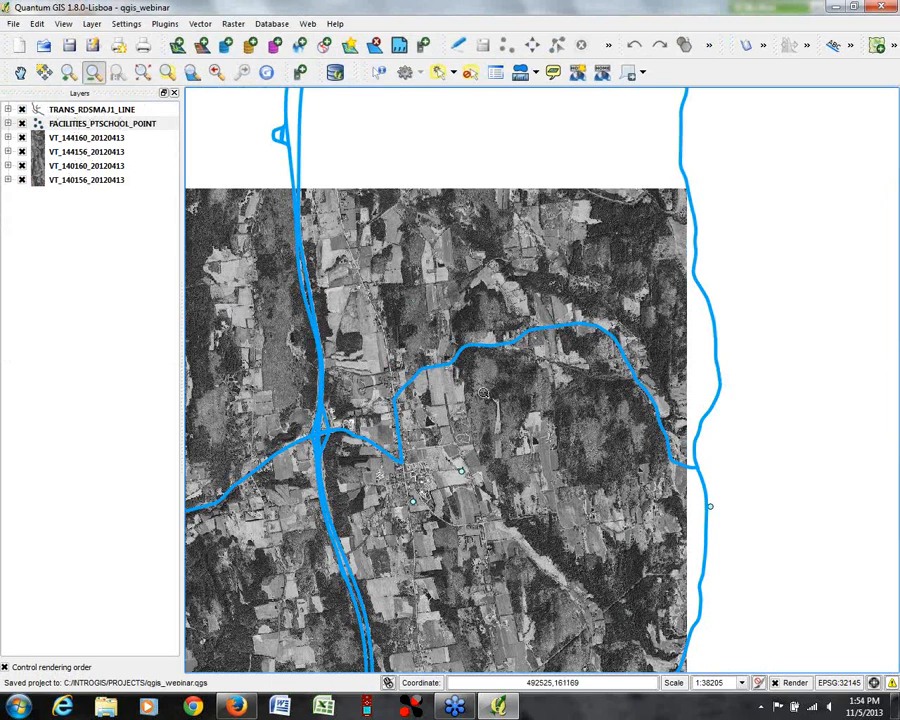
Step: Examine the general settings and attribute fields in the TRANS_RDSMAJ1_LINE layer properties, leaving them without applying changes
left_click(72, 110)
right_click(72, 112)
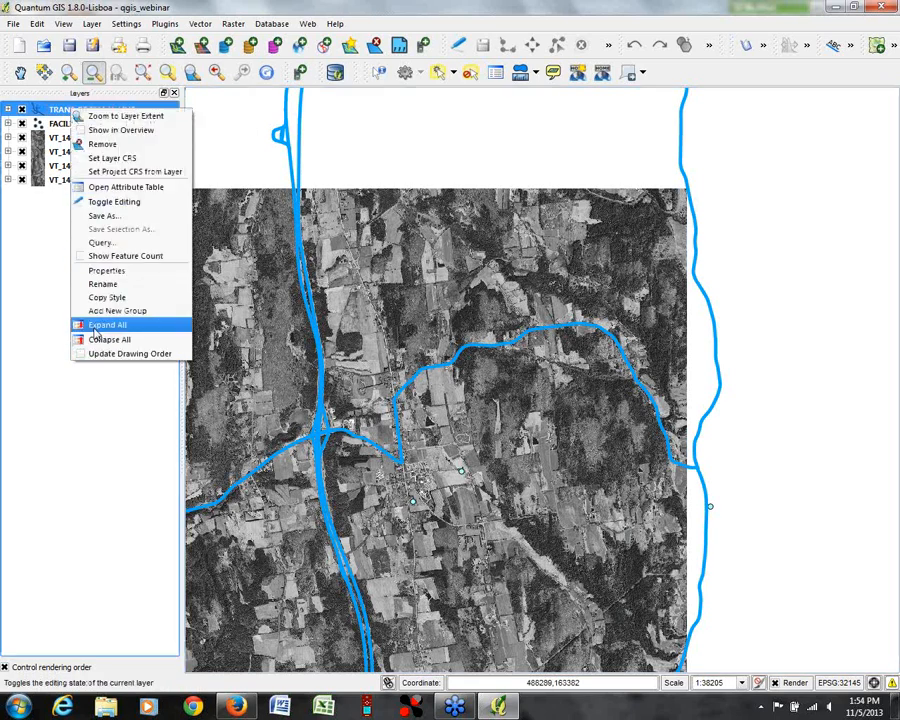
left_click(106, 270)
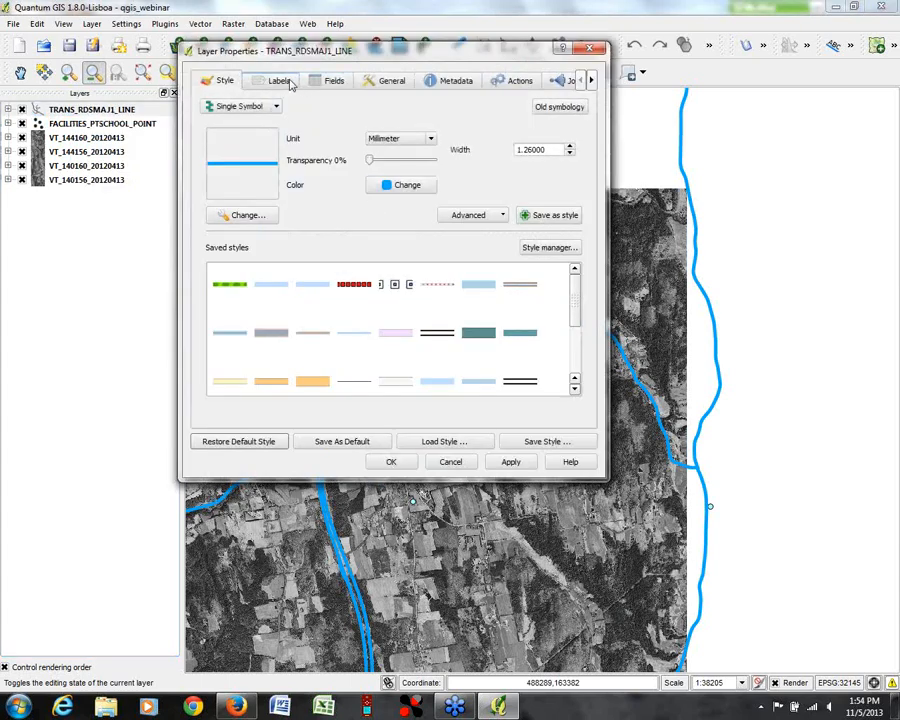
left_click(370, 83)
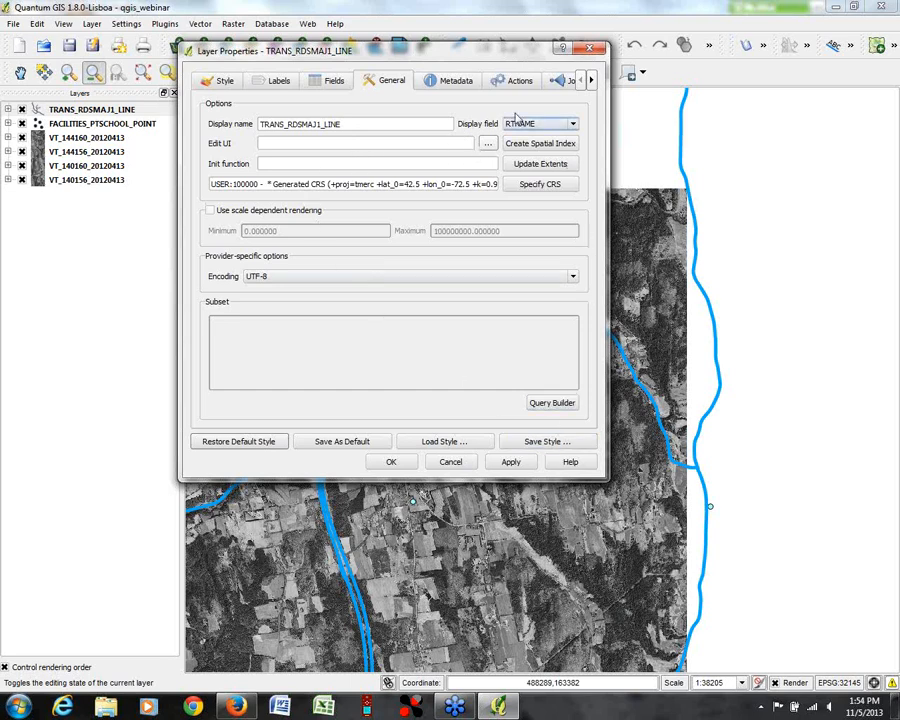
left_click(592, 81)
left_click(592, 81)
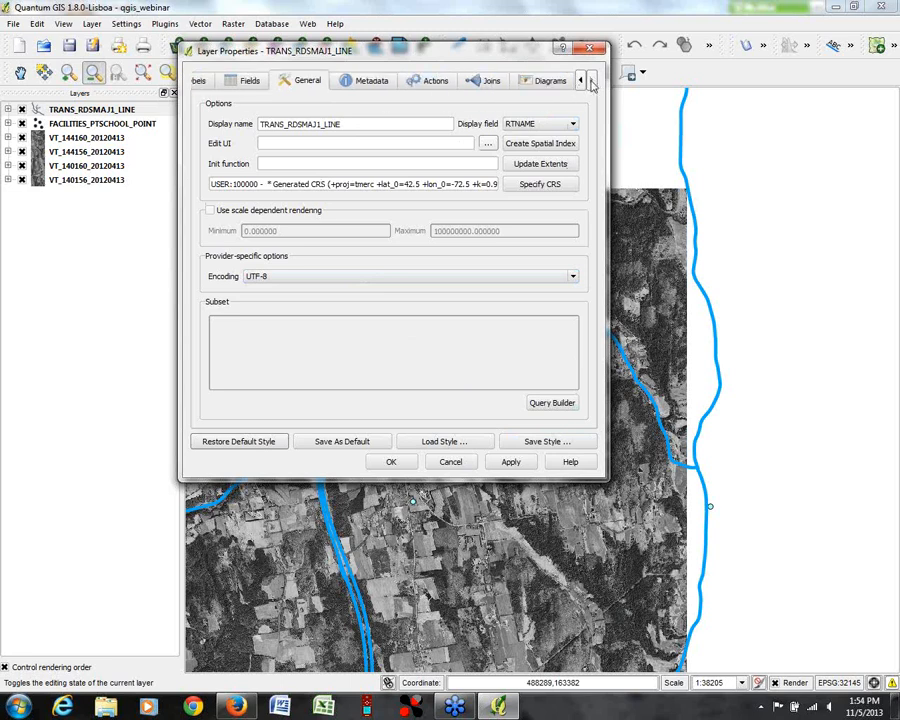
left_click(580, 81)
left_click(581, 81)
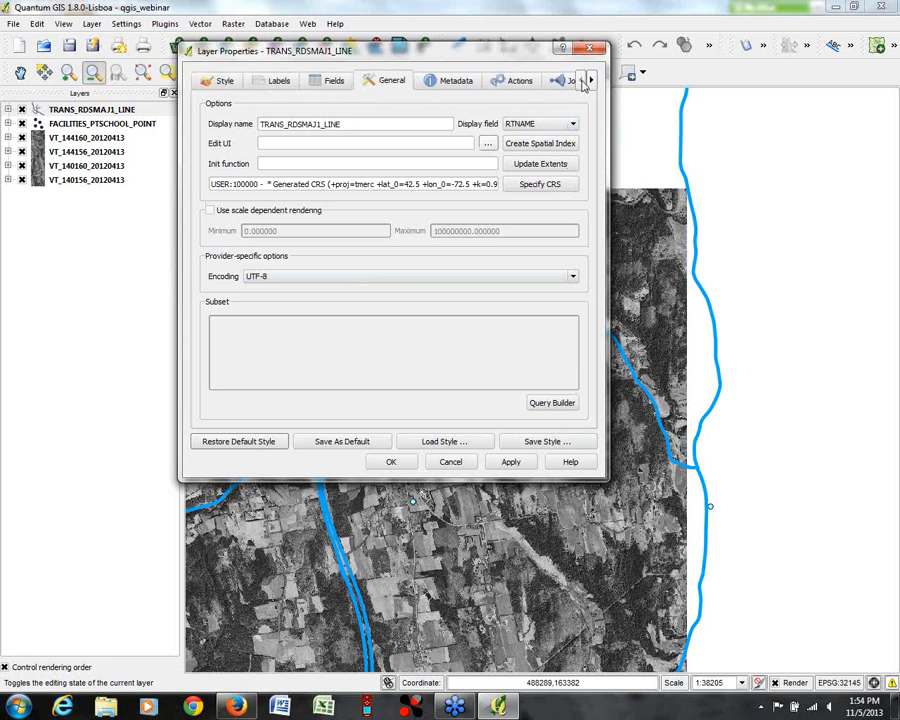
left_click(331, 84)
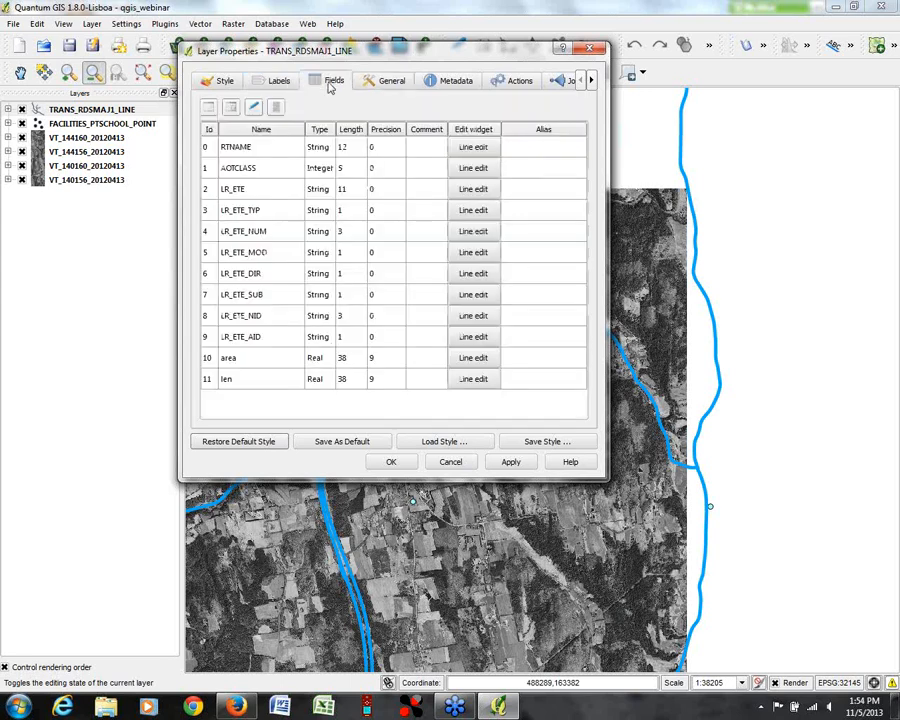
left_click(384, 84)
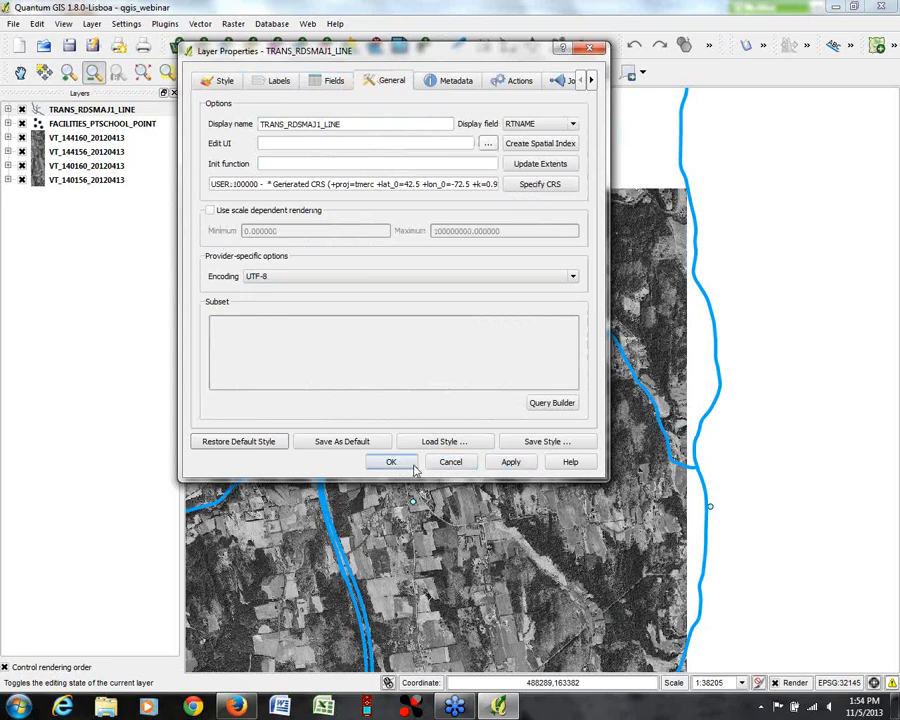
left_click(450, 462)
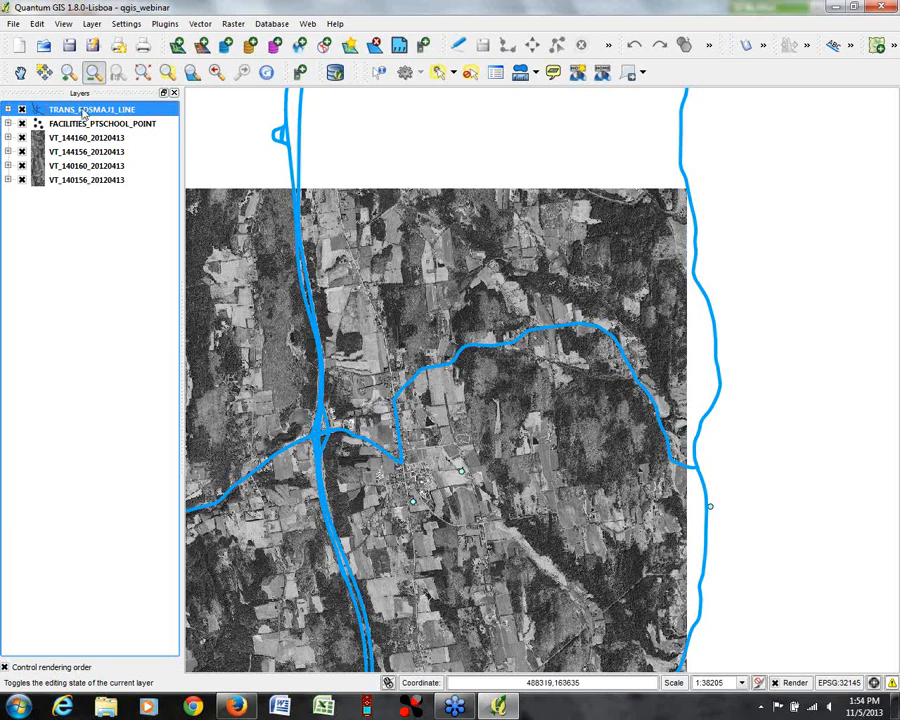
Step: Open the ch3exercise project from the INTROGIS PROJECTS folder and accept the older-version notice
left_click_drag(80, 113, 98, 115)
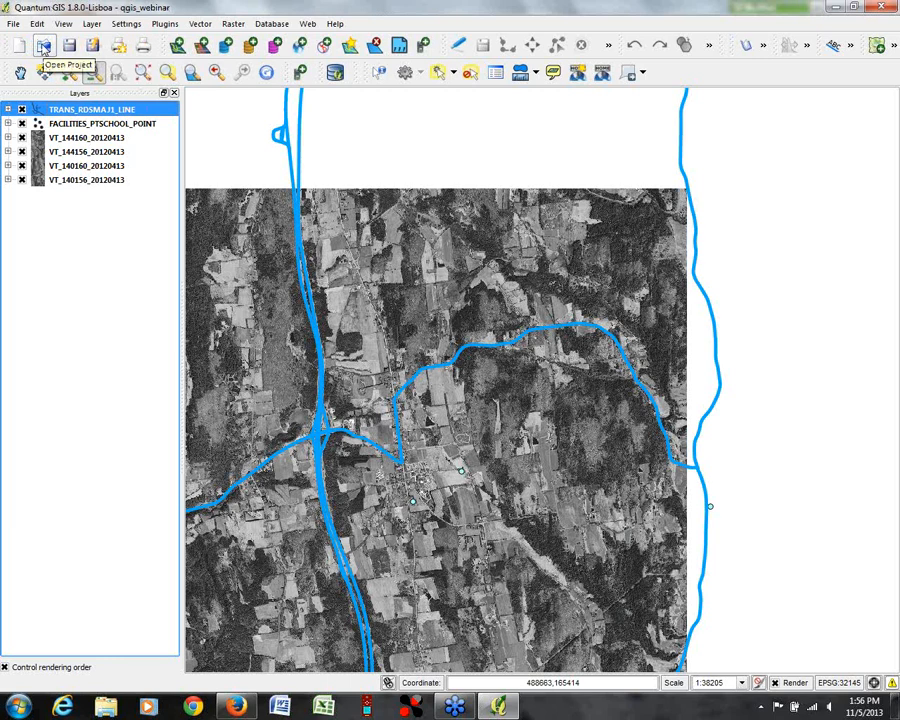
left_click(44, 47)
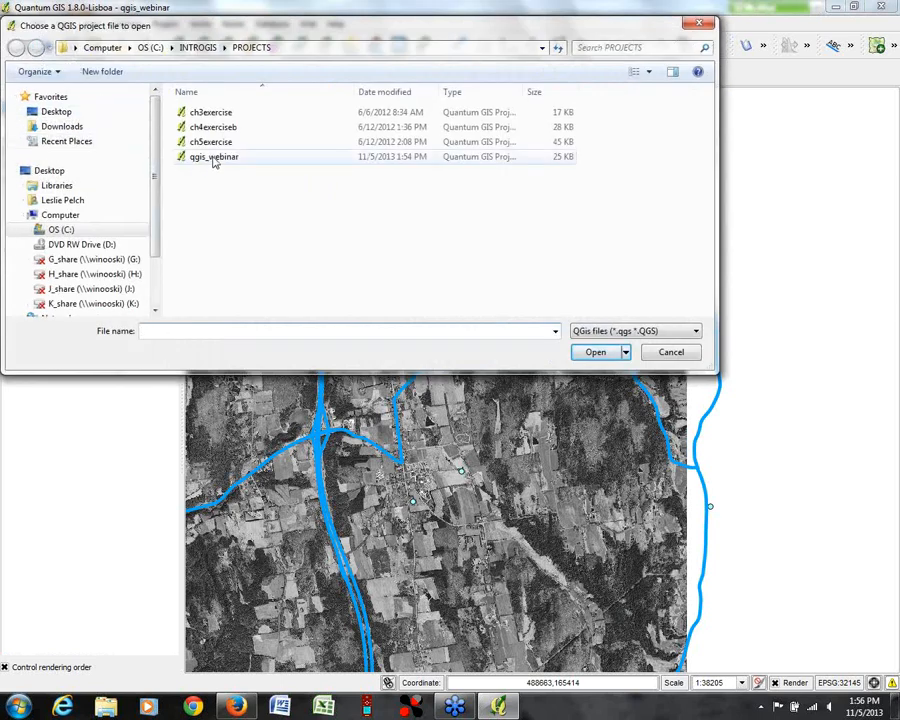
left_click(209, 114)
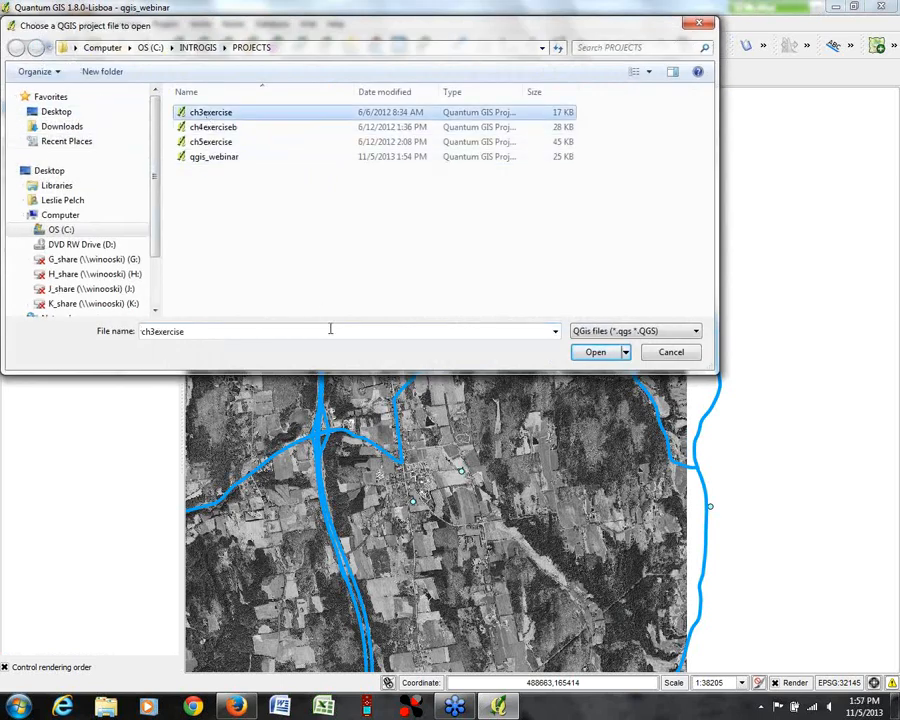
left_click(595, 352)
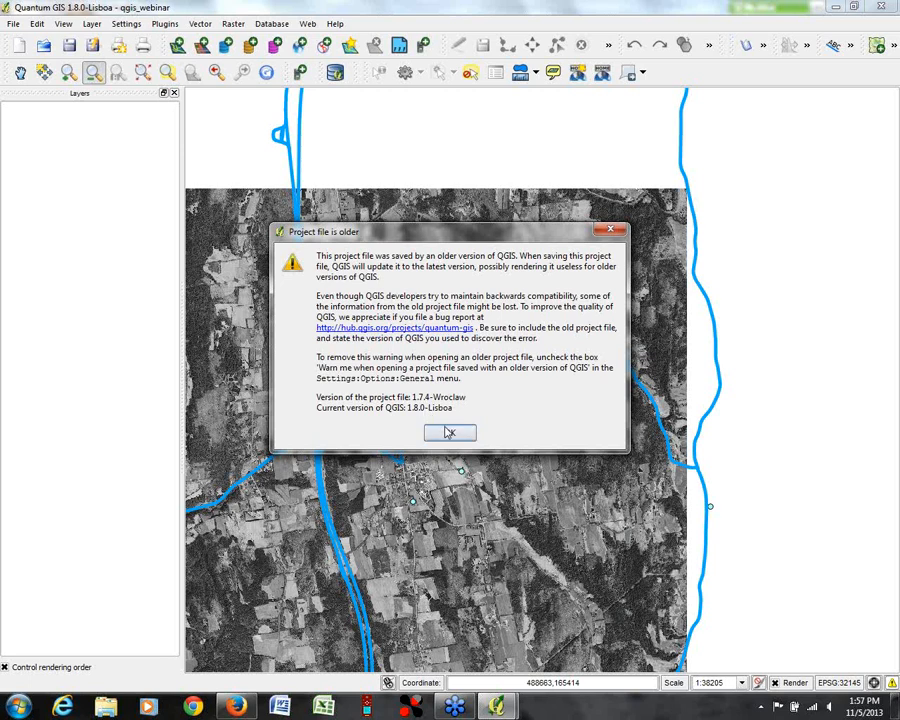
left_click(450, 434)
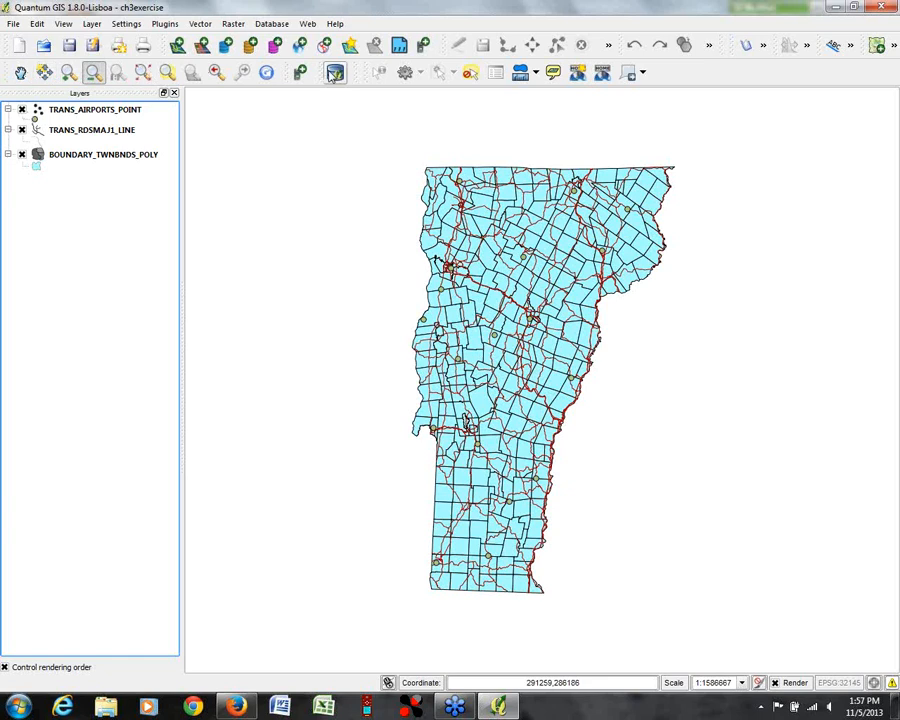
Step: Zoom in on the towns in north-central Vermont and pan around the enlarged map
left_click(21, 73)
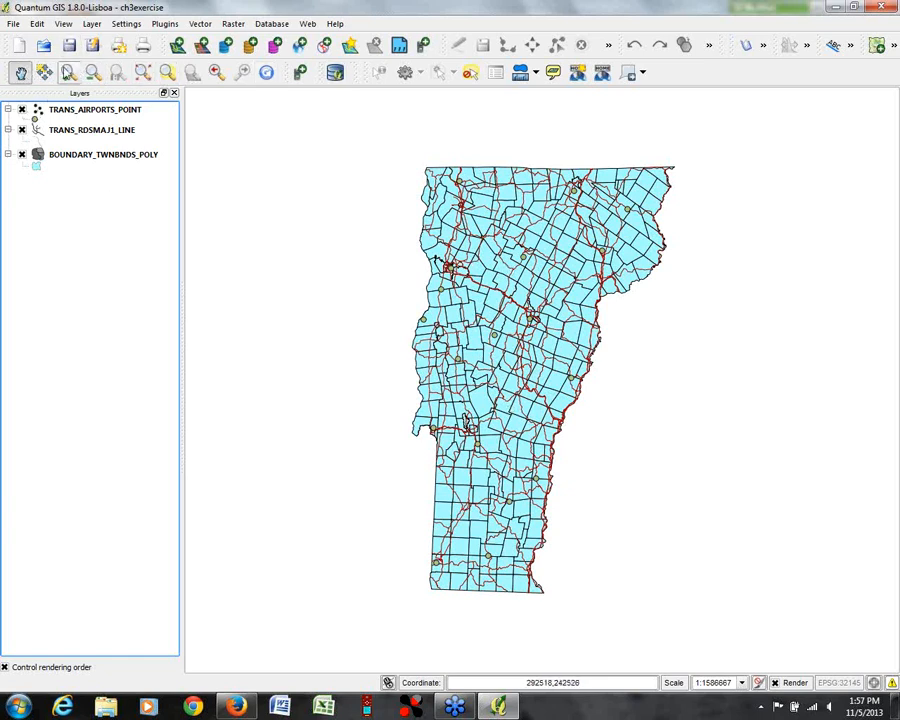
left_click(68, 72)
left_click_drag(474, 285, 566, 381)
left_click(20, 73)
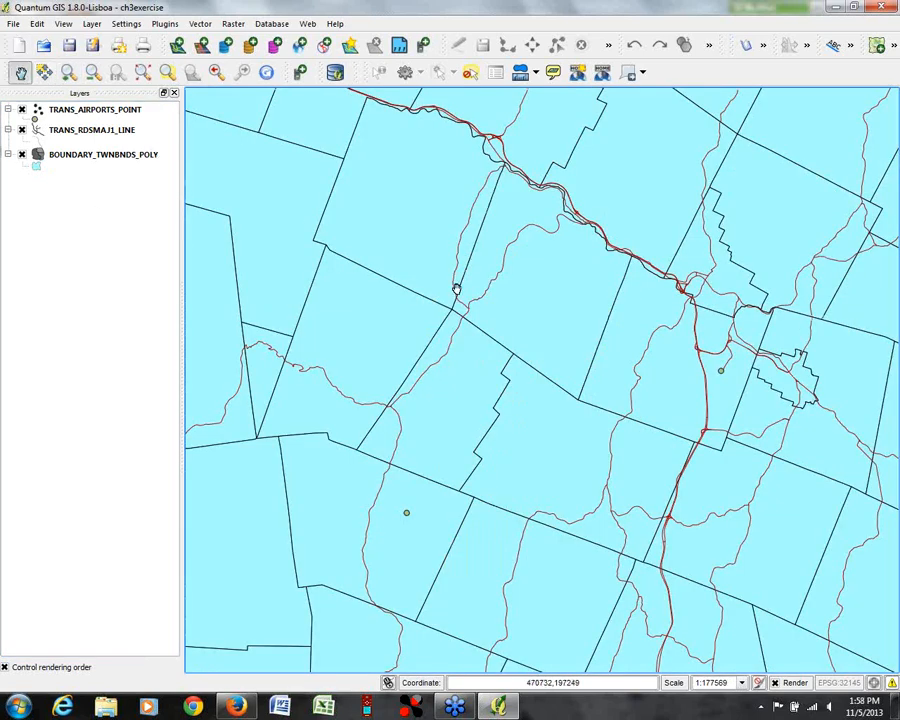
left_click_drag(700, 200, 478, 422)
left_click_drag(328, 164, 601, 353)
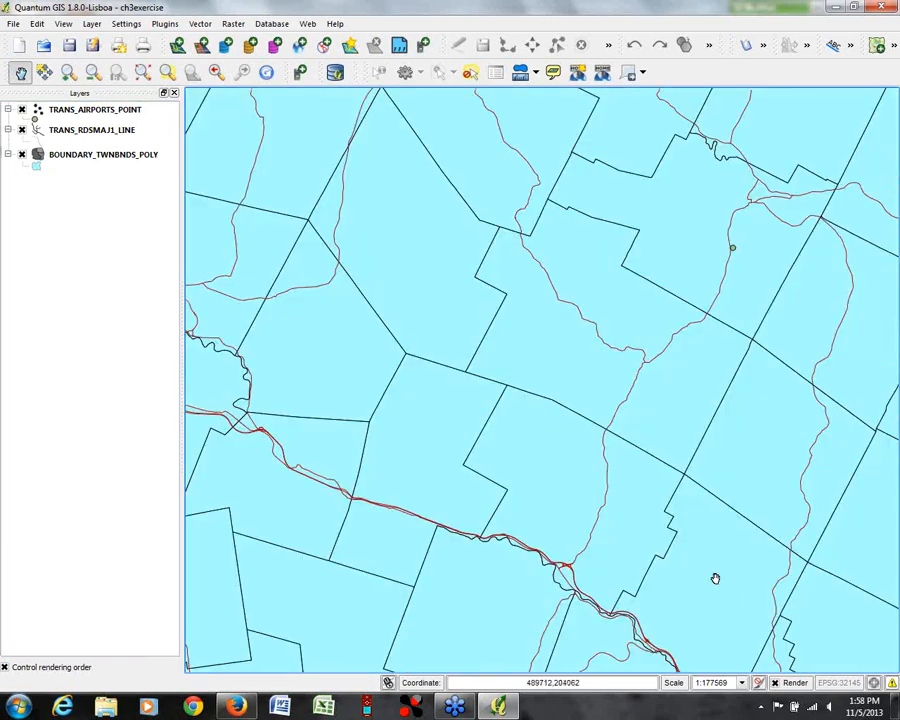
left_click_drag(663, 192, 632, 150)
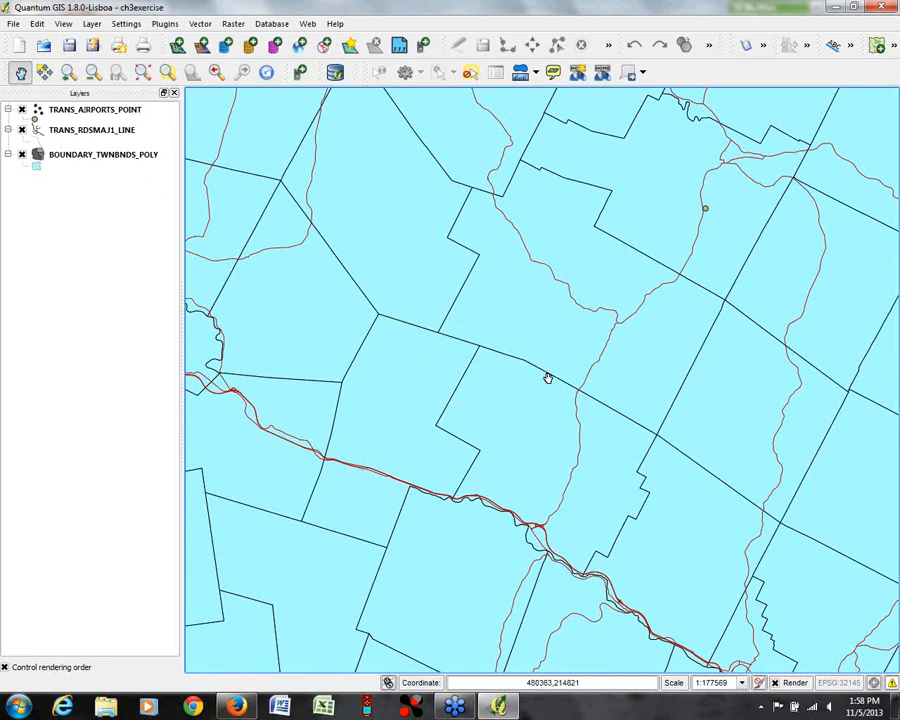
Step: Zoom in two levels on the town boundaries, then zoom back out to a wider regional view
left_click(69, 75)
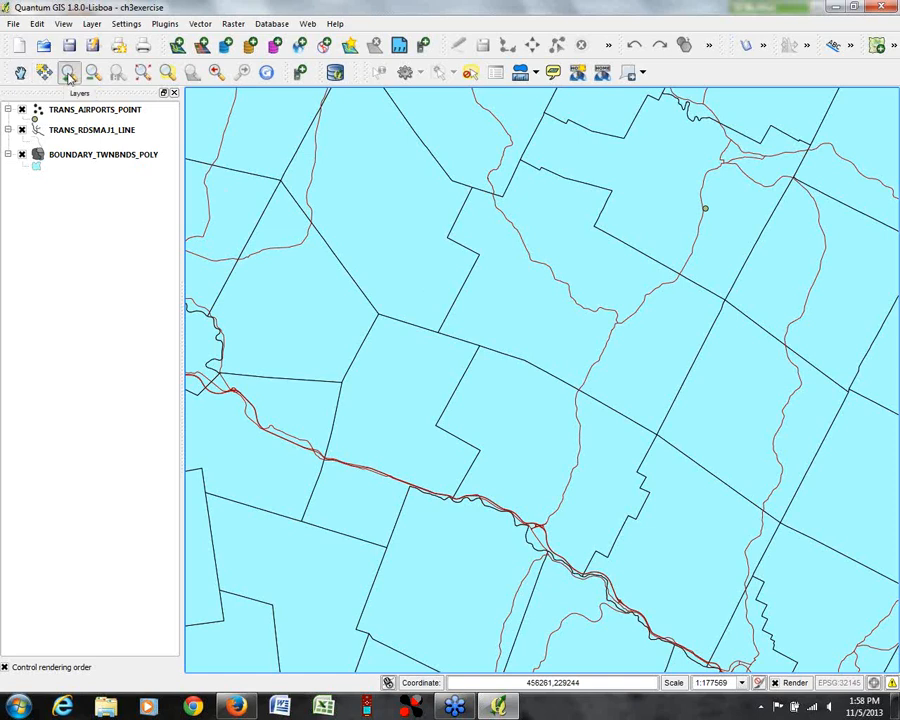
left_click(541, 351)
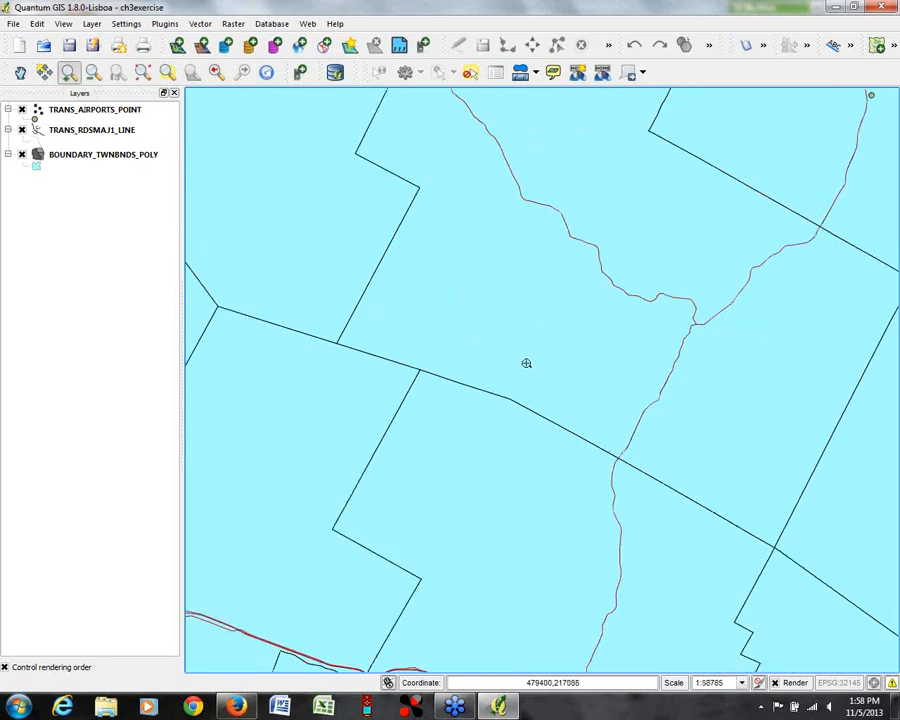
left_click(526, 363)
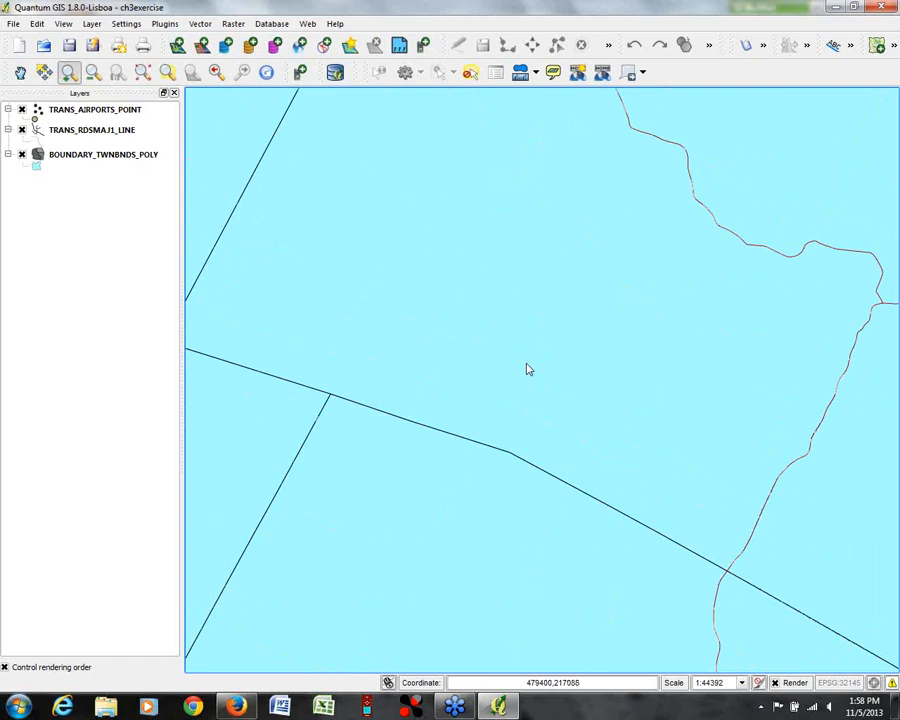
left_click(92, 74)
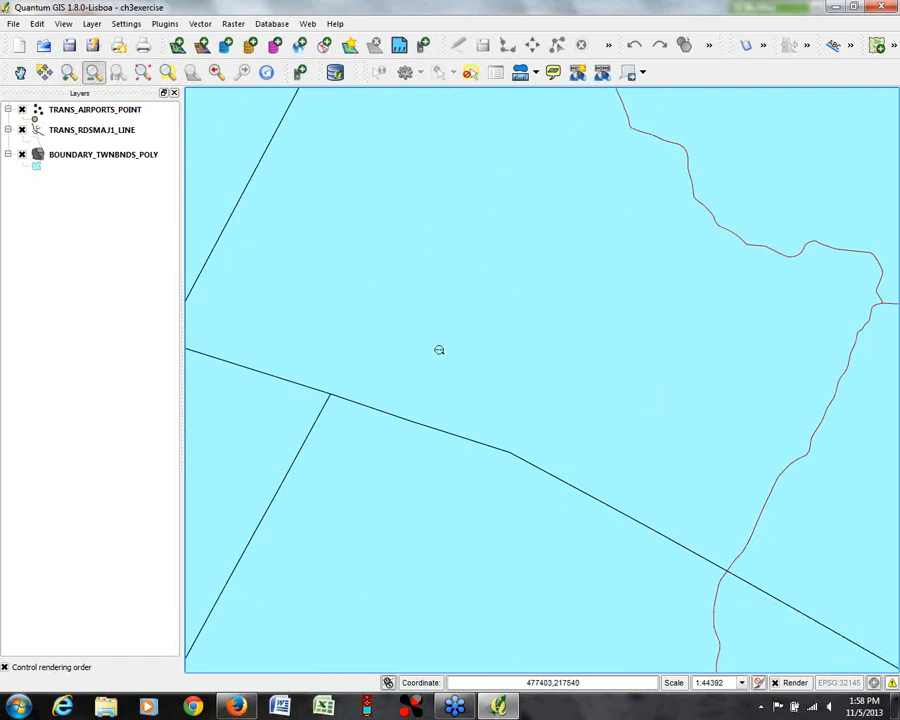
left_click(553, 383)
left_click(539, 397)
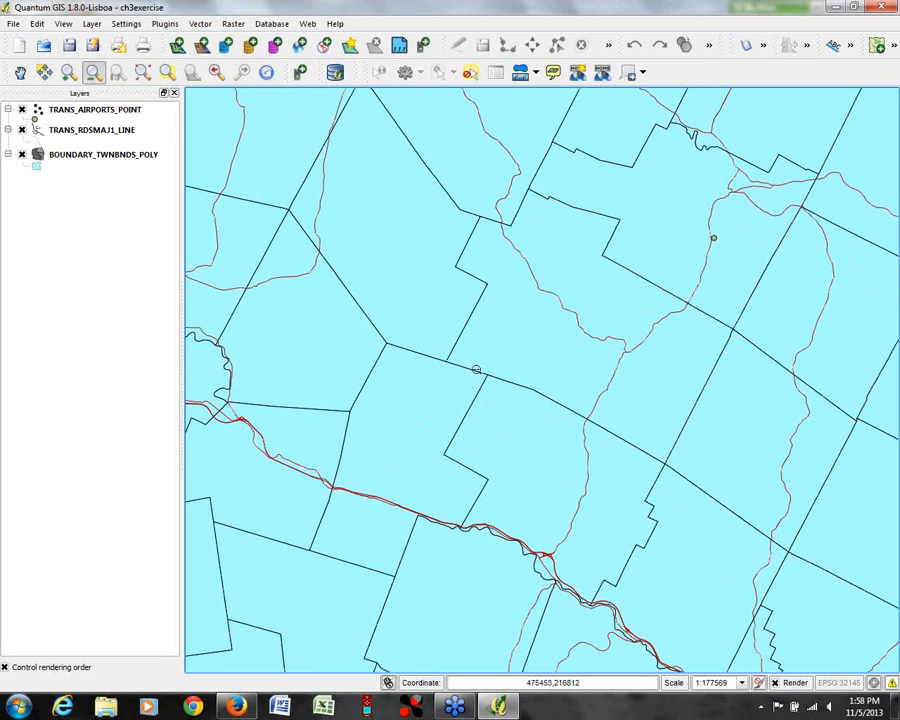
left_click(473, 362)
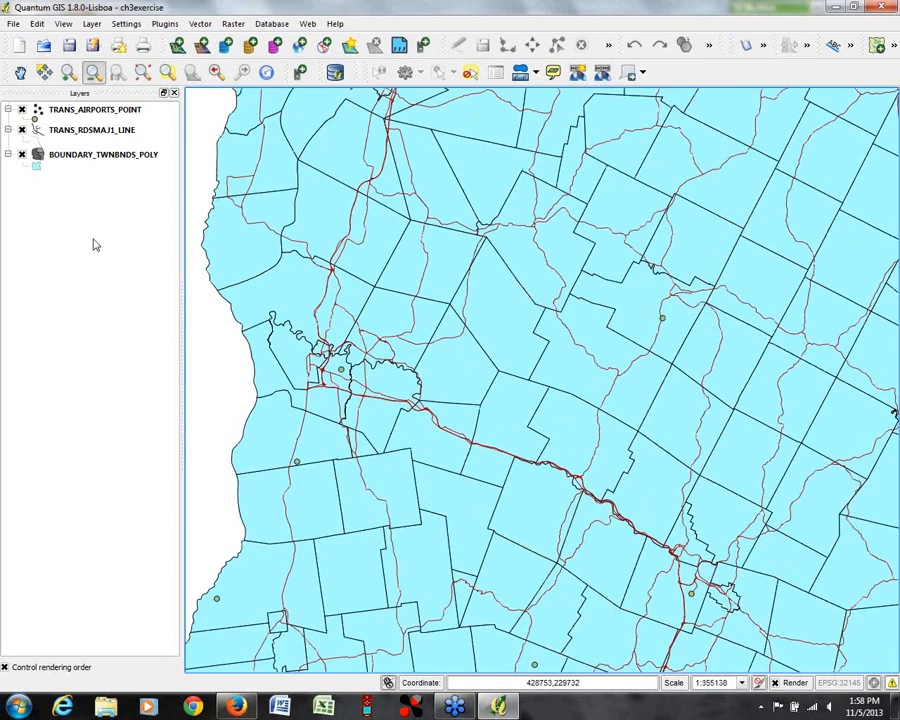
Step: Zoom in closely on the airport point in northern Vermont beside the nearby major road
left_click(68, 72)
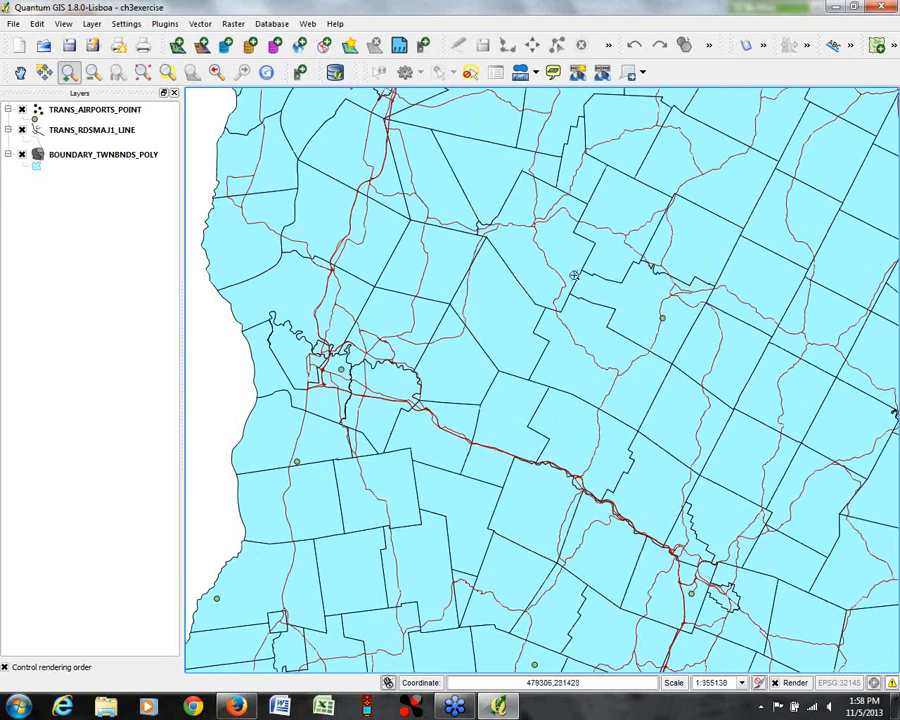
left_click_drag(655, 309, 676, 331)
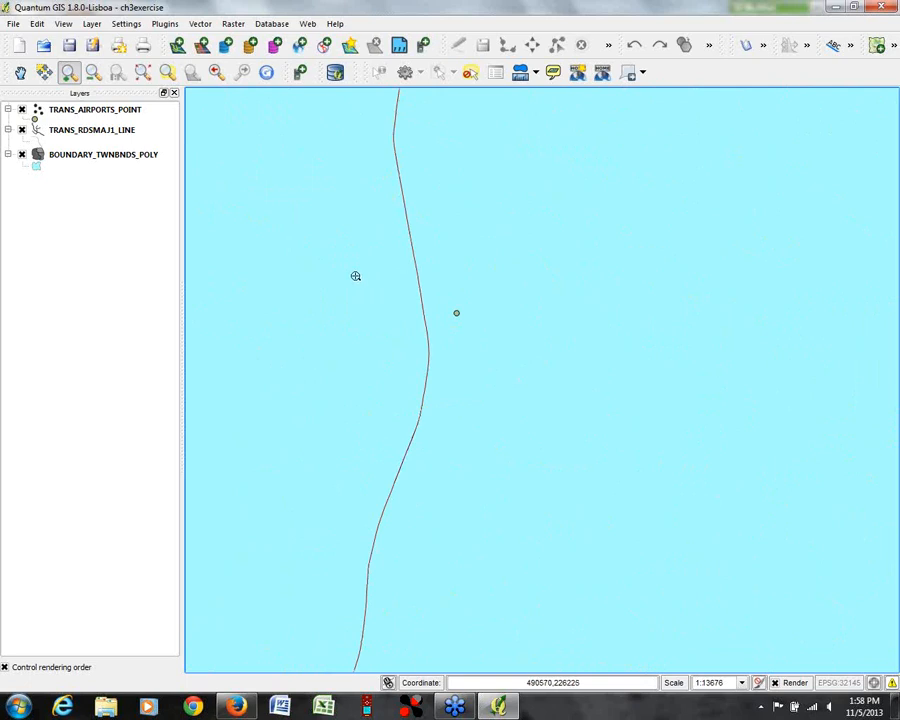
left_click_drag(391, 269, 516, 358)
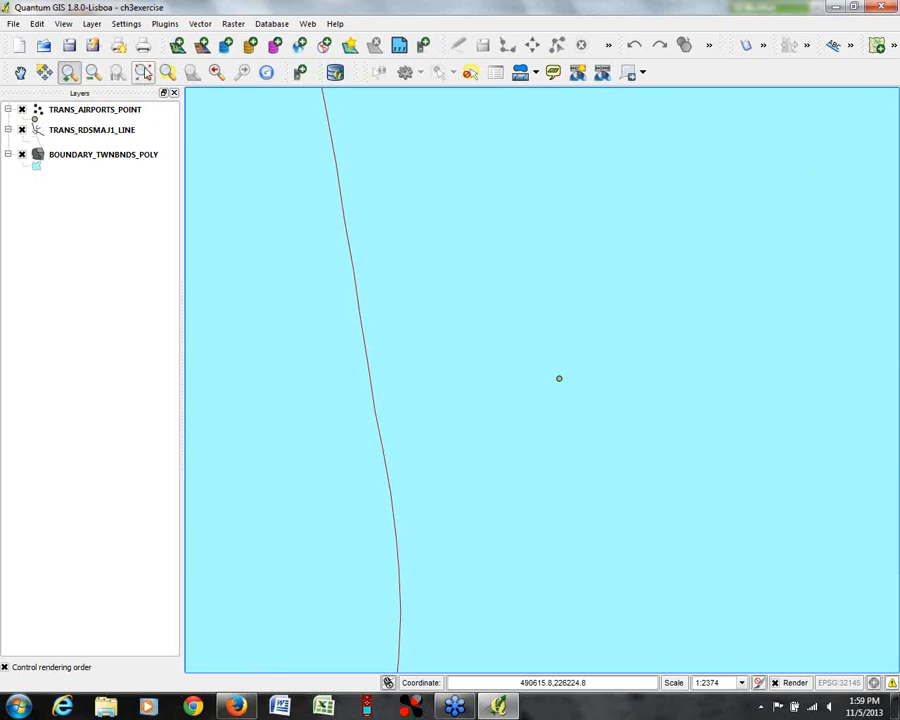
Step: Zoom to the full extent of the layers, then step back to the previous view and forward again
left_click(143, 74)
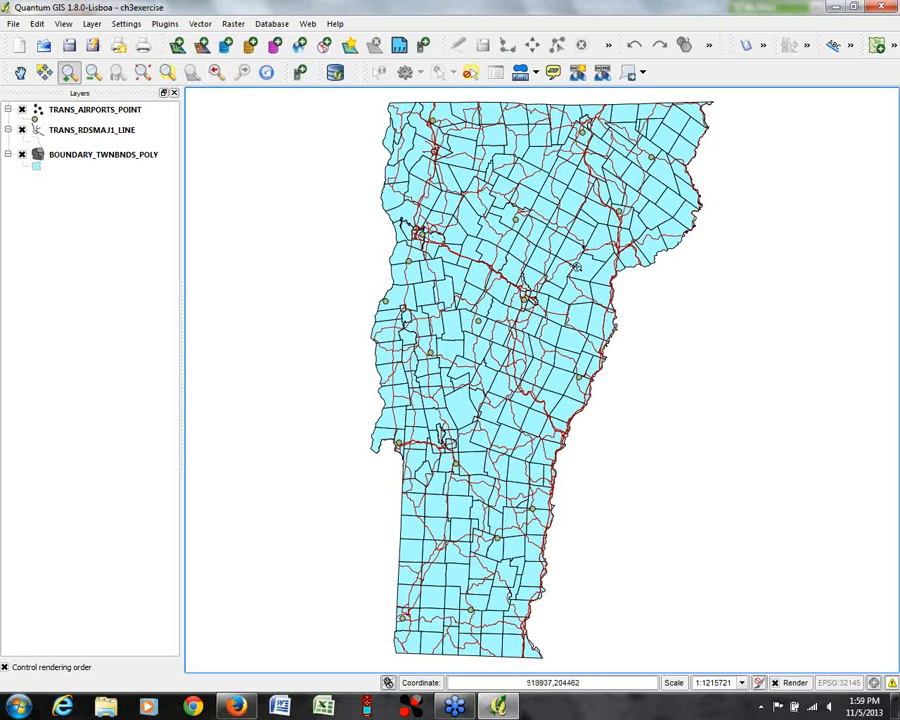
left_click(216, 72)
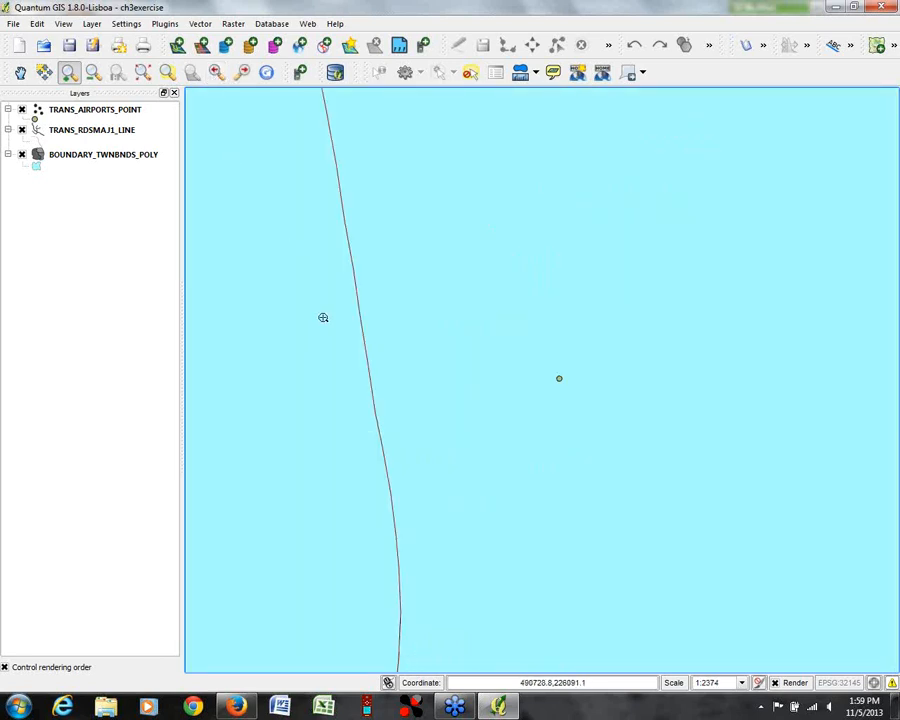
left_click(242, 73)
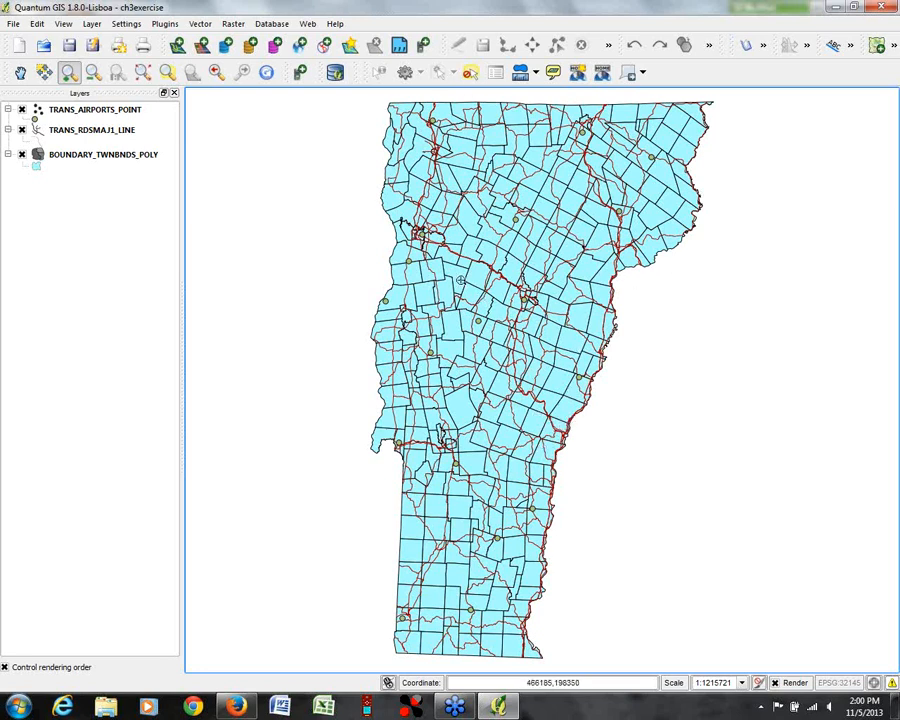
Step: Zoom in on the northern towns, return to the full extent, and zoom in tighter on towns along the main highway
mouse_move(403, 210)
left_mouse_down()
mouse_move(432, 245)
mouse_move(553, 341)
left_mouse_up()
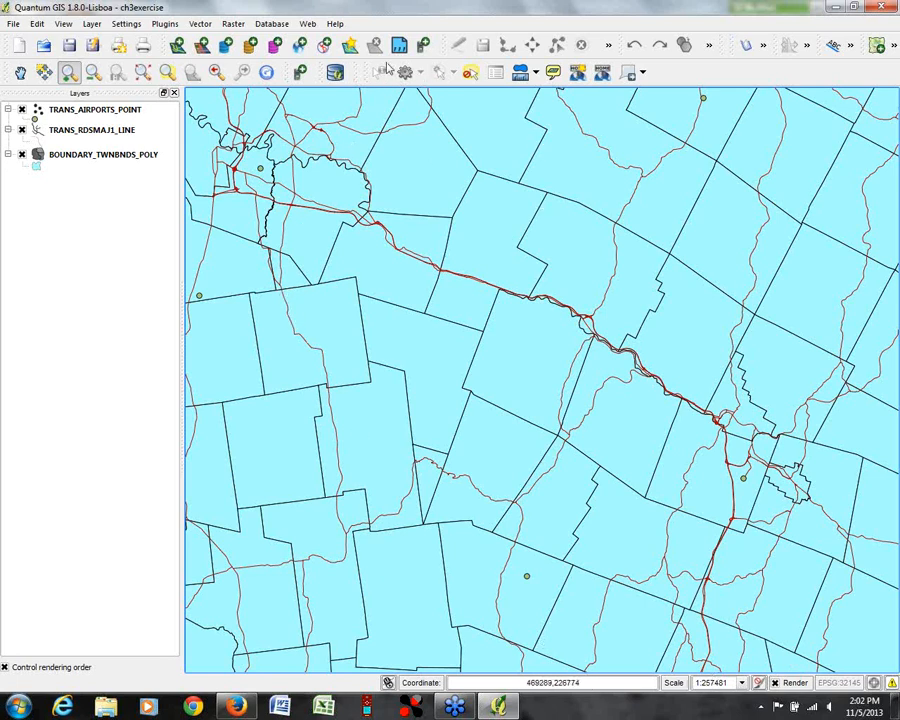
left_click(143, 73)
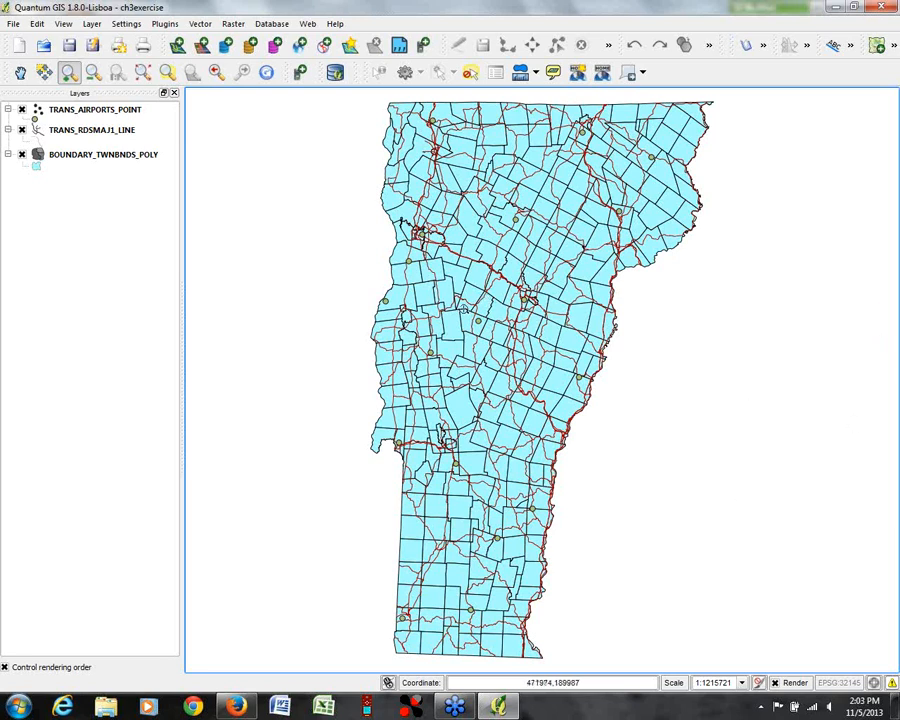
left_click_drag(458, 234, 485, 271)
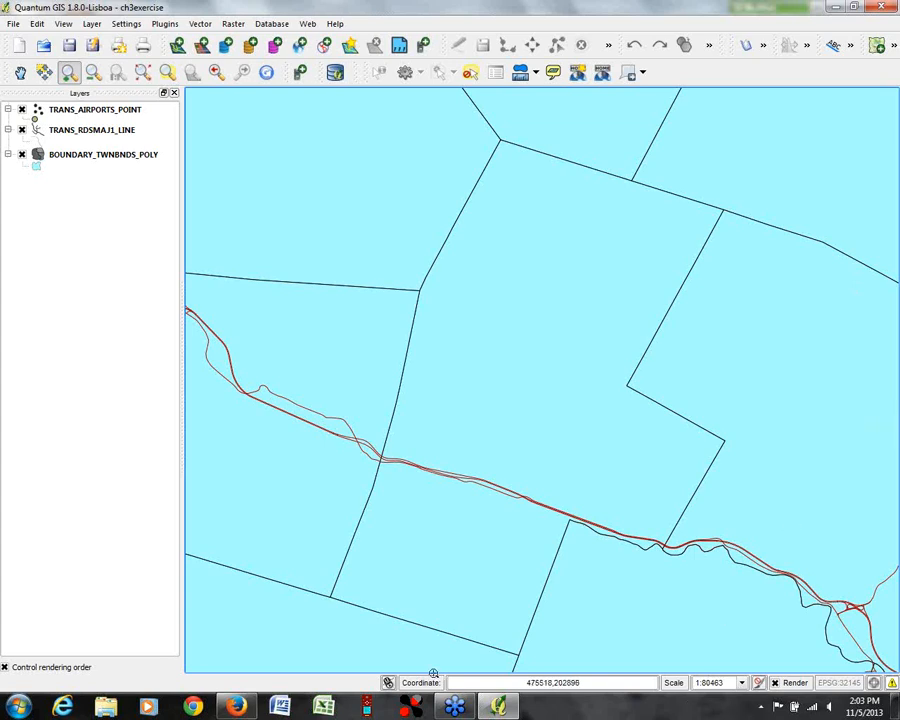
Step: Set the map scale to the preset 1:5000 and then to 1:250000
left_click(742, 683)
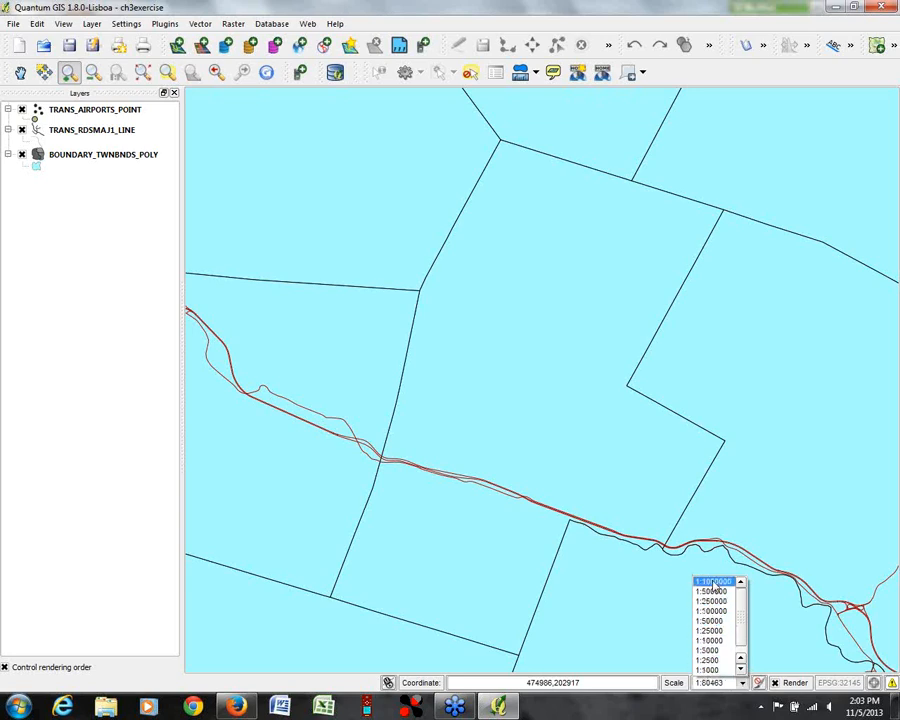
left_click(712, 650)
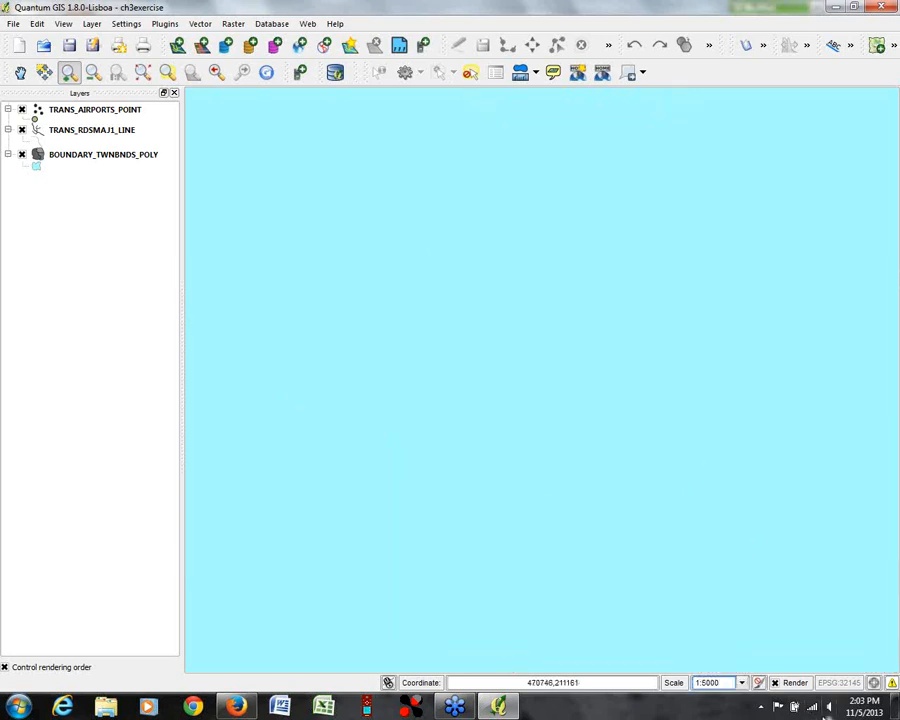
left_click(742, 683)
left_click(718, 601)
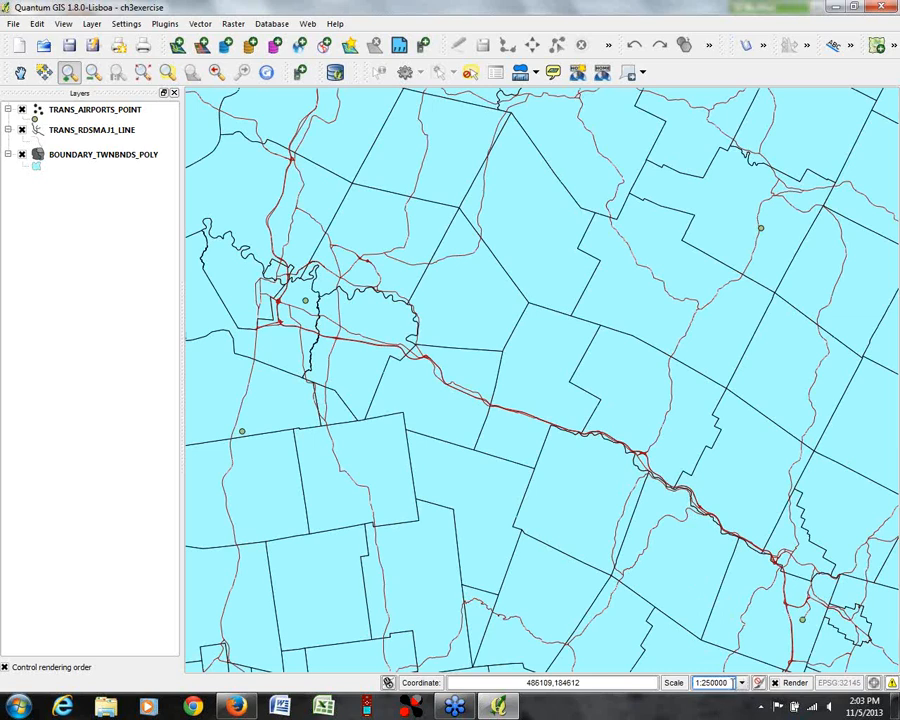
Step: Set a custom map scale of 1:325000
left_click(742, 683)
left_click(737, 683)
double_click(736, 683)
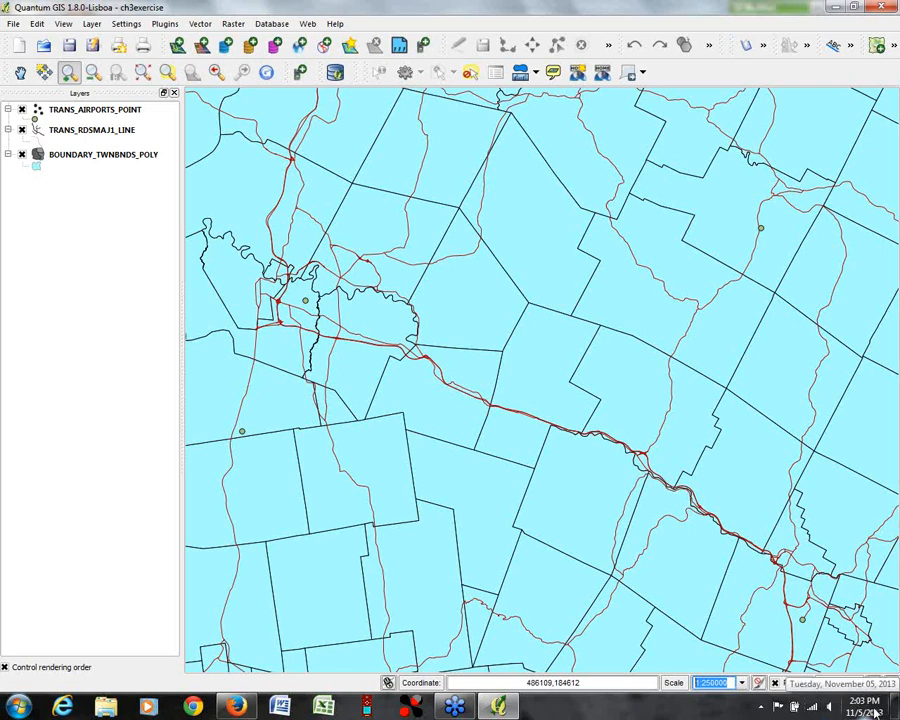
type("325000")
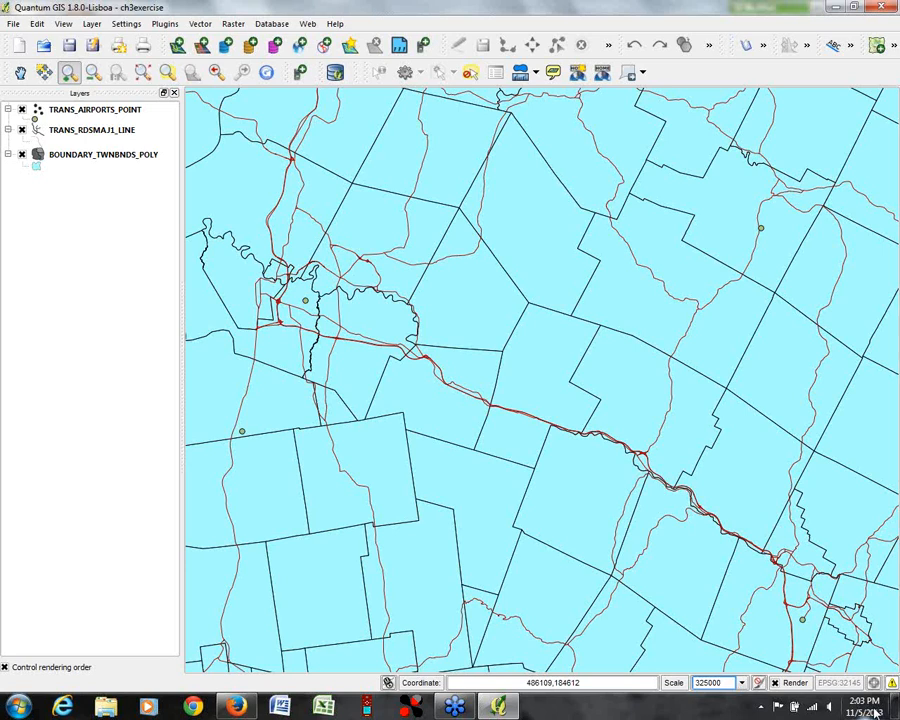
key("Return")
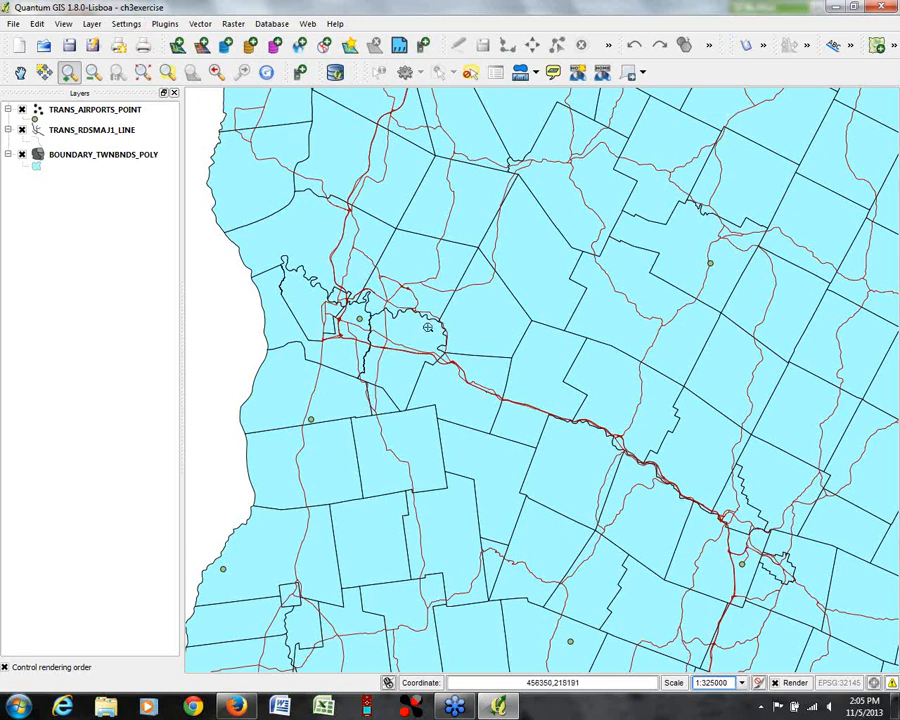
Step: Review the coordinate reference system in the project properties and close them without applying changes
left_click(126, 23)
left_click(150, 38)
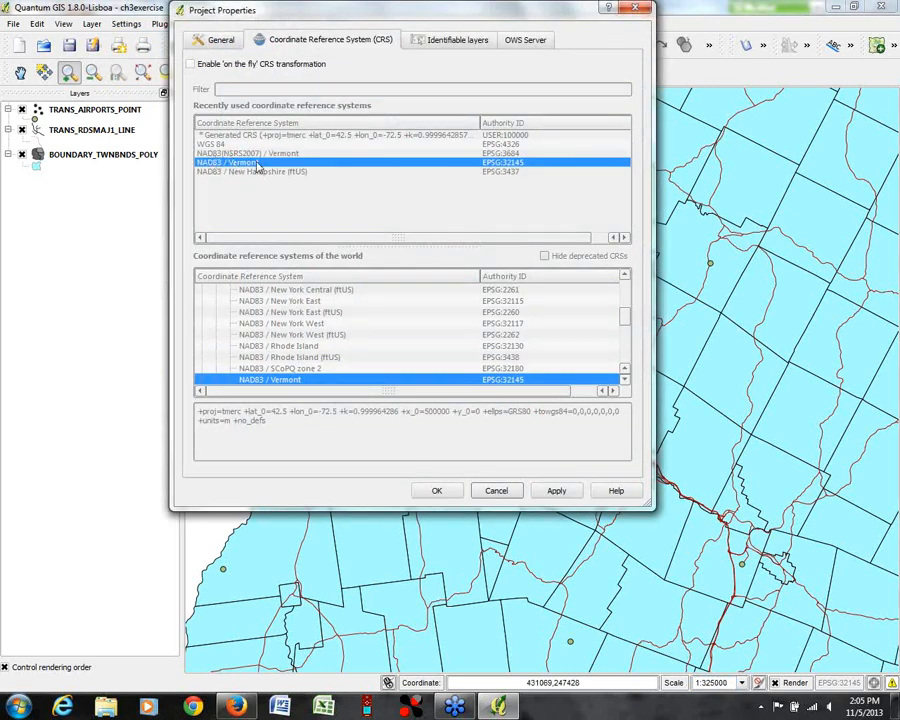
left_click(638, 8)
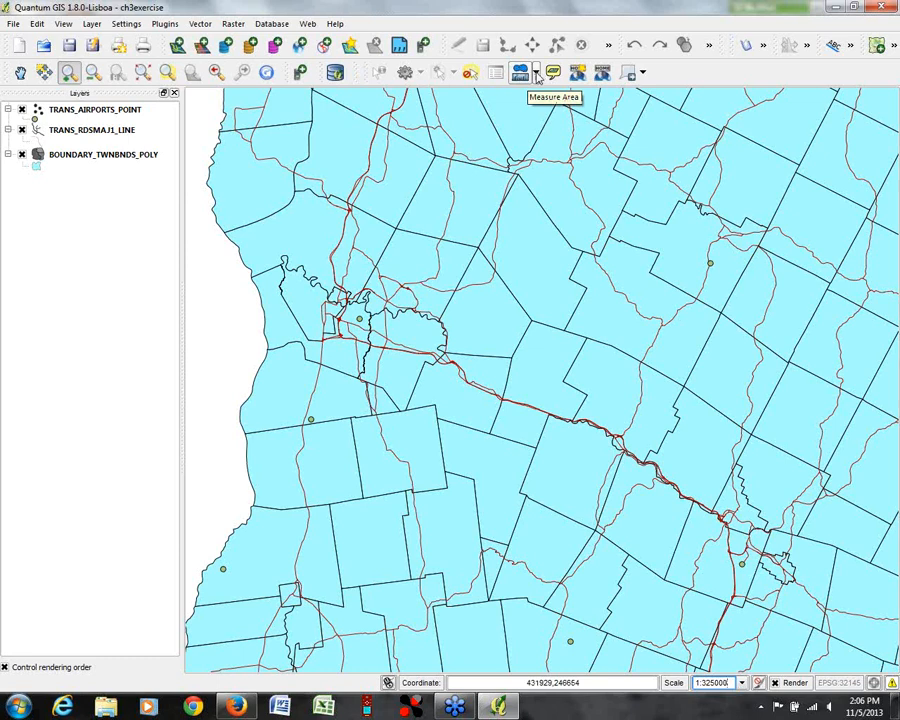
Step: Measure the area of the irregular town crossed by the main highway near the map's center by tracing its boundary corners
left_click(537, 74)
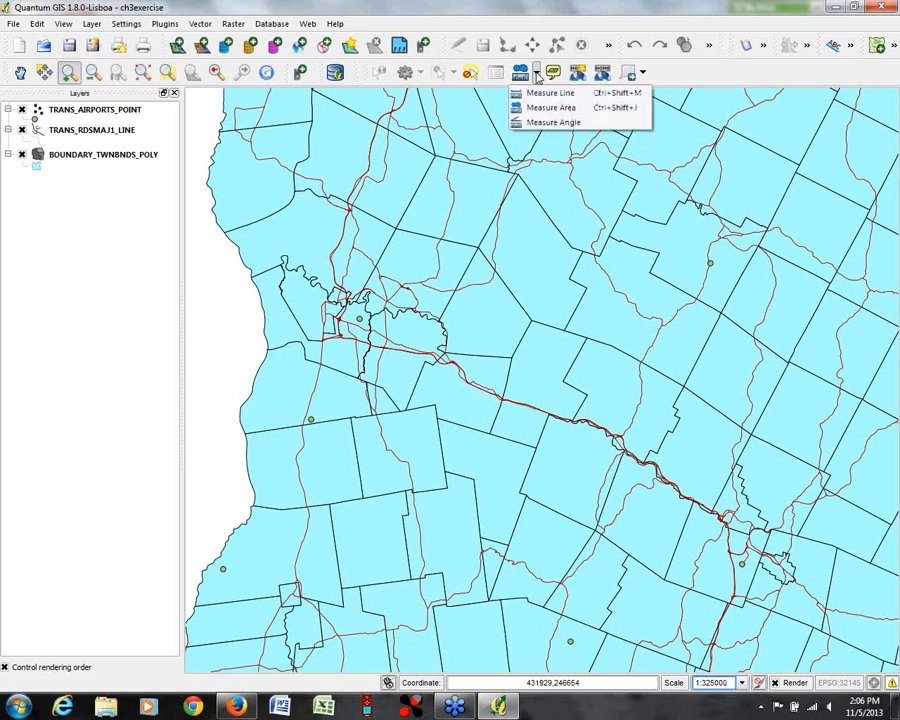
left_click(541, 112)
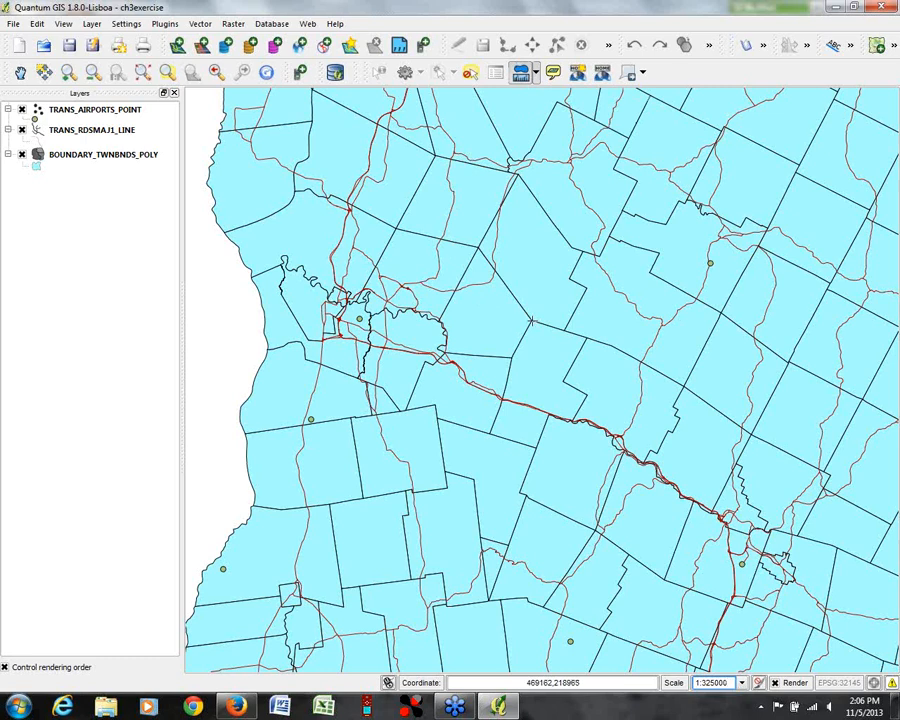
left_click(516, 352)
left_click(530, 322)
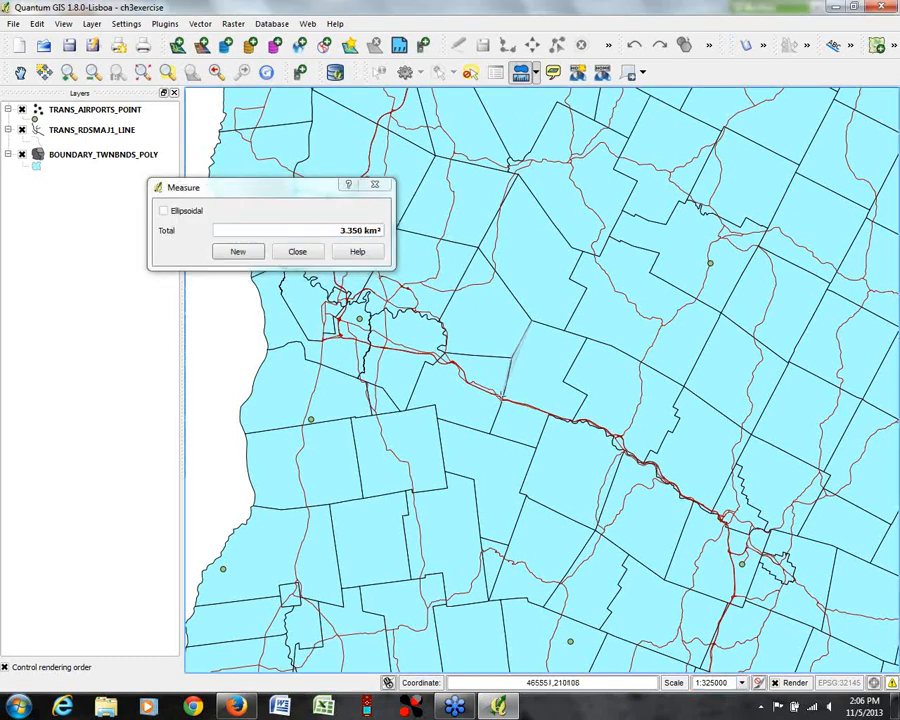
left_click(489, 434)
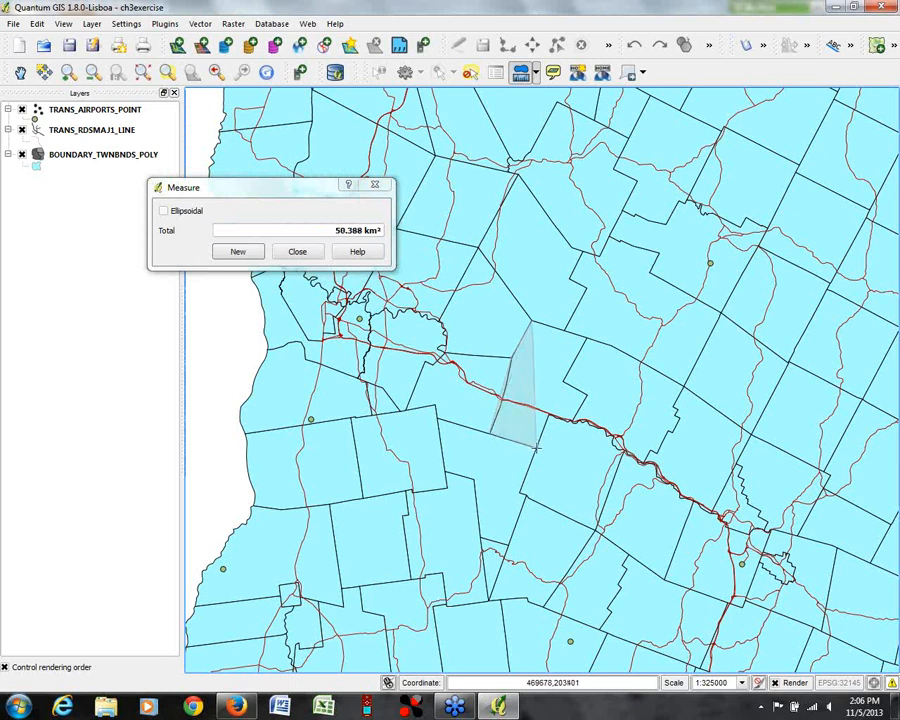
left_click(538, 448)
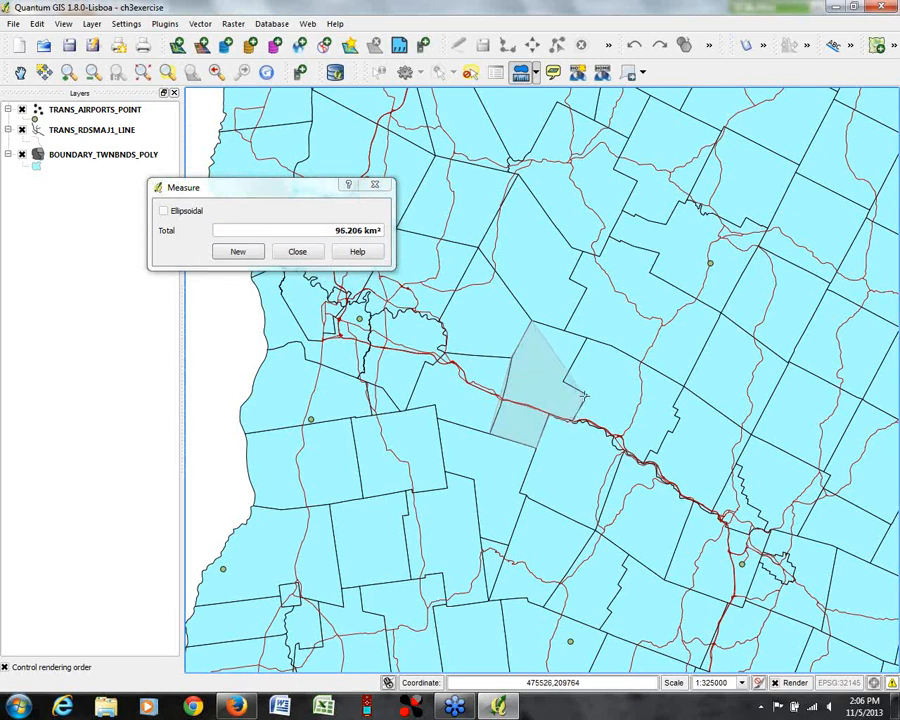
left_click(587, 397)
left_click(564, 381)
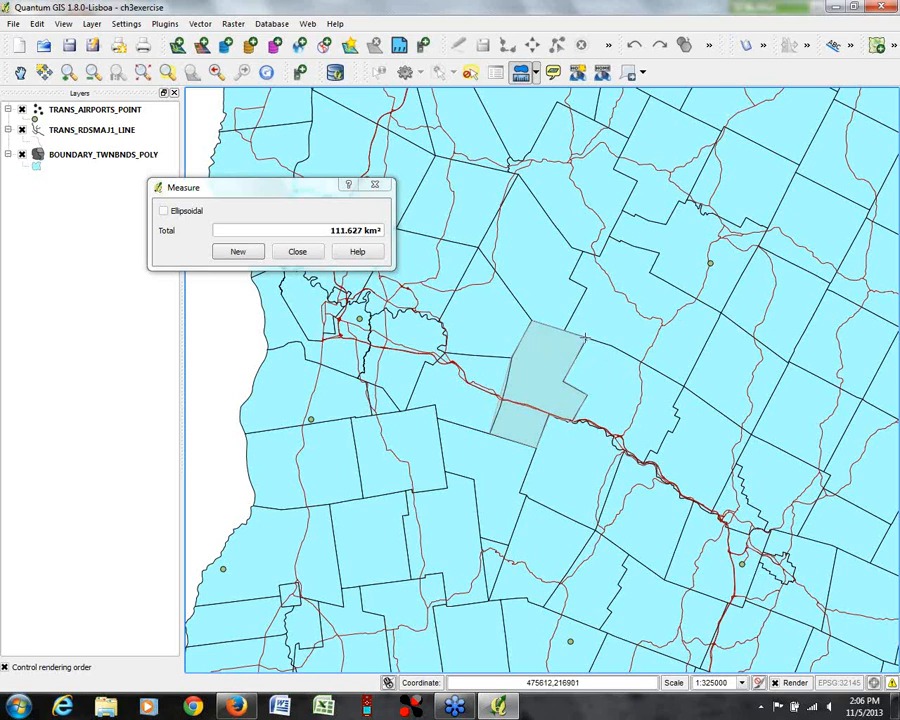
left_click(584, 338)
Step: Measure a multi-segment line running south across the towns and turning east at its southern end, and close the measurement results
left_click(536, 74)
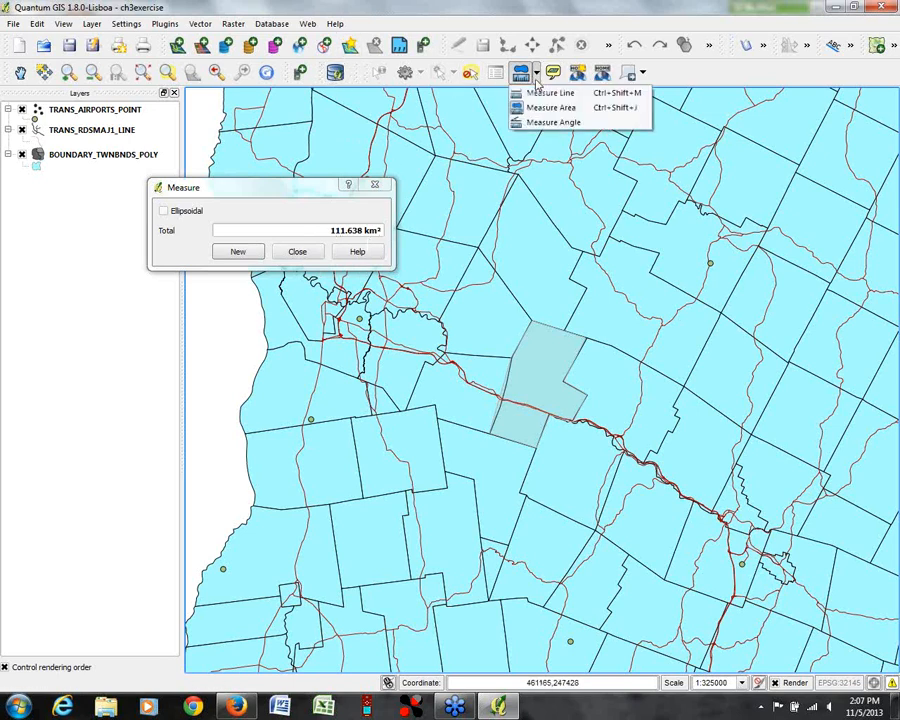
left_click(528, 106)
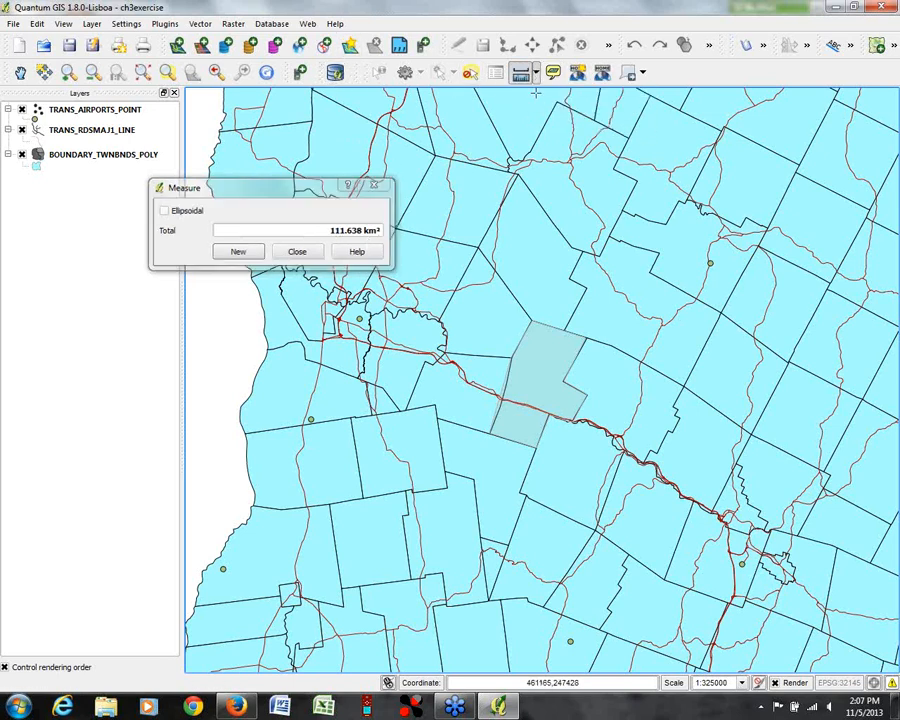
left_click(516, 177)
left_click(474, 530)
left_click(497, 617)
left_click(599, 623)
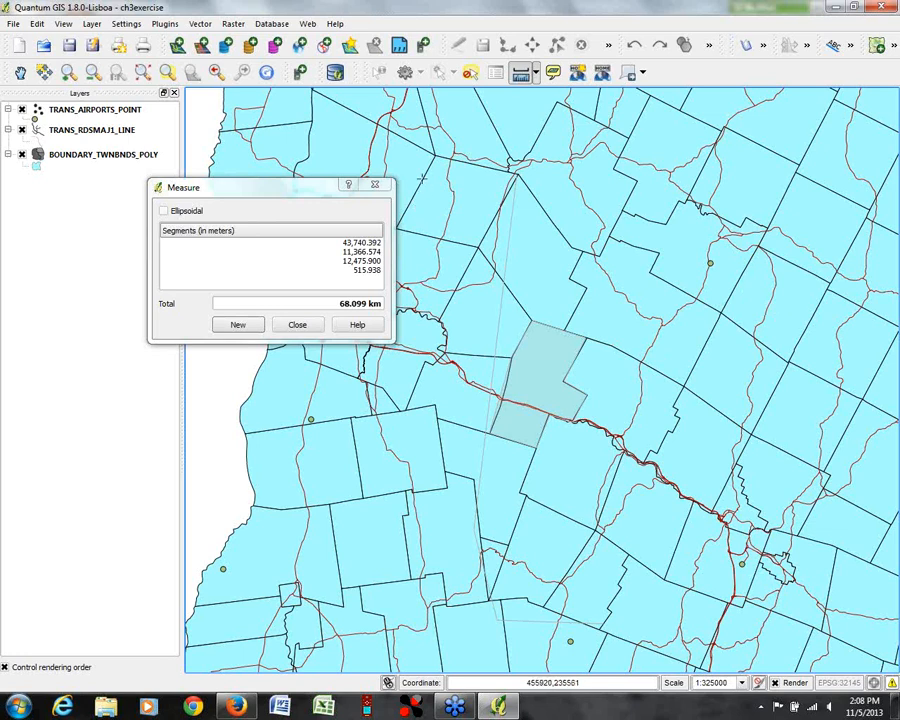
left_click(379, 188)
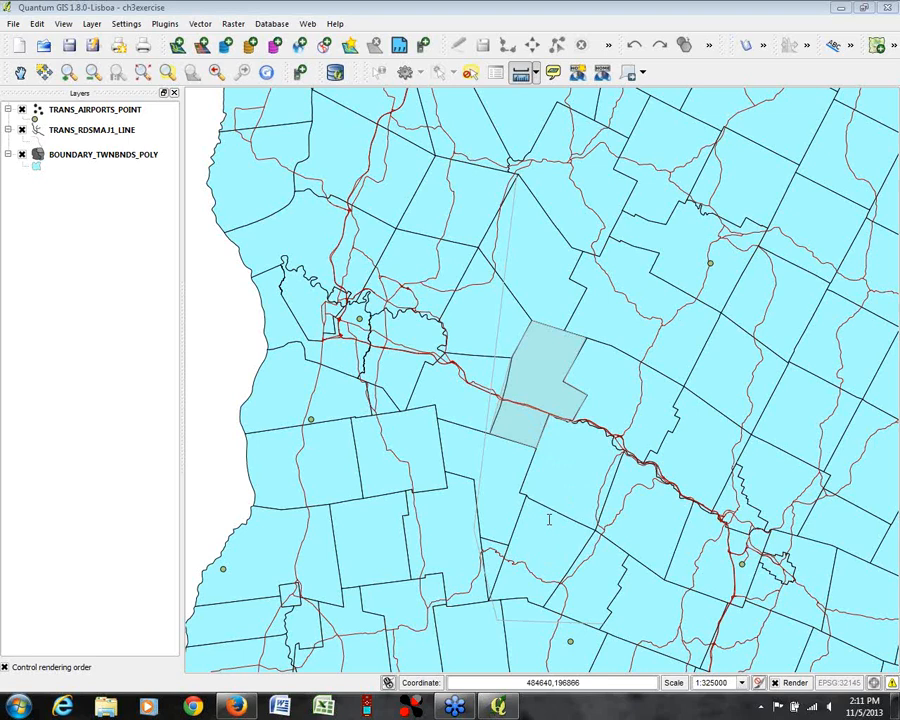
Step: Review the available QGIS plugins in the Plugin Manager and close it without changes
left_click(165, 24)
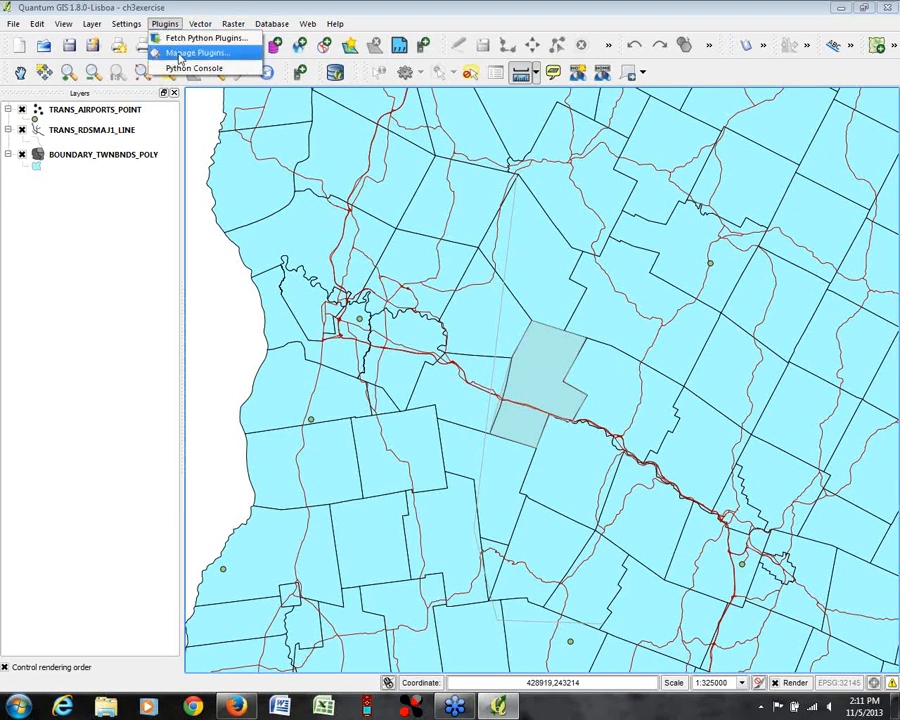
left_click(157, 54)
left_click_drag(435, 213, 302, 70)
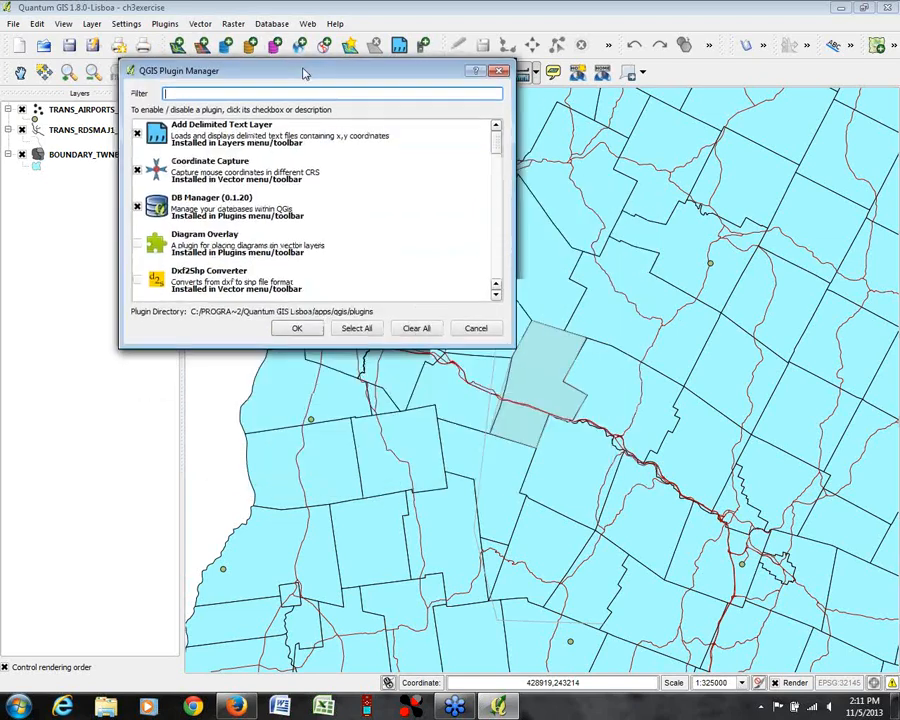
mouse_move(497, 143)
left_mouse_down()
mouse_move(497, 275)
mouse_move(497, 143)
left_mouse_up()
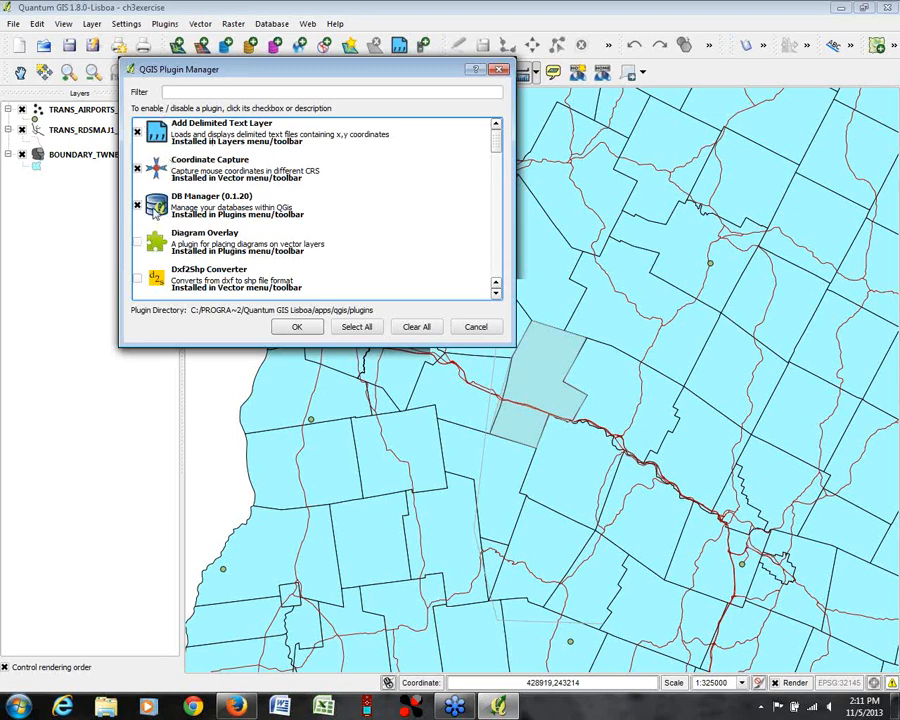
left_click(496, 288)
left_click(496, 288)
left_click(496, 288)
left_click(496, 288)
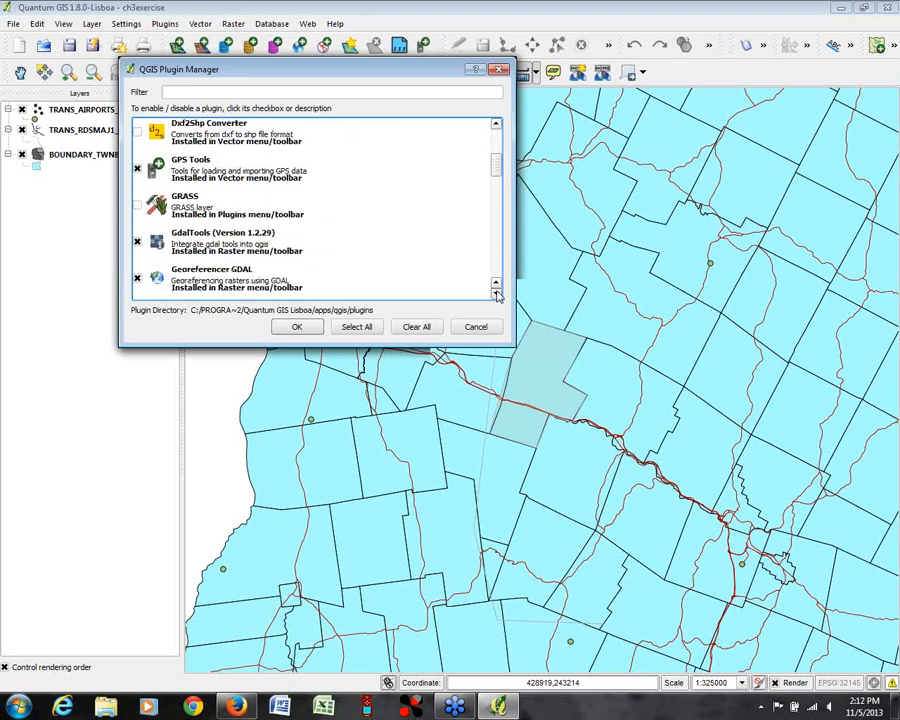
left_click(496, 288)
left_click(496, 288)
left_click(496, 288)
left_click(496, 288)
left_click(496, 288)
left_click(496, 288)
left_click(496, 288)
left_click(496, 288)
left_click(496, 288)
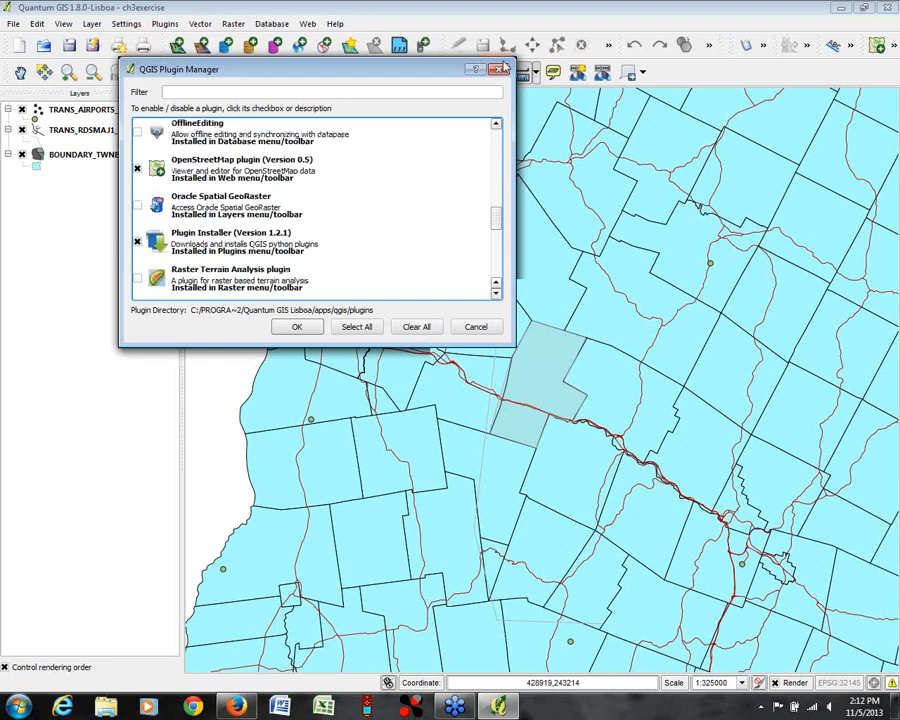
left_click(499, 69)
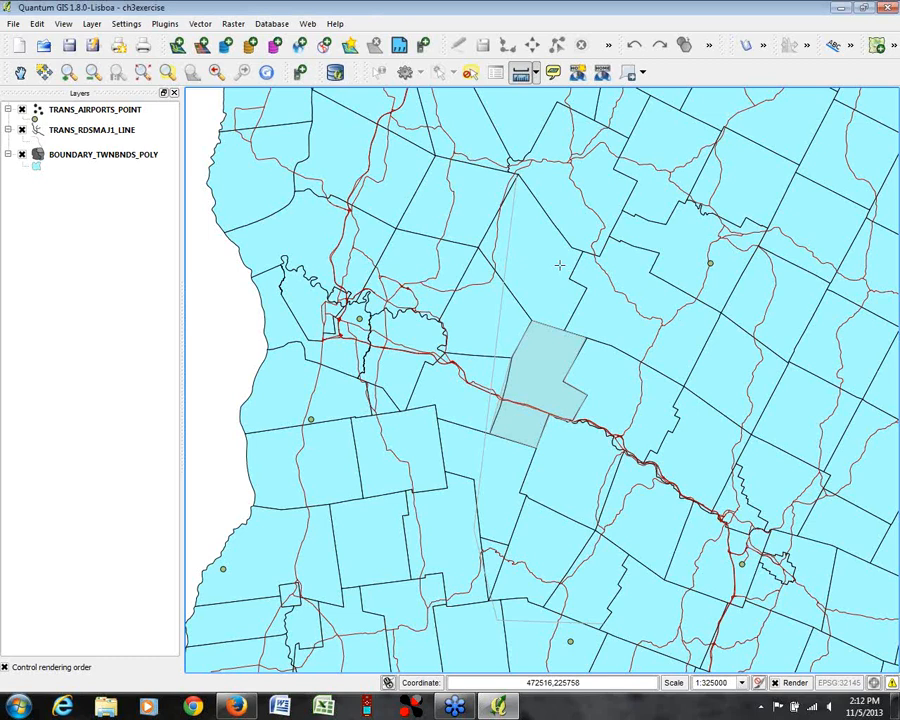
Step: Switch to Firefox, look over the Vermont Center for Geographic Information home page, and open its Data and Imagery section
left_click(238, 708)
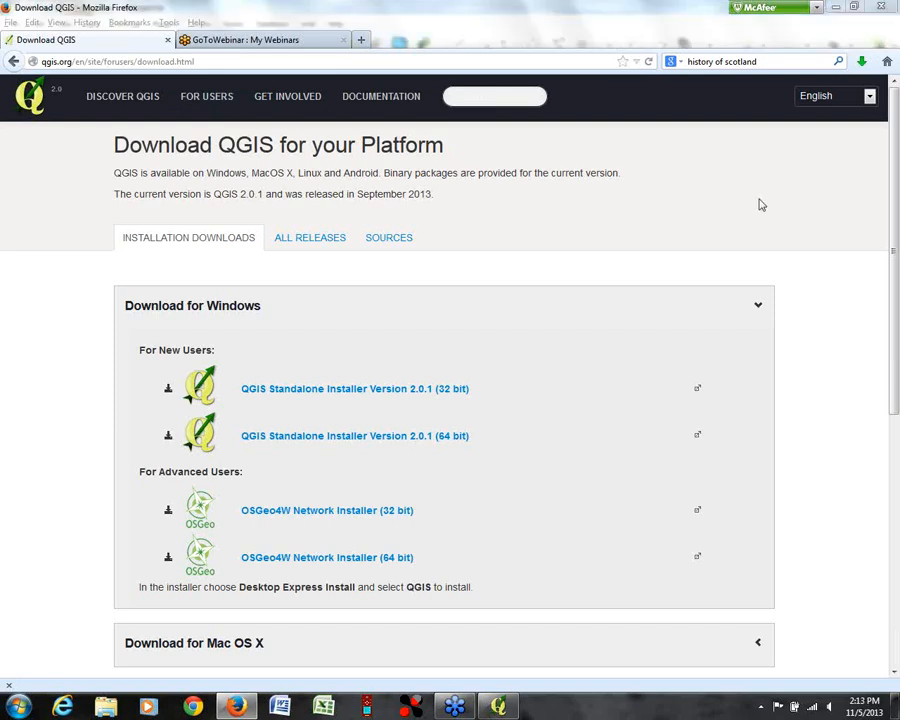
left_click(887, 61)
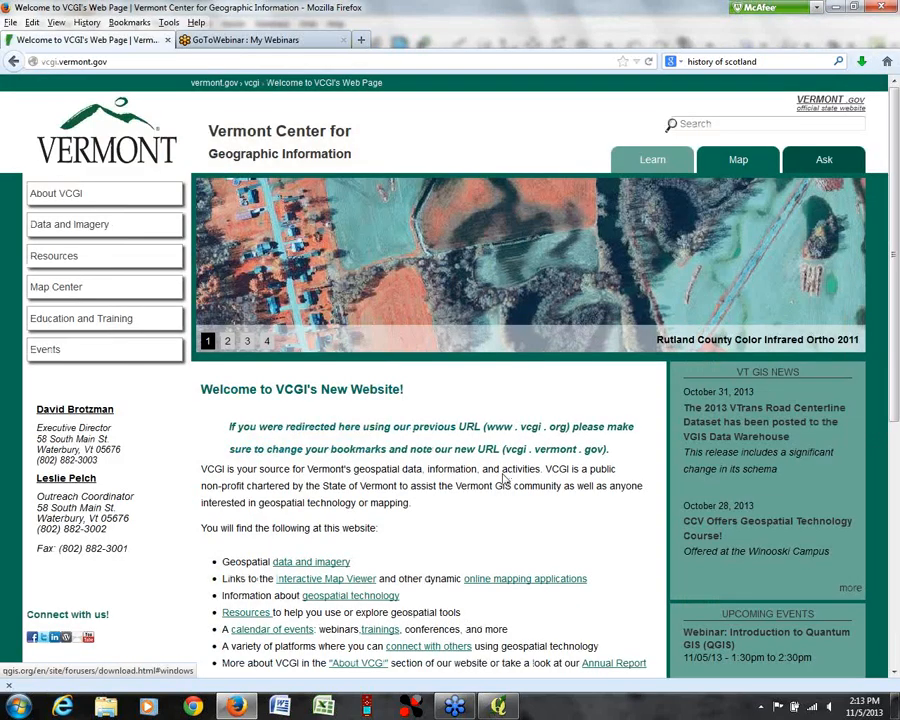
scroll(897, 440, "down", 2)
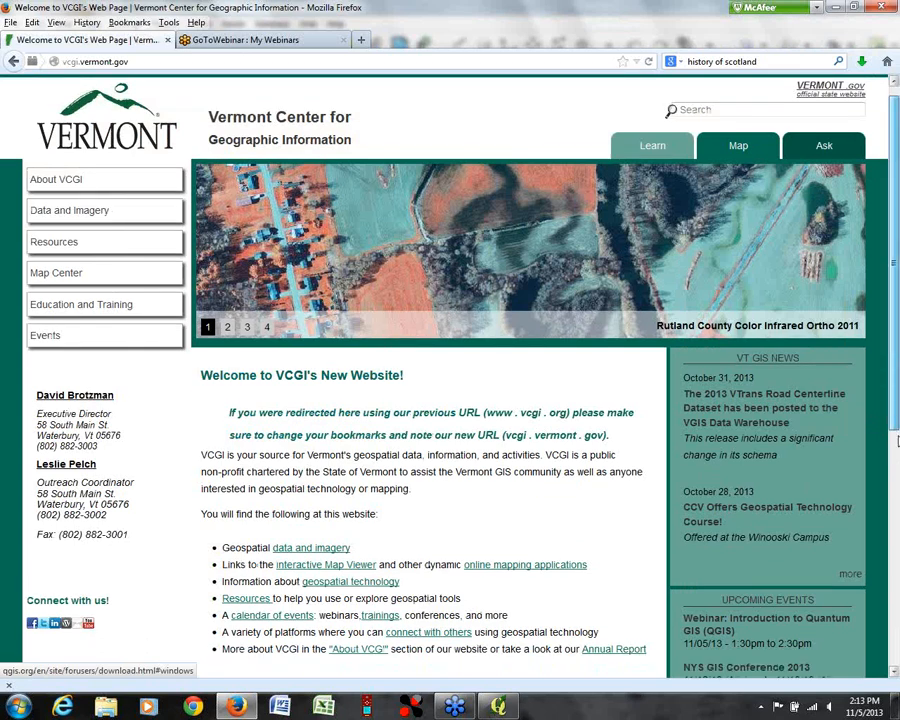
scroll(897, 440, "down", 3)
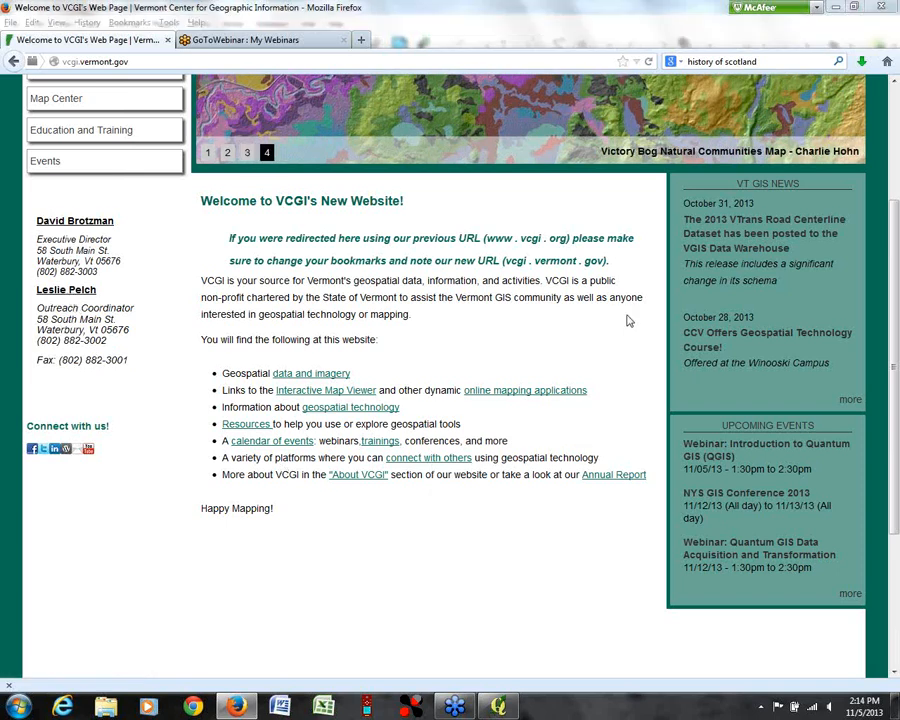
left_click_drag(896, 203, 669, 94)
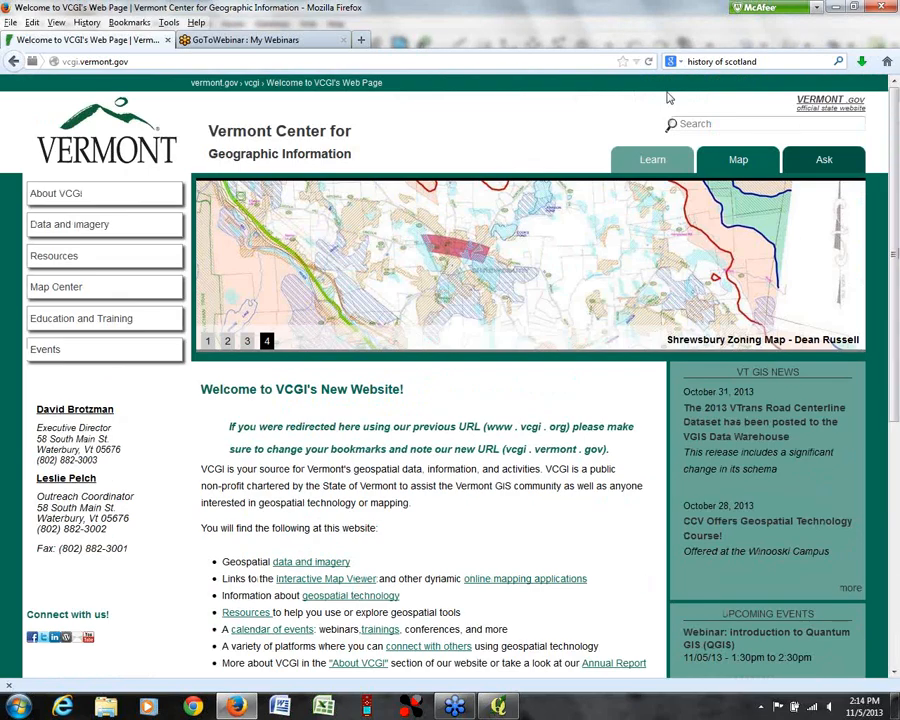
left_click(48, 225)
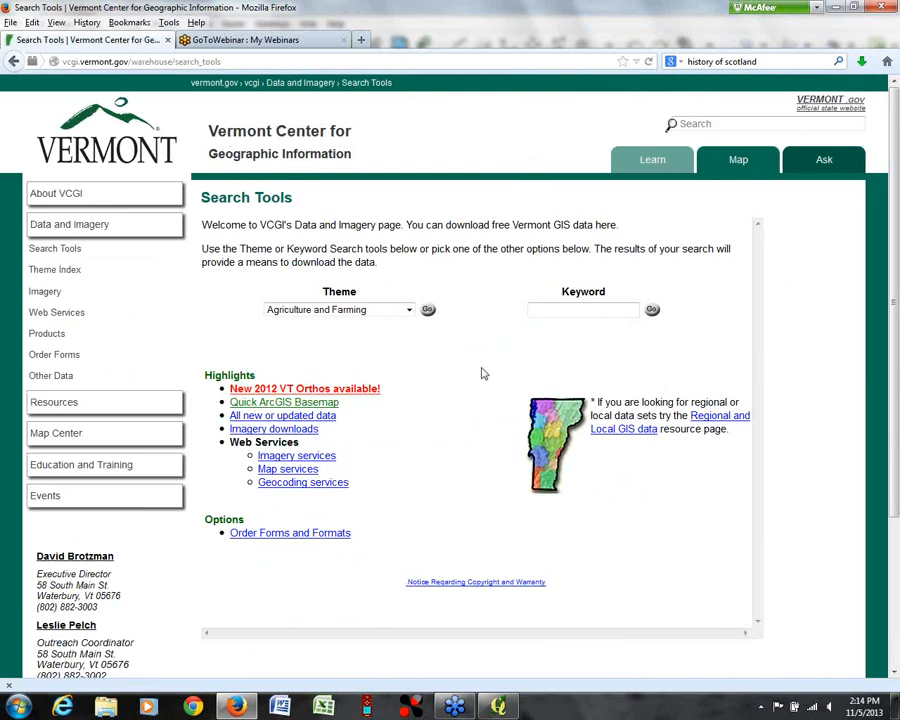
Step: Enter airports as the data search keyword and reopen the blank Data and Imagery search page
left_click(566, 312)
type("airpor")
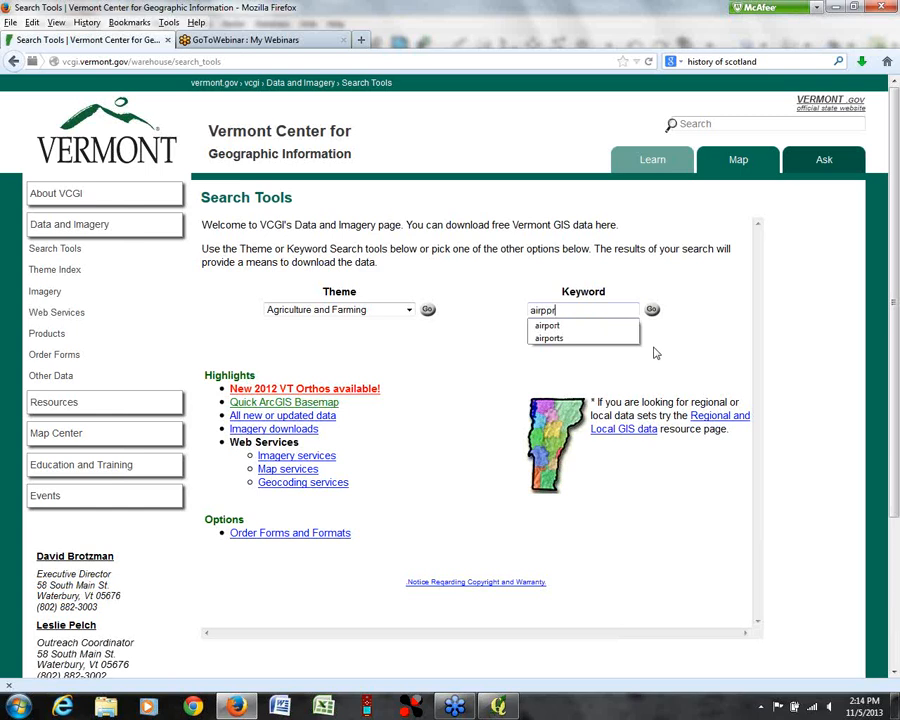
type("ts")
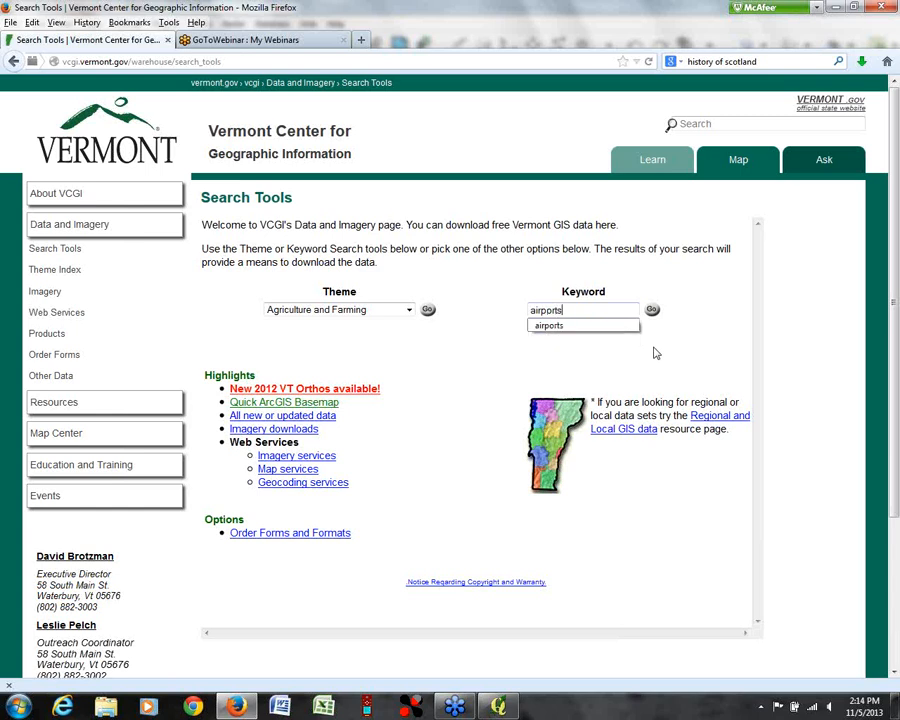
left_click(628, 571)
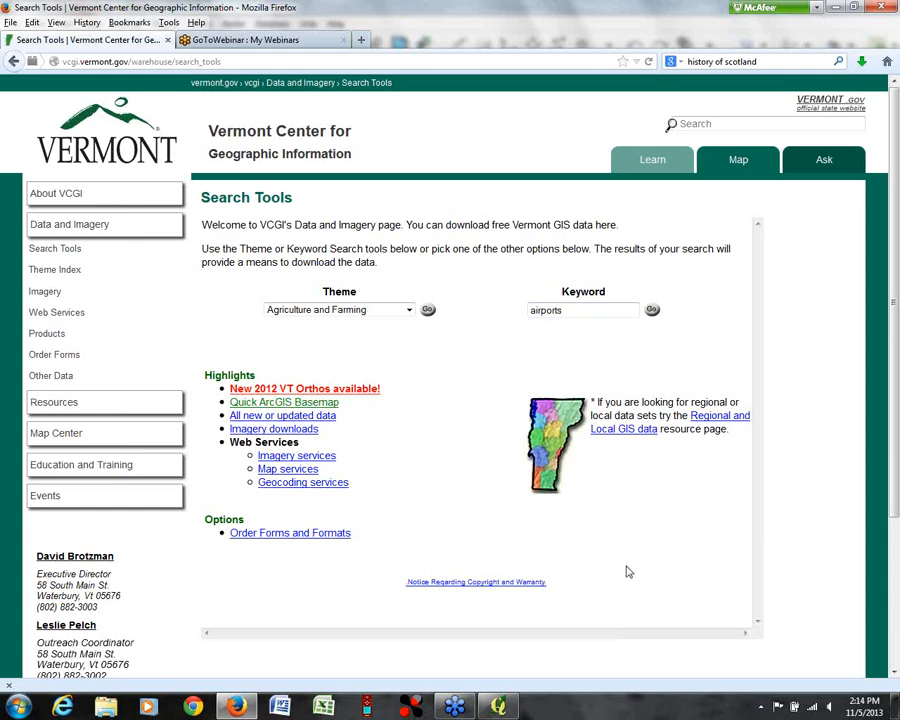
left_click(60, 230)
Step: Browse the list of data themes without choosing one
left_click(558, 309)
left_click(409, 310)
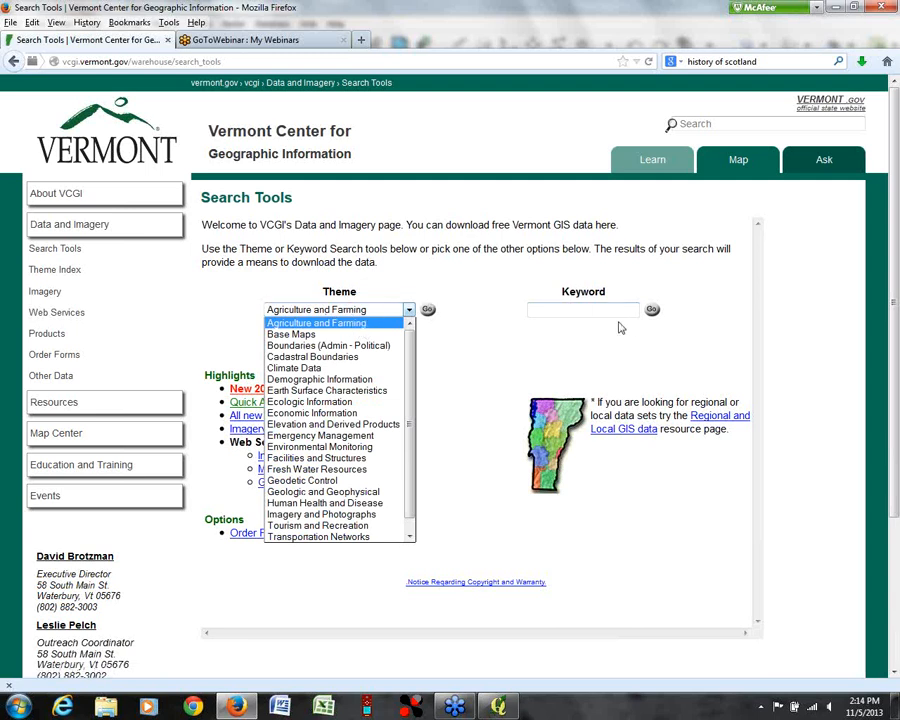
scroll(413, 390, "down", 1)
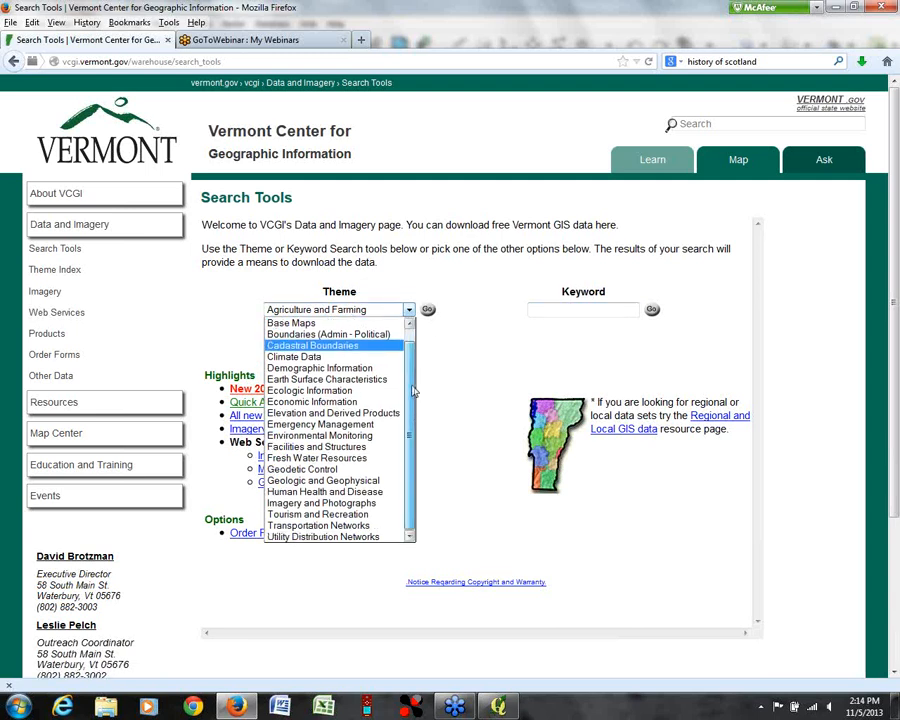
scroll(410, 390, "up", 1)
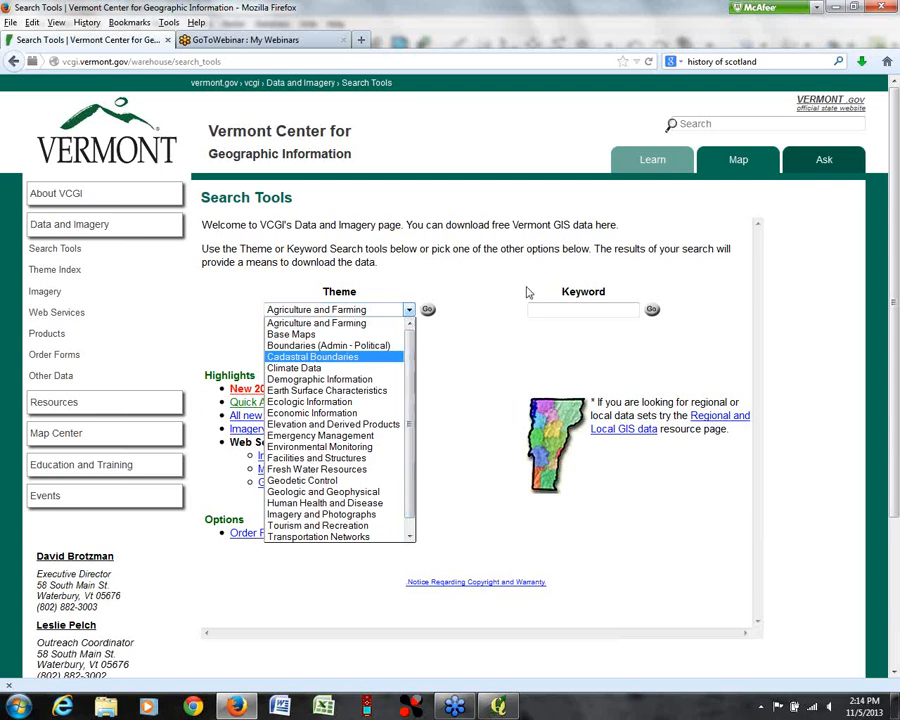
left_click(551, 311)
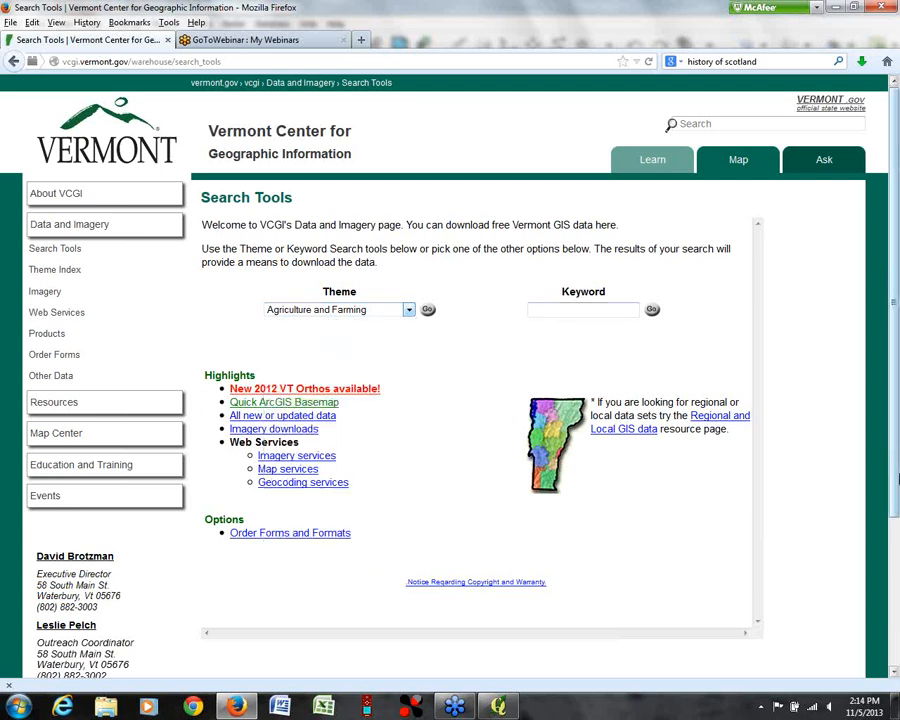
Step: Search the Vermont GIS data by the keyword airports
left_click(566, 309)
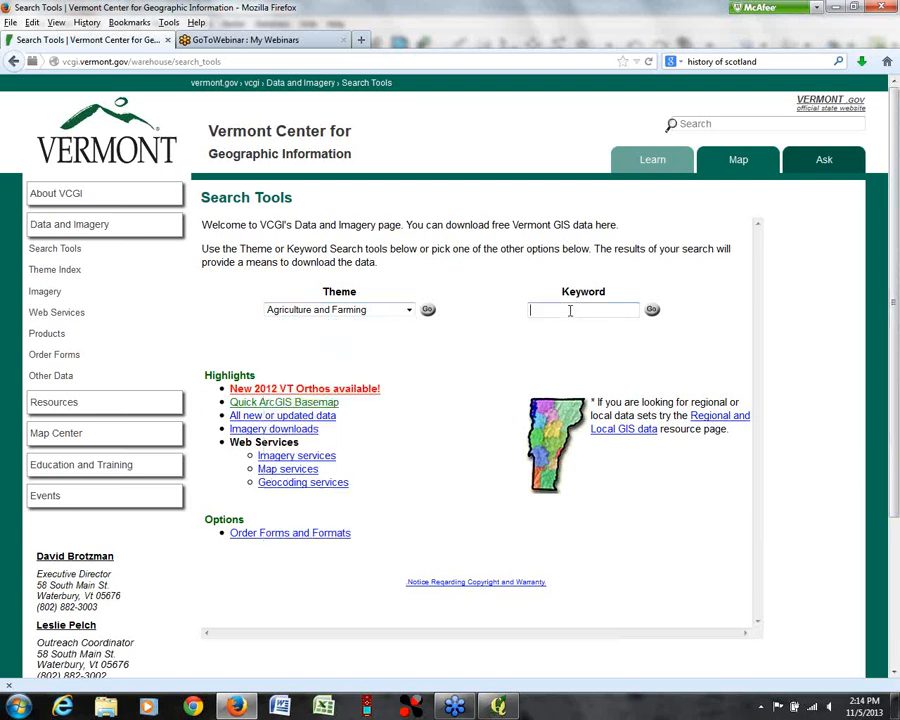
type("airpo")
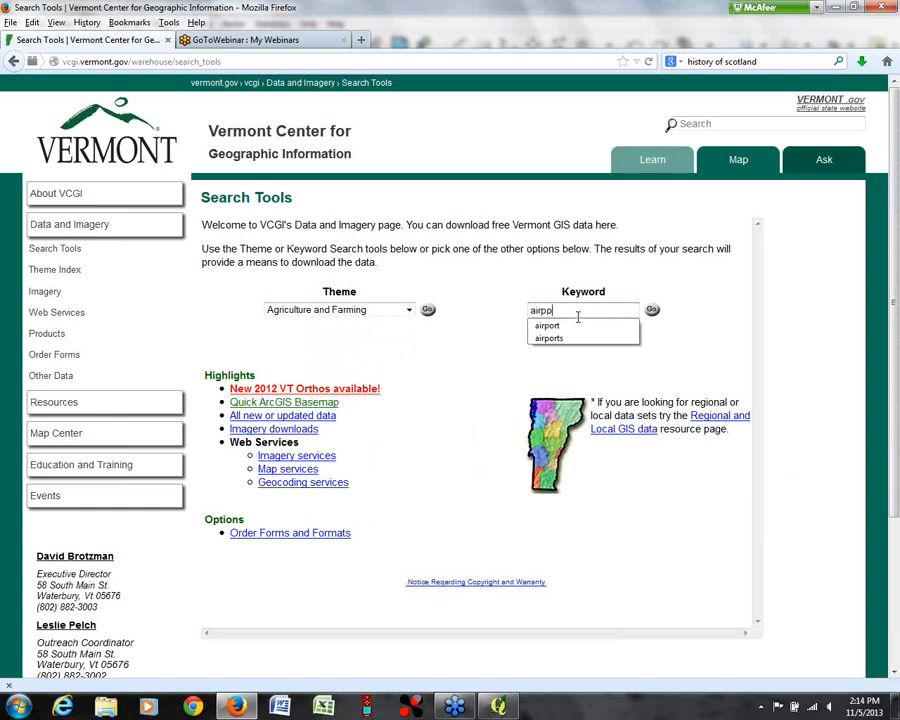
type("rts")
key("Return")
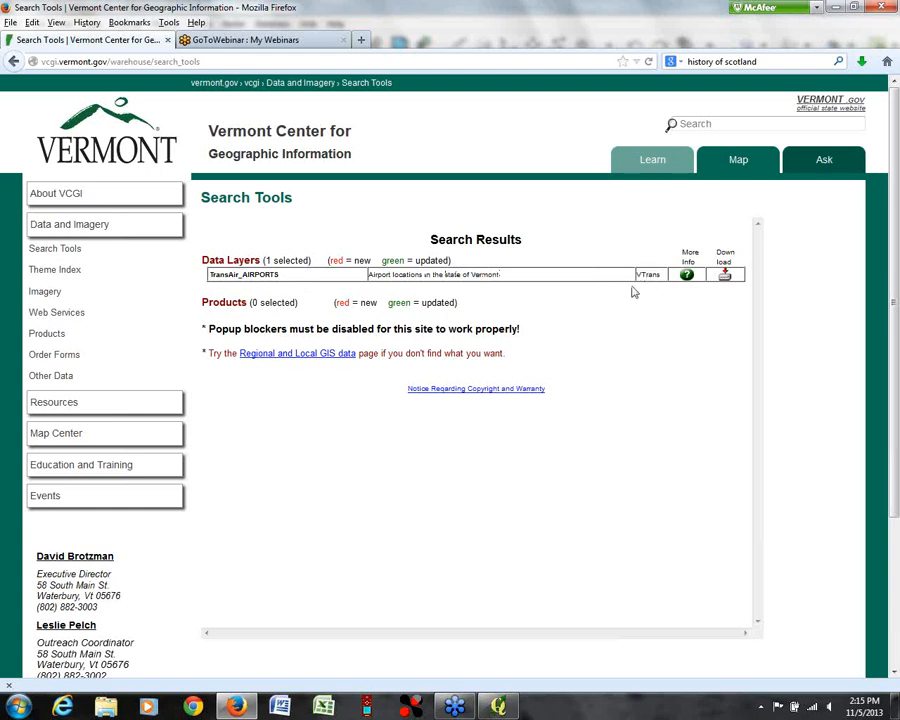
Step: Start the TransAir_AIRPORTS download but cancel it, and open the layer's additional information
left_click(725, 275)
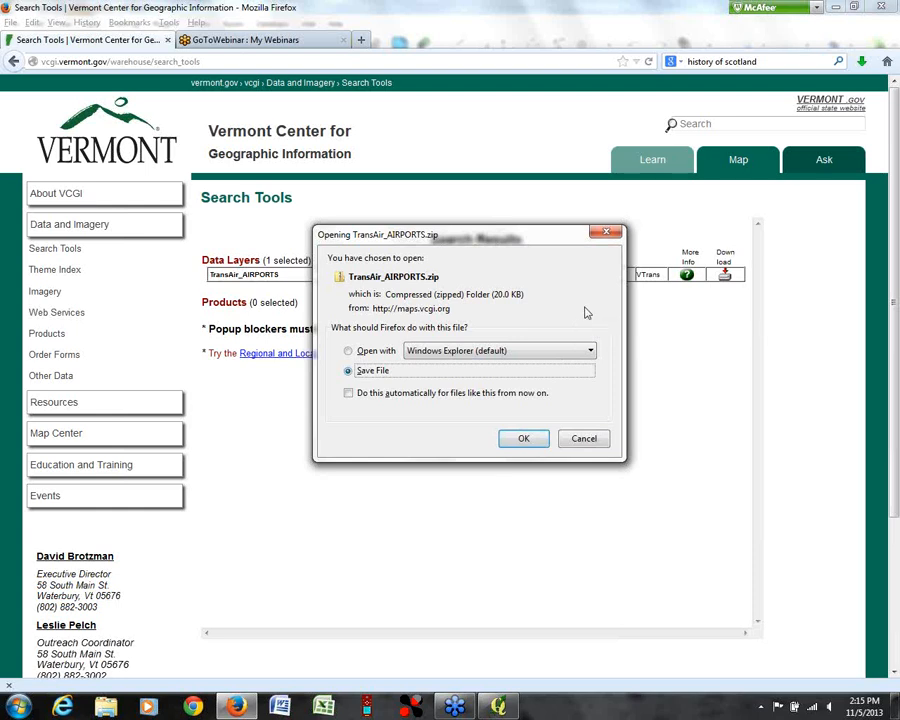
left_click(607, 234)
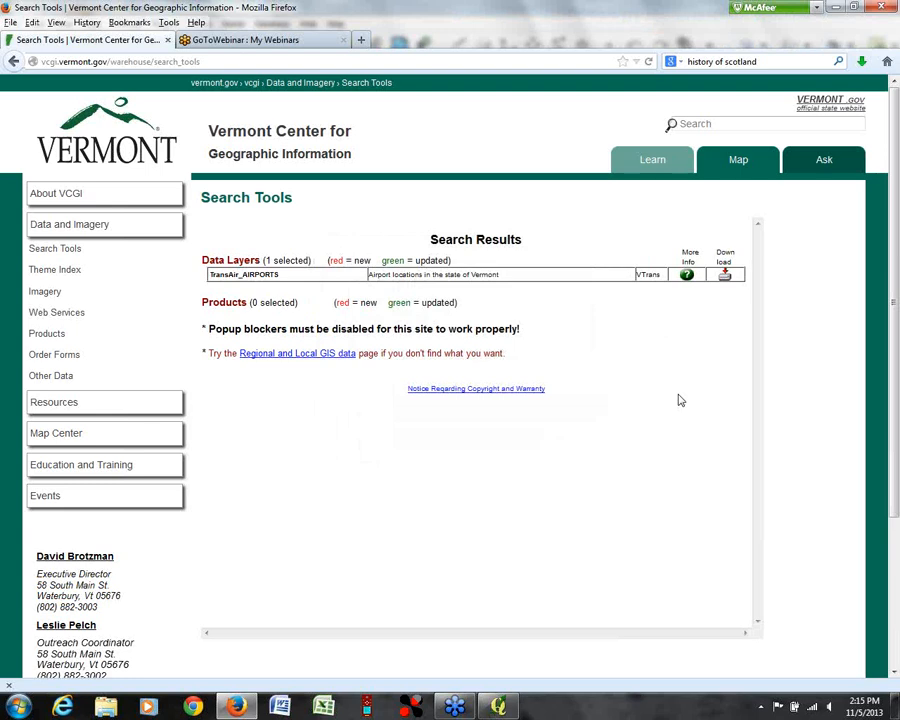
left_click(687, 277)
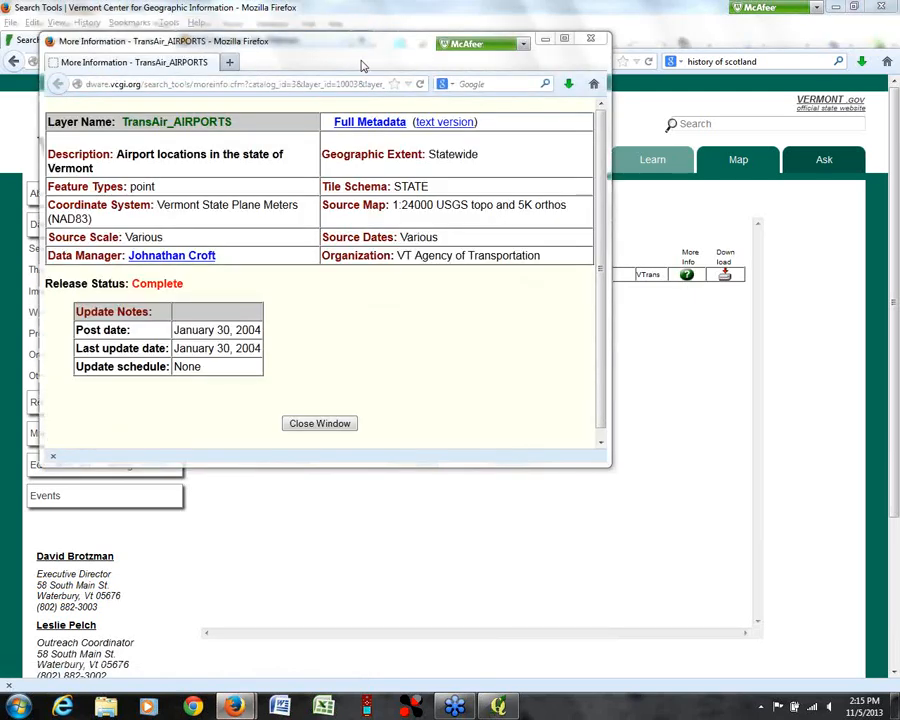
Step: Open the full metadata of TransAir_AIRPORTS in a maximized window and expand its Description entry to read the abstract
left_click_drag(207, 42, 345, 66)
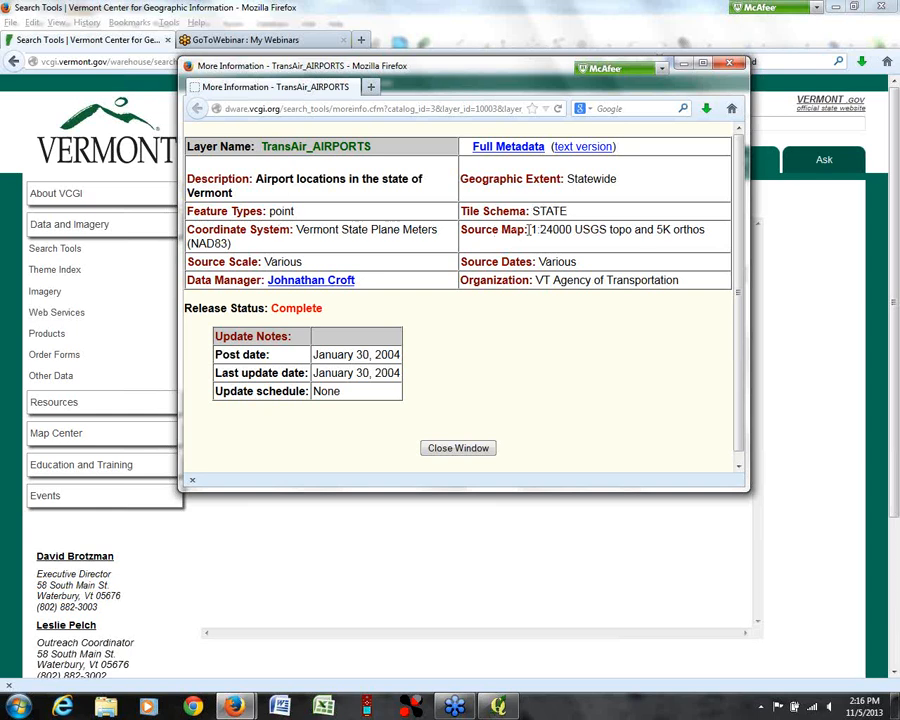
left_click(513, 150)
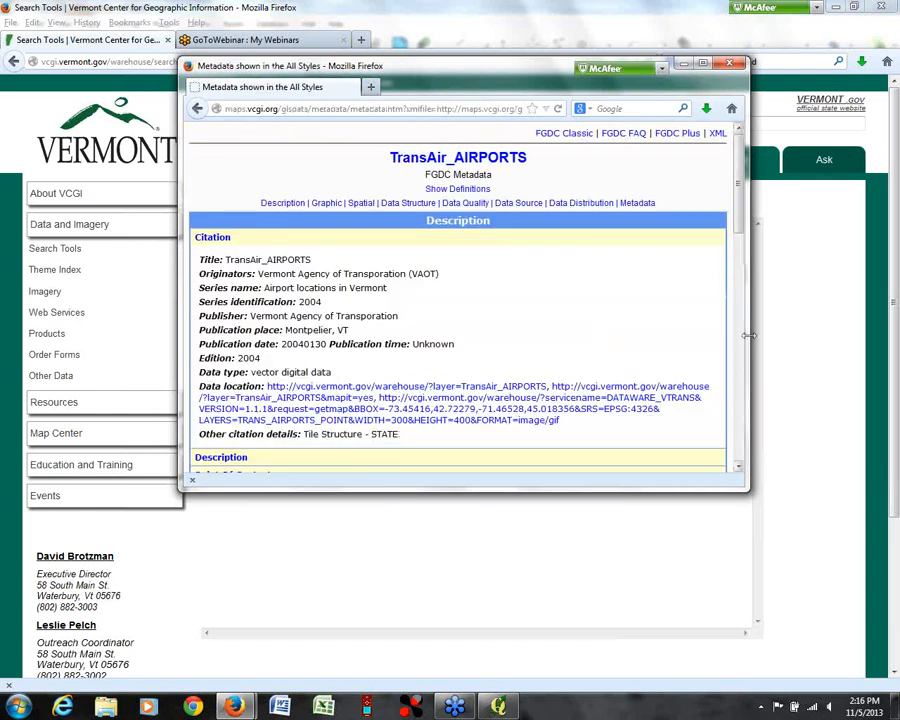
left_click(703, 64)
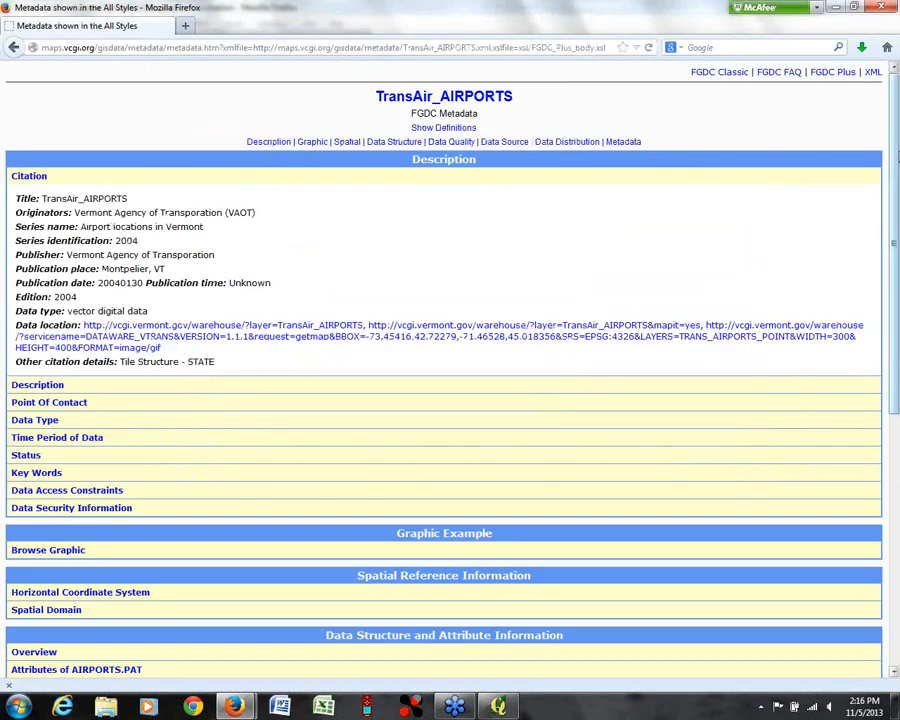
scroll(896, 158, "down", 2)
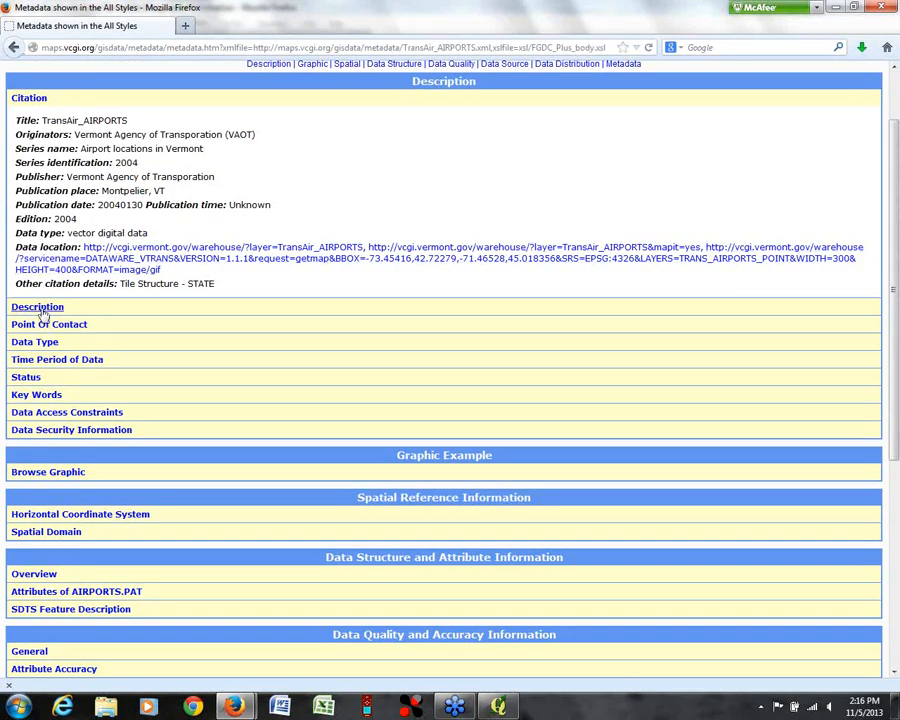
left_click(39, 309)
scroll(35, 311, "down", 2)
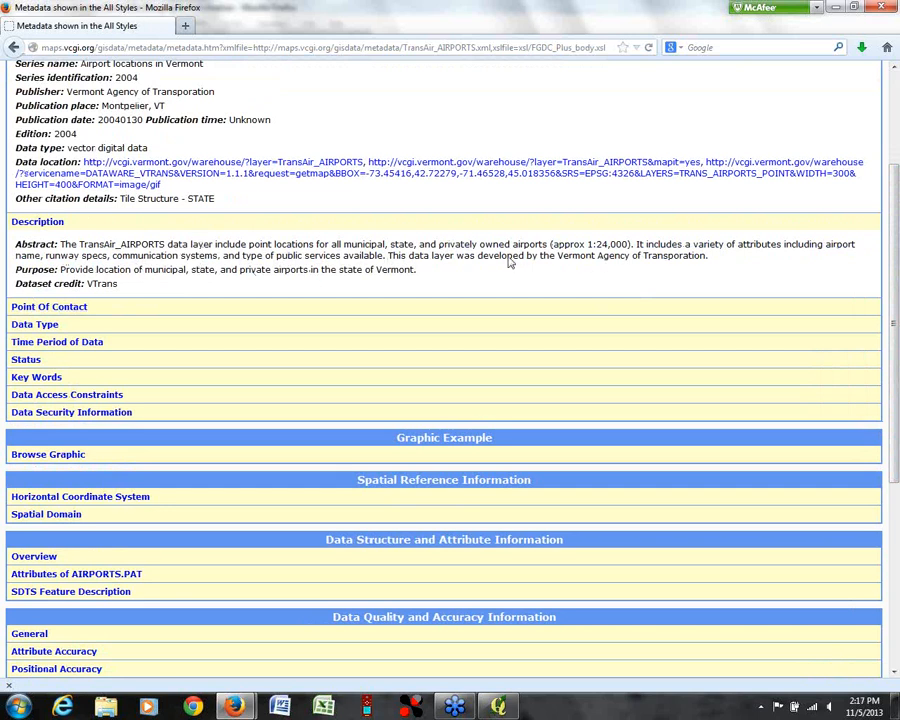
Step: Expand the General, Attribute Accuracy and Positional Accuracy entries under Data Quality and Accuracy Information and read them
scroll(640, 185, "down", 2)
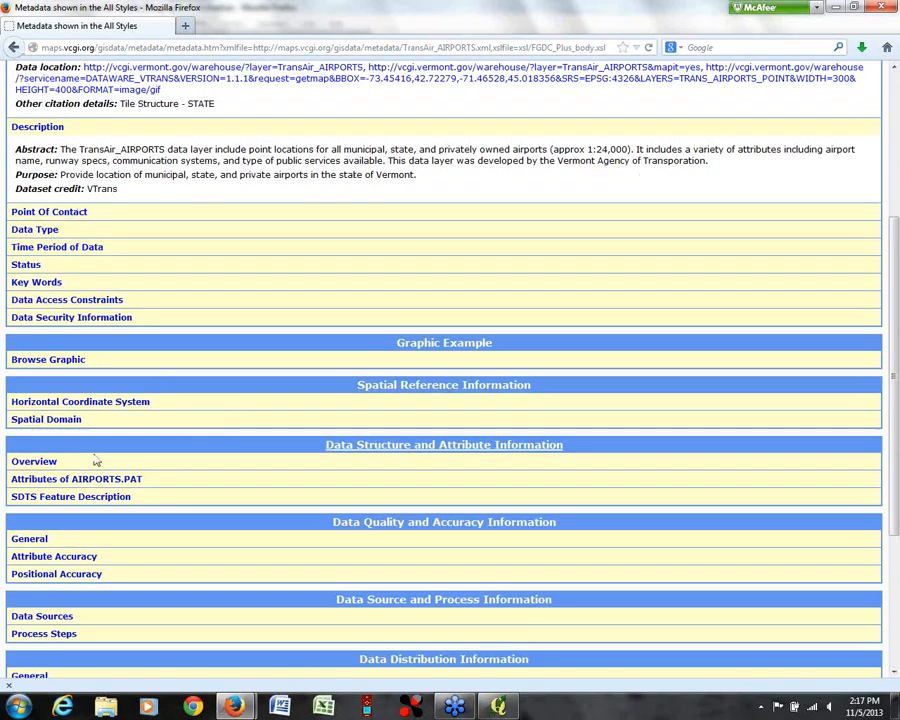
scroll(640, 420, "down", 2)
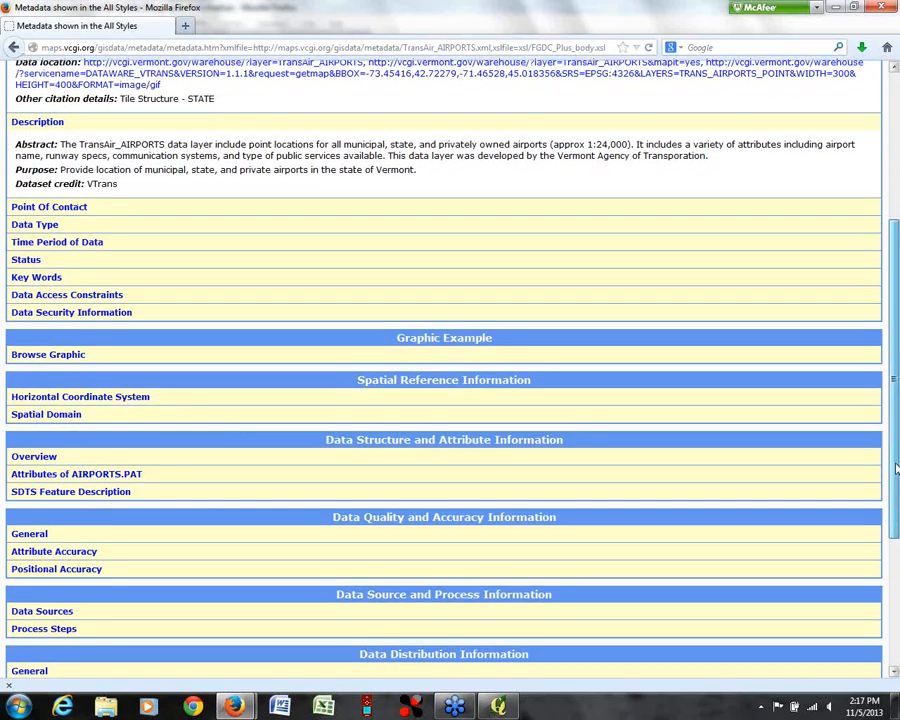
left_click(34, 432)
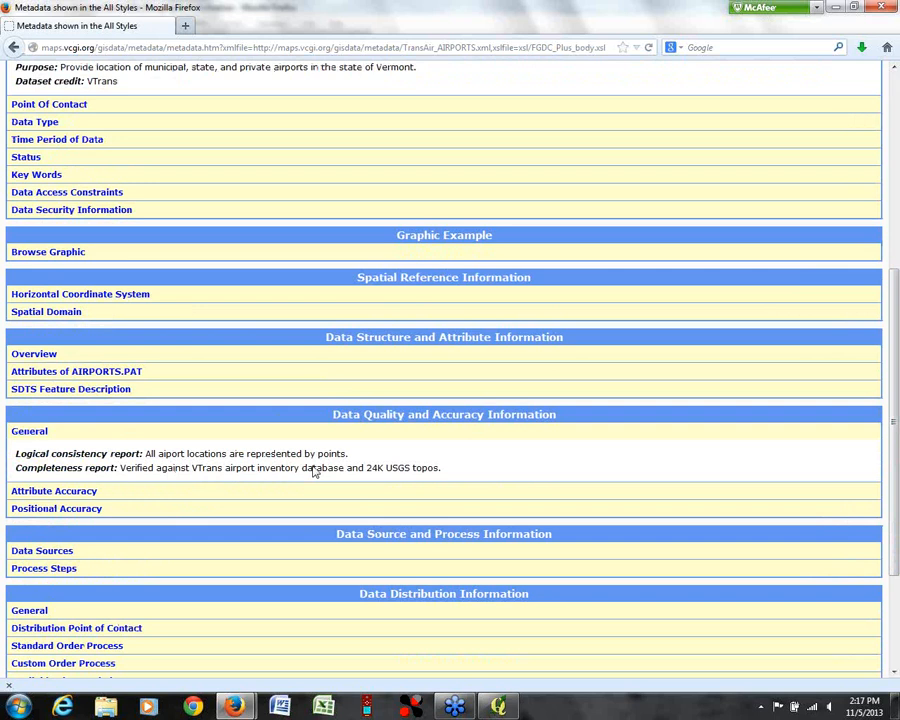
left_click(48, 492)
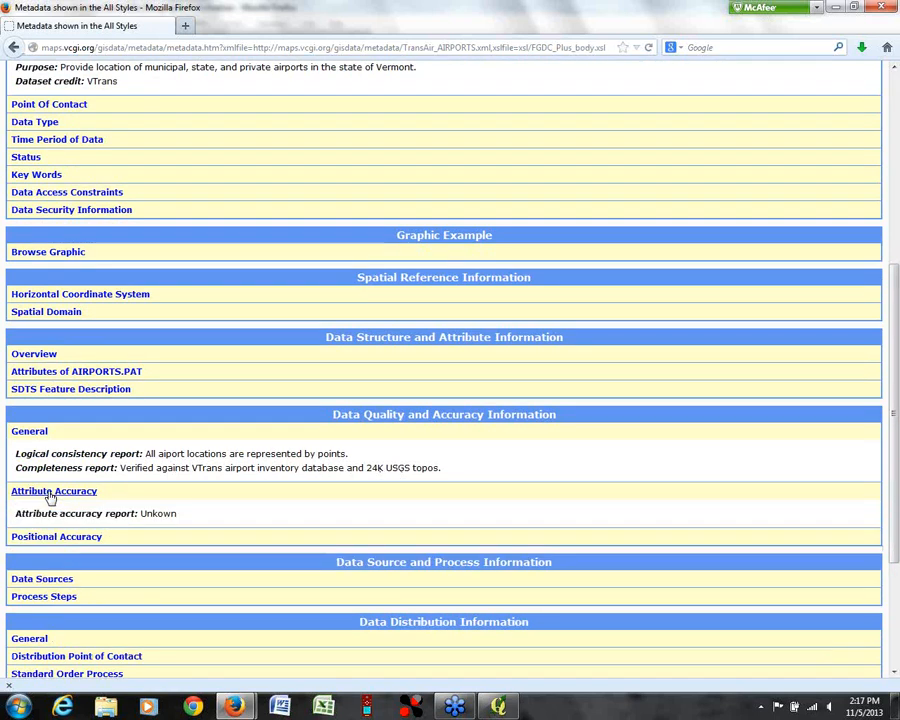
left_click(41, 540)
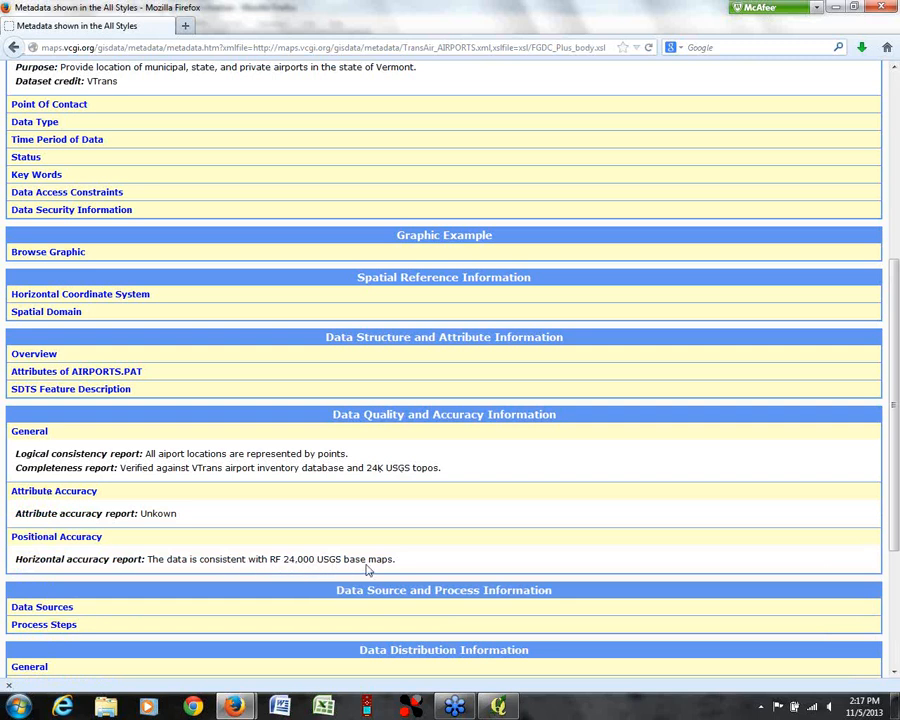
scroll(897, 492, "down", 1)
scroll(897, 492, "down", 4)
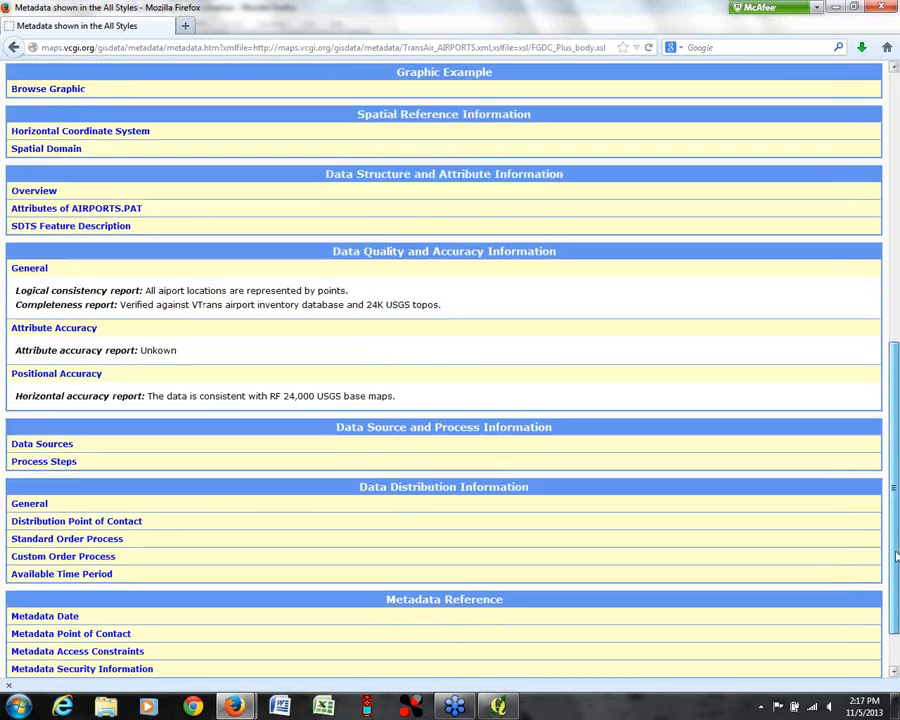
Step: Expand the Data Structure and Attribute Information section and read through the attribute definitions of AIRPORTS.PAT
scroll(897, 543, "up", 3)
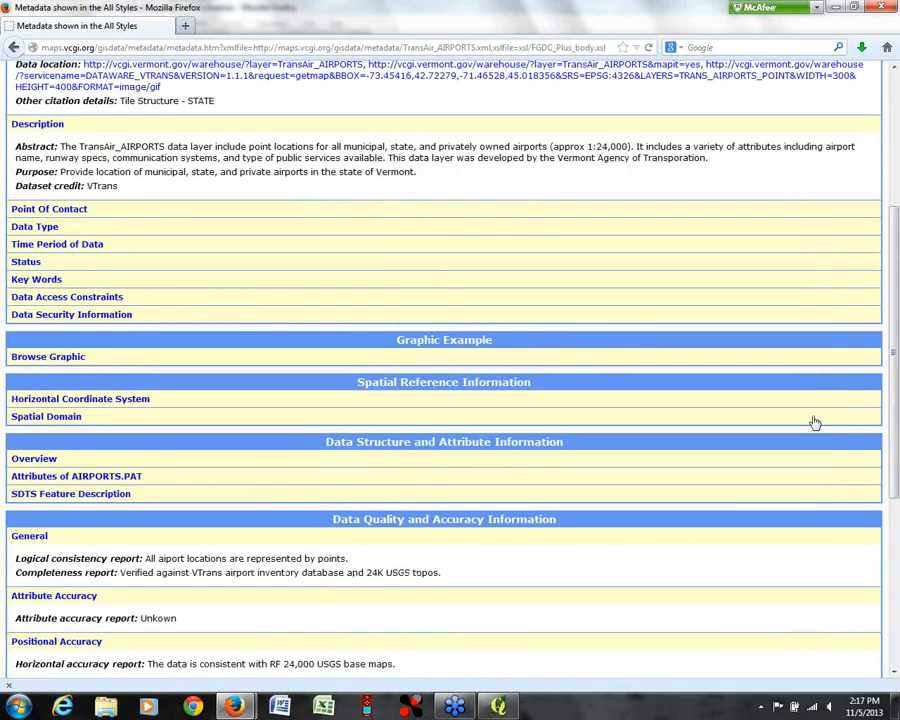
left_click(376, 446)
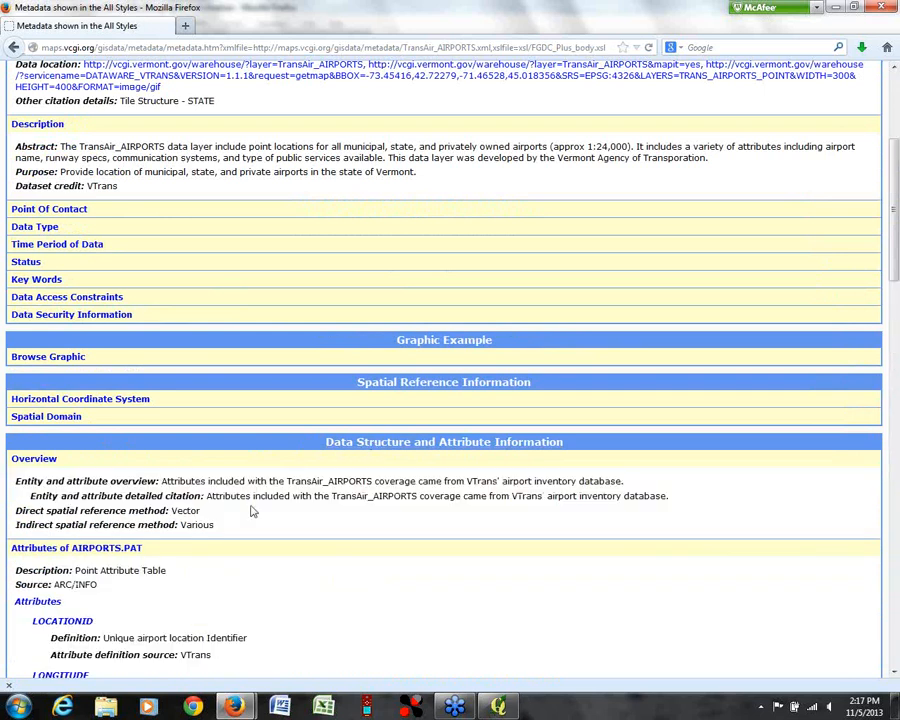
left_click_drag(895, 170, 898, 263)
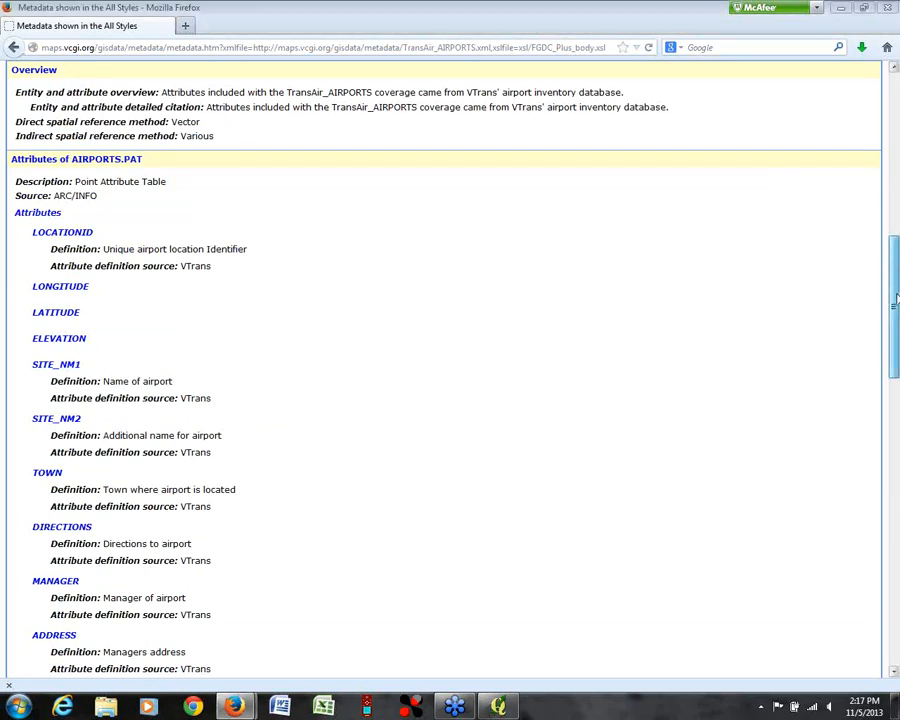
scroll(731, 335, "down", 3)
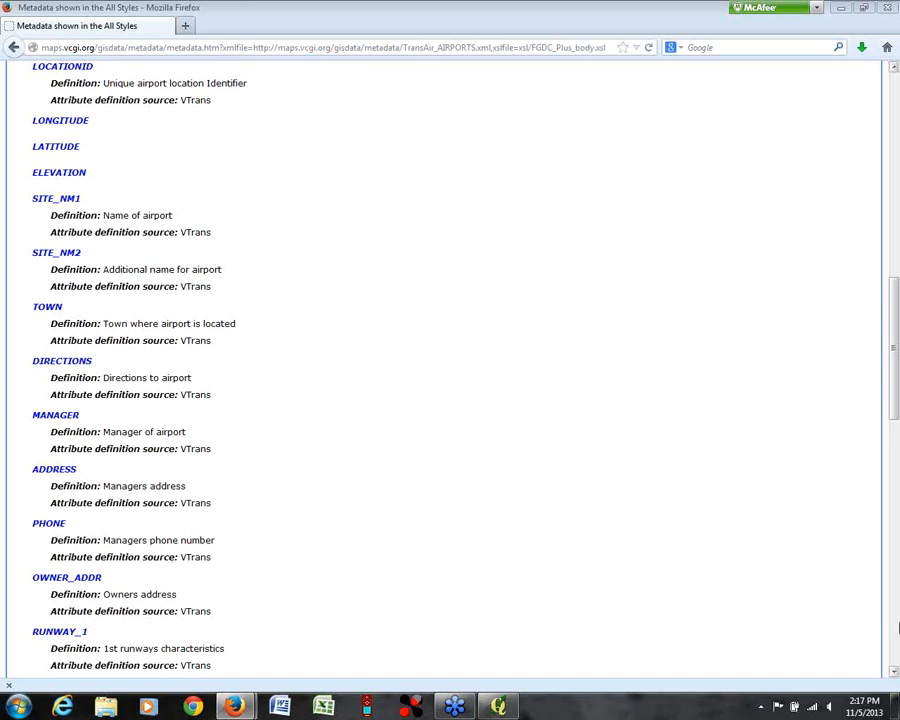
scroll(894, 677, "down", 7)
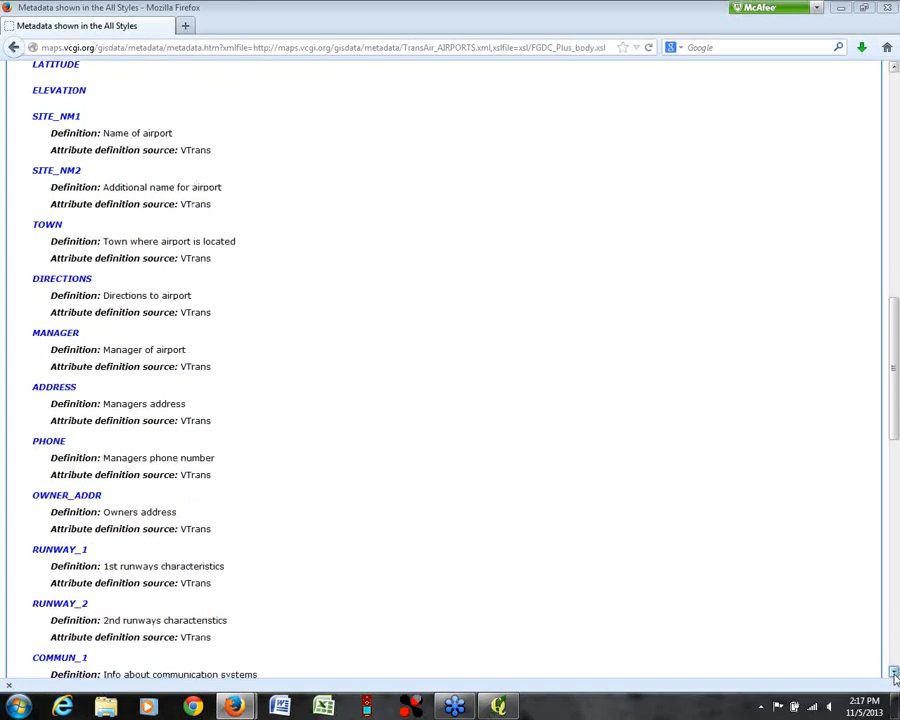
scroll(894, 677, "down", 2)
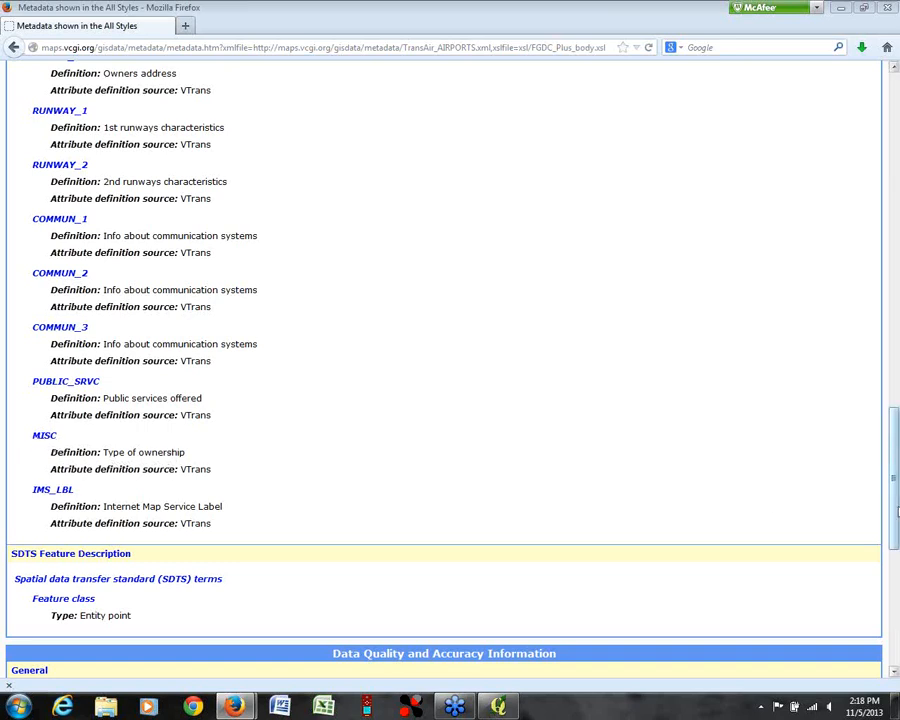
Step: Expand the Horizontal Coordinate System entry and its Coordinate System Details to examine the grid coordinate system
left_click_drag(897, 510, 898, 160)
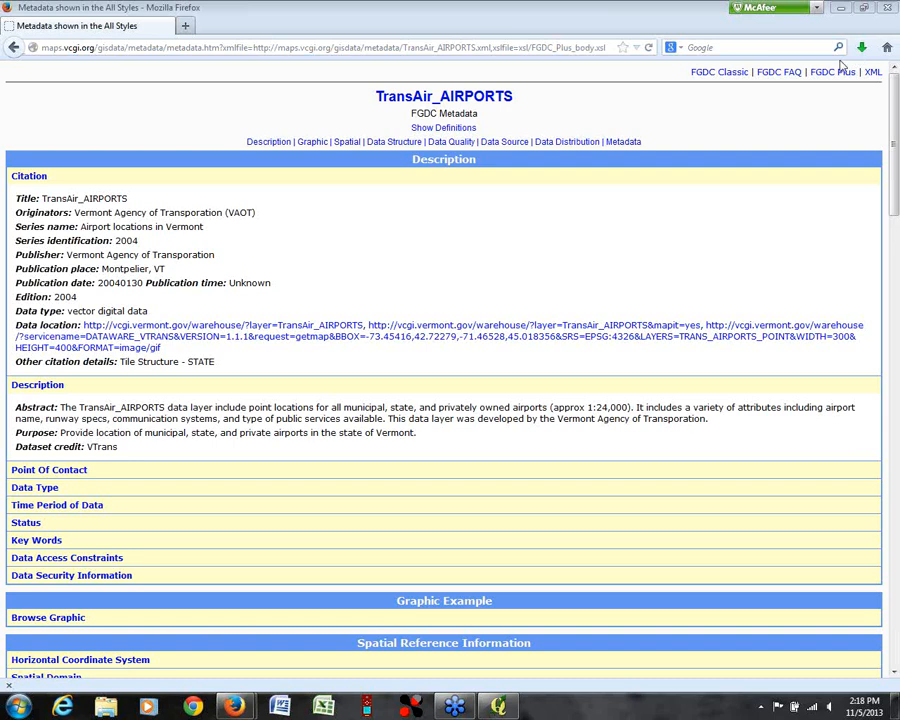
scroll(463, 354, "down", 4)
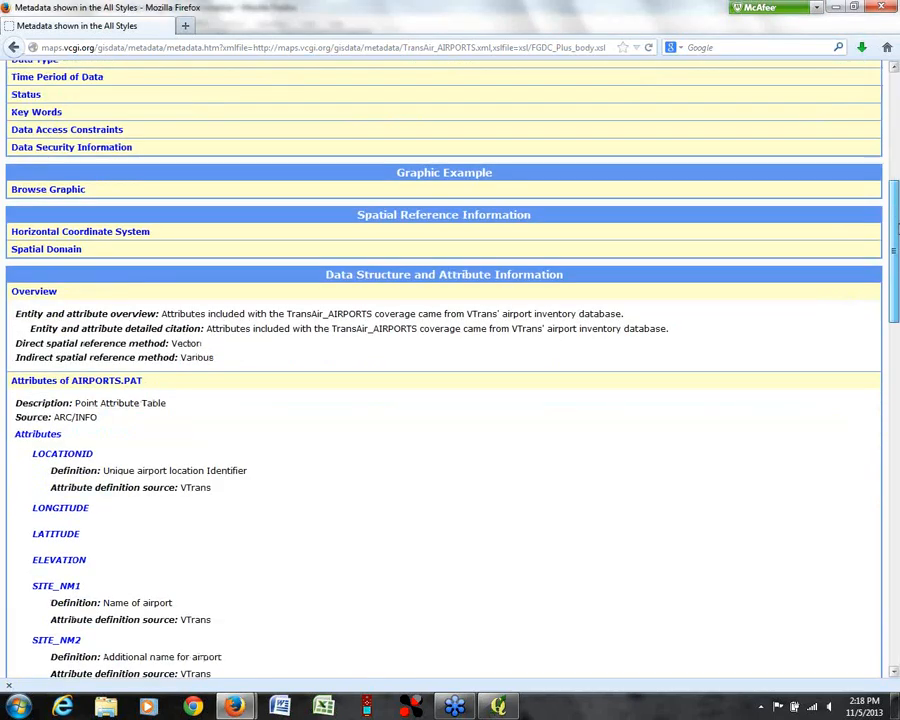
scroll(463, 354, "up", 1)
left_click(90, 316)
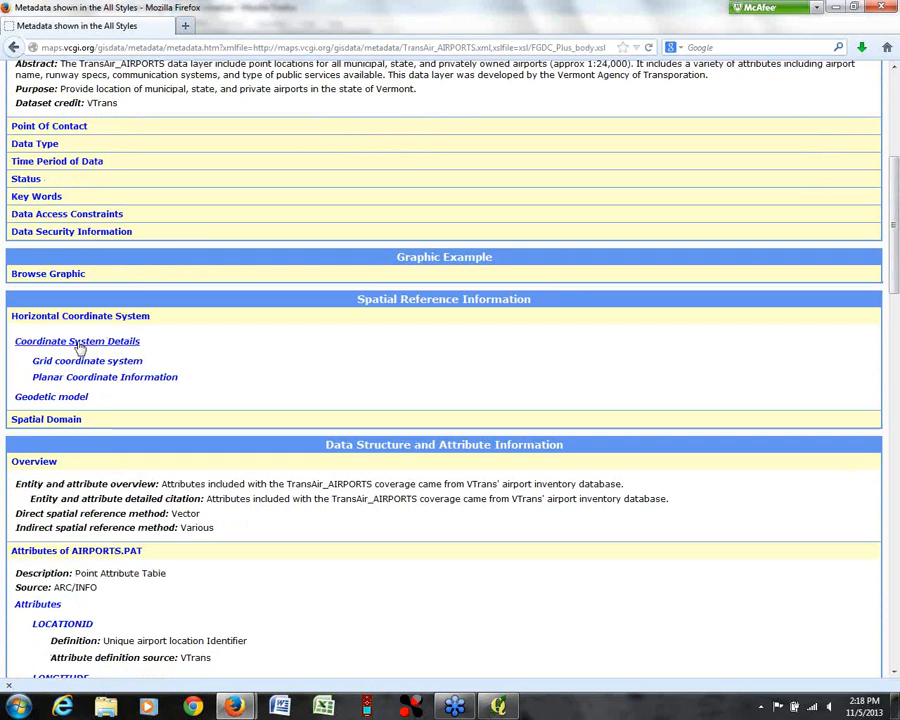
left_click(76, 342)
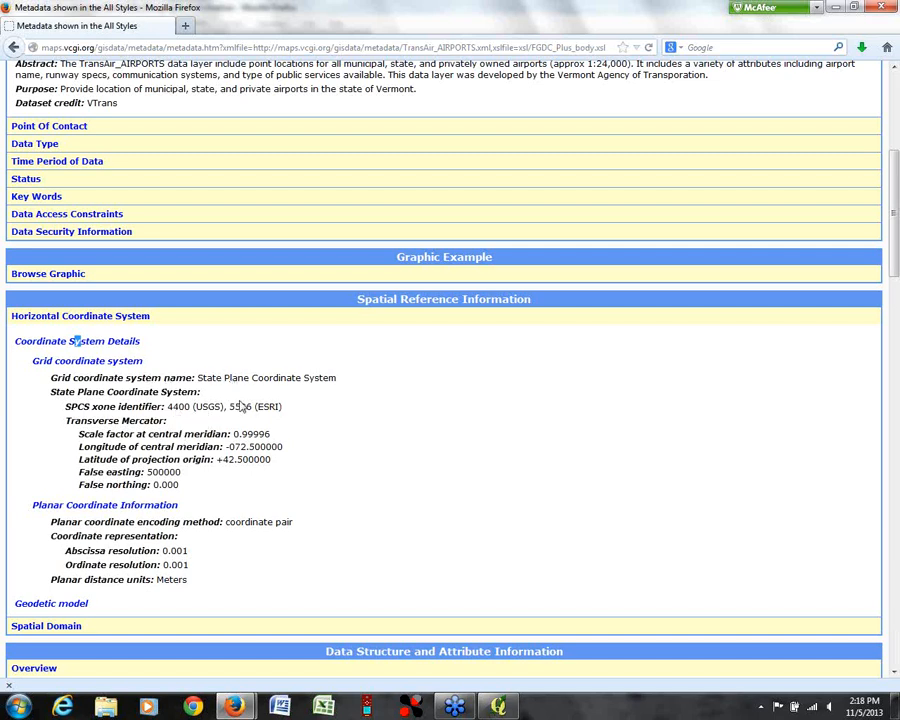
left_click(96, 362)
left_click(97, 364)
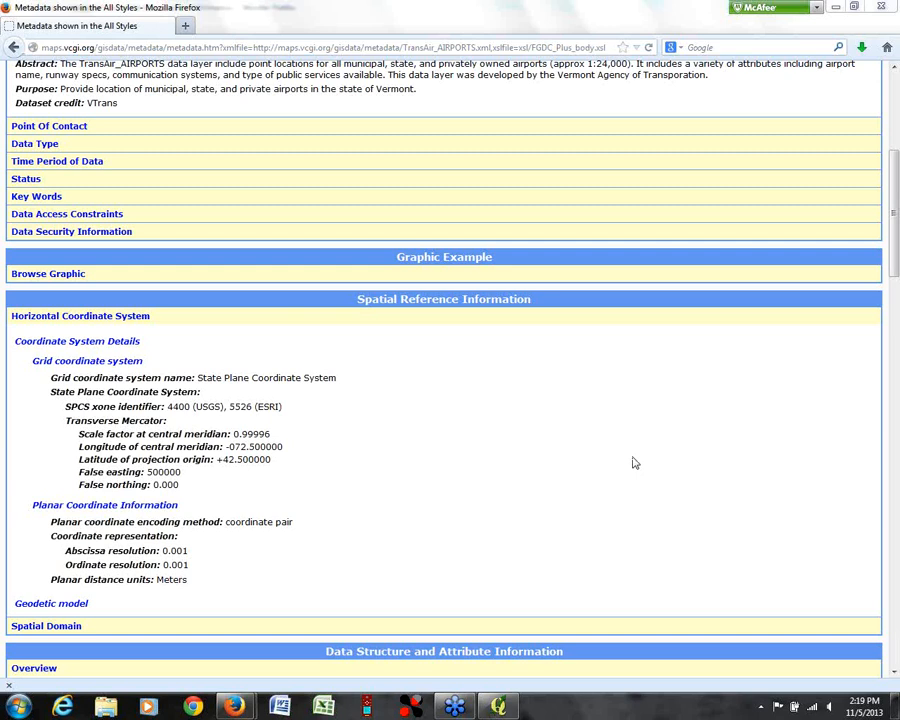
Step: Switch to Quantum GIS and zoom in closely on the winding roads southeast of the highlighted town
left_click(498, 706)
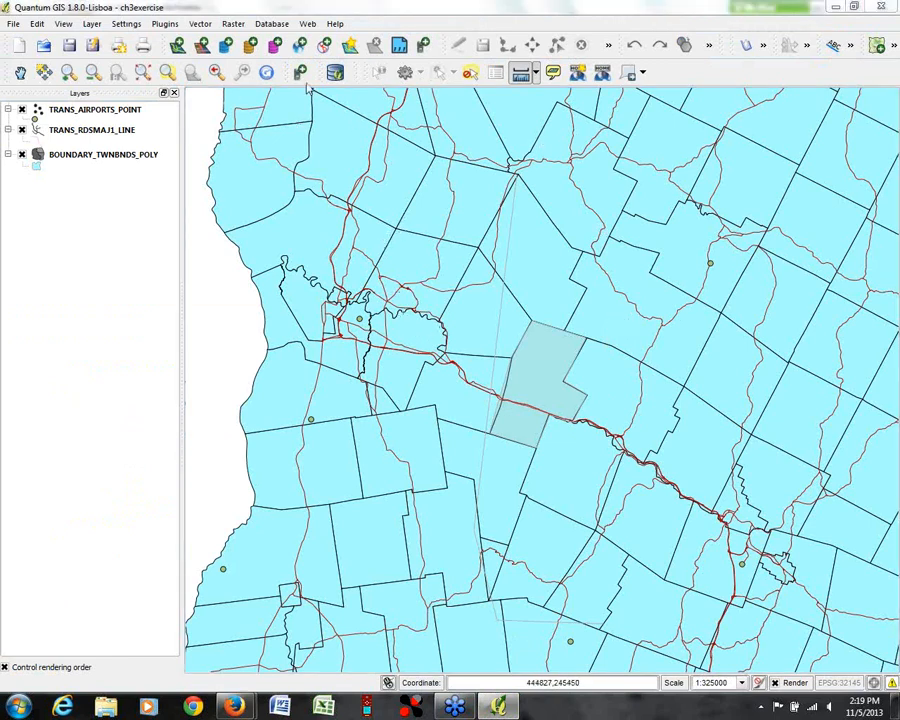
left_click(68, 76)
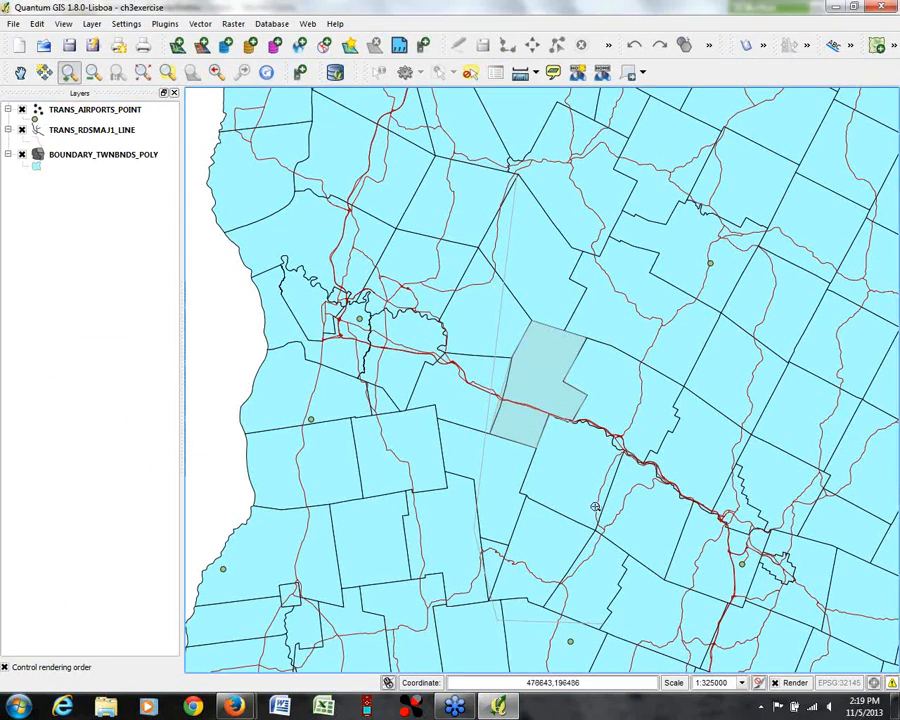
left_click_drag(582, 418, 678, 512)
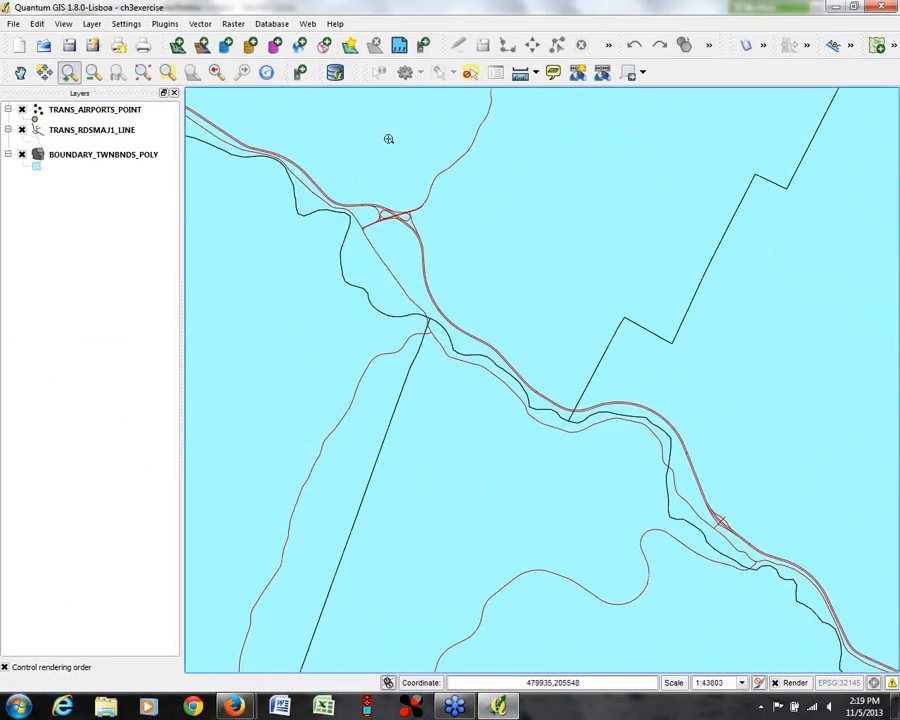
left_click(535, 73)
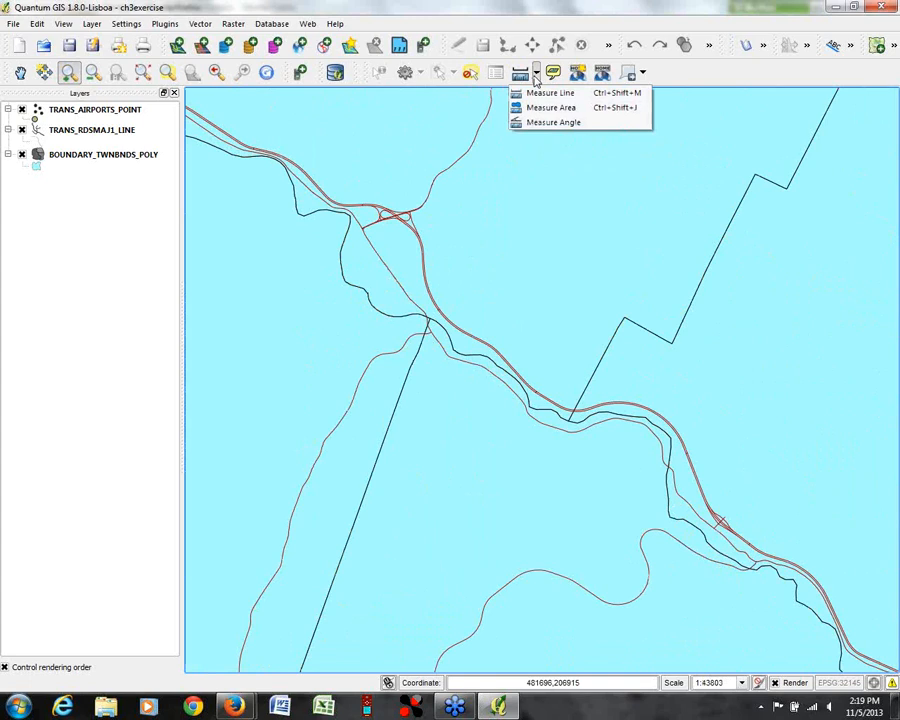
left_click(536, 90)
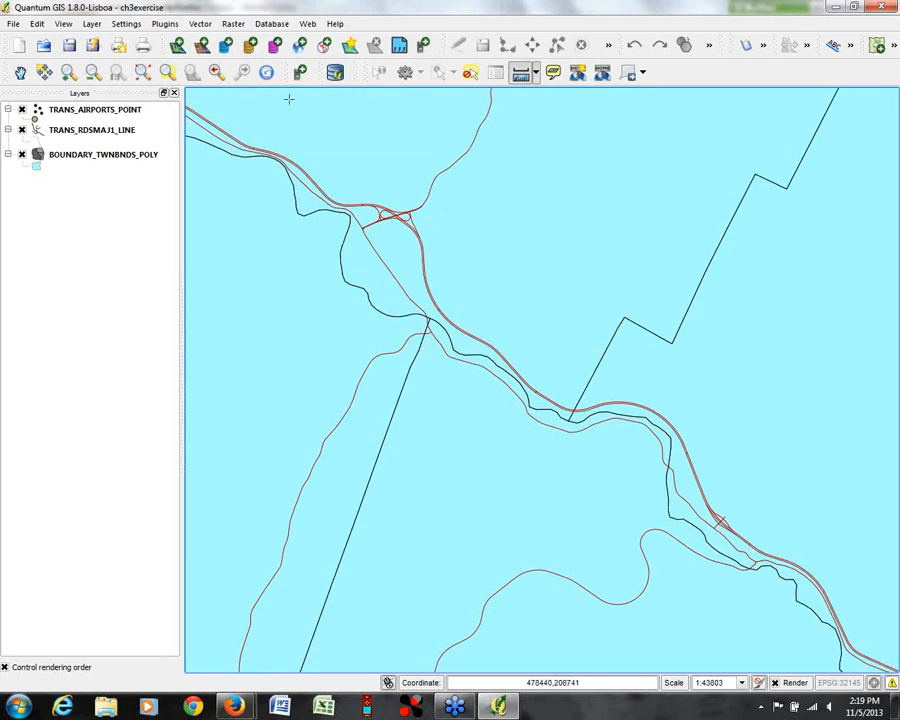
left_click(68, 72)
left_click_drag(414, 294, 769, 588)
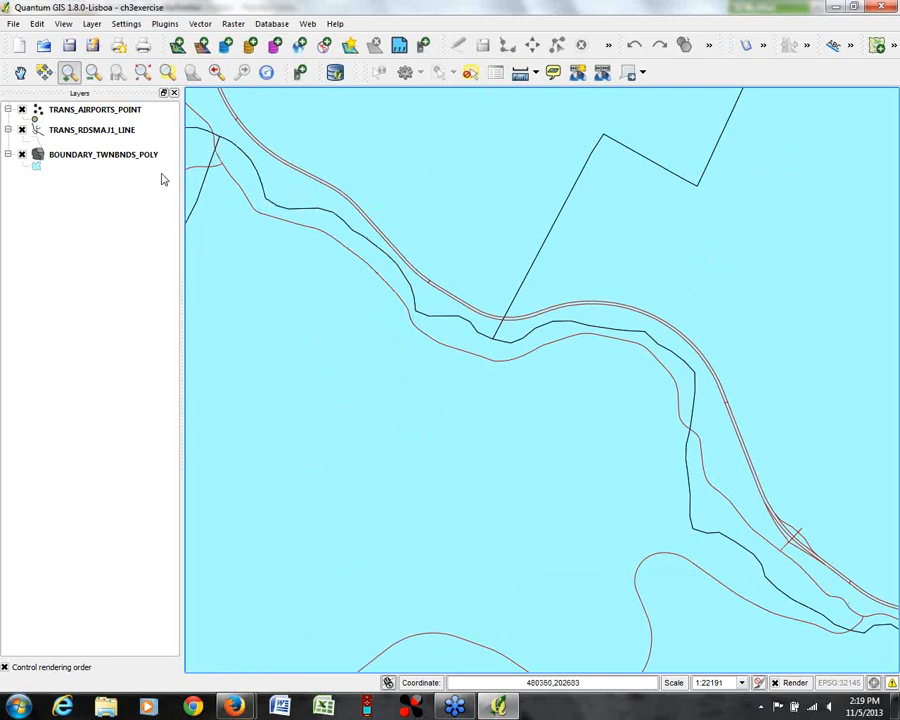
Step: Measure the length of the winding road southwest of the black boundary line with the Measure Line tool, following its curves southeast
left_click(536, 73)
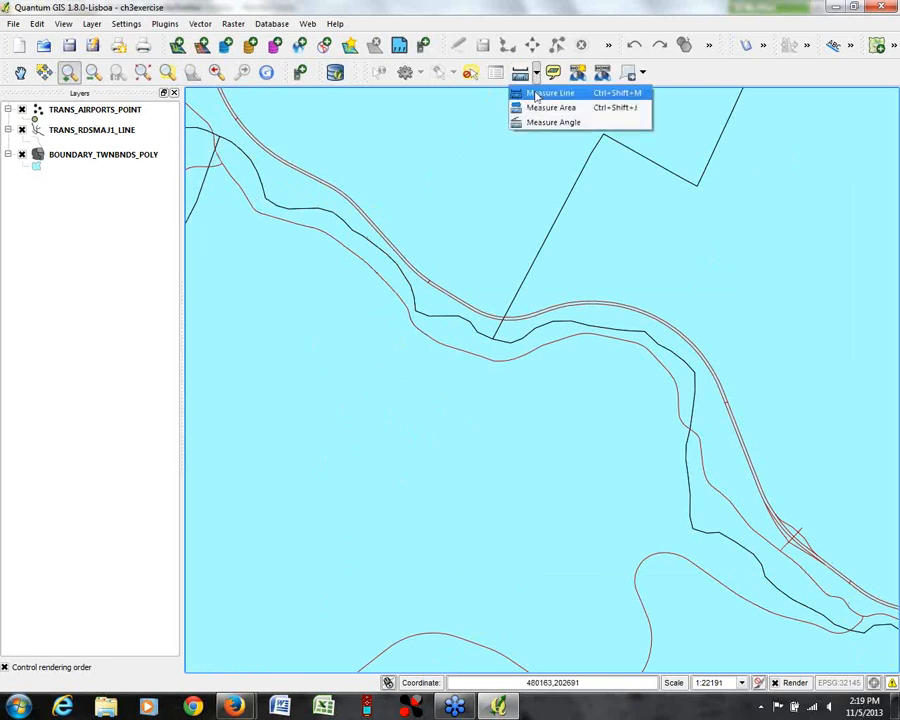
left_click(526, 90)
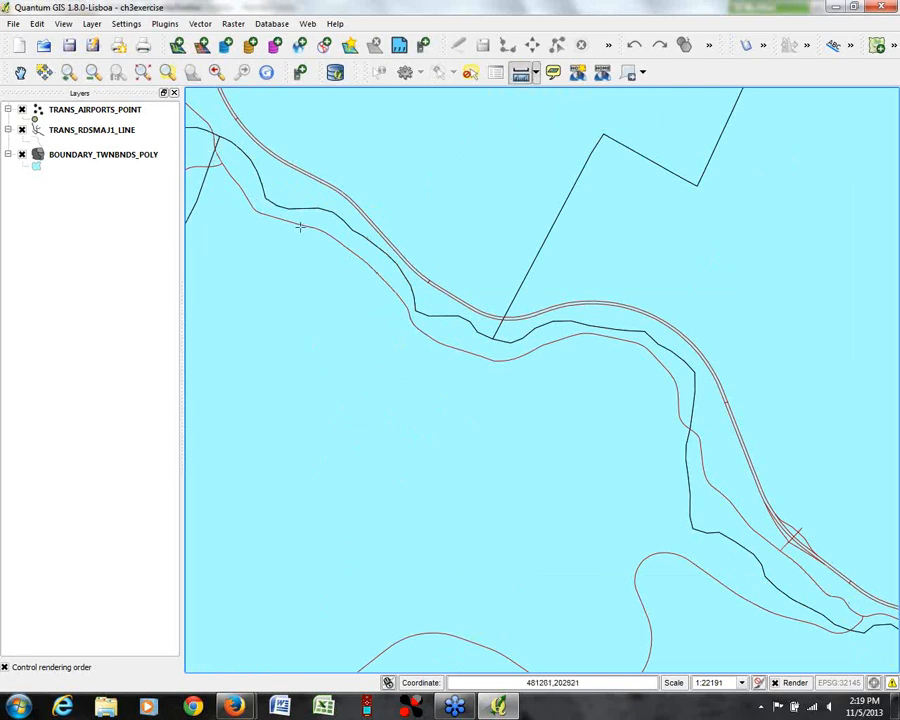
left_click(222, 164)
left_click_drag(287, 195, 123, 286)
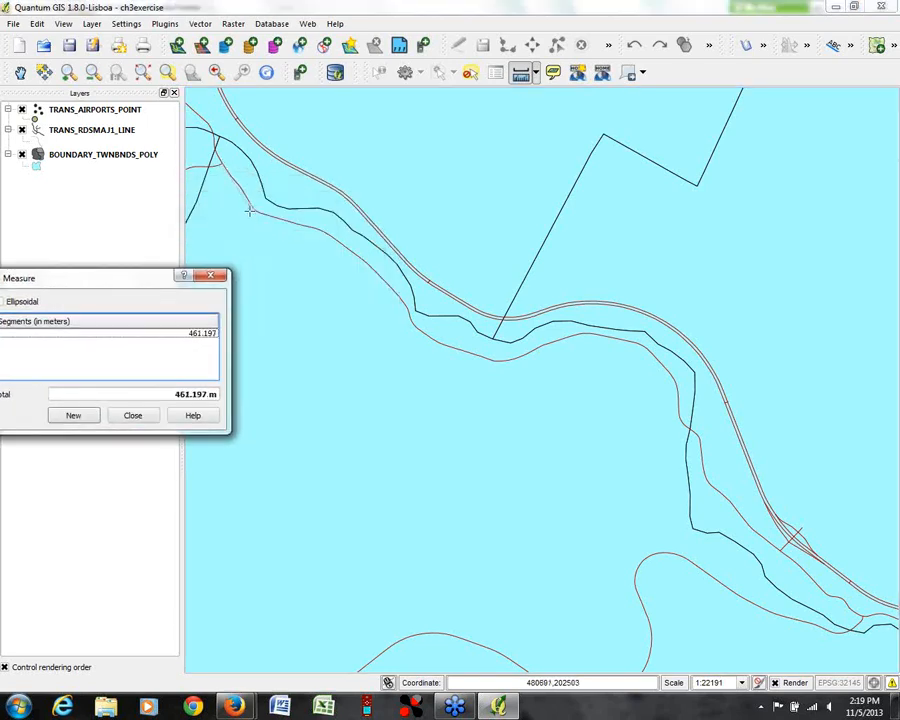
left_click(251, 209)
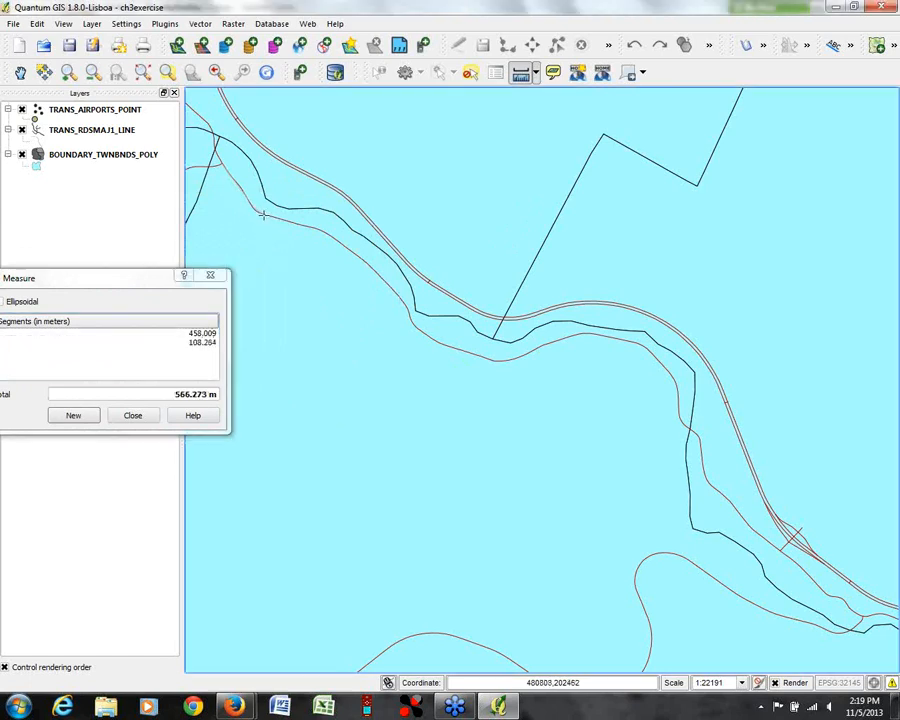
left_click(262, 213)
left_click(289, 221)
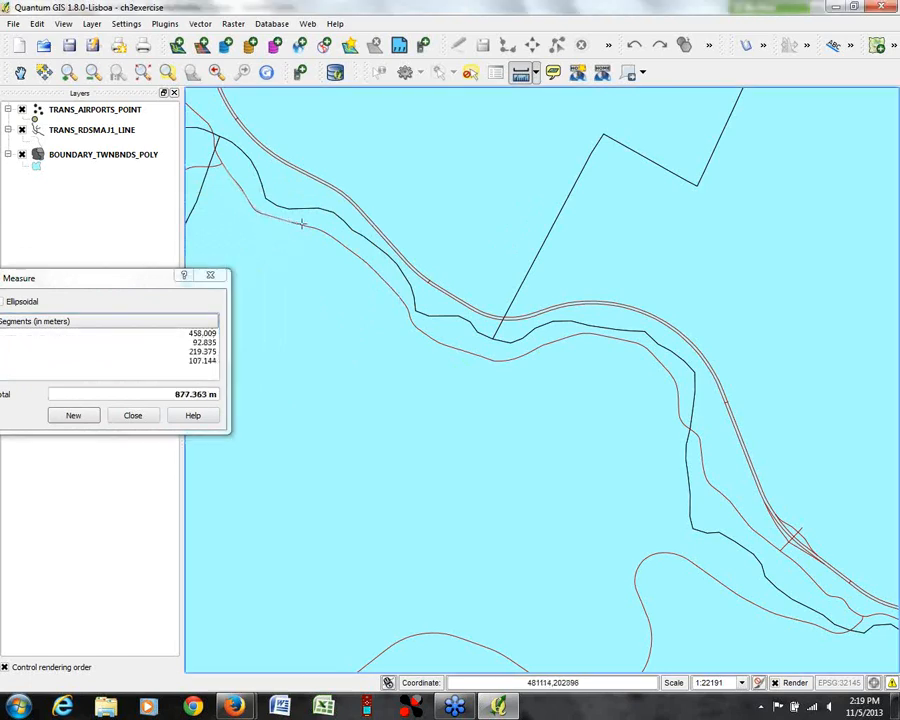
left_click(301, 223)
left_click(325, 232)
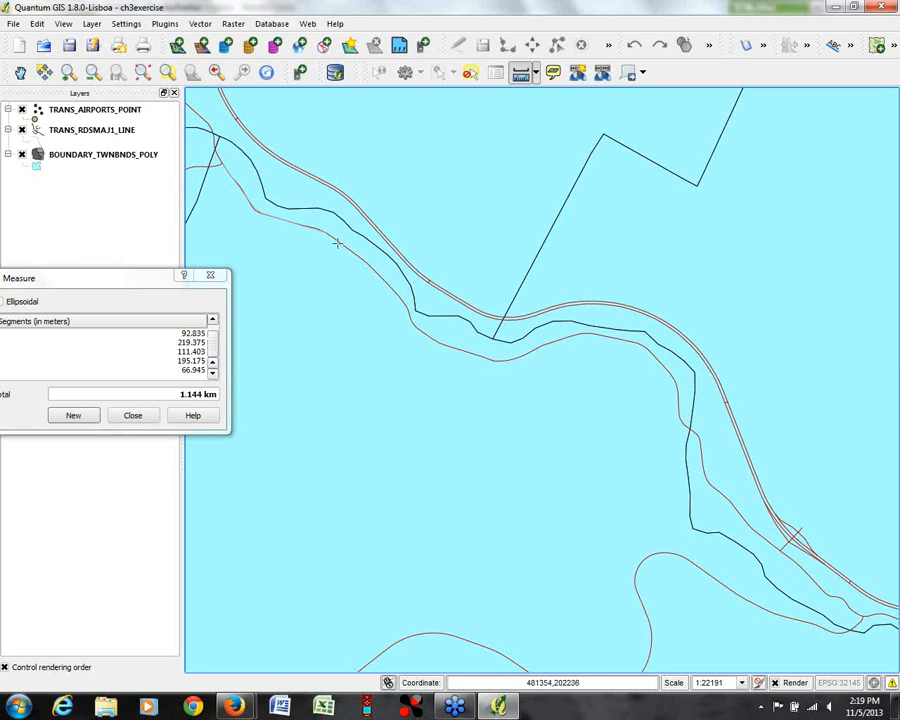
left_click(353, 253)
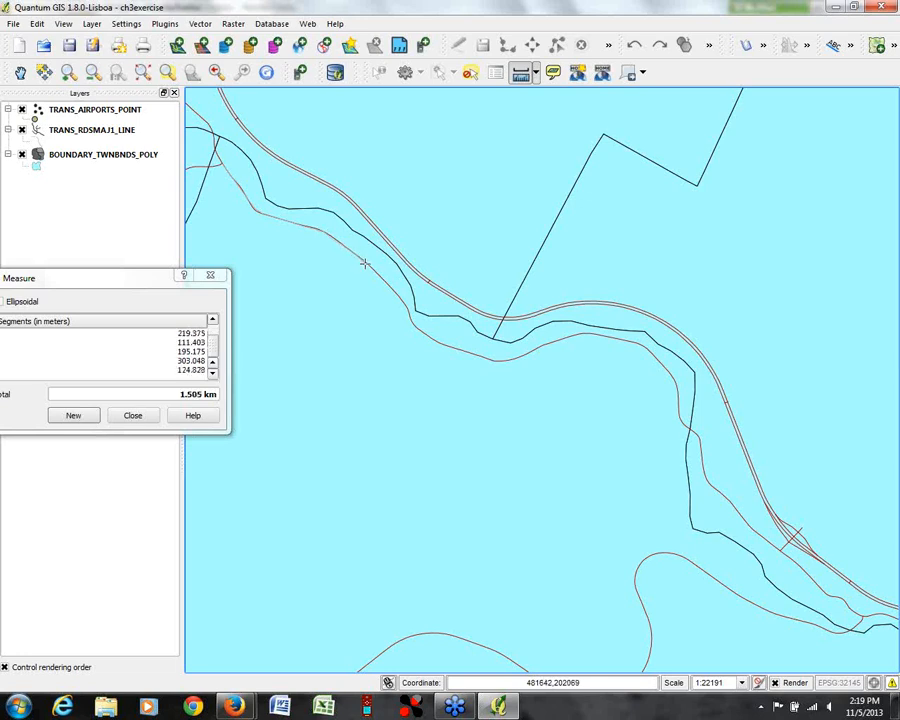
left_click(366, 263)
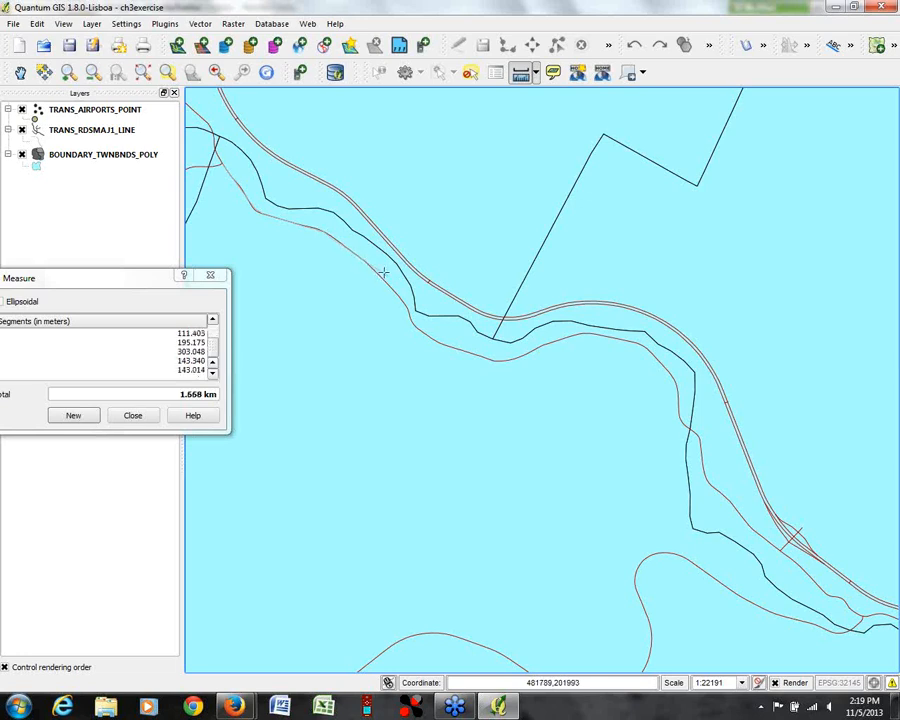
left_click(387, 285)
left_click(405, 302)
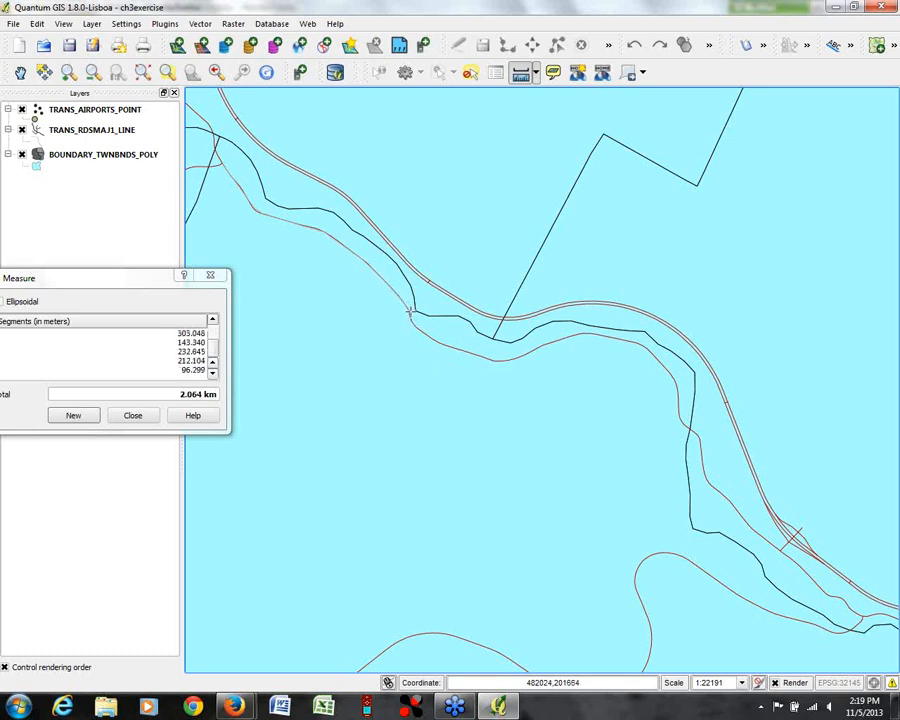
left_click(408, 312)
left_click(409, 318)
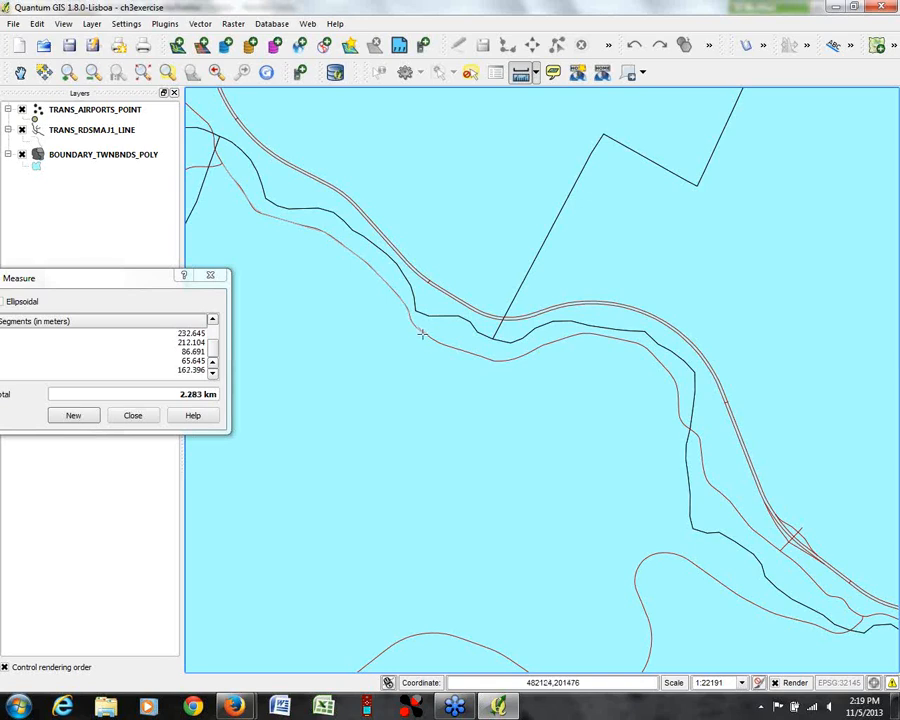
left_click(422, 334)
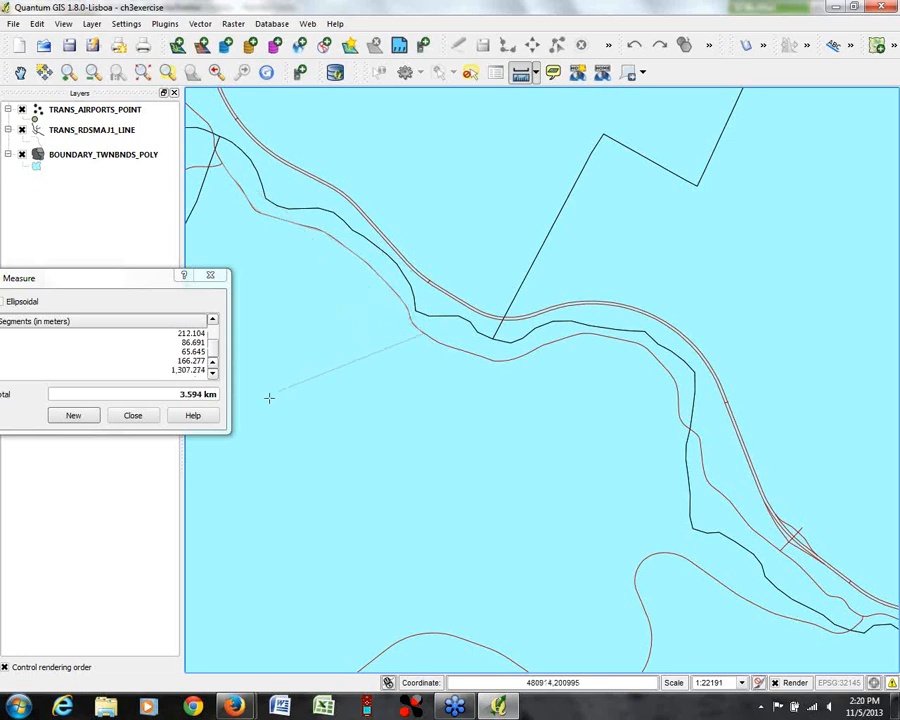
Step: Move the Measure window off the road, end the road measurement and close the window
left_click_drag(105, 281, 416, 264)
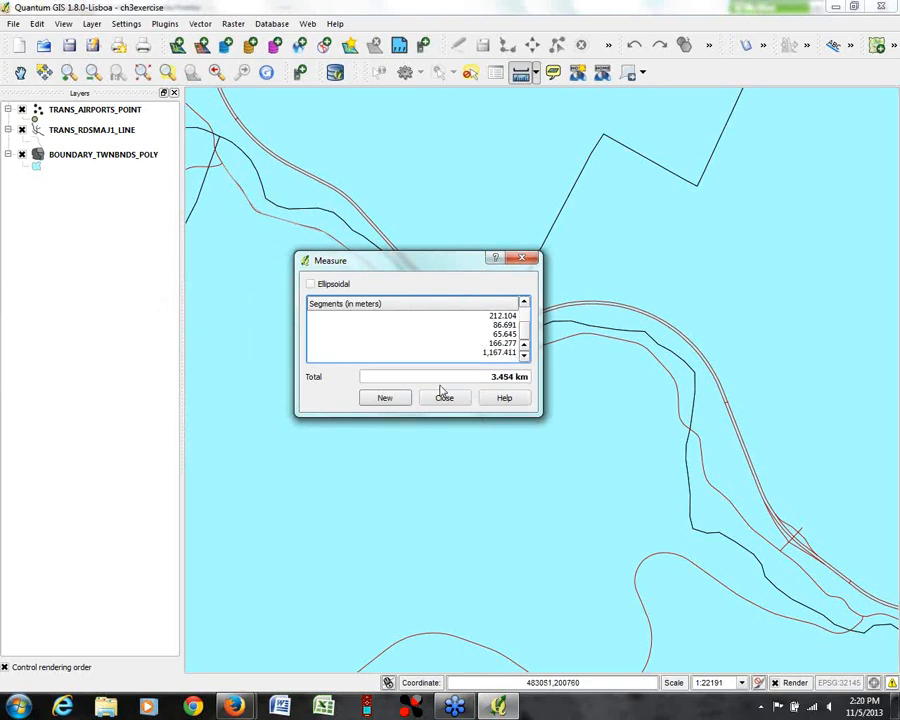
left_click_drag(466, 261, 300, 272)
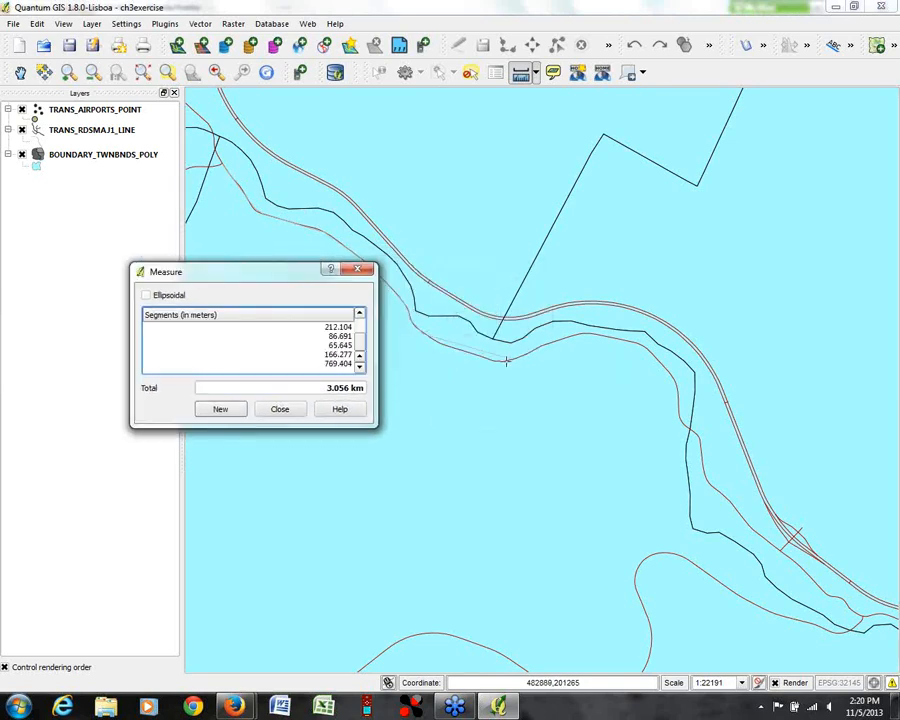
right_click(430, 338)
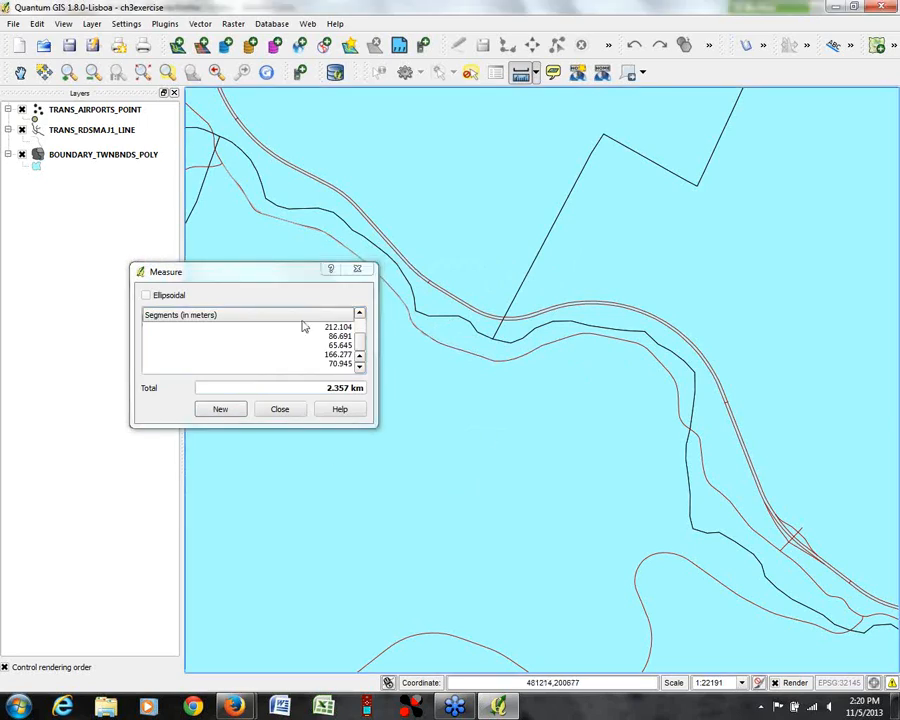
left_click(277, 411)
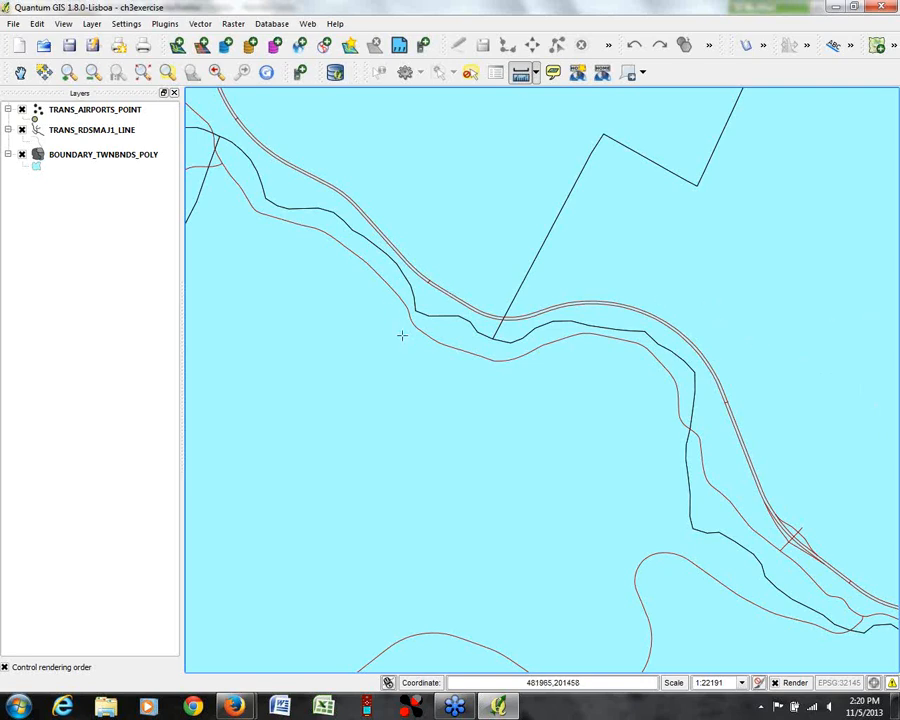
Step: Switch to Firefox, search the VCGI data by the Emergency Management theme and look through the resulting data layers
mouse_move(237, 708)
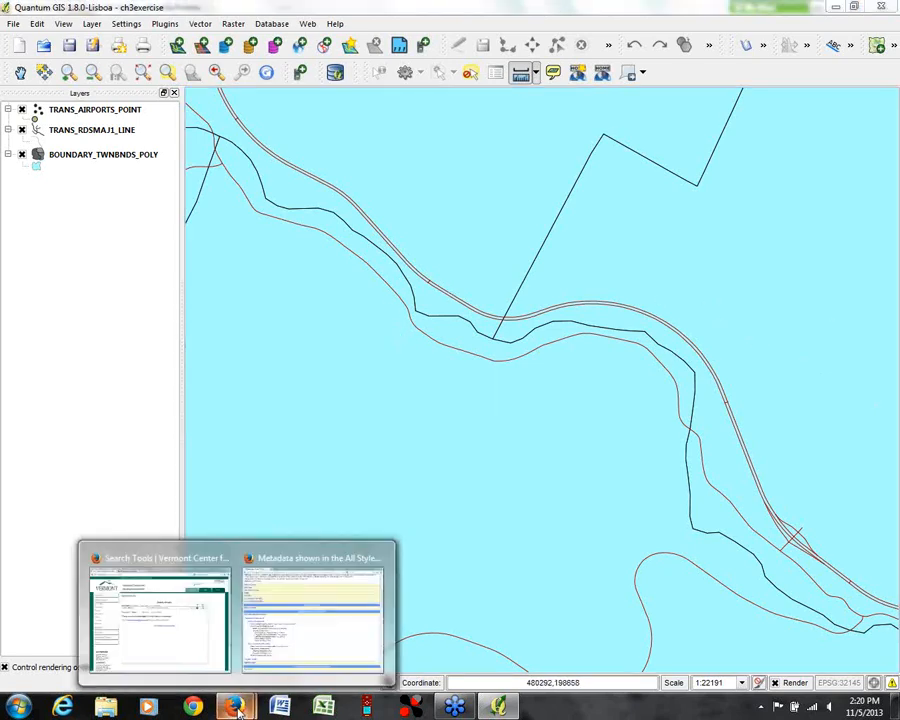
left_click(187, 647)
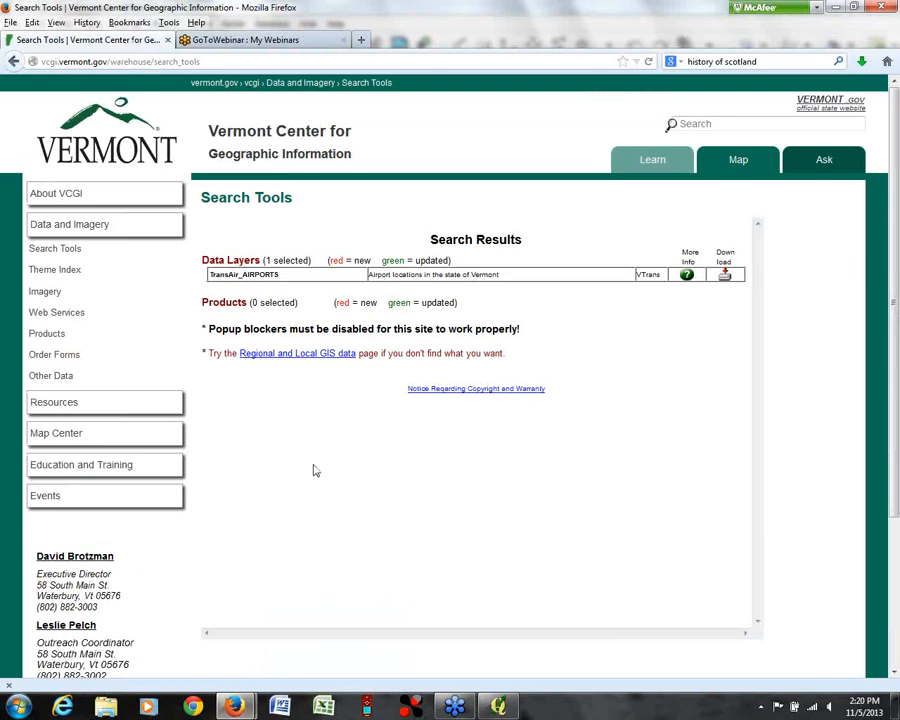
left_click(62, 248)
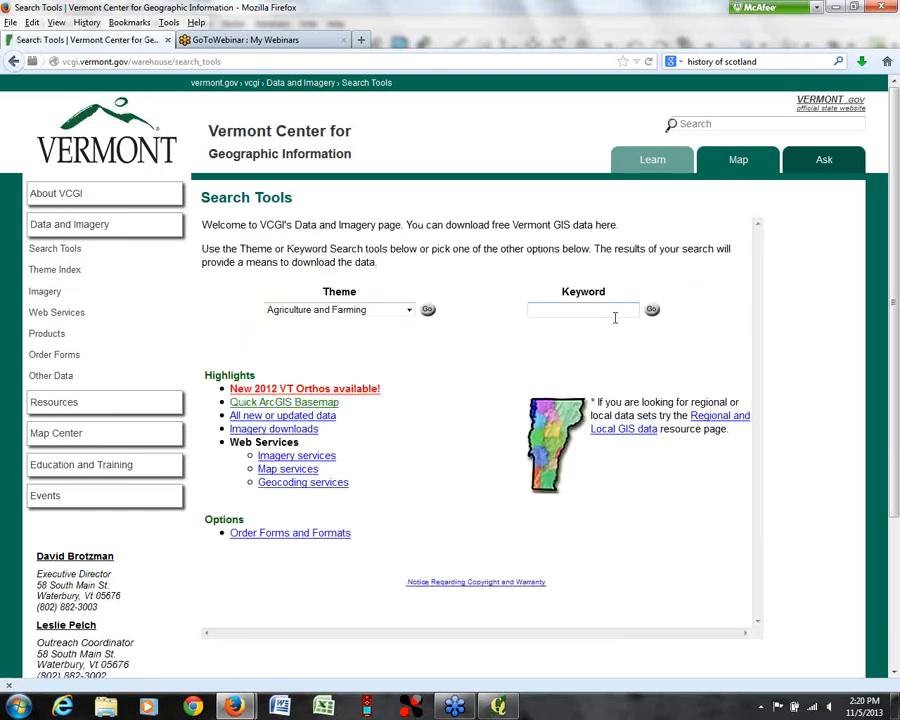
left_click(408, 310)
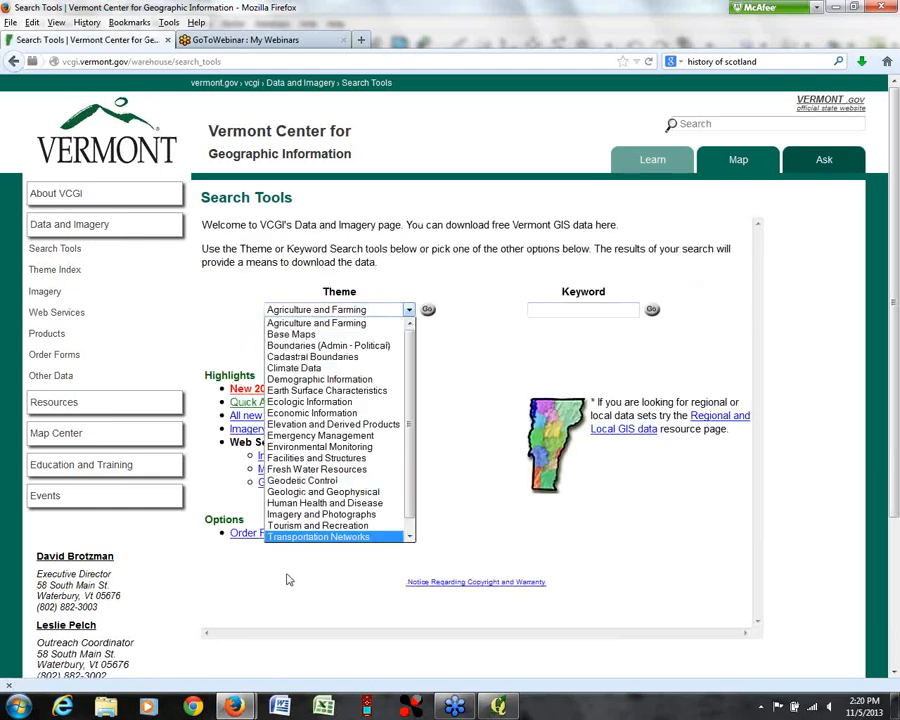
left_click(292, 436)
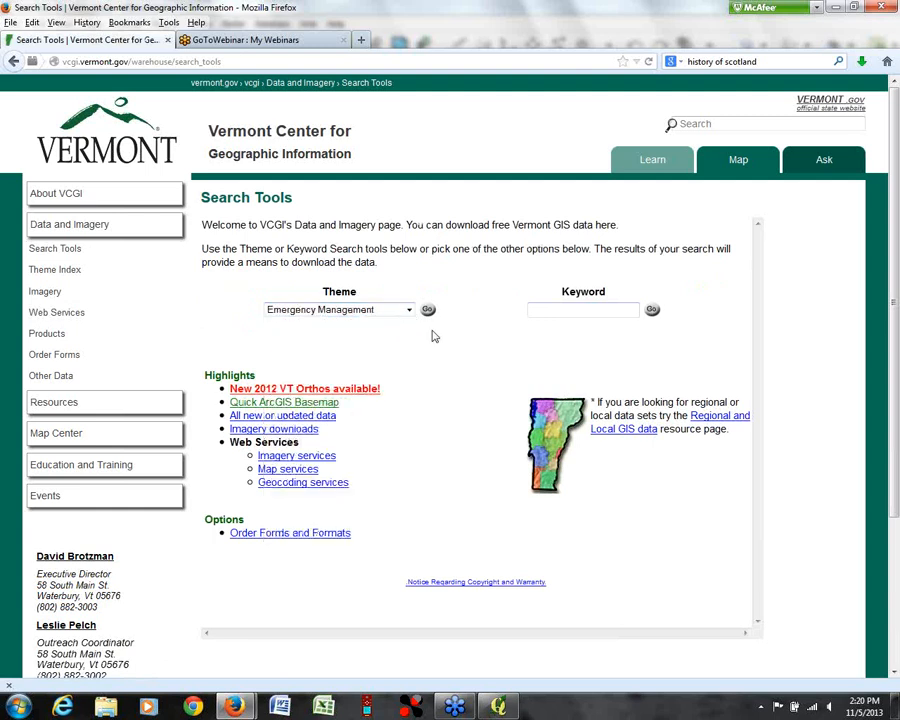
left_click(428, 311)
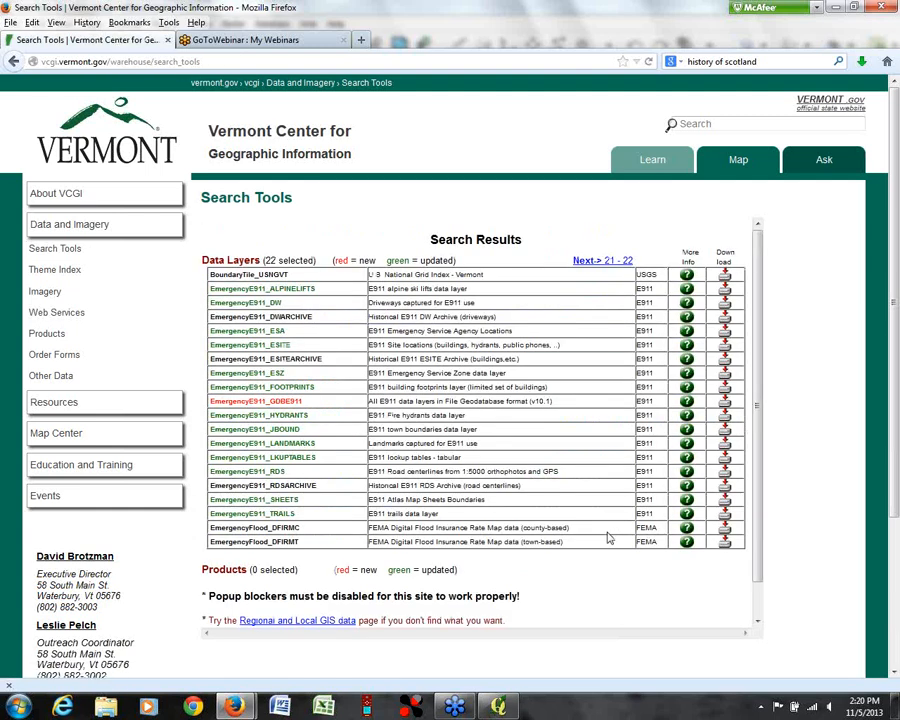
scroll(757, 333, "down", 1)
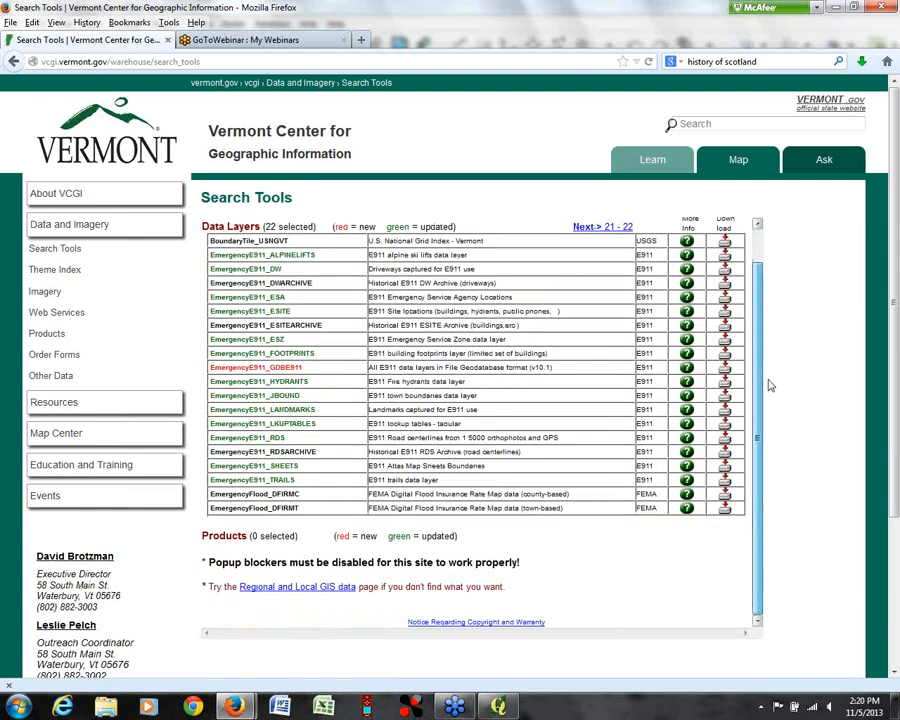
scroll(766, 380, "up", 1)
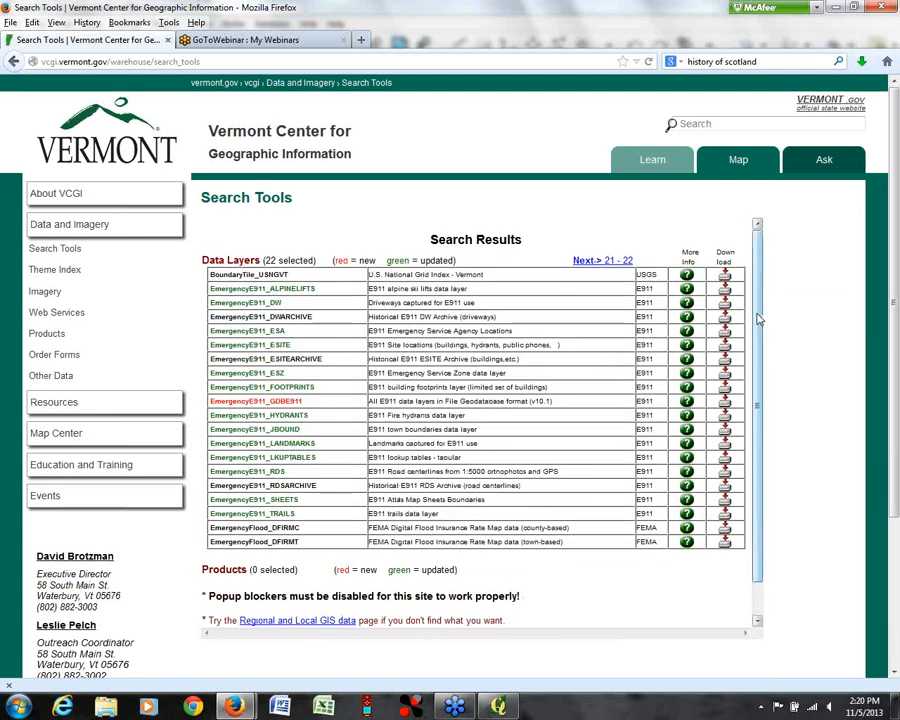
scroll(759, 380, "down", 2)
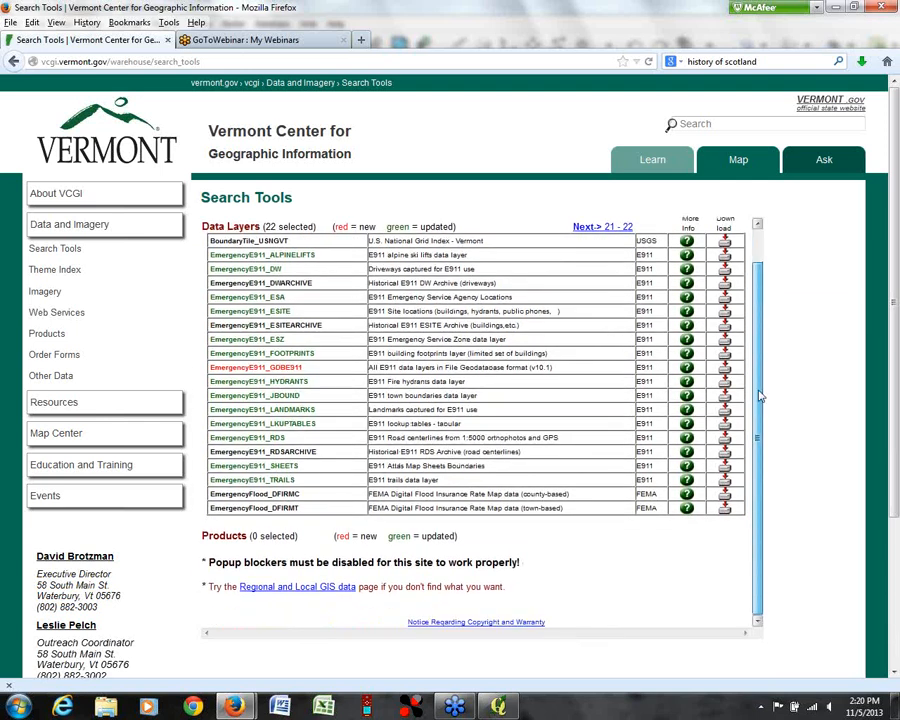
scroll(762, 337, "up", 2)
scroll(760, 350, "down", 1)
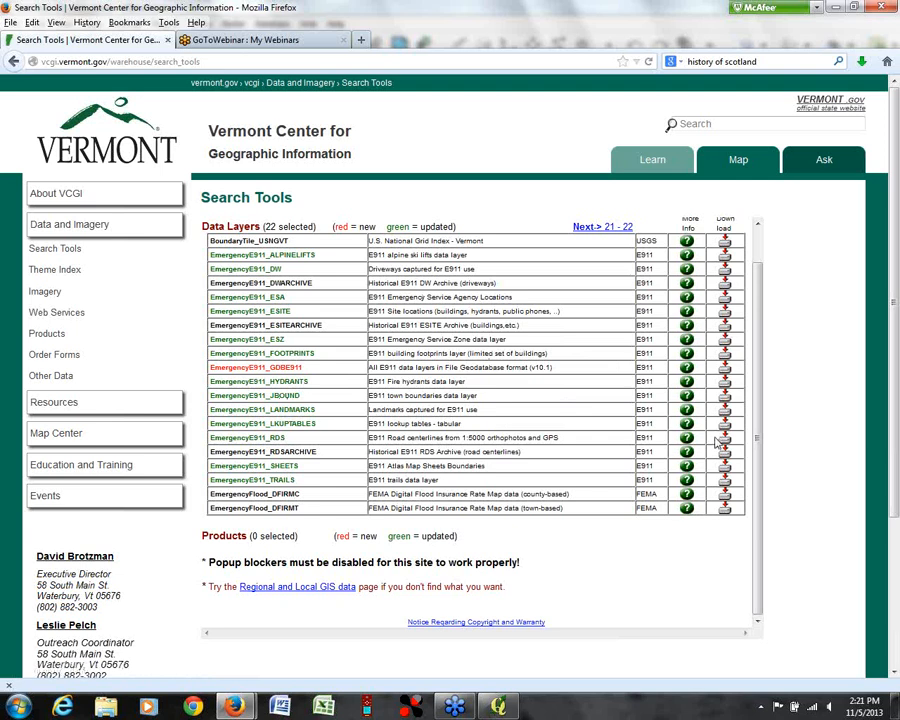
Step: Open the Imagery Services page under VCGI's Web Services and read through the available imagery services
left_click(57, 313)
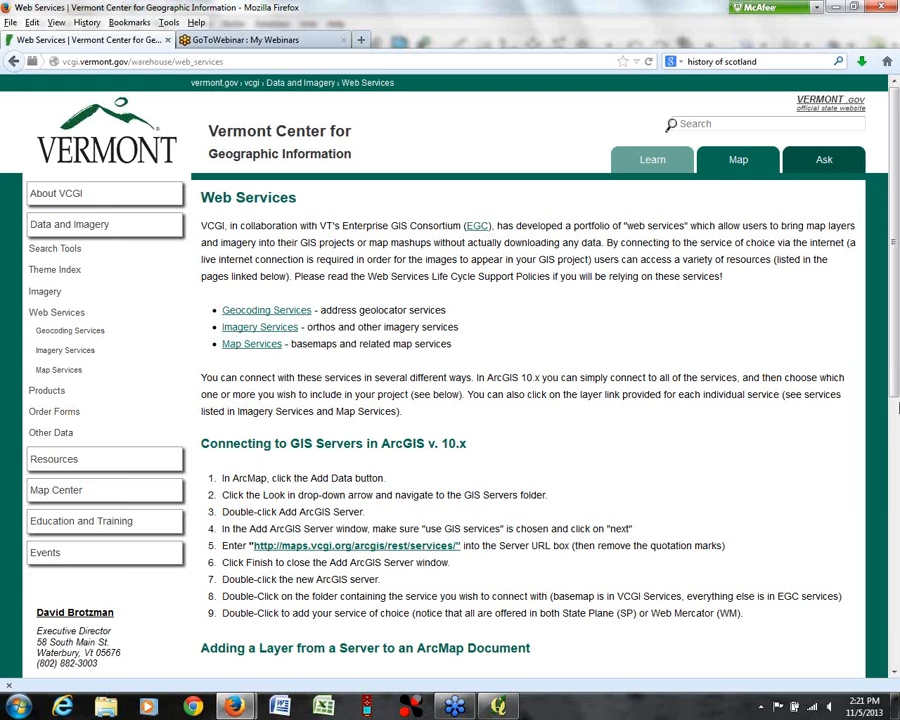
left_click(254, 330)
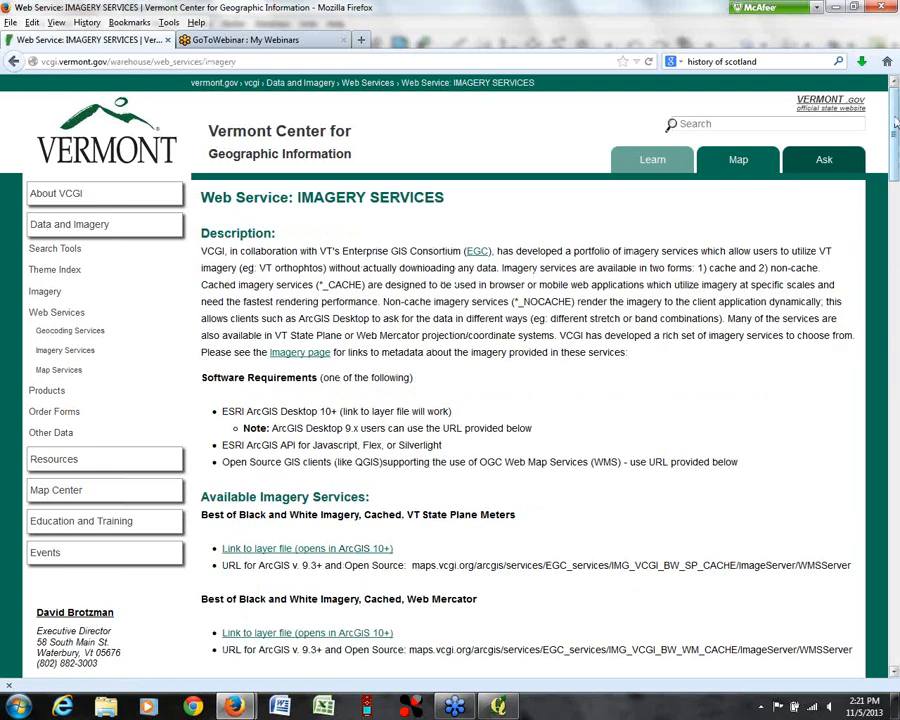
left_click_drag(895, 120, 895, 152)
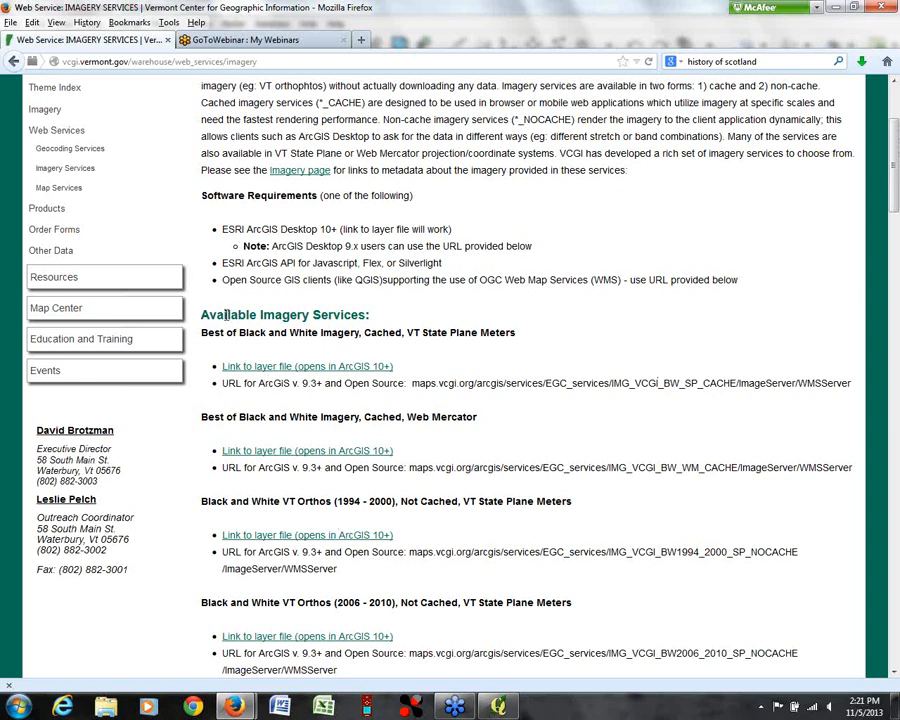
left_click_drag(895, 187, 897, 172)
scroll(199, 140, "down", 5)
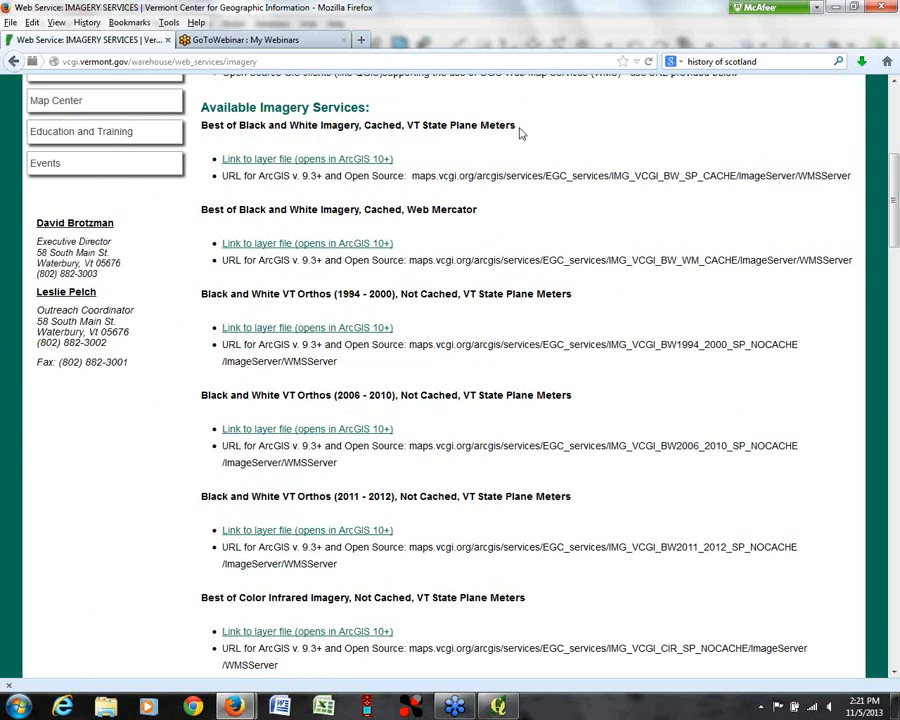
scroll(896, 203, "down", 7)
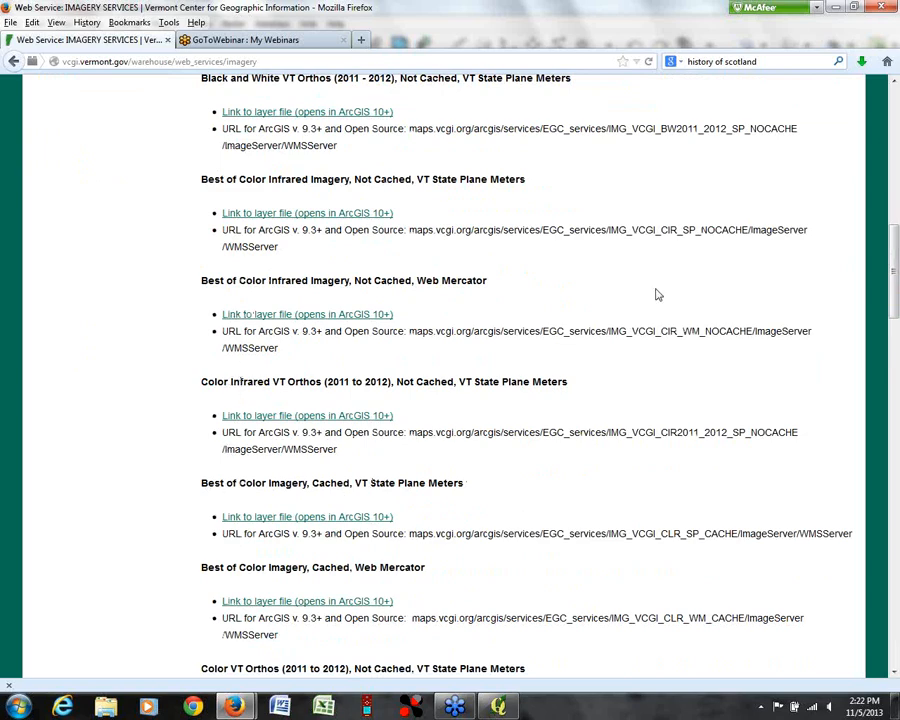
left_click_drag(896, 242, 897, 330)
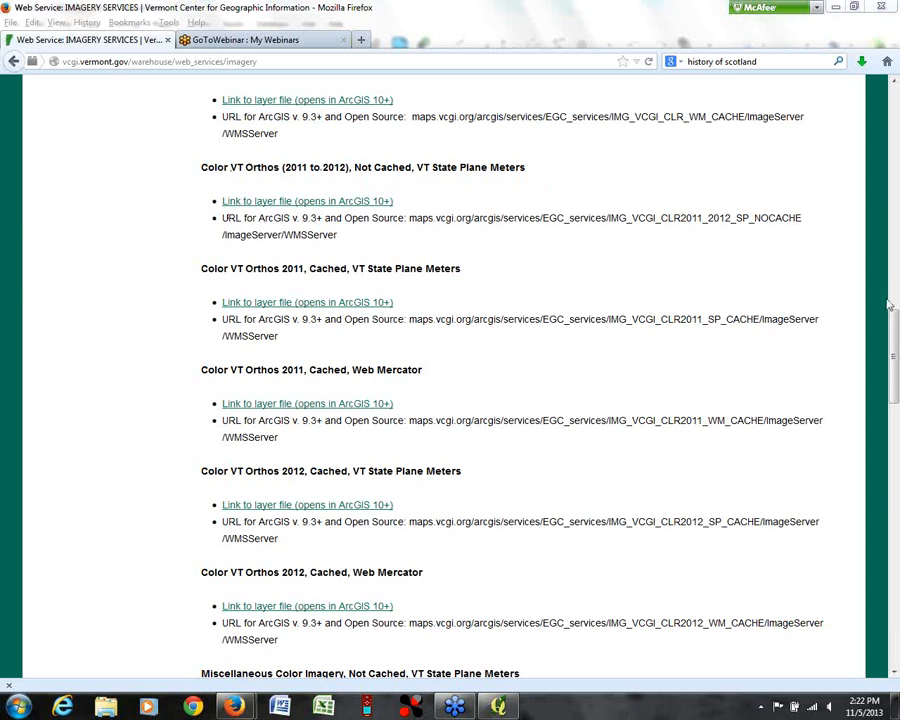
Step: Copy maps.vcgi.org/arcgis/services/EGC_services/IMG_VCGI_CLR2011_2012_SP_NOCACHE from the Color VT Orthos (2011 to 2012), Not Cached, VT State Plane Meters entry
left_click_drag(894, 323, 894, 307)
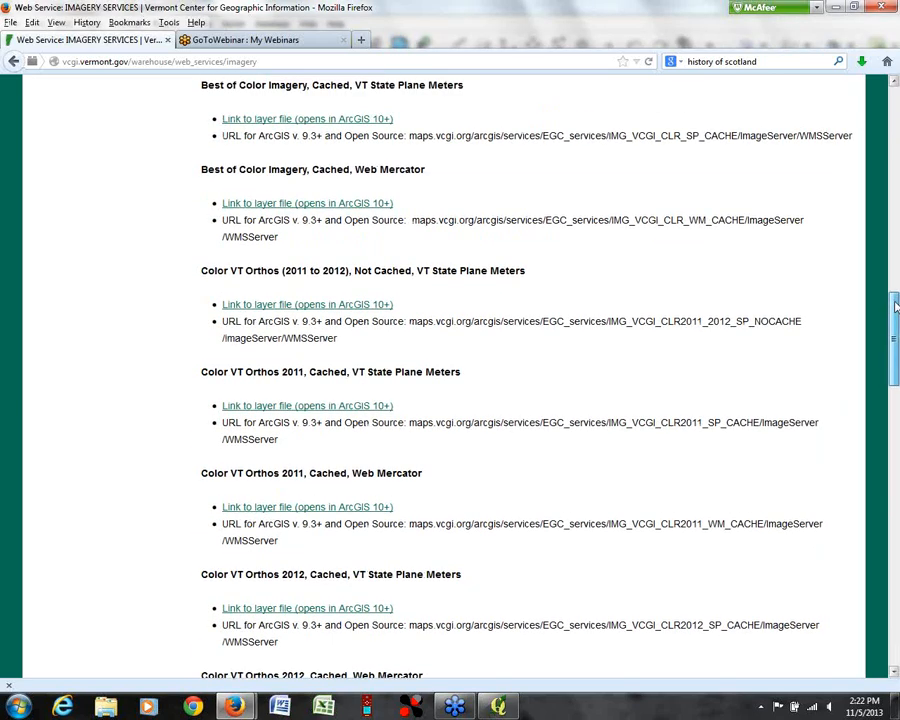
scroll(896, 307, "down", 2)
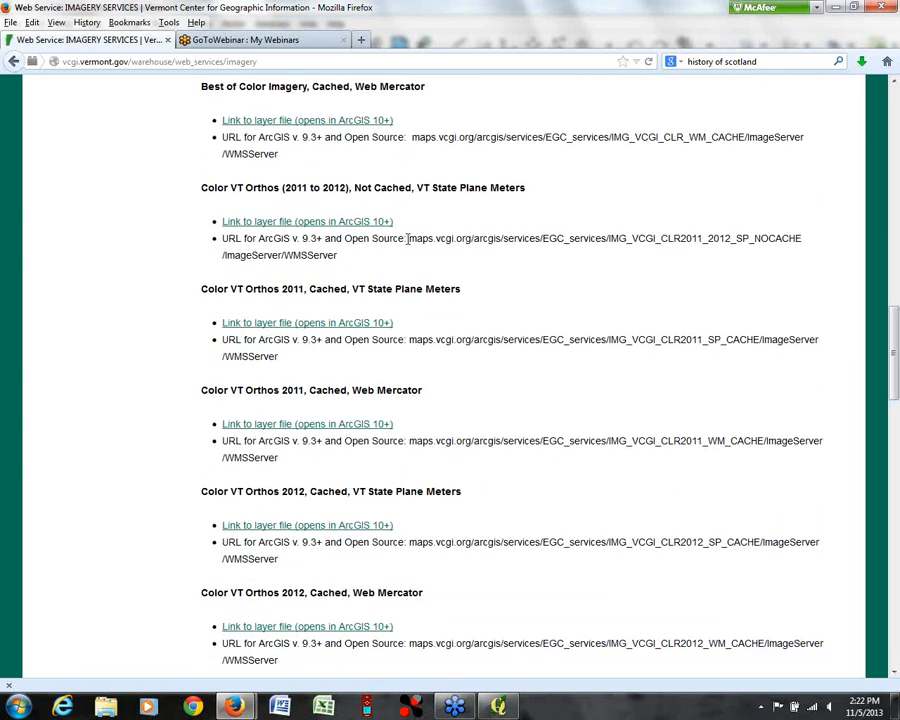
left_click_drag(410, 238, 801, 240)
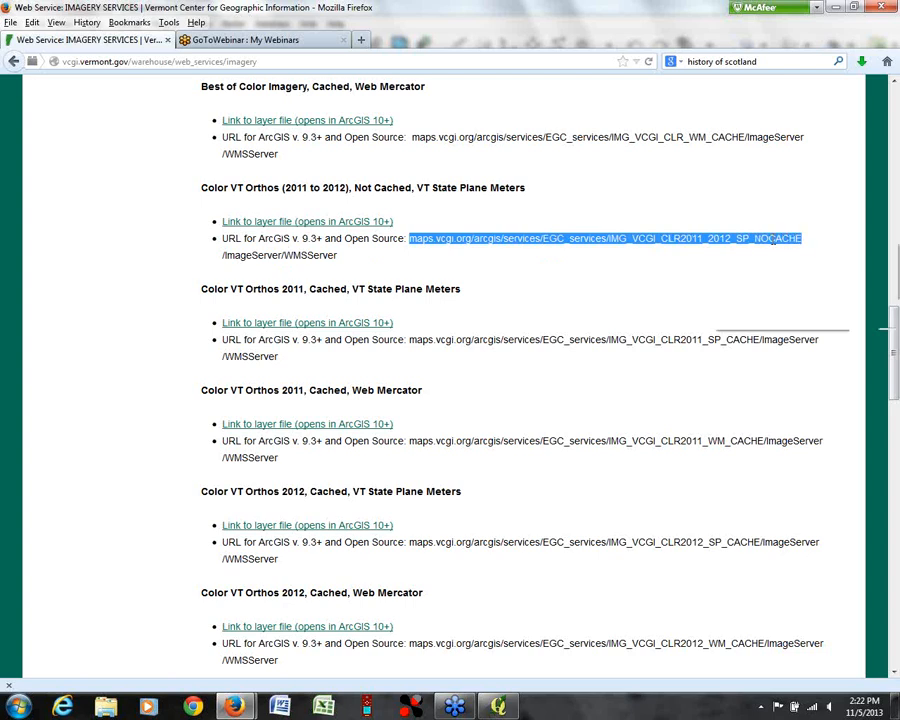
right_click(773, 239)
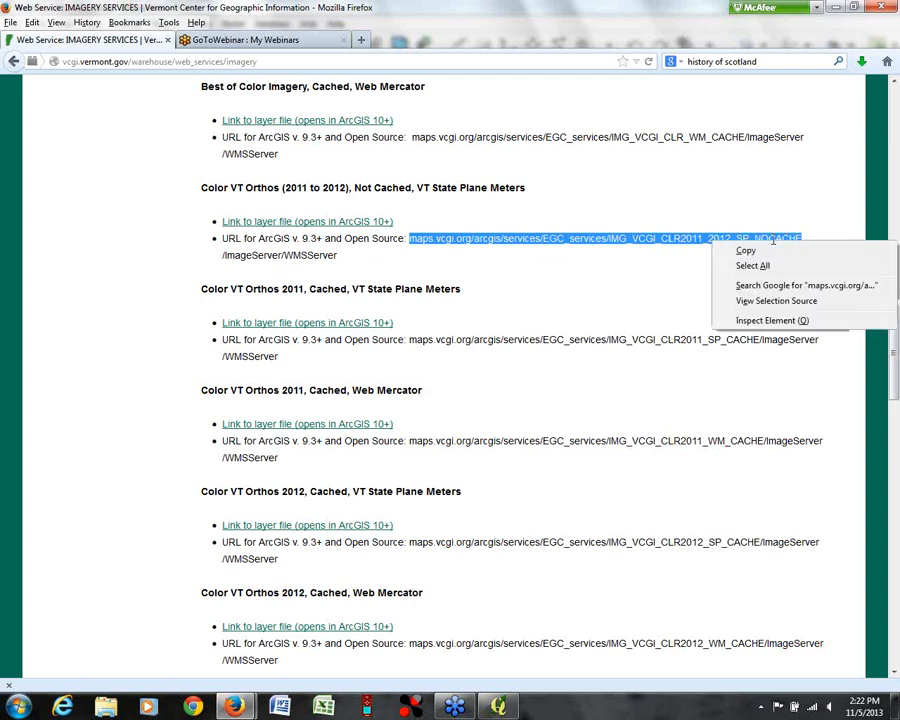
left_click(746, 252)
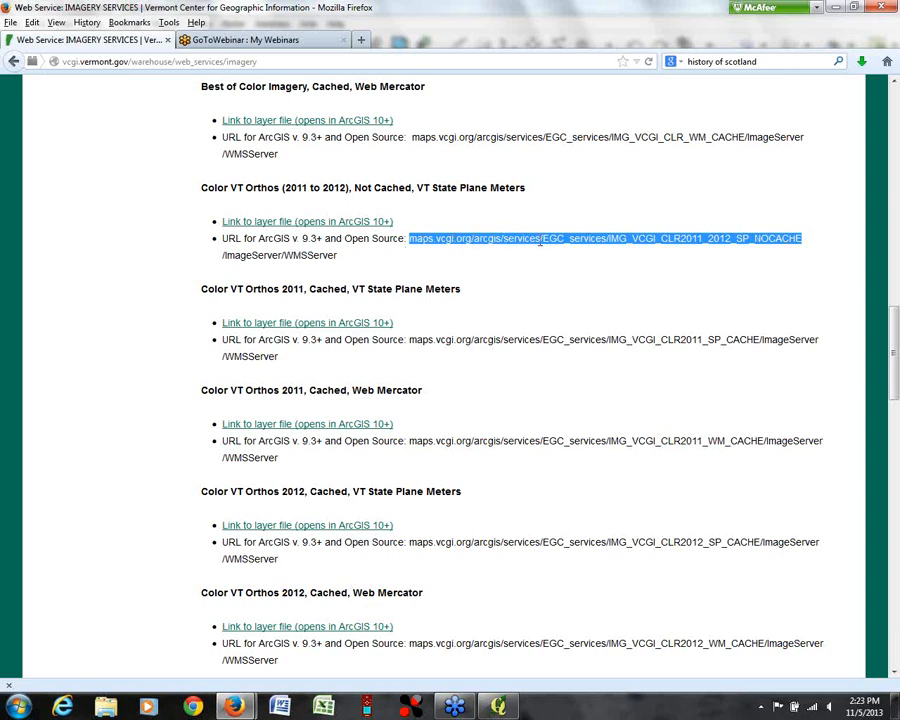
Step: Look at the Add WMS Layer tool in QGIS, return to Firefox and review the top of the Imagery Services page
left_click(498, 706)
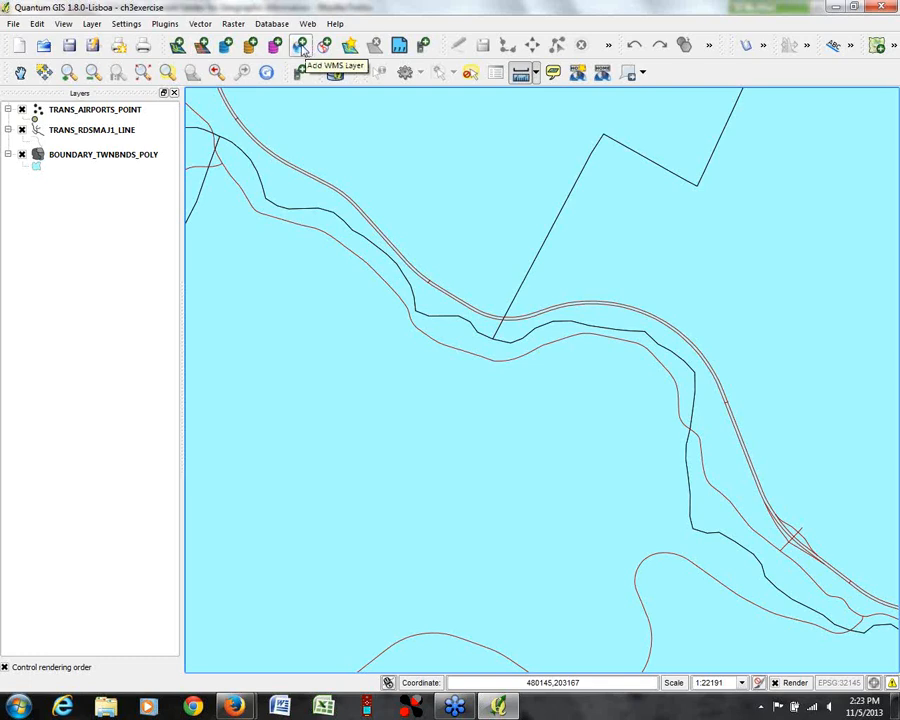
mouse_move(236, 707)
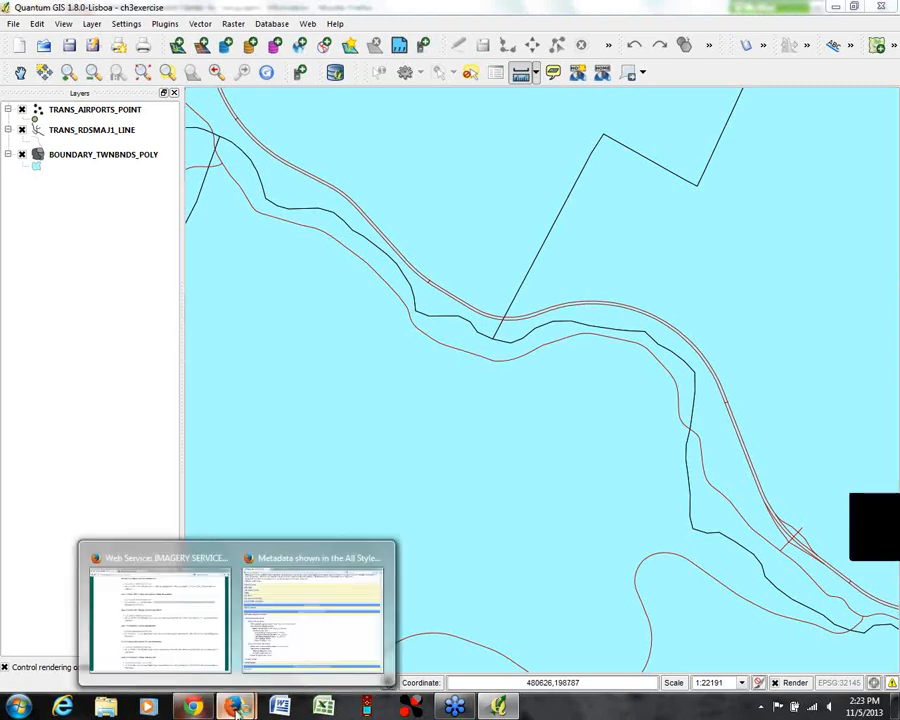
mouse_move(254, 597)
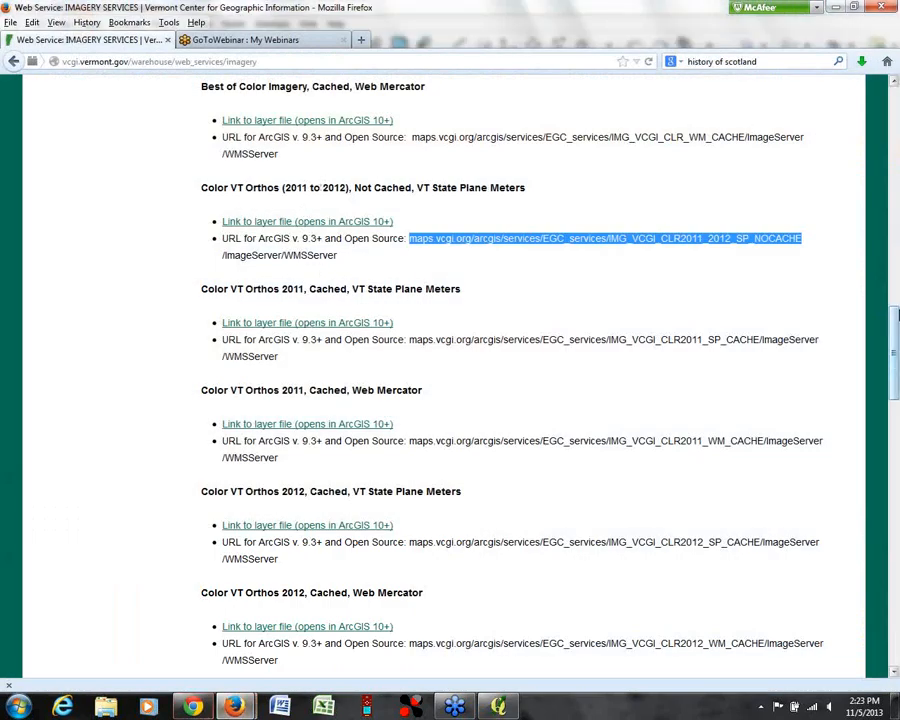
scroll(897, 315, "up", 15)
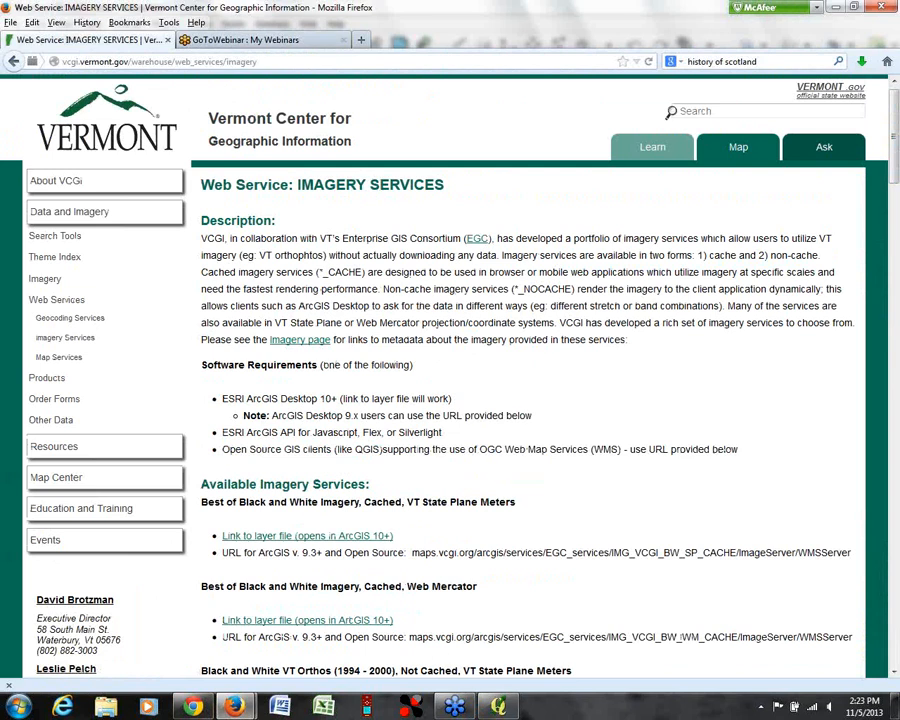
Step: Switch to QGIS, start a new WMS server connection and paste the copied color orthos address as its URL
key("alt+Tab")
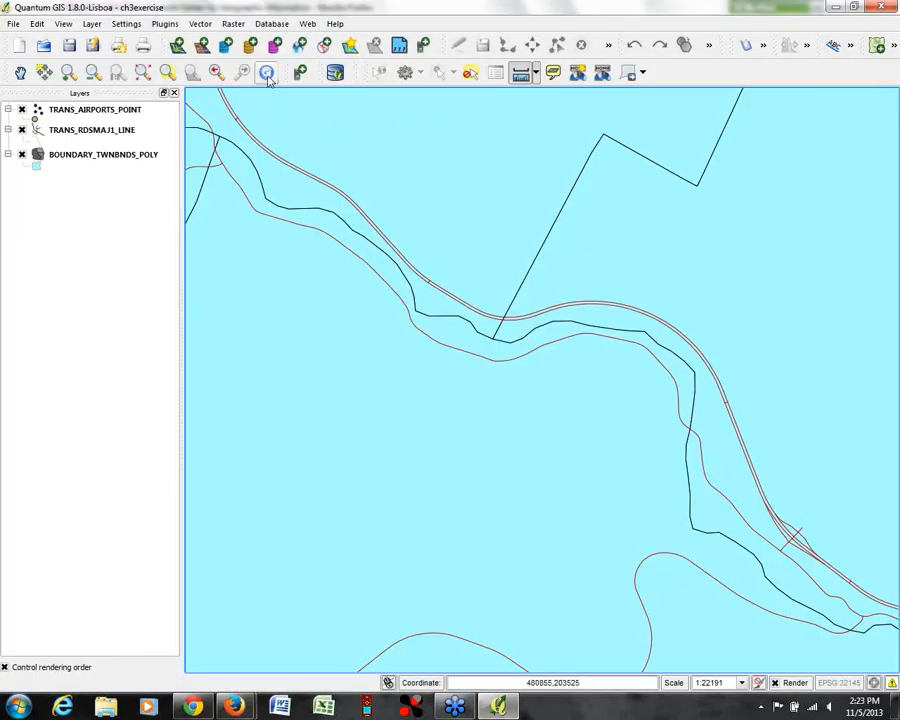
left_click(299, 45)
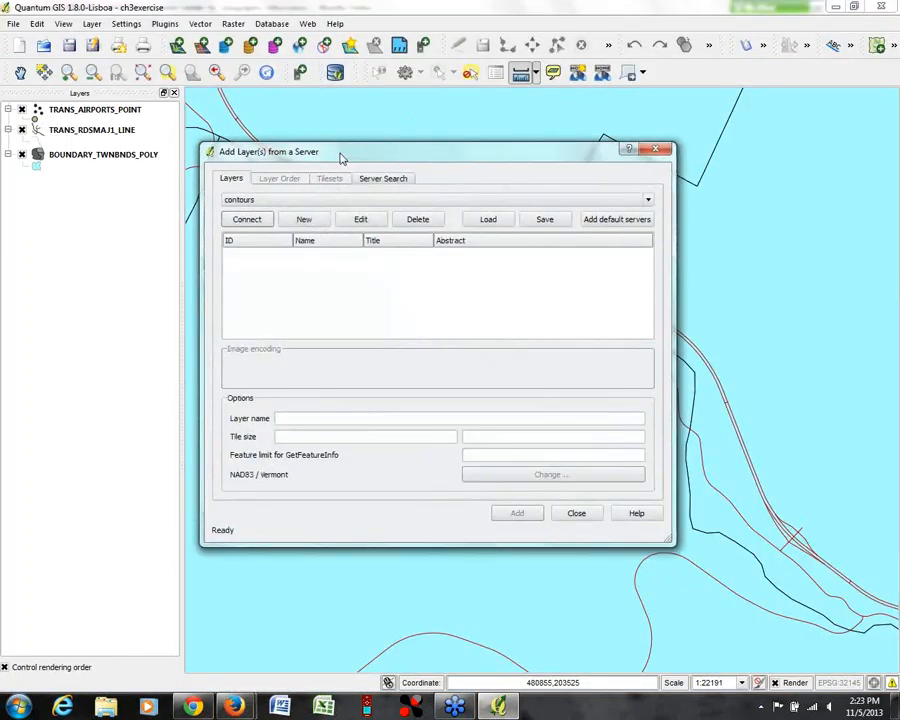
left_click(239, 222)
left_click(305, 221)
right_click(320, 293)
left_click(360, 347)
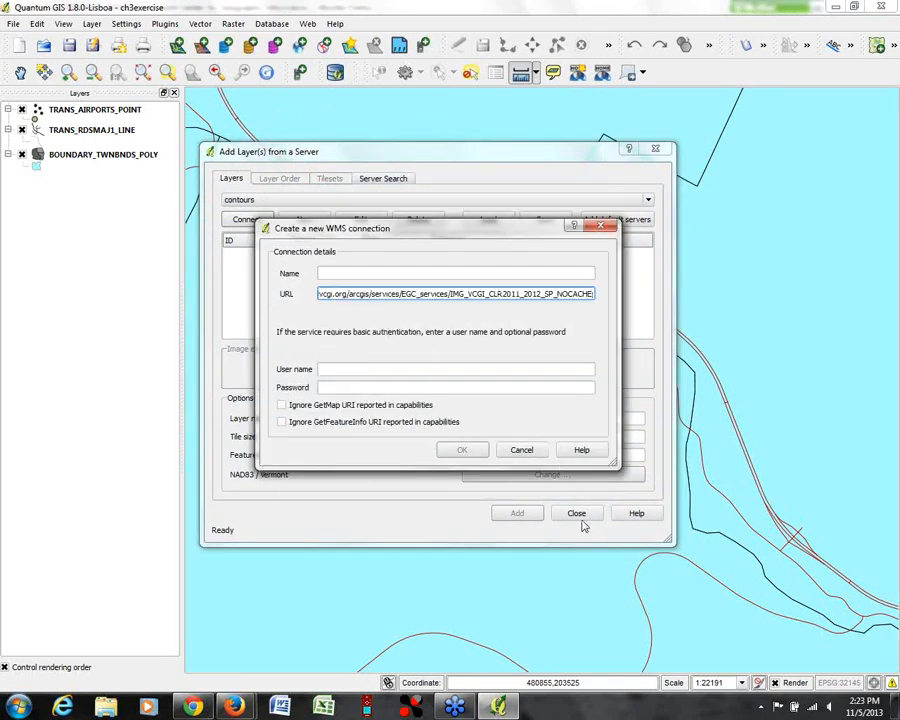
left_click(321, 293)
key("Left")
key("Left")
key("Left")
key("Left")
key("Left")
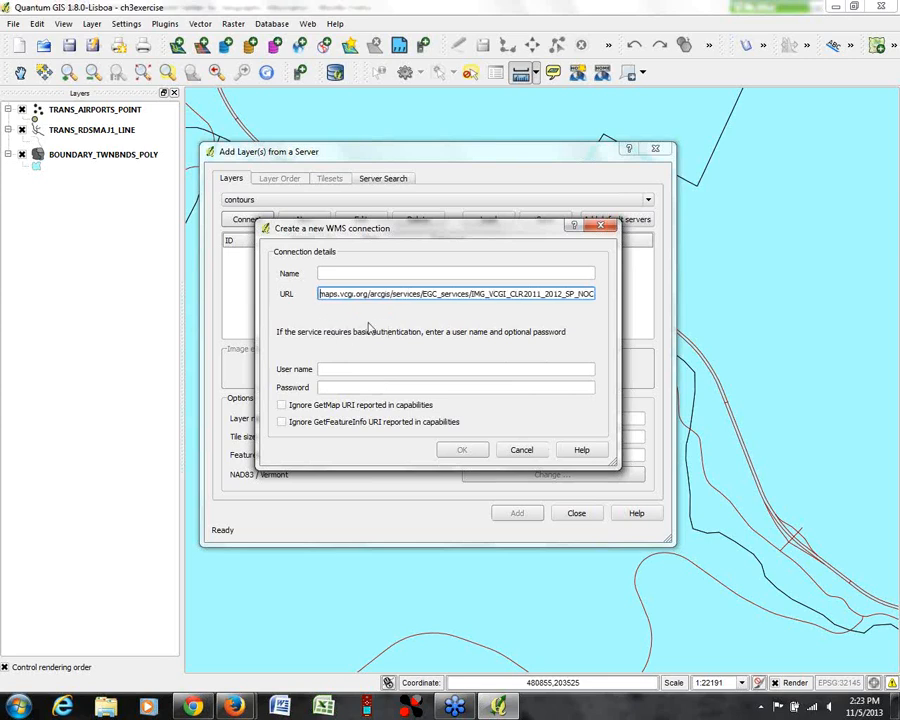
type("http:")
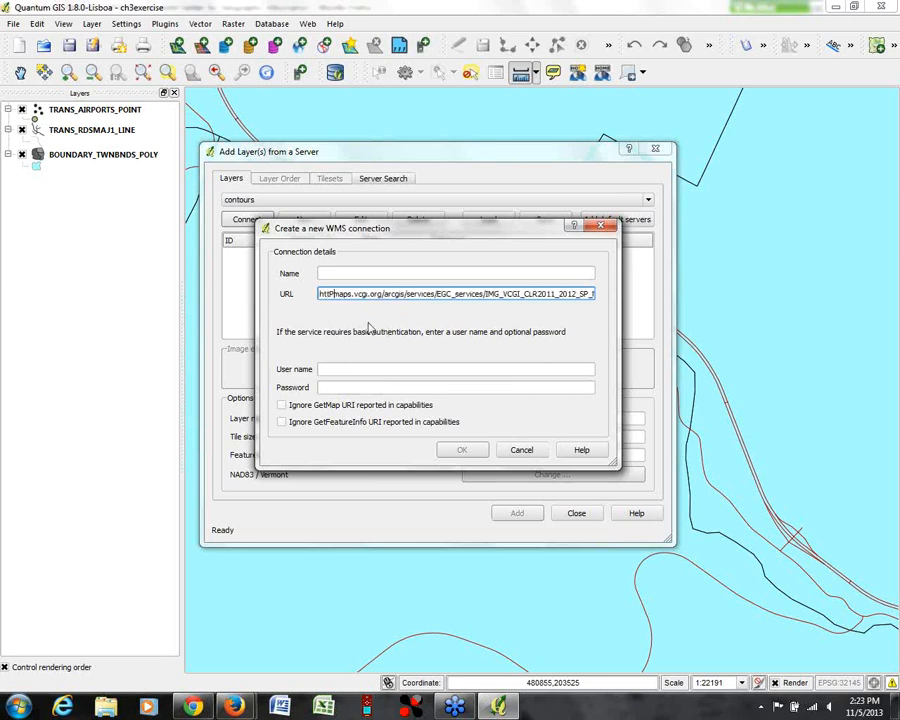
type("//")
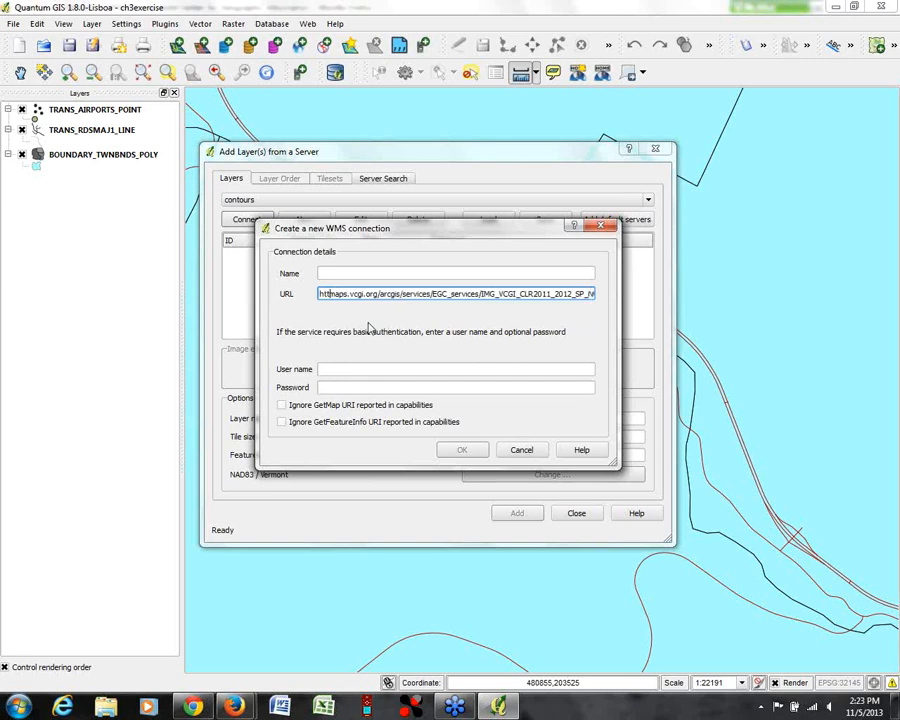
type("//")
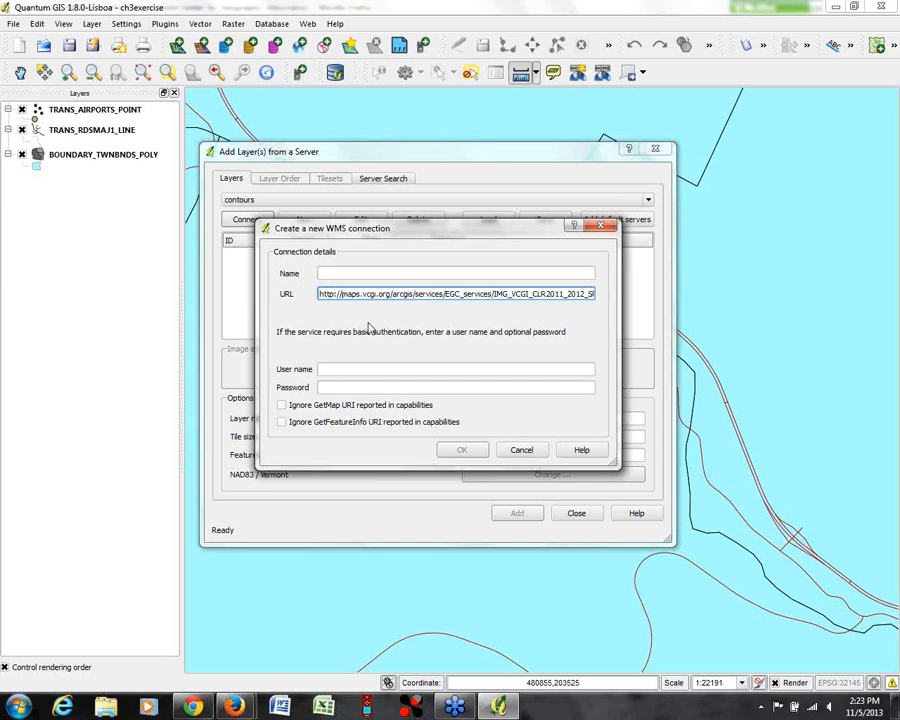
Step: Name the connection "color 2011 2012", save it and try to connect to its server
key("shift+Tab")
type("c")
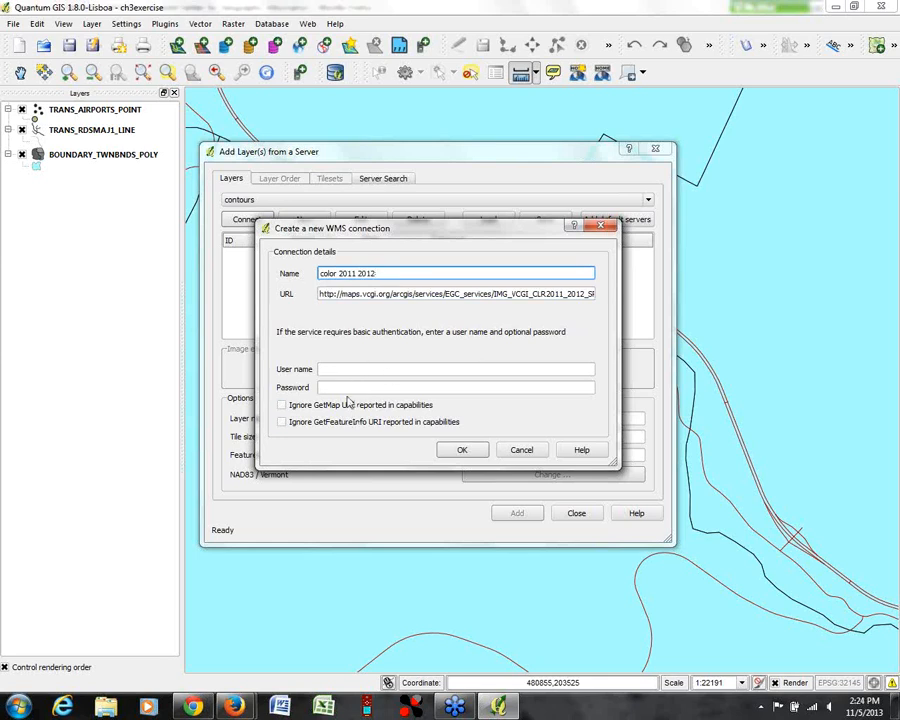
left_click(459, 451)
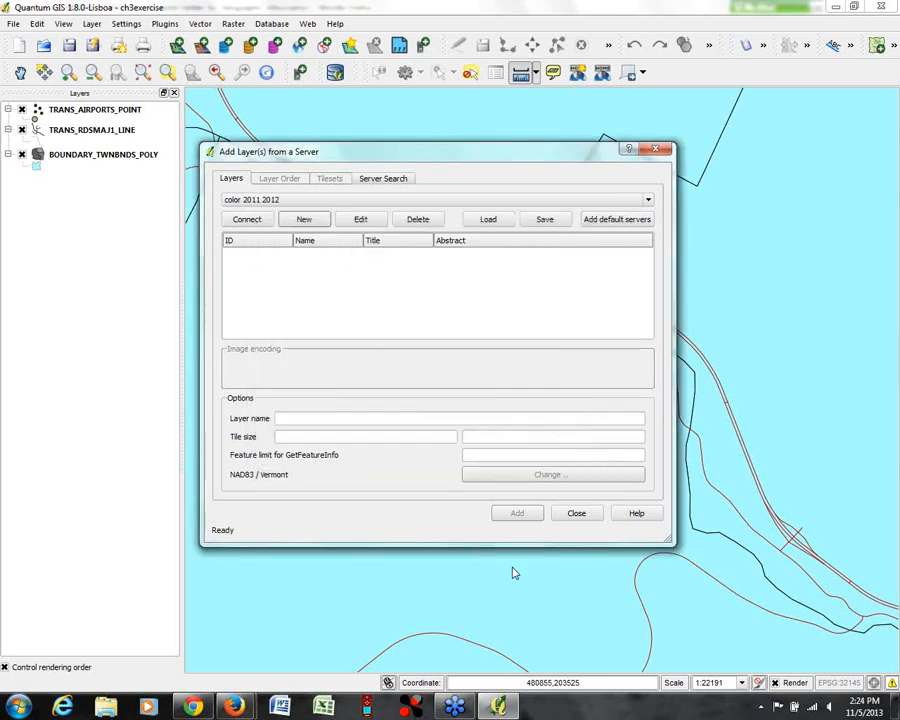
left_click(247, 219)
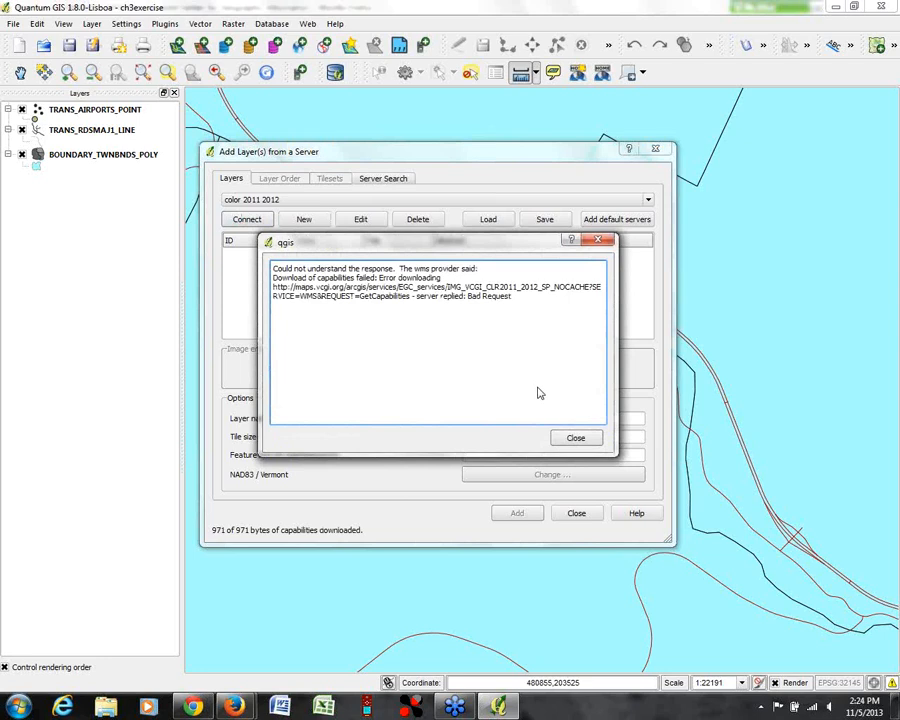
left_click(576, 438)
Step: Switch to Firefox and copy the full WMSServer URL for Best of Black and White Imagery, Cached, VT State Plane Meters
mouse_move(234, 703)
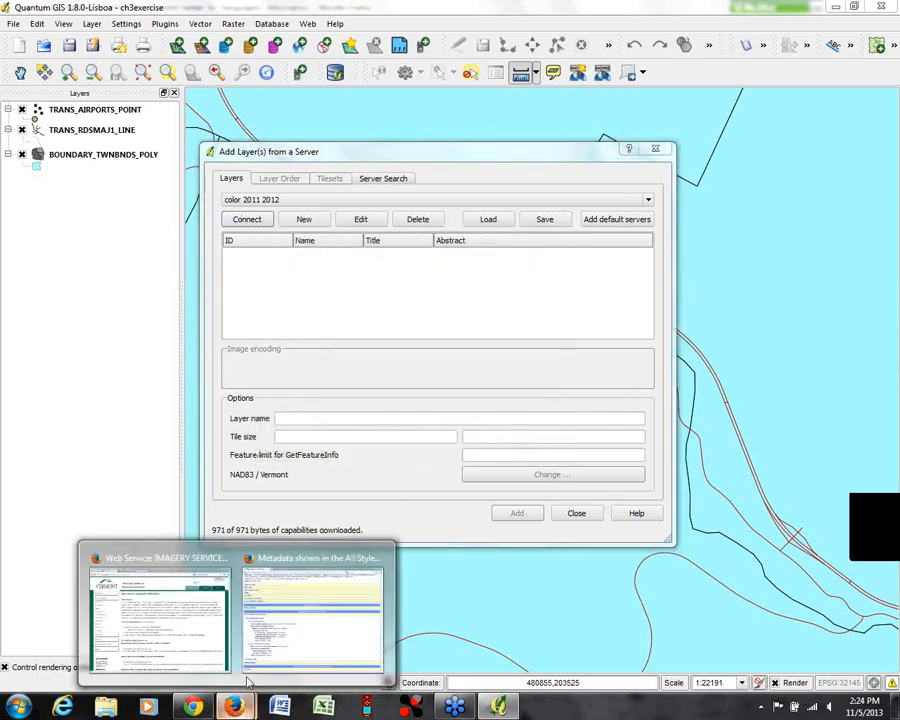
left_click(160, 618)
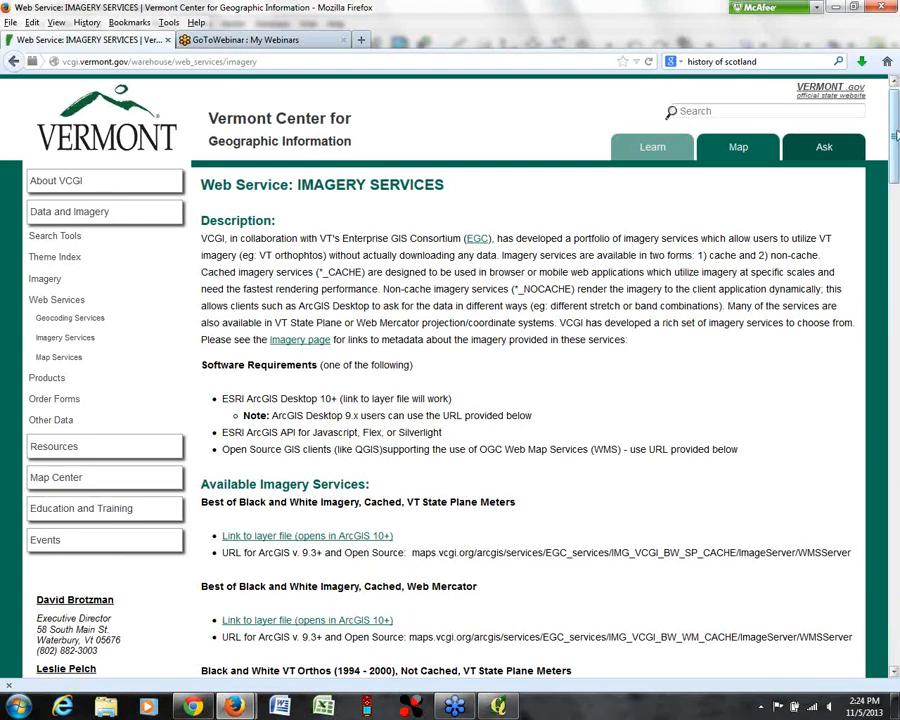
left_click_drag(897, 135, 897, 185)
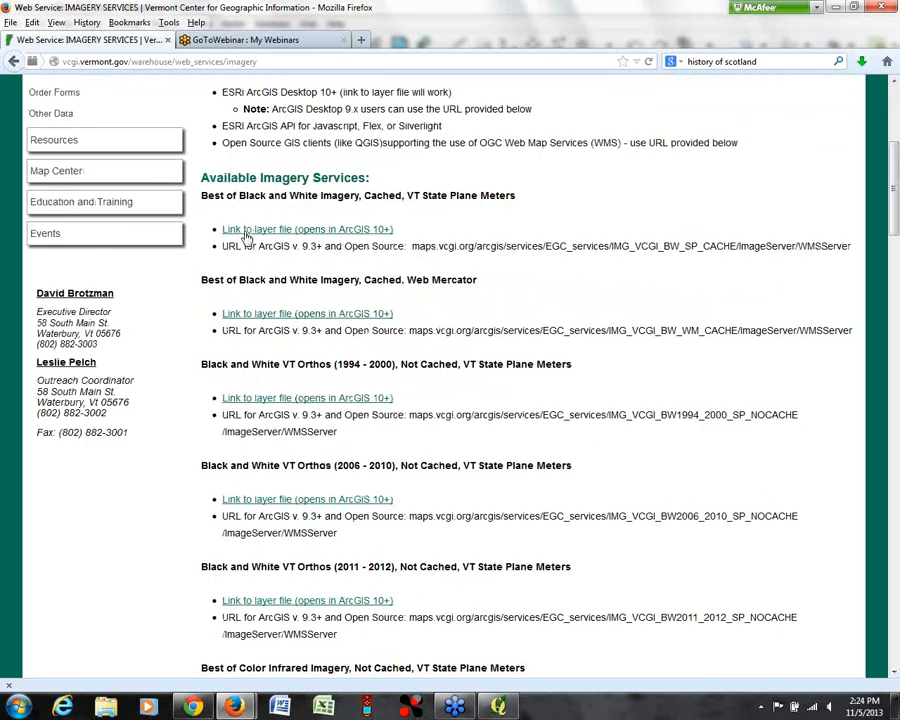
left_click_drag(413, 246, 855, 254)
right_click(825, 246)
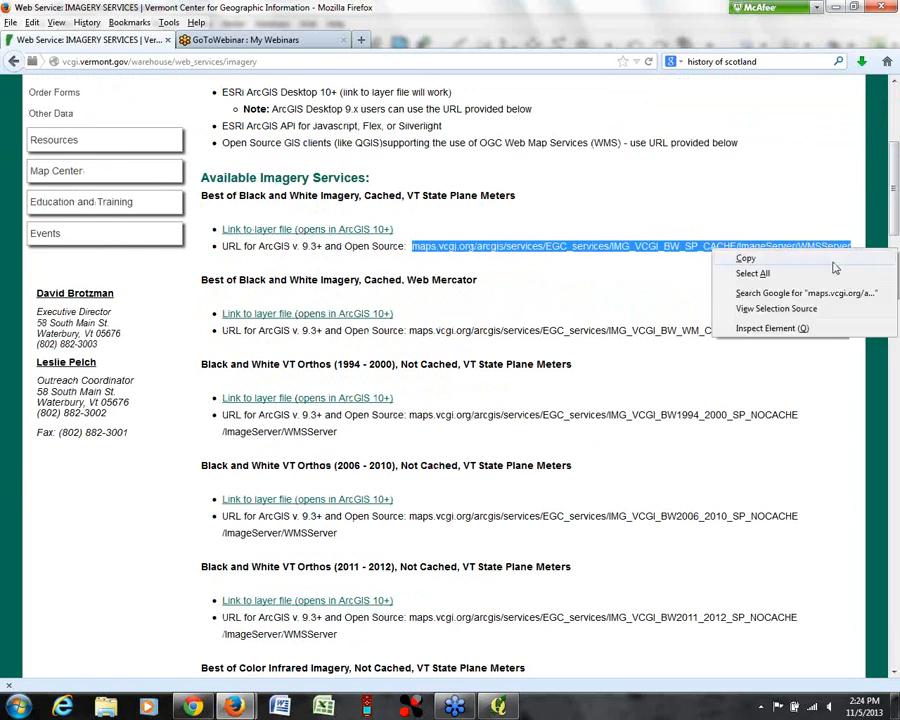
left_click(742, 255)
Step: Switch to QGIS and start a new WMS connection named "bw" with the copied black-and-white imagery address as its URL
left_click(500, 707)
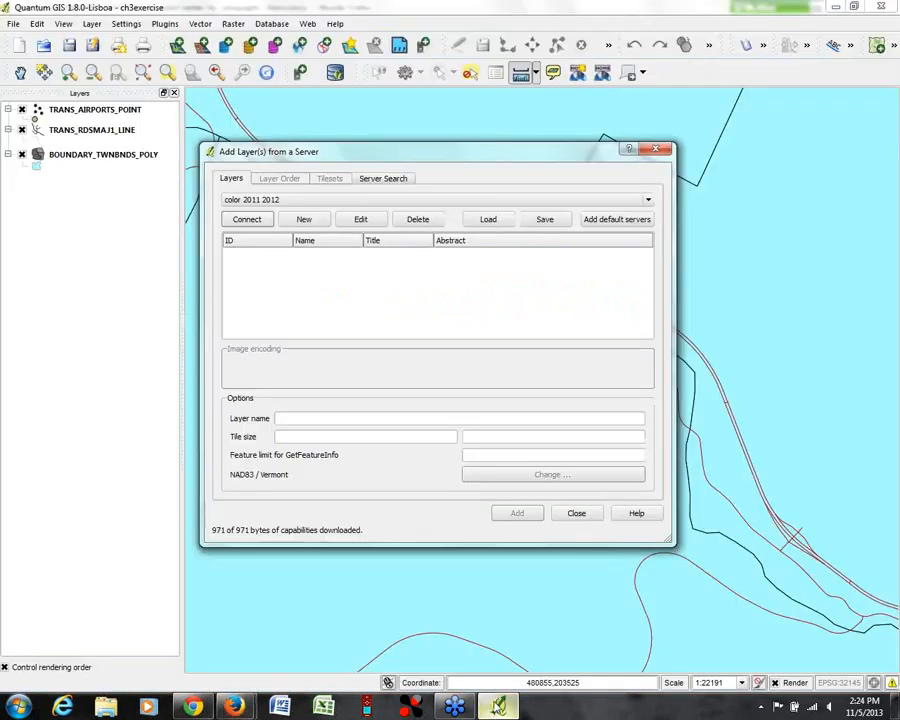
left_click(304, 219)
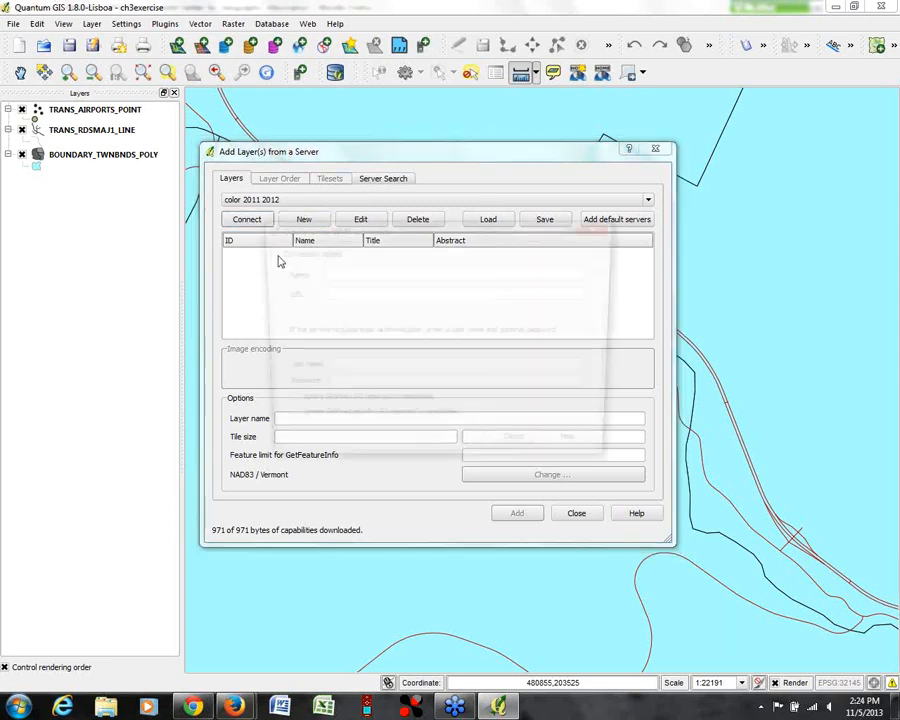
right_click(333, 294)
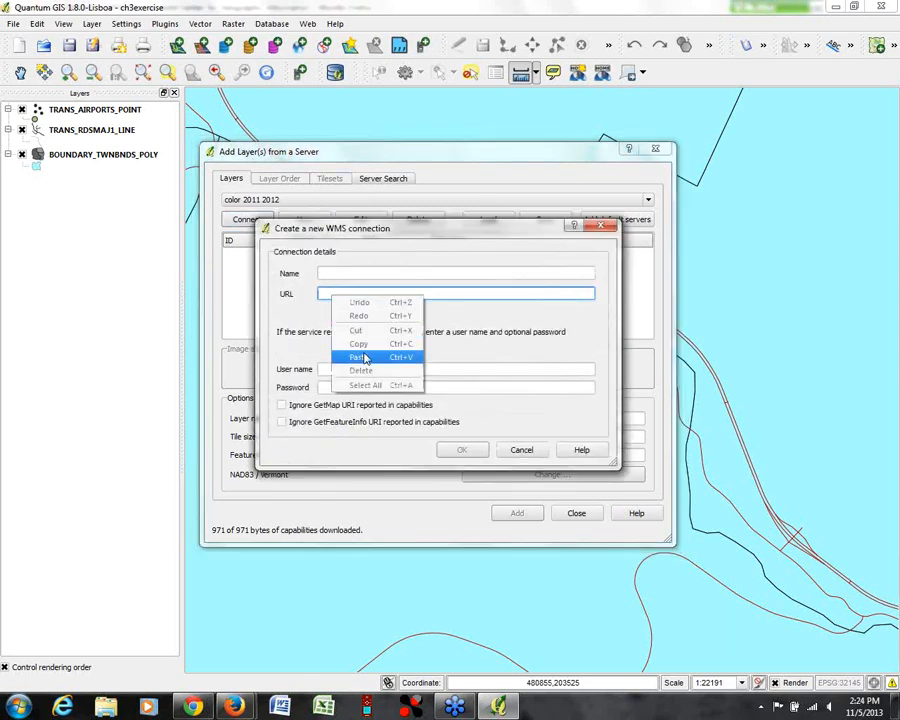
left_click(346, 357)
left_click(348, 274)
type("bw")
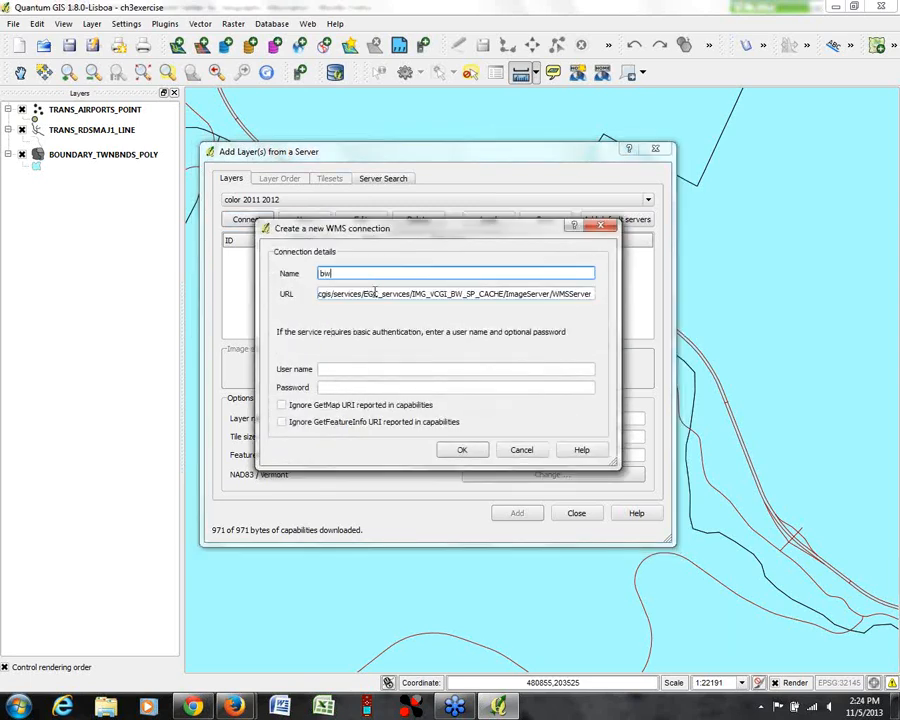
left_click(341, 293)
key("Left")
key("Left")
key("Left")
key("Left")
key("Left")
key("Left")
key("Left")
key("Left")
key("Left")
key("Left")
key("Left")
key("Left")
key("Left")
key("Left")
key("Left")
key("Left")
key("Left")
key("Left")
key("Left")
key("Left")
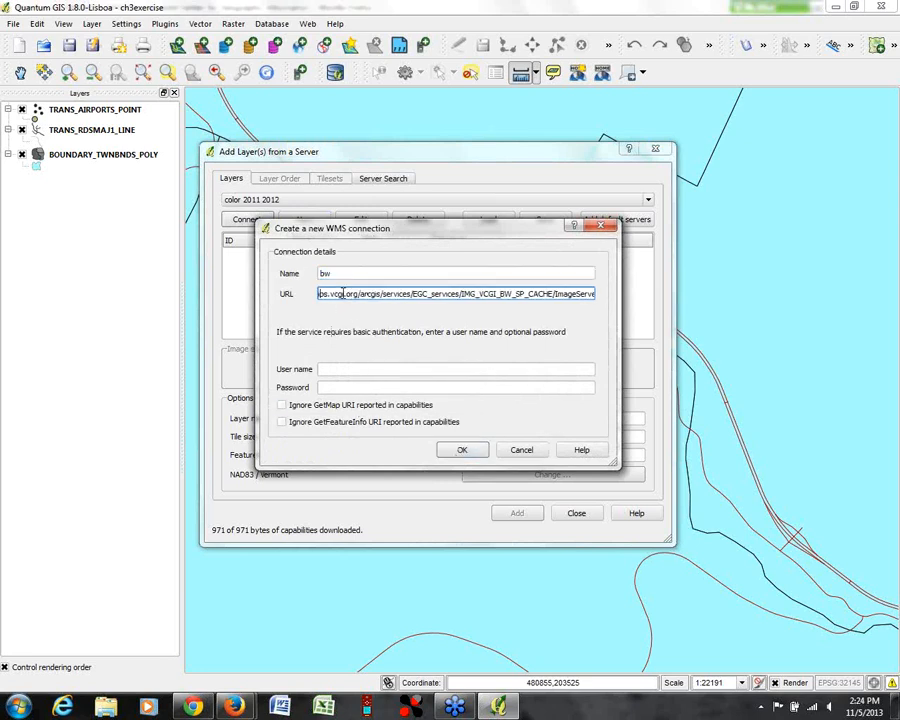
key("Left")
key("Left")
key("Left")
key("Left")
key("Left")
key("Left")
key("Left")
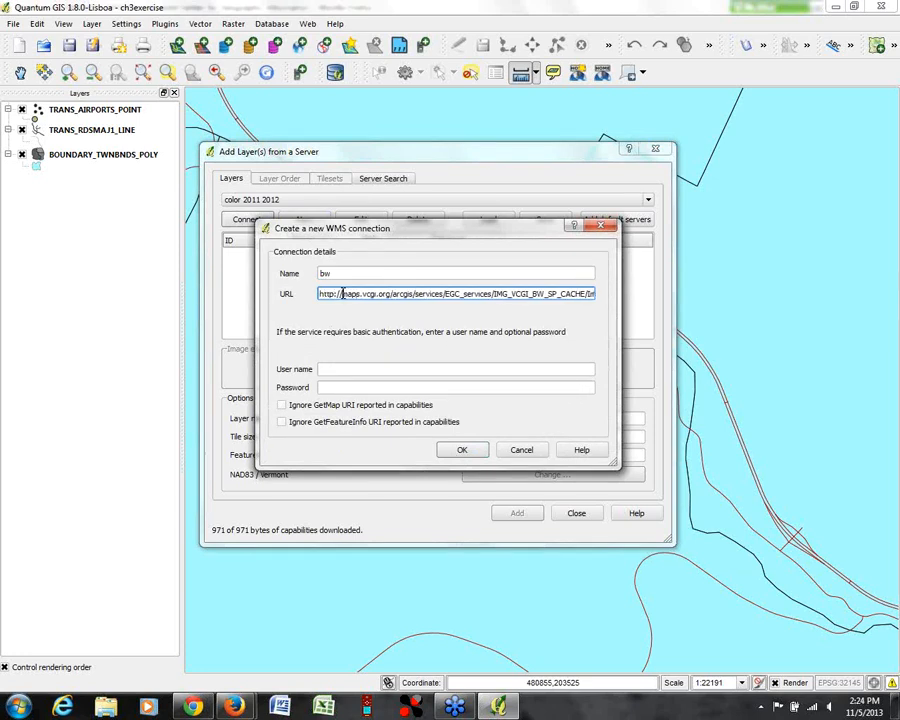
left_click(463, 449)
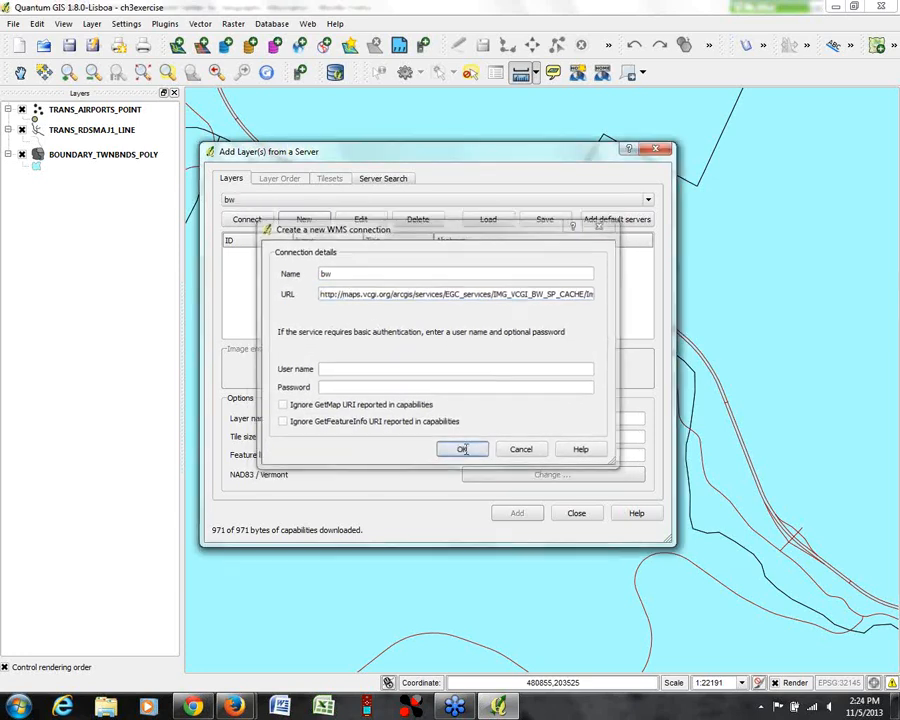
Step: Connect to the bw server, add its Best of Black and White State Plane layer as "black and white imagery" and close the dialog
left_click(244, 220)
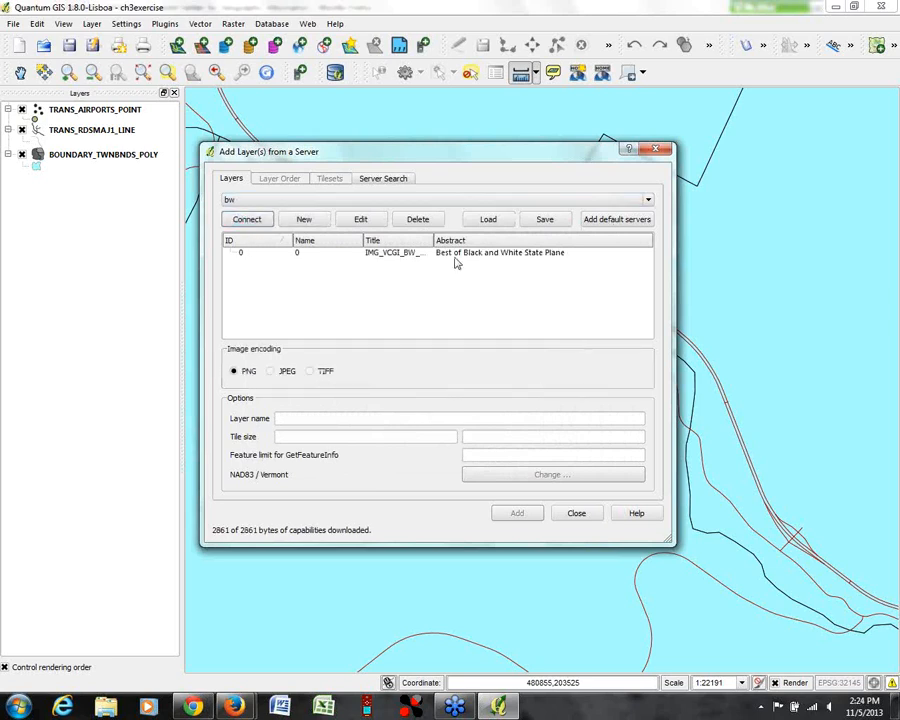
left_click(451, 256)
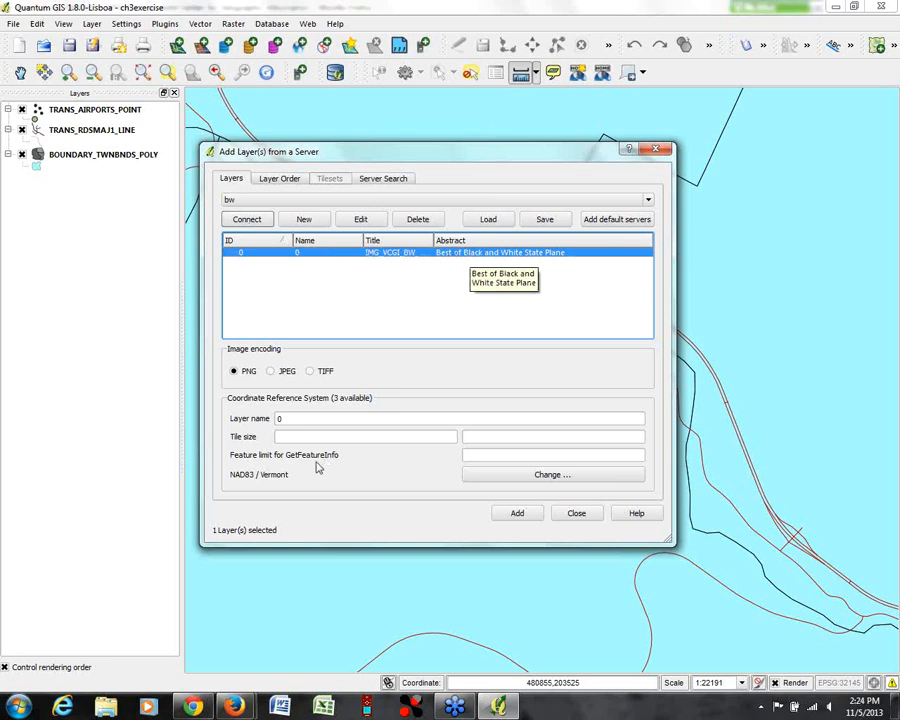
double_click(299, 418)
type("plac")
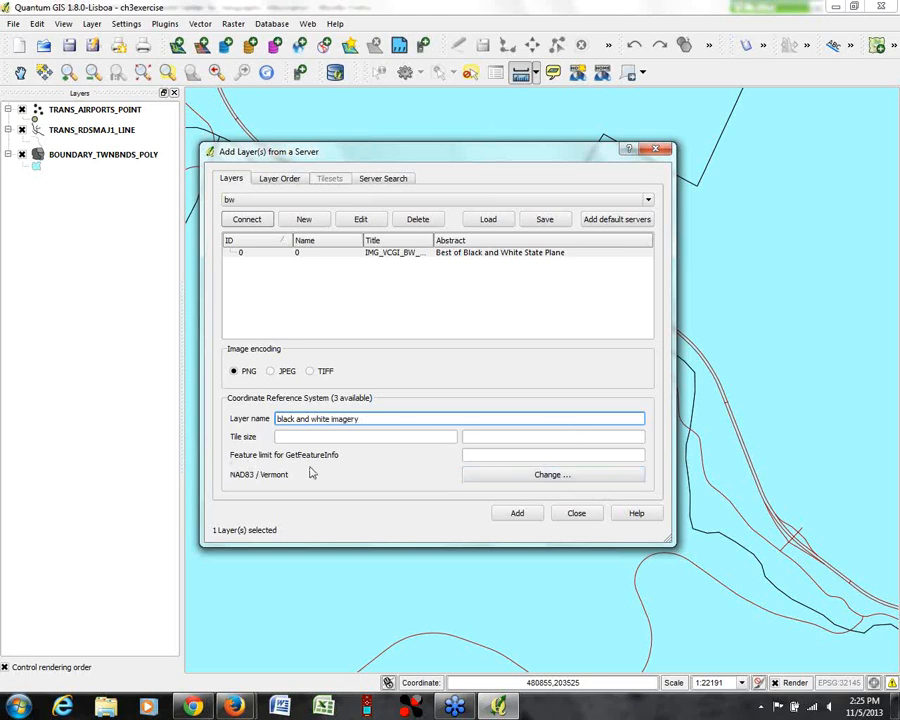
left_click(520, 514)
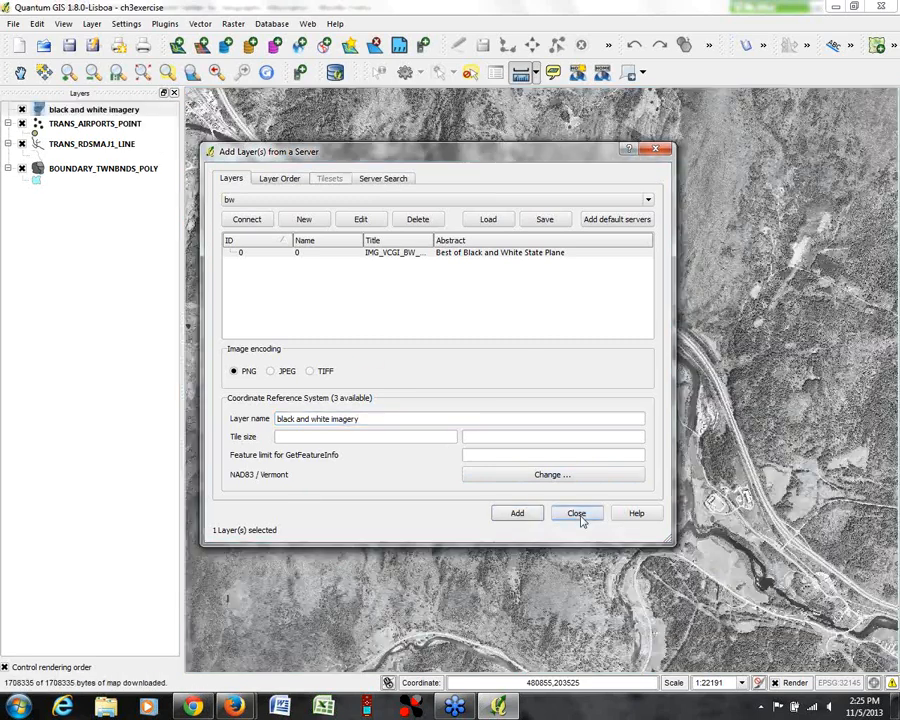
left_click(578, 515)
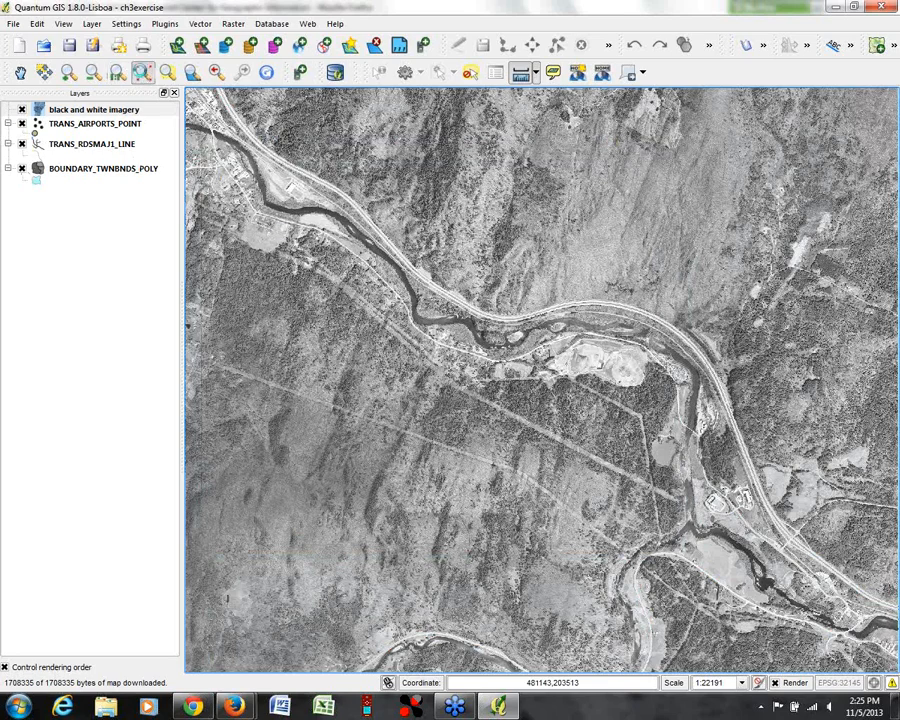
Step: View the black and white imagery at full extent, and in close-up over the town beside the river and highway
left_click(142, 72)
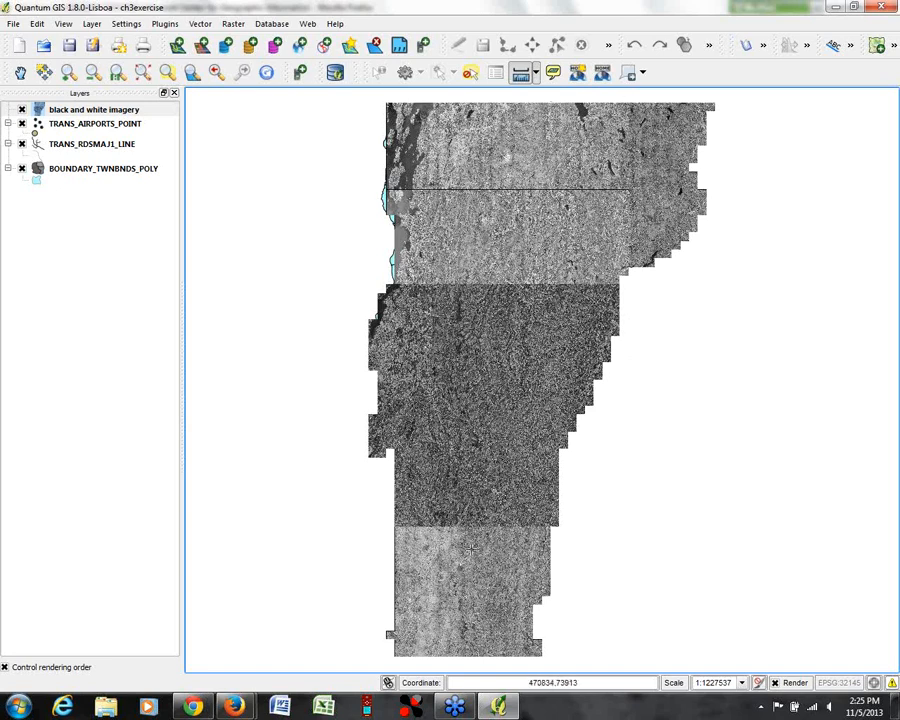
left_click(68, 72)
left_click_drag(486, 262, 501, 276)
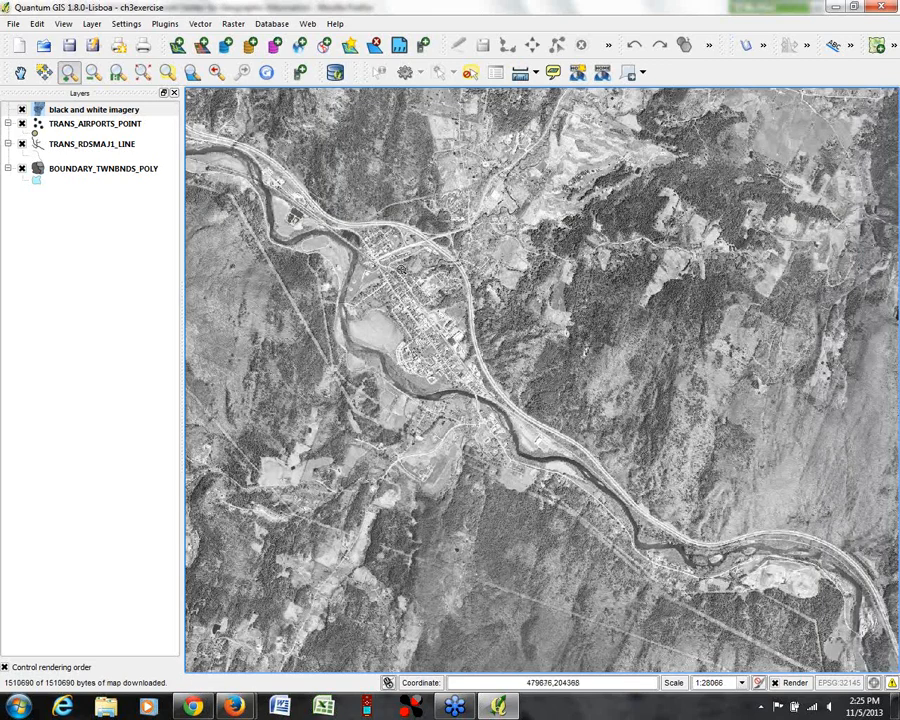
left_click_drag(231, 143, 363, 294)
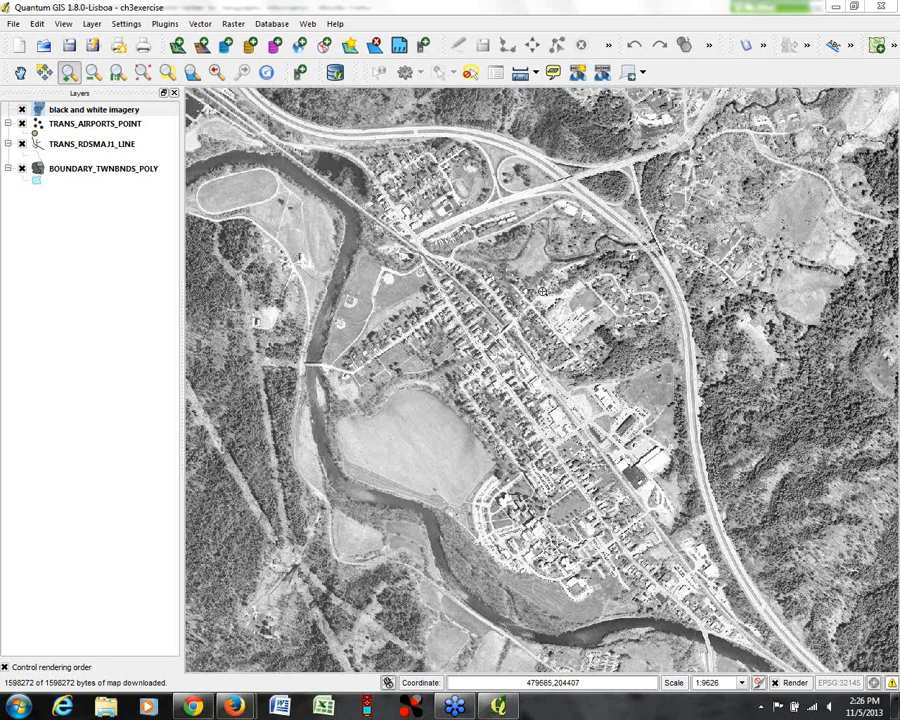
Step: Switch to Firefox and open the VCGI Training Opportunities page at its 2013 Materials section
mouse_move(233, 703)
left_click(226, 650)
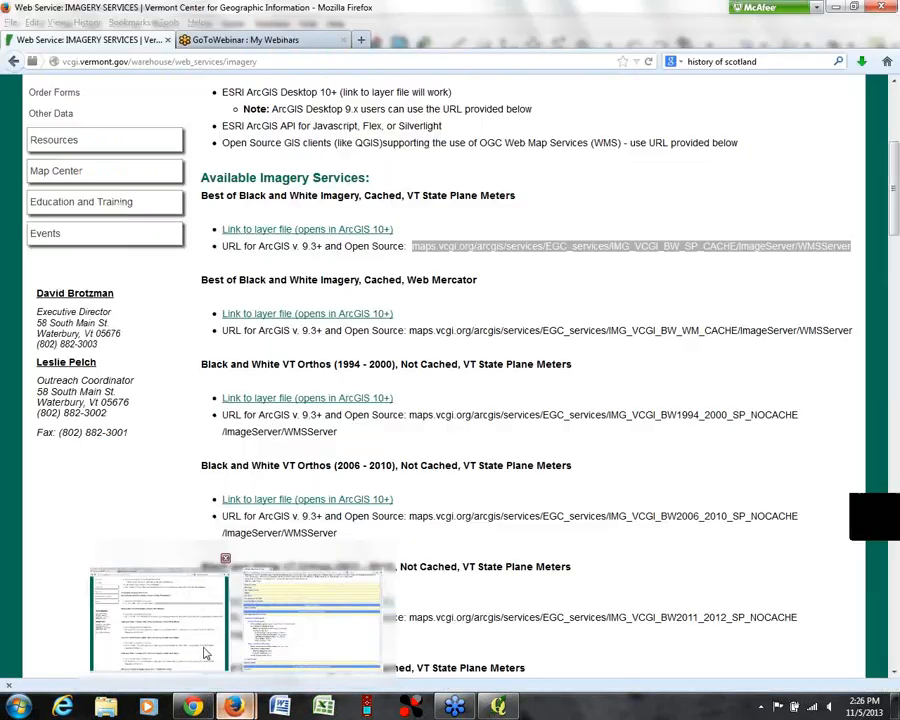
left_click(76, 204)
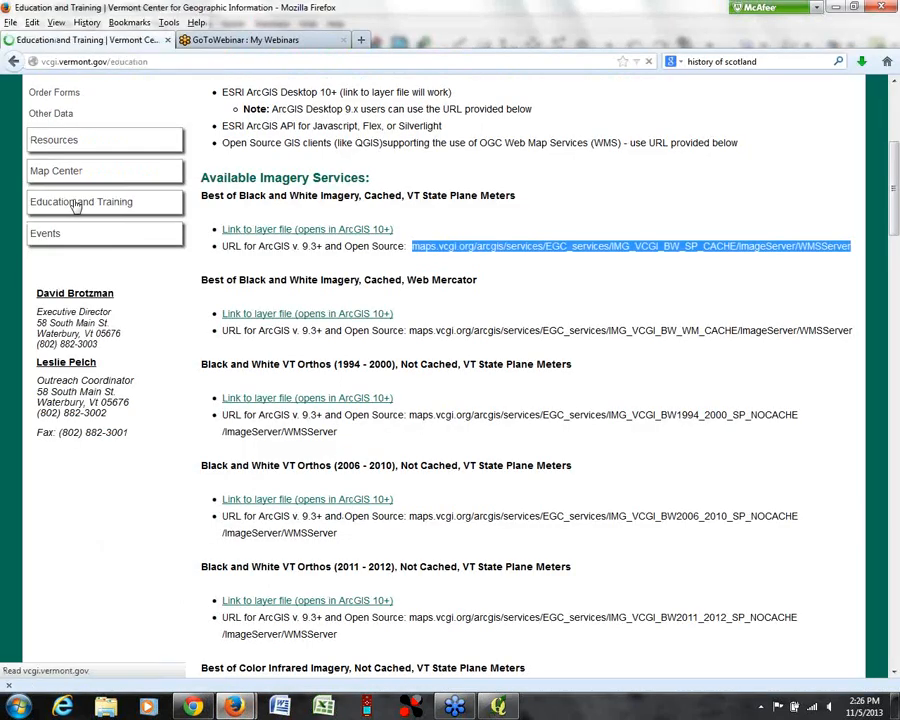
left_click(59, 366)
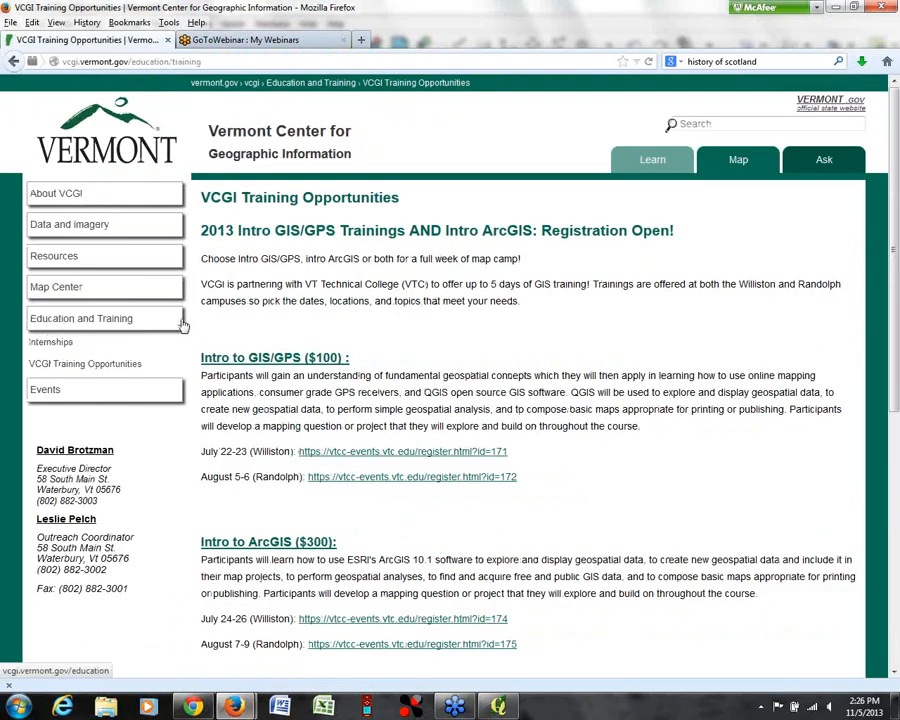
left_click_drag(897, 345, 895, 530)
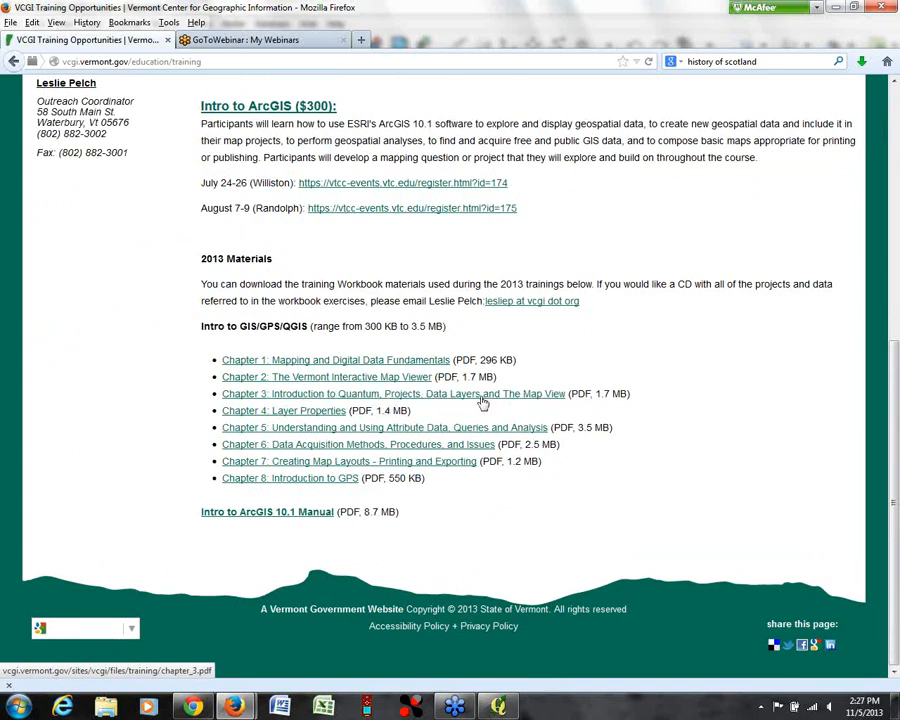
Step: Open the Chapter 6 PDF on data acquisition and read section 3, Accessing Data Via Web Map Service
left_click(286, 449)
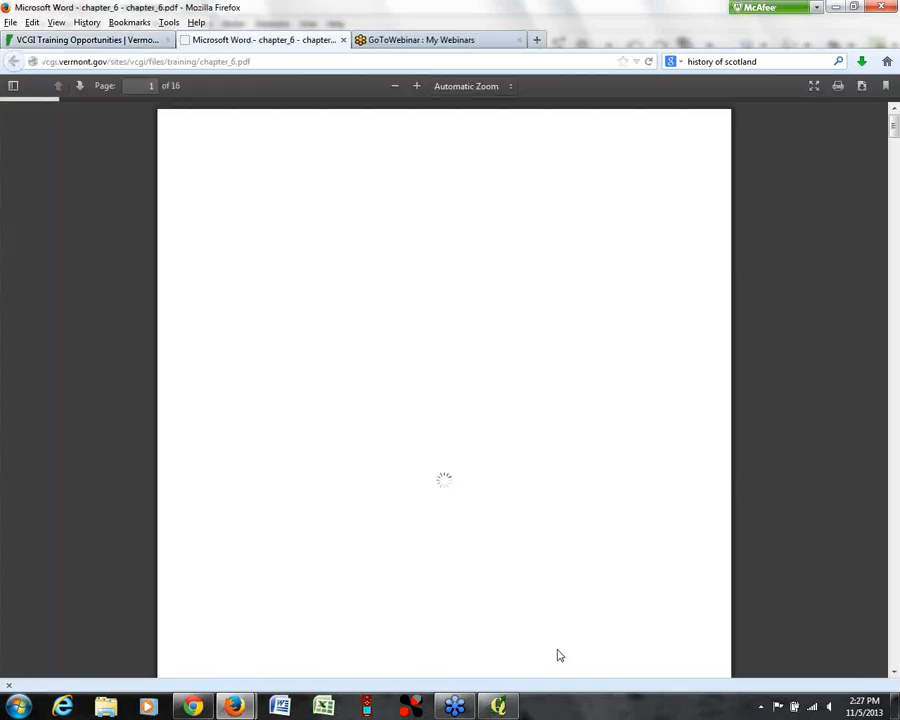
left_click_drag(892, 124, 880, 417)
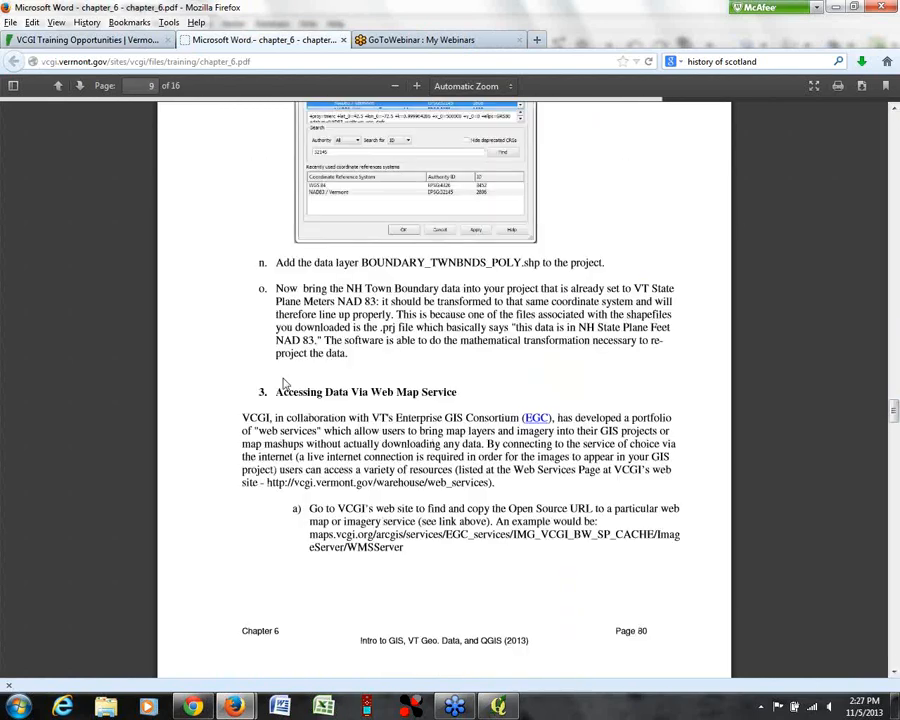
left_click(893, 673)
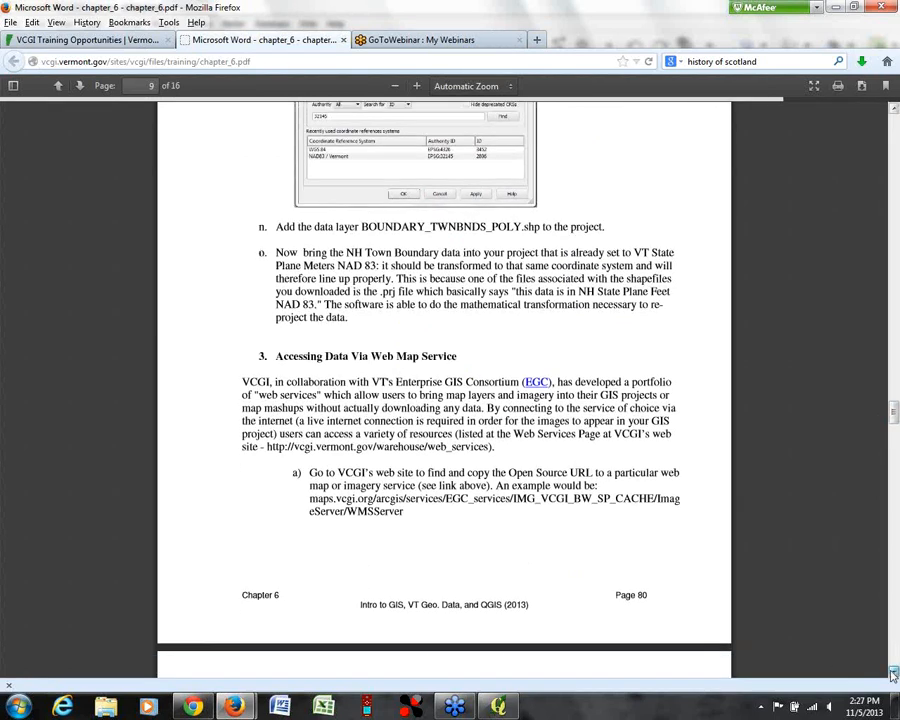
left_click(893, 673)
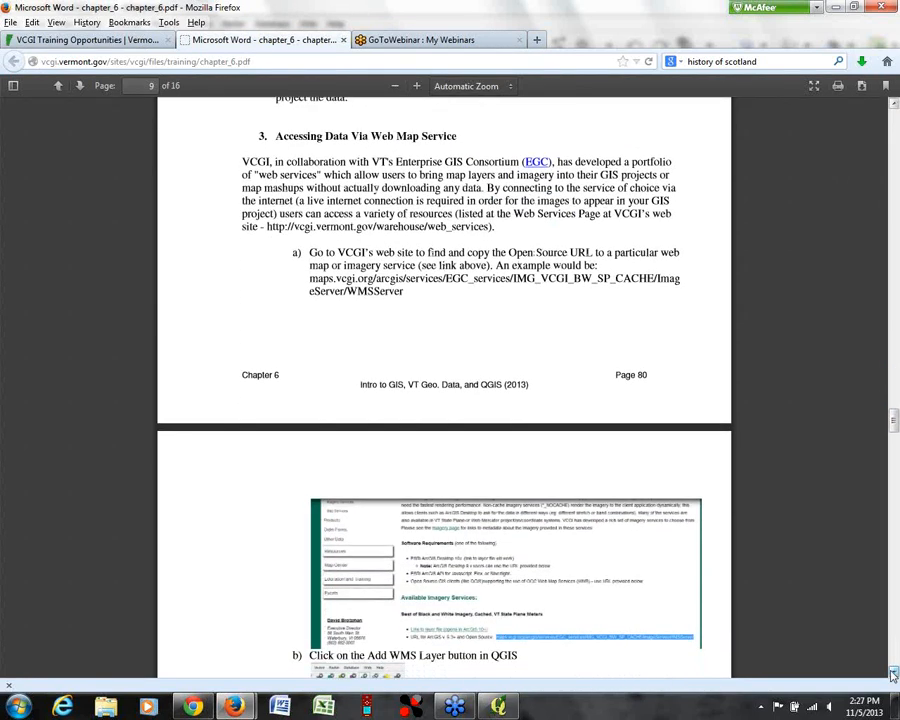
scroll(895, 112, "up", 2)
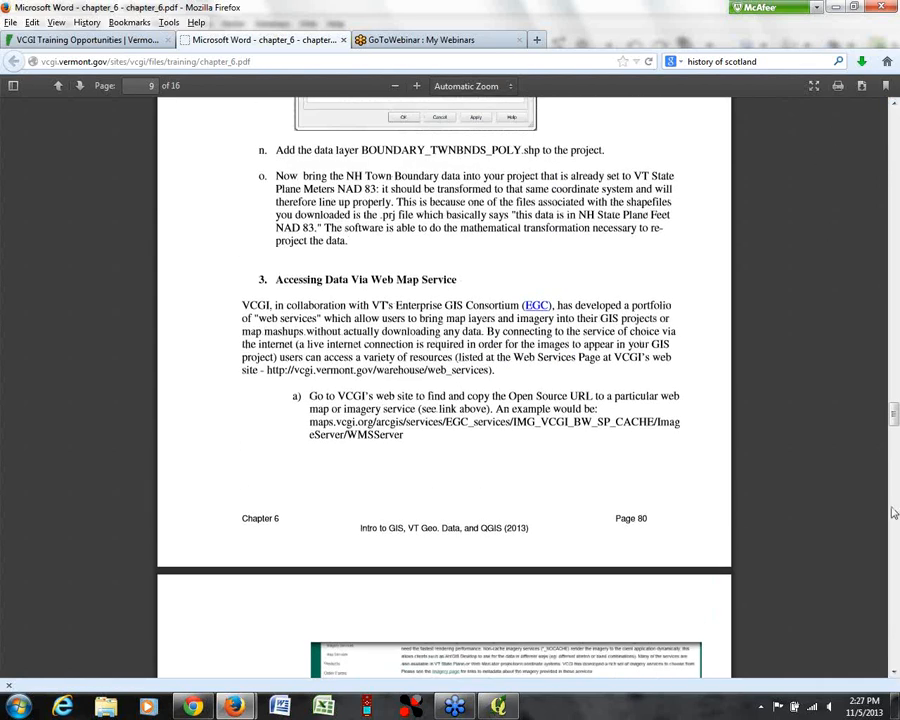
key("alt+Tab")
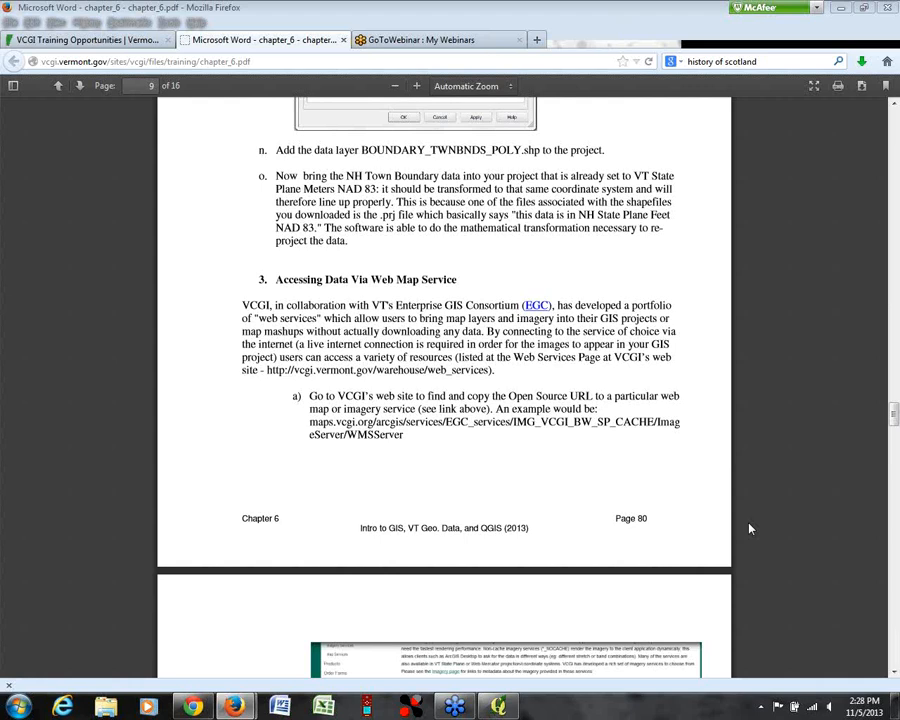
Step: Return to the VCGI home page and search its Data and Imagery warehouse by the keyword "elevation"
left_click(80, 40)
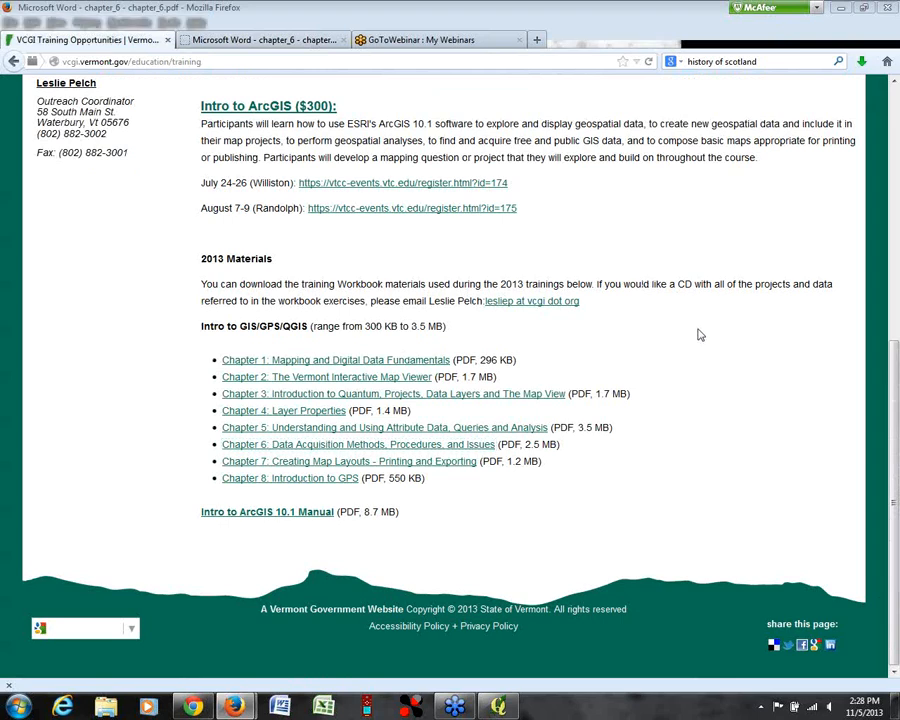
left_click(887, 61)
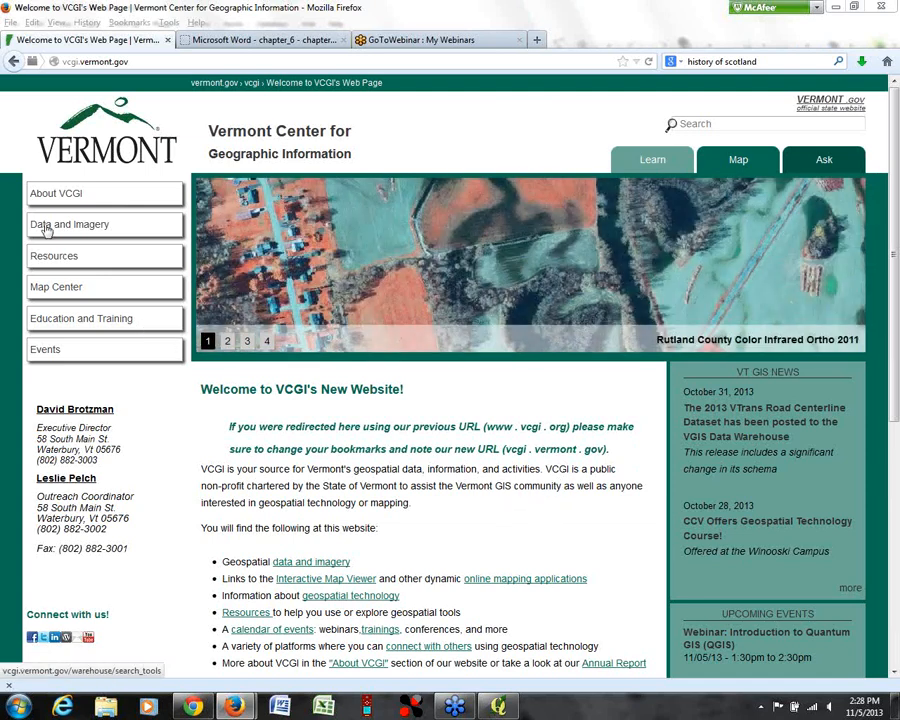
left_click(46, 227)
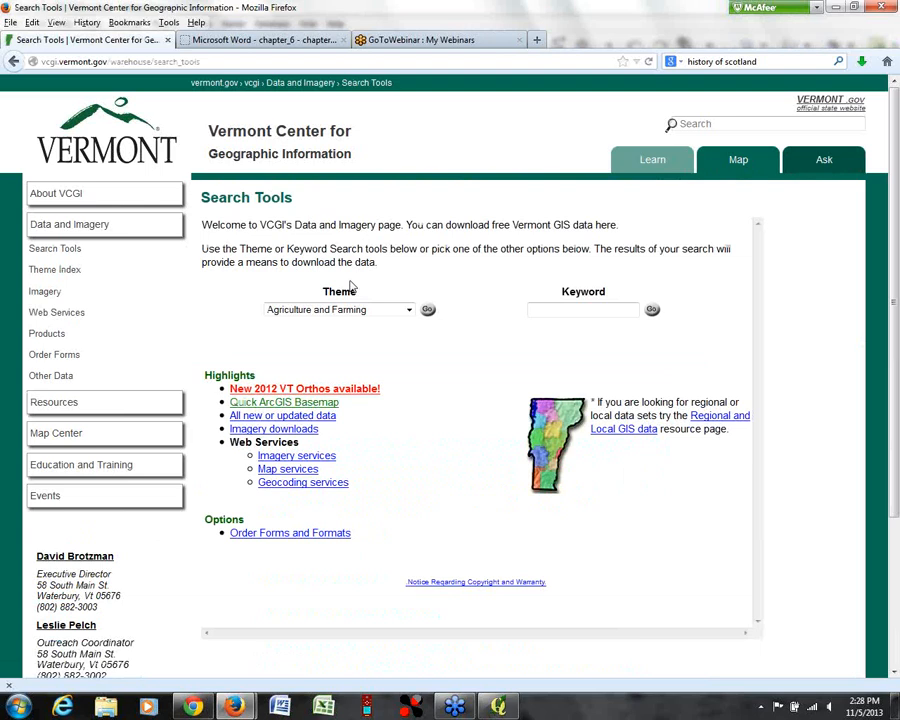
left_click(554, 310)
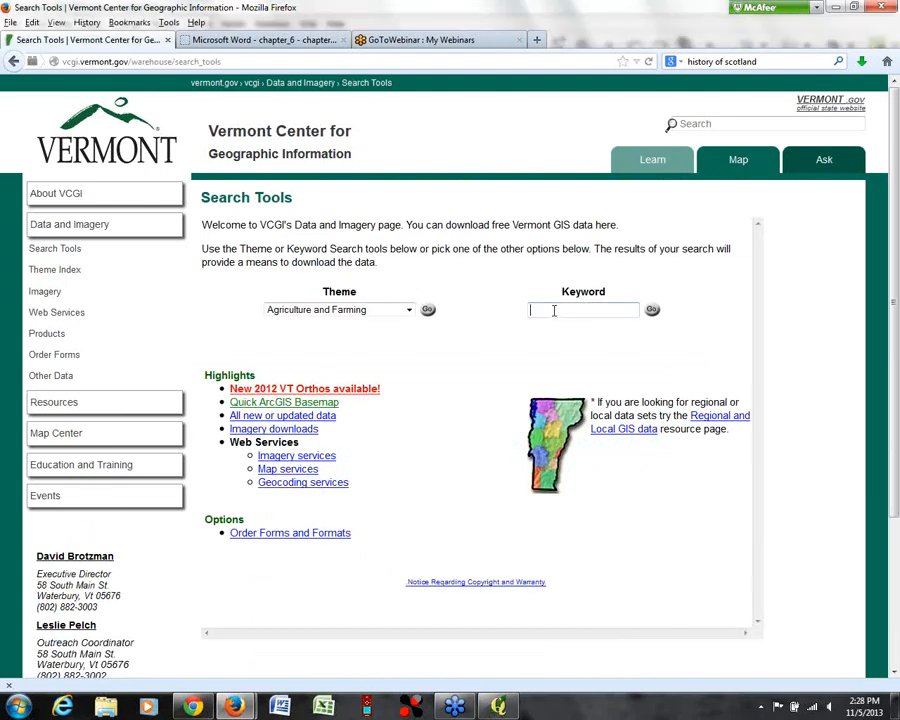
type("ele")
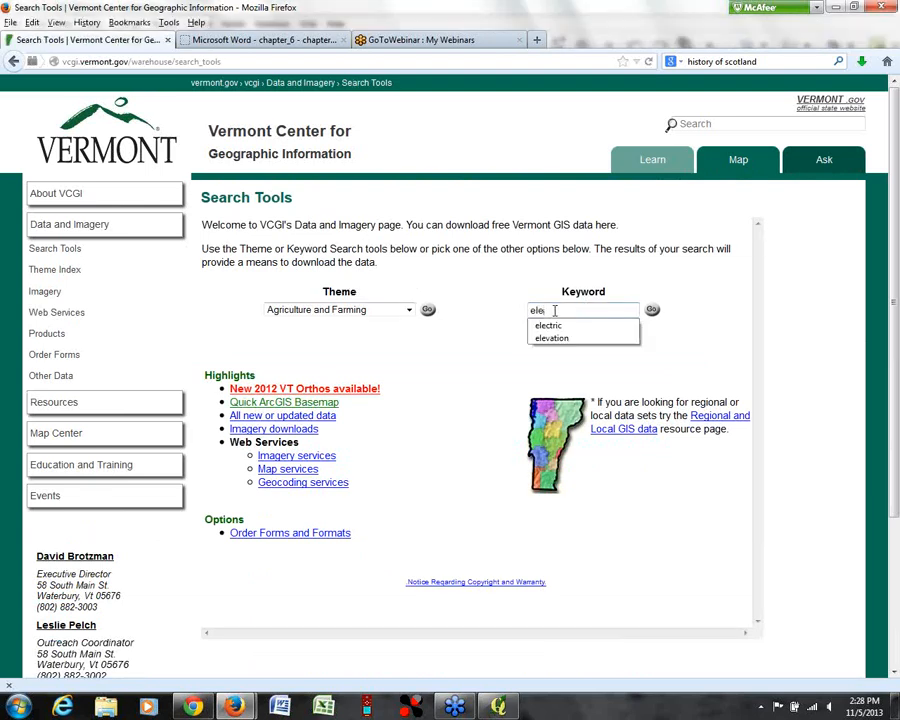
type("vation")
key("Return")
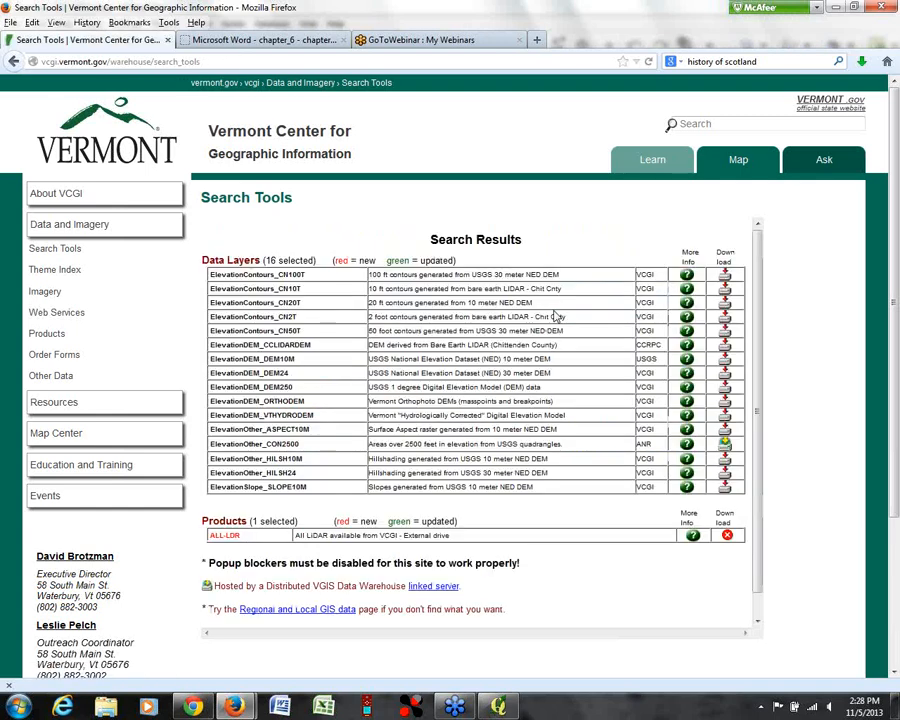